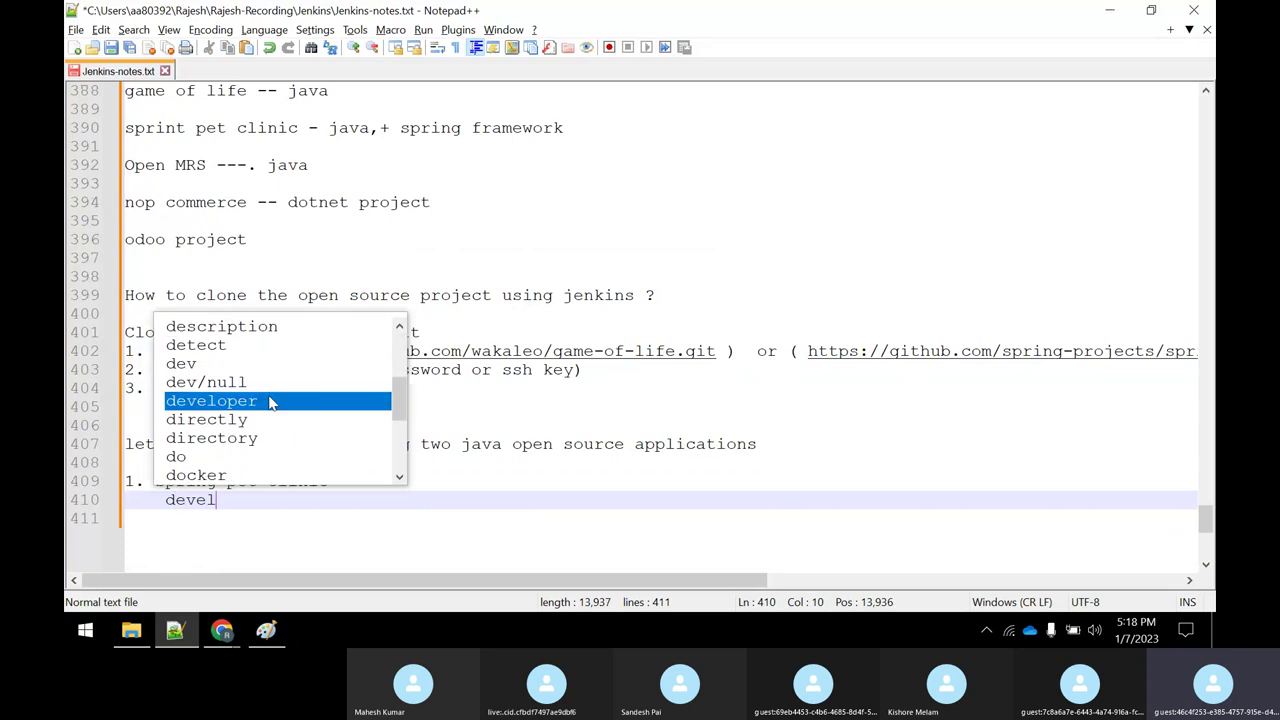
Step: Complete the spring pet clinic notes with the lines "developed in java" and "requires the JAVA 11 to be installed"
{"action": "type", "text": "i"}
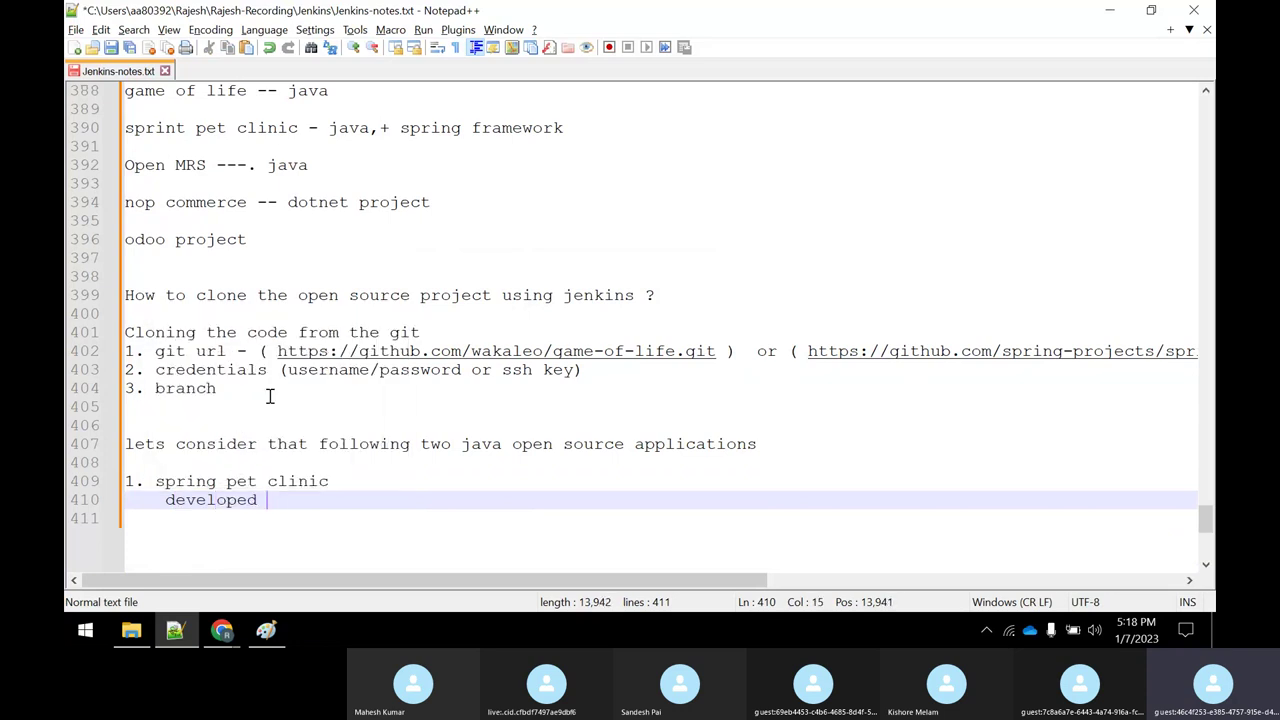
{"action": "type", "text": "n java"}
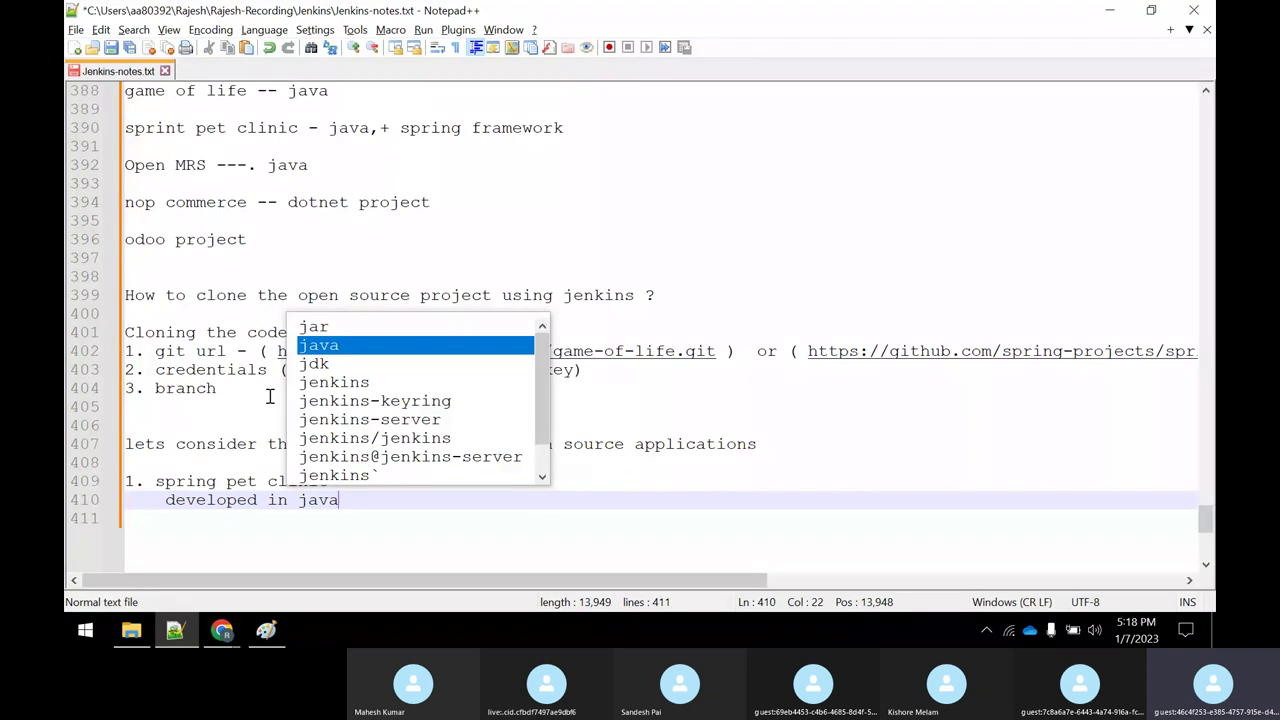
{"action": "key", "text": "Return"}
{"action": "key", "text": "Return"}
{"action": "type", "text": "requires the "}
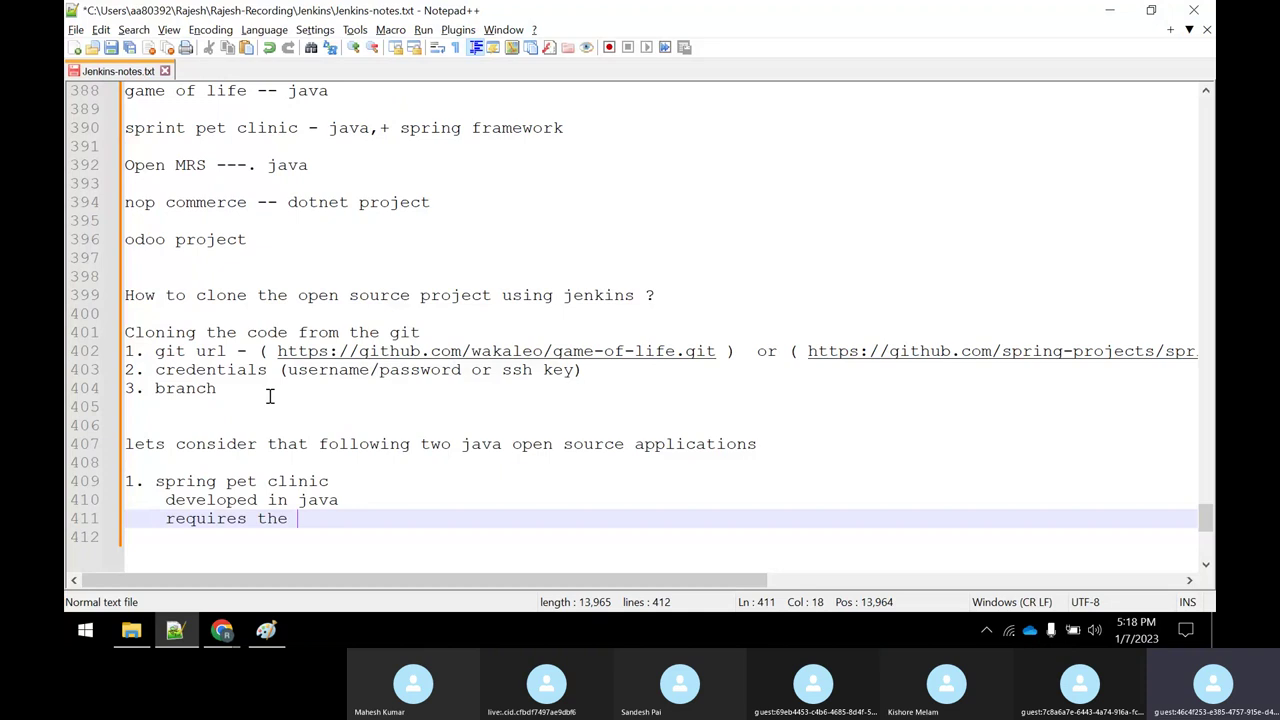
{"action": "type", "text": "JAVA 11 to be i"}
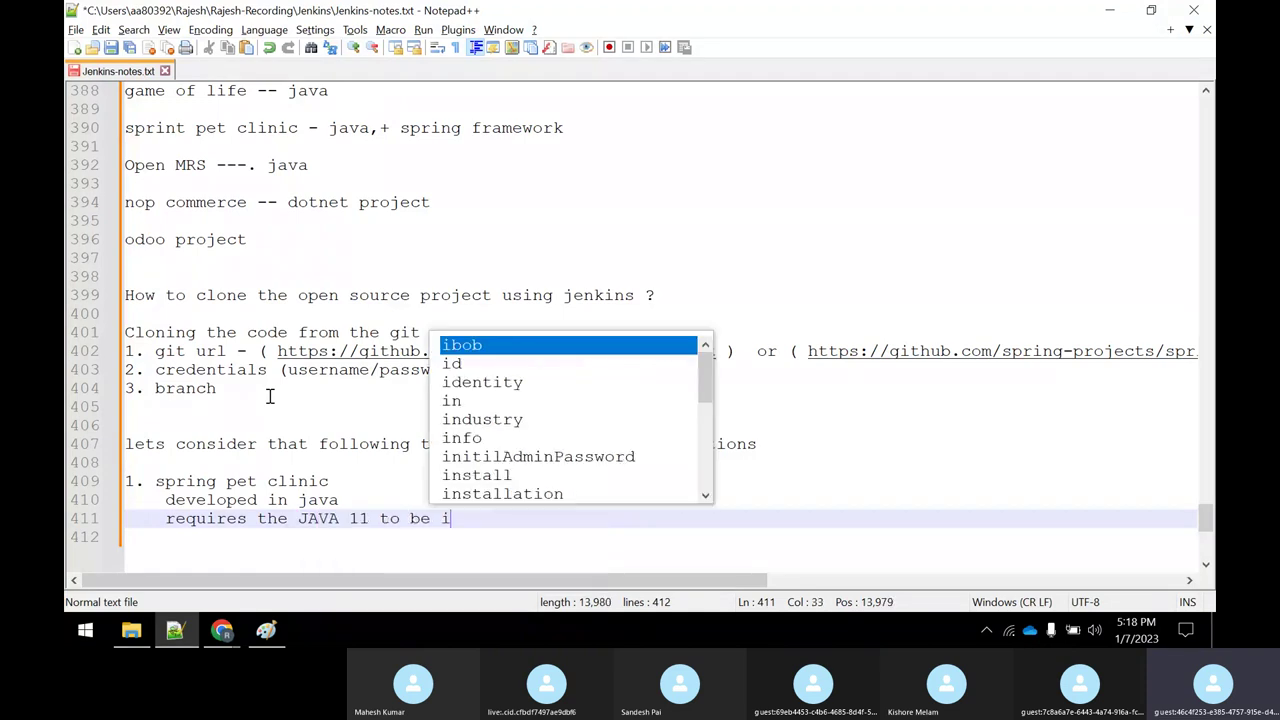
{"action": "type", "text": "nstalled"}
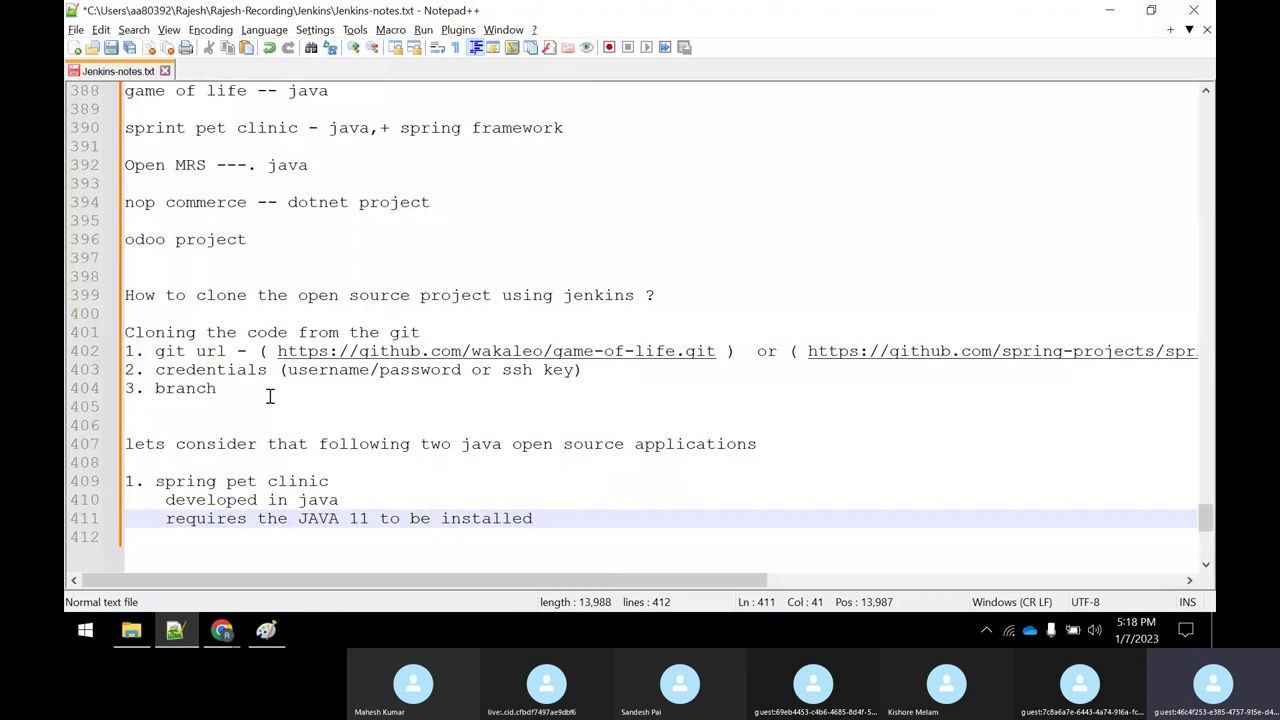
Step: Replace the word "JAVA" with "openjdk" in the requirement line under spring pet clinic
{"action": "key", "text": "Left"}
{"action": "key", "text": "Left"}
{"action": "key", "text": "Left"}
{"action": "key", "text": "Left"}
{"action": "key", "text": "Left"}
{"action": "key", "text": "Left"}
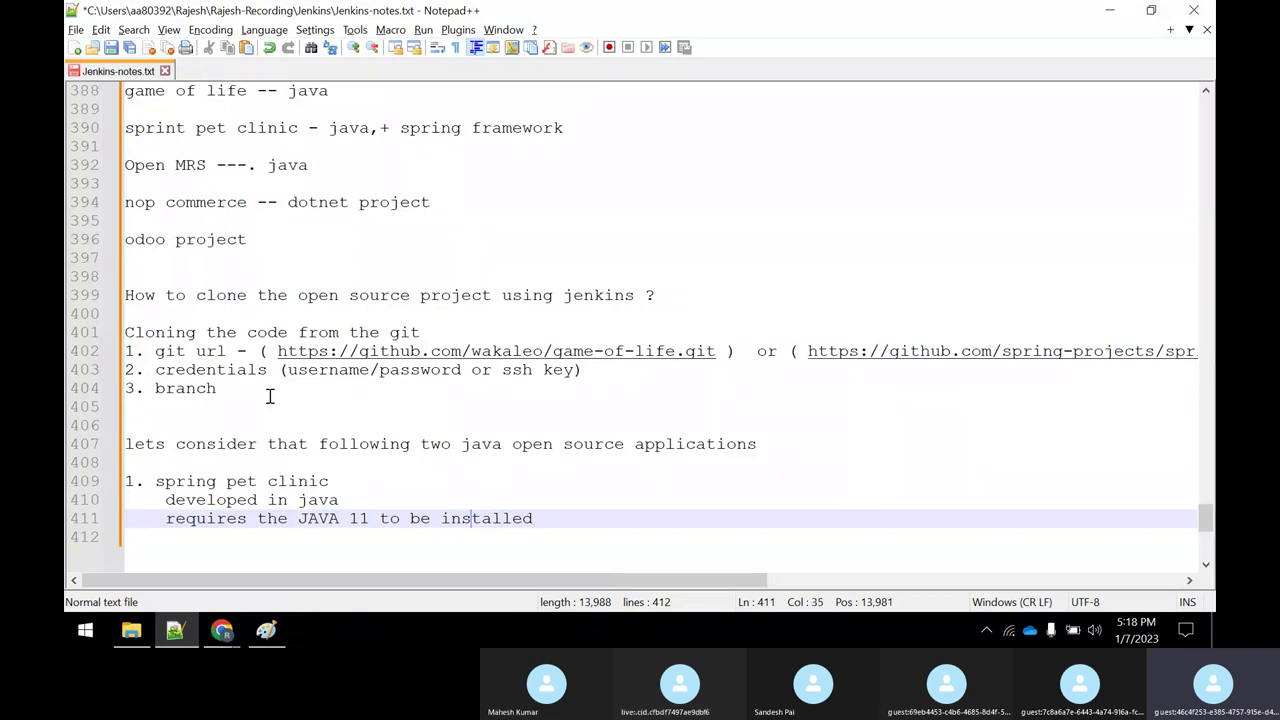
{"action": "key", "text": "ctrl+Left"}
{"action": "key", "text": "ctrl+Left"}
{"action": "key", "text": "ctrl+Left"}
{"action": "key", "text": "ctrl+Left"}
{"action": "key", "text": "ctrl+Left"}
{"action": "key", "text": "Delete"}
{"action": "key", "text": "Delete"}
{"action": "key", "text": "Delete"}
{"action": "key", "text": "Delete"}
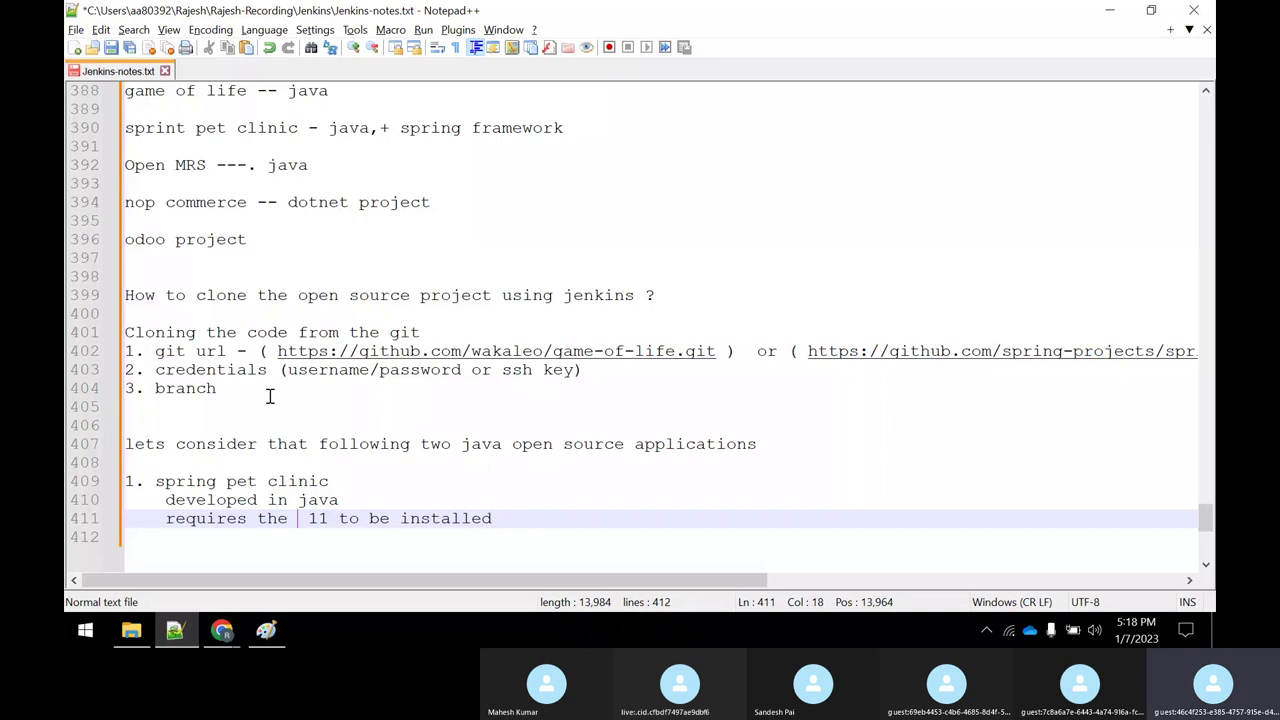
{"action": "type", "text": "openjdk"}
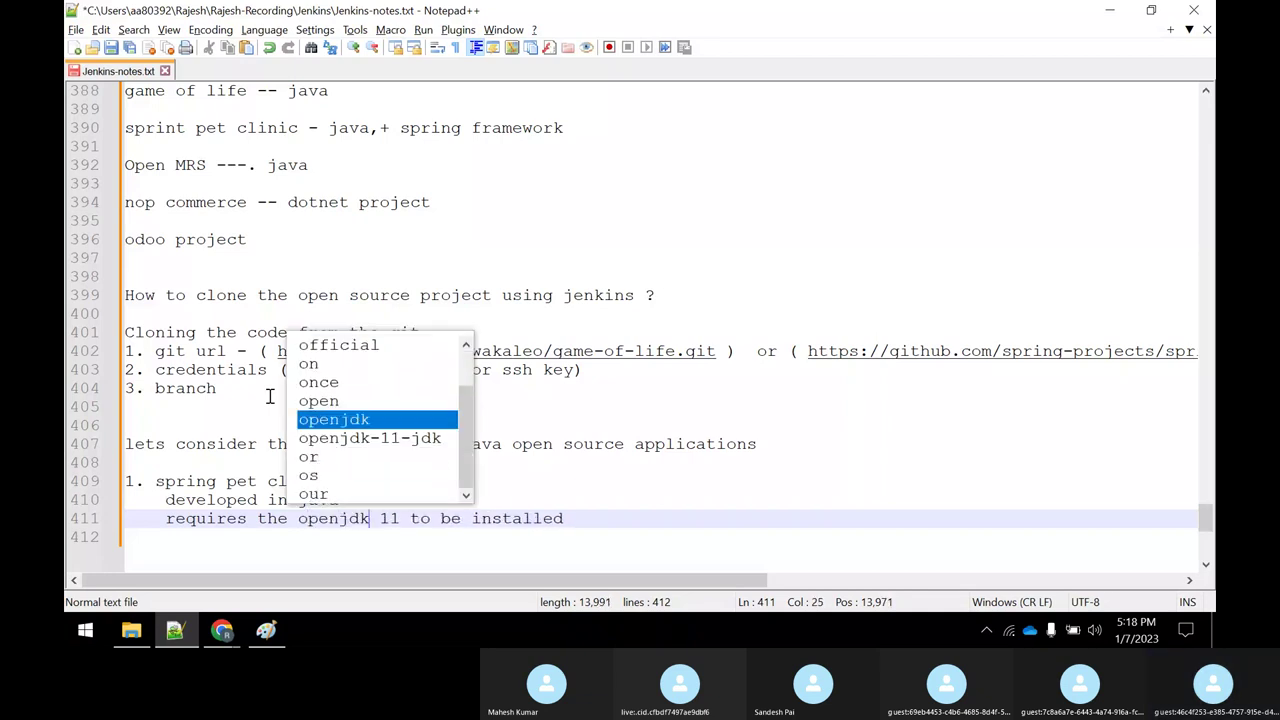
{"action": "left_click", "coordinate": [540, 518]}
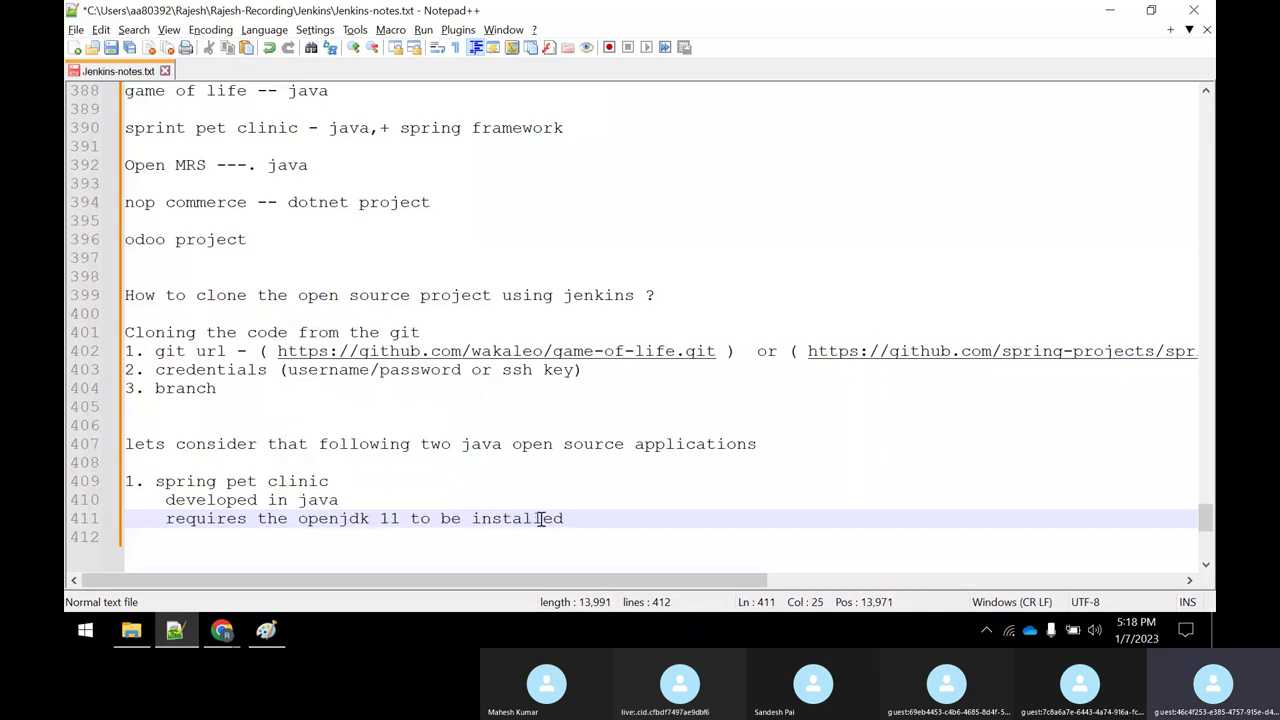
{"action": "left_click_drag", "start_coordinate": [175, 481], "coordinate": [377, 497]}
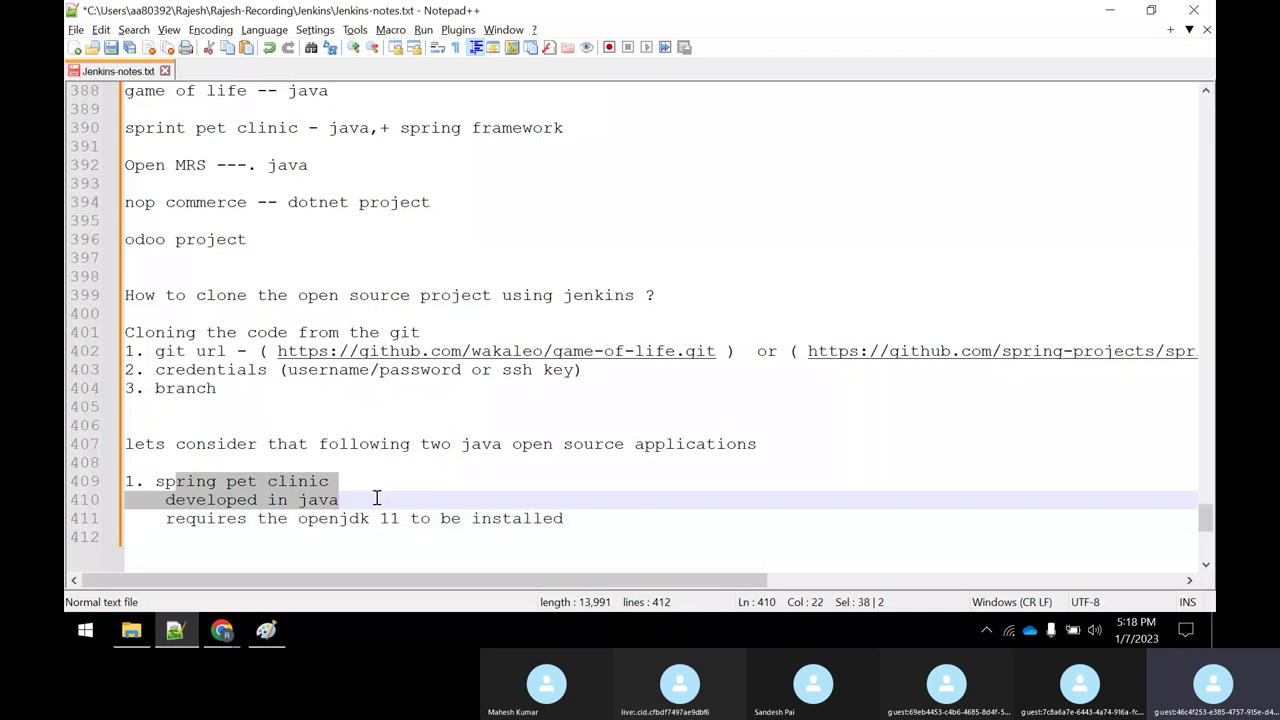
{"action": "left_click", "coordinate": [573, 518]}
{"action": "key", "text": "Return"}
{"action": "type", "text": "rep"}
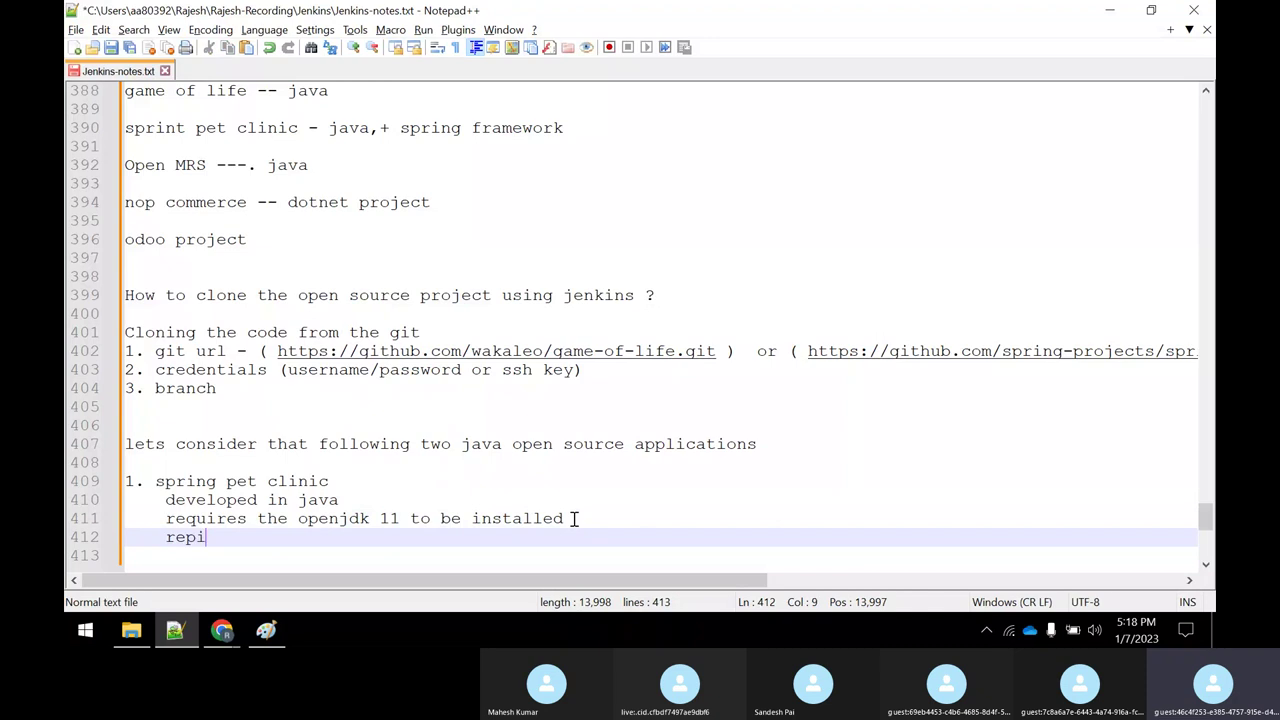
{"action": "type", "text": "o url :"}
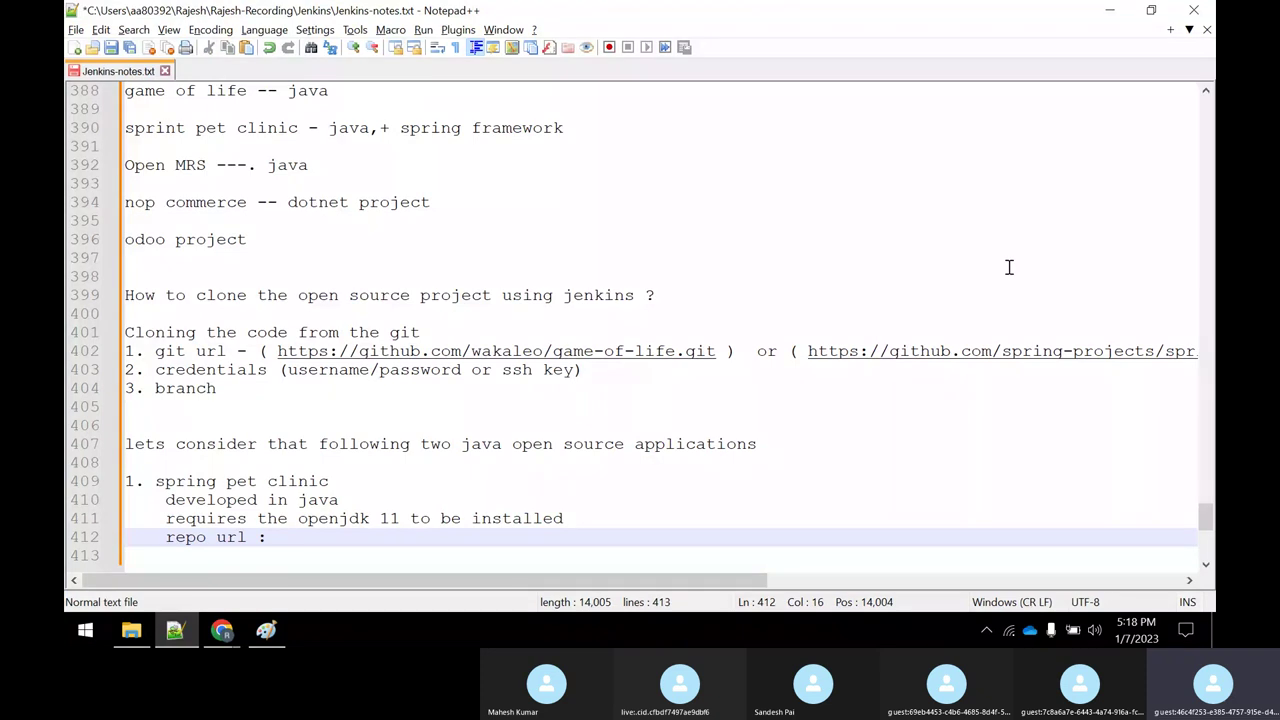
{"action": "right_click", "coordinate": [1009, 352]}
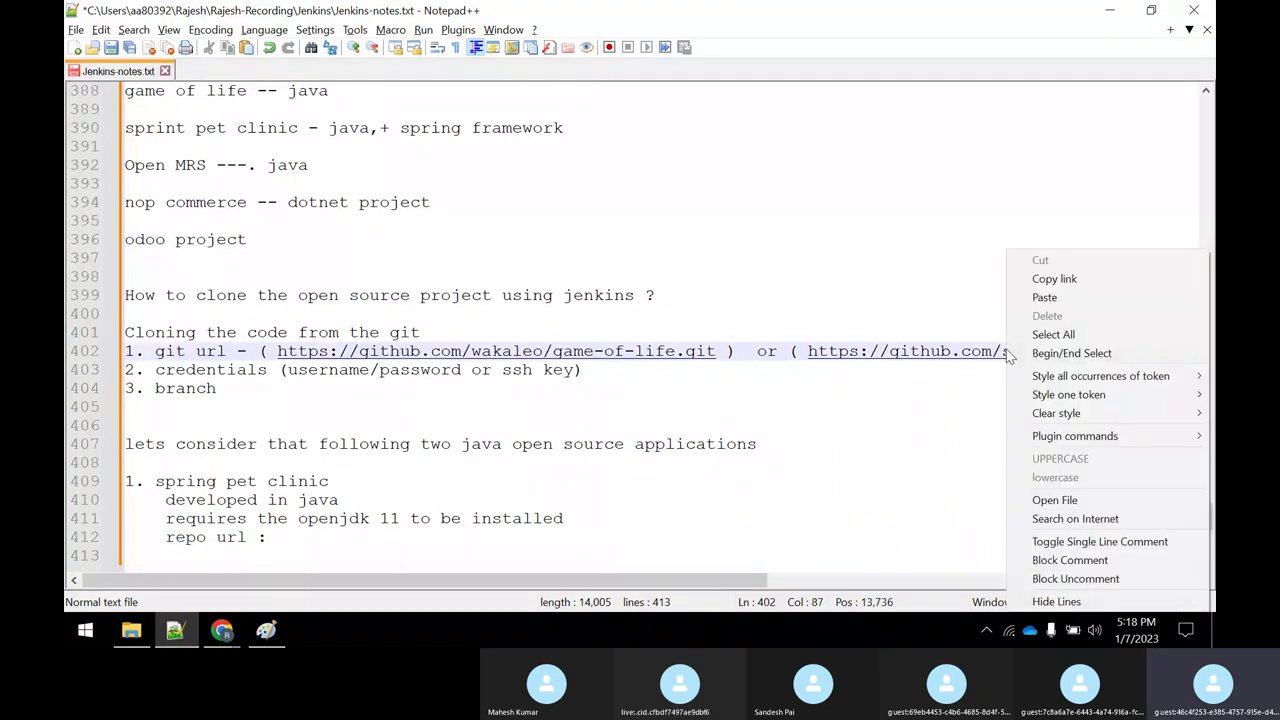
{"action": "key", "text": "Escape"}
{"action": "left_click", "coordinate": [286, 545]}
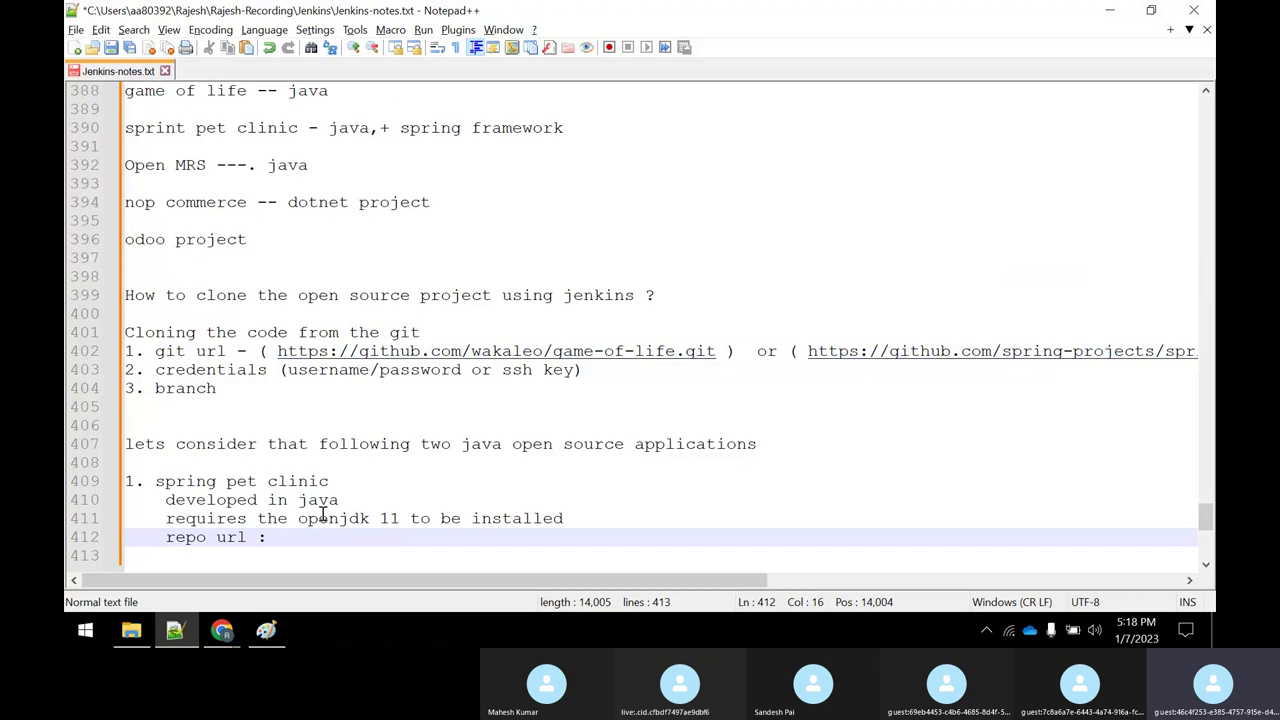
{"action": "type", "text": "https://github.com/spring-projects/spring-petclinic.git"}
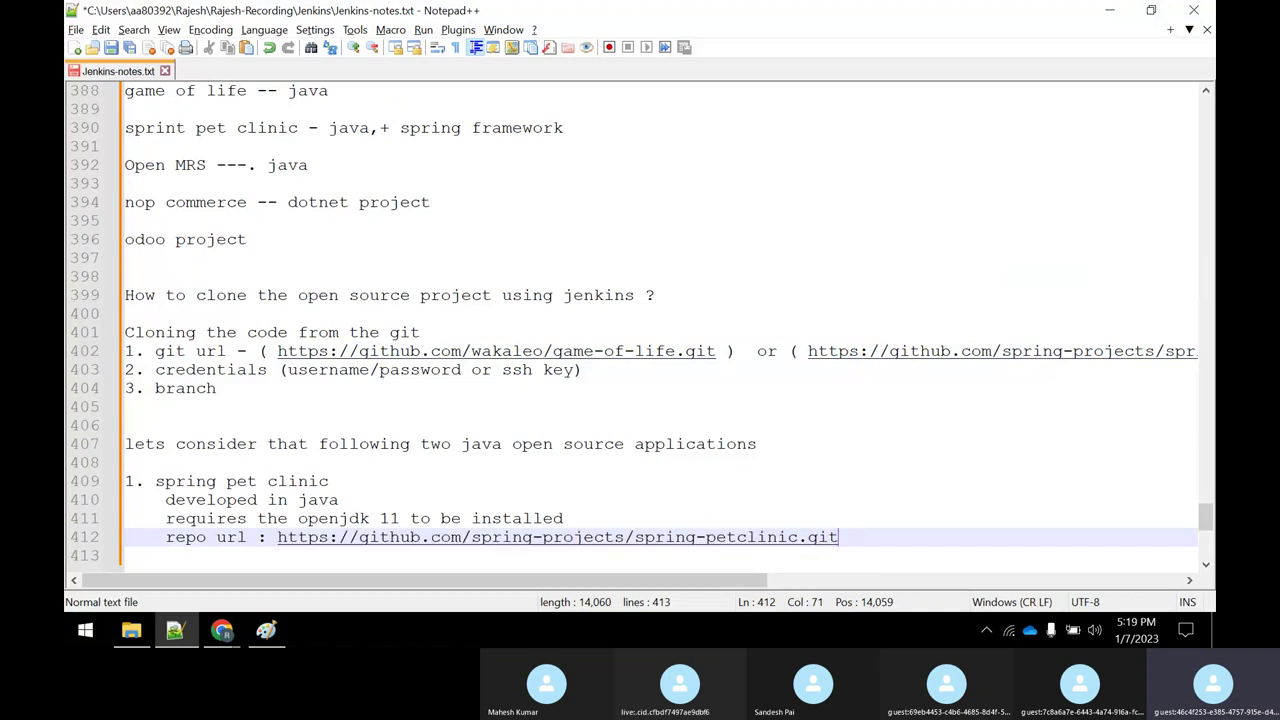
{"action": "key", "text": "Return"}
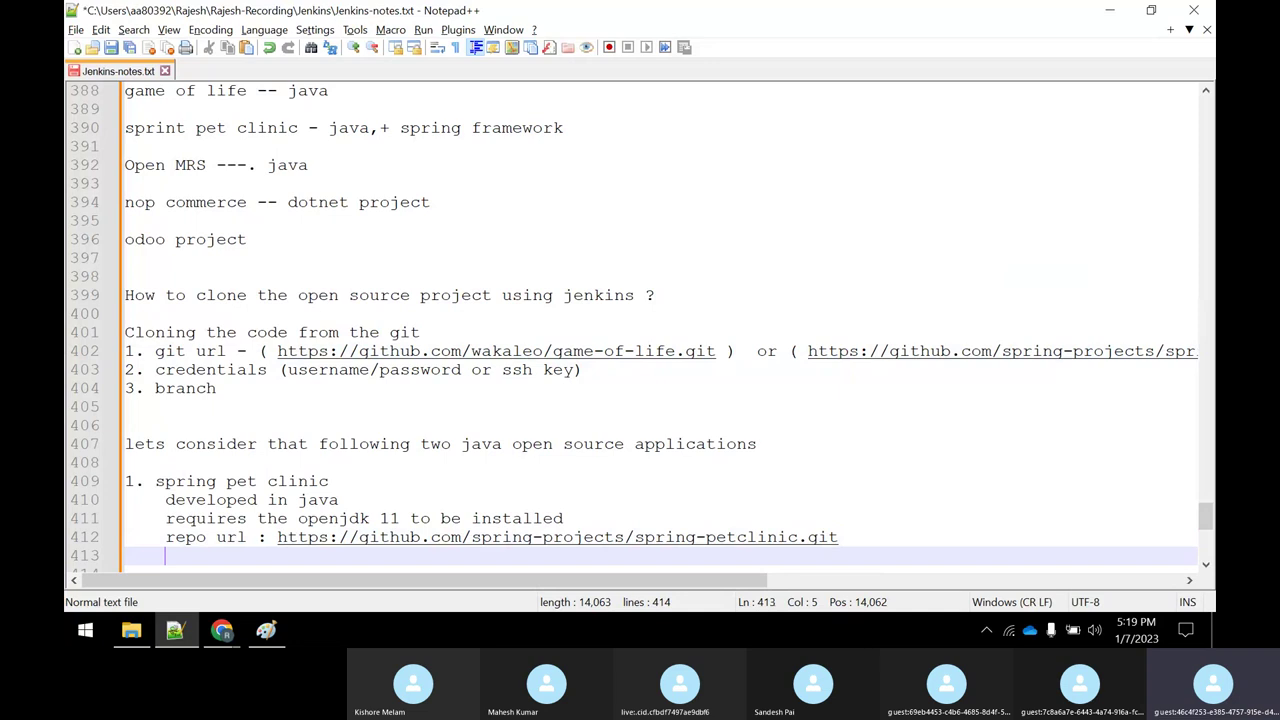
{"action": "type", "text": "let's clone"}
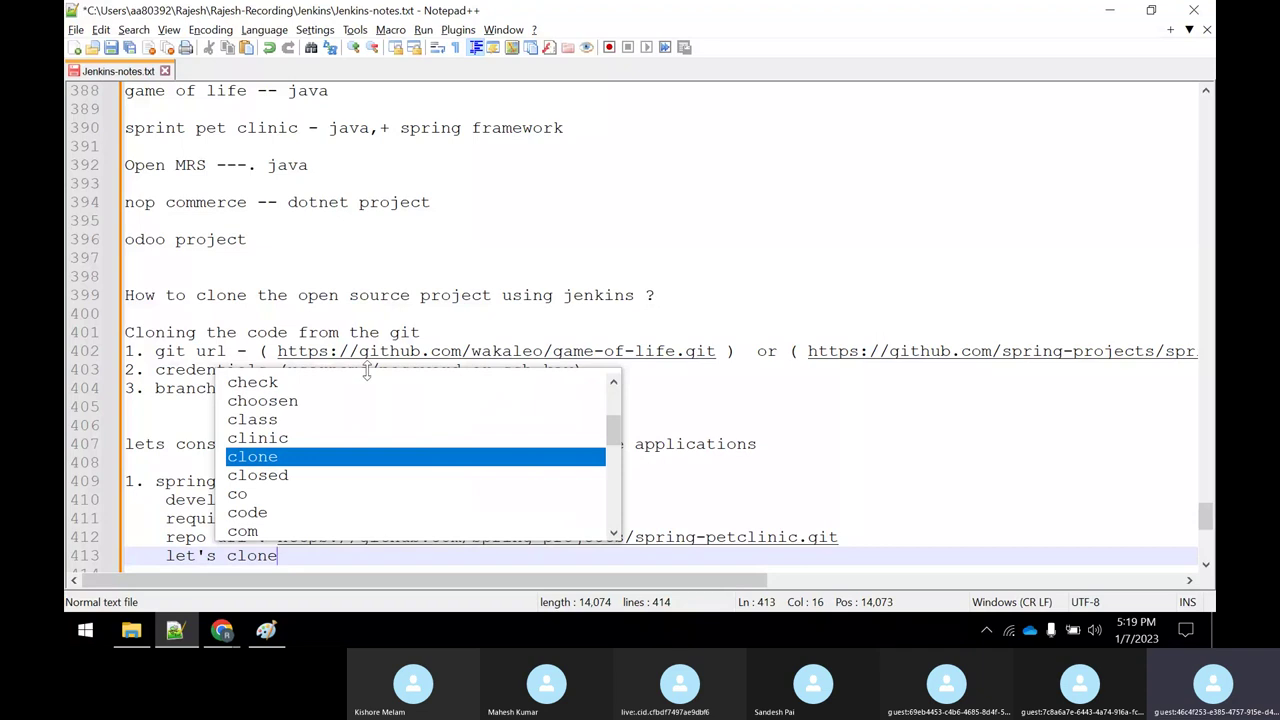
{"action": "left_click", "coordinate": [762, 508]}
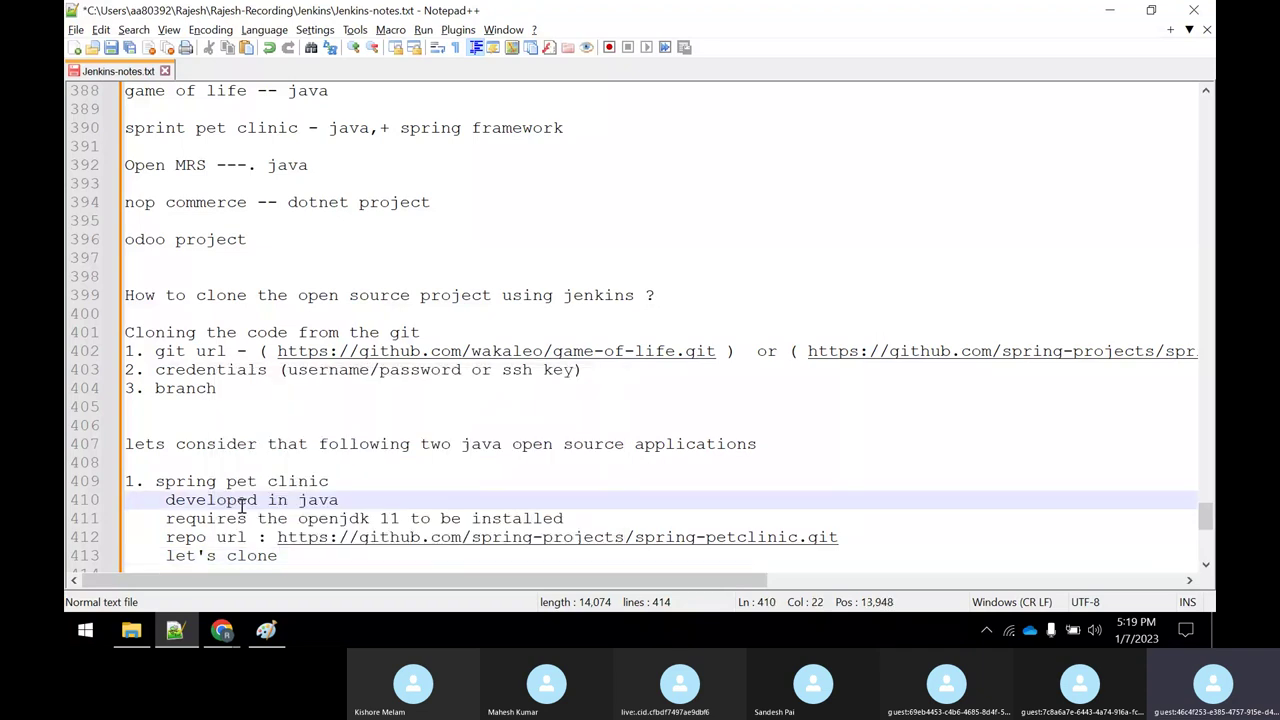
Step: Switch to Chrome and open the AWS console at console.aws.amazon.com in a new tab
{"action": "left_click", "coordinate": [222, 633]}
{"action": "key", "text": "ctrl+t"}
{"action": "type", "text": "con"}
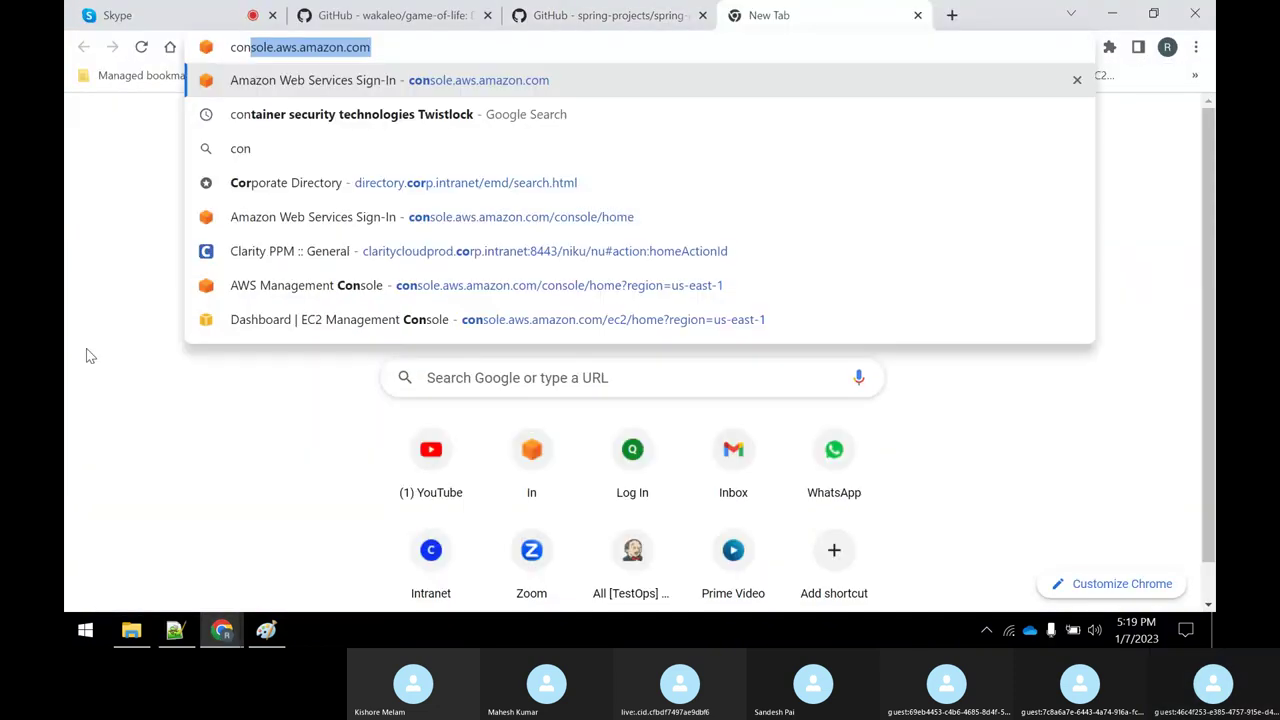
{"action": "type", "text": "sole"}
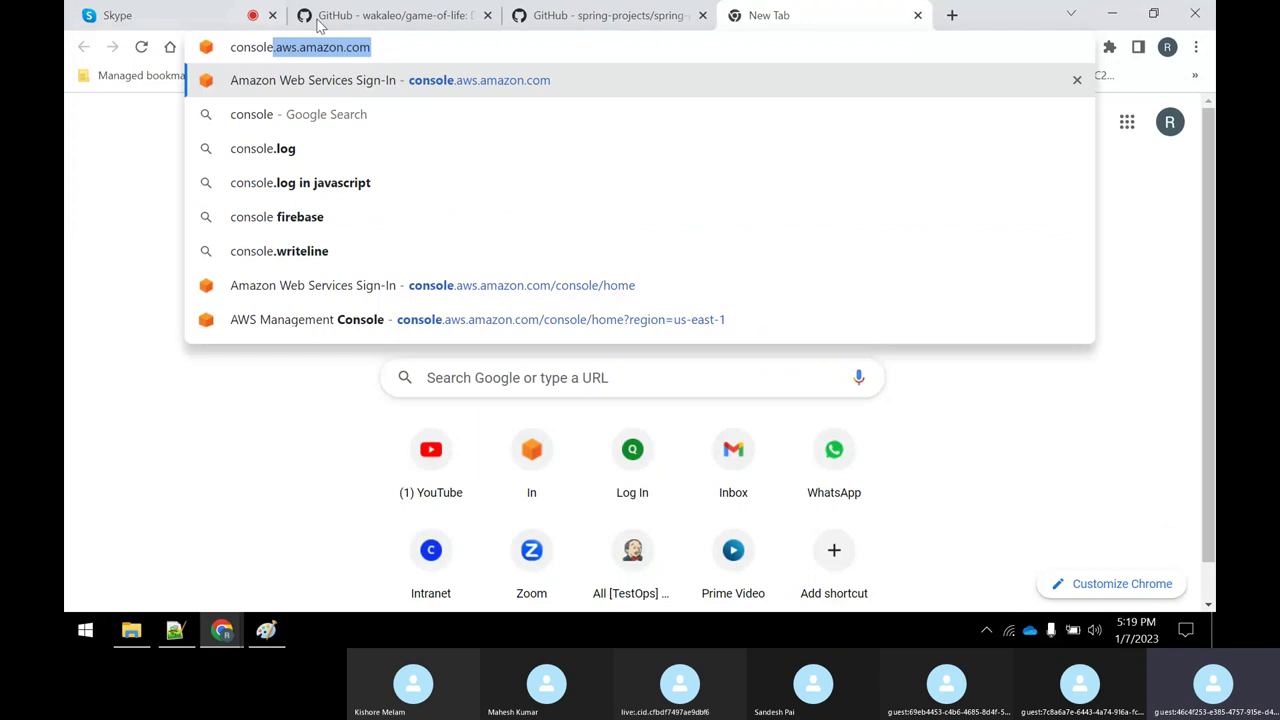
{"action": "left_click", "coordinate": [510, 84]}
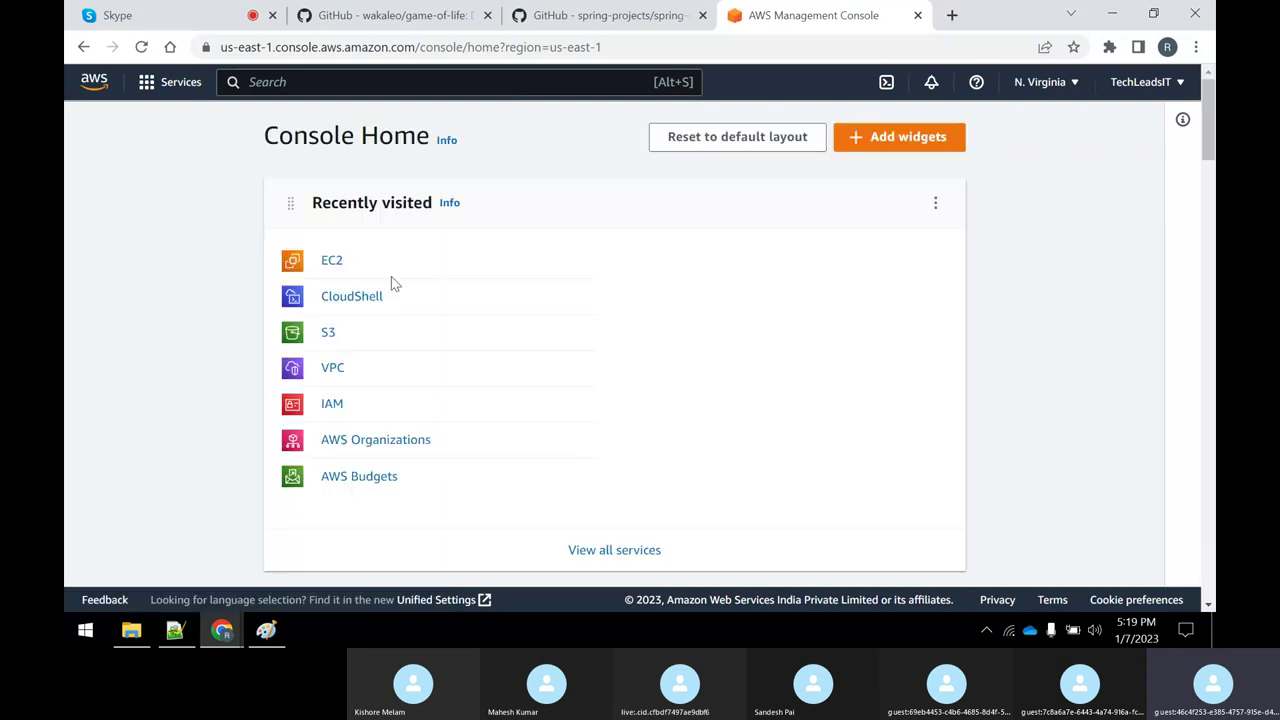
Step: Open the EC2 instances list and remove its running-state filter to show every instance
{"action": "left_click", "coordinate": [326, 265]}
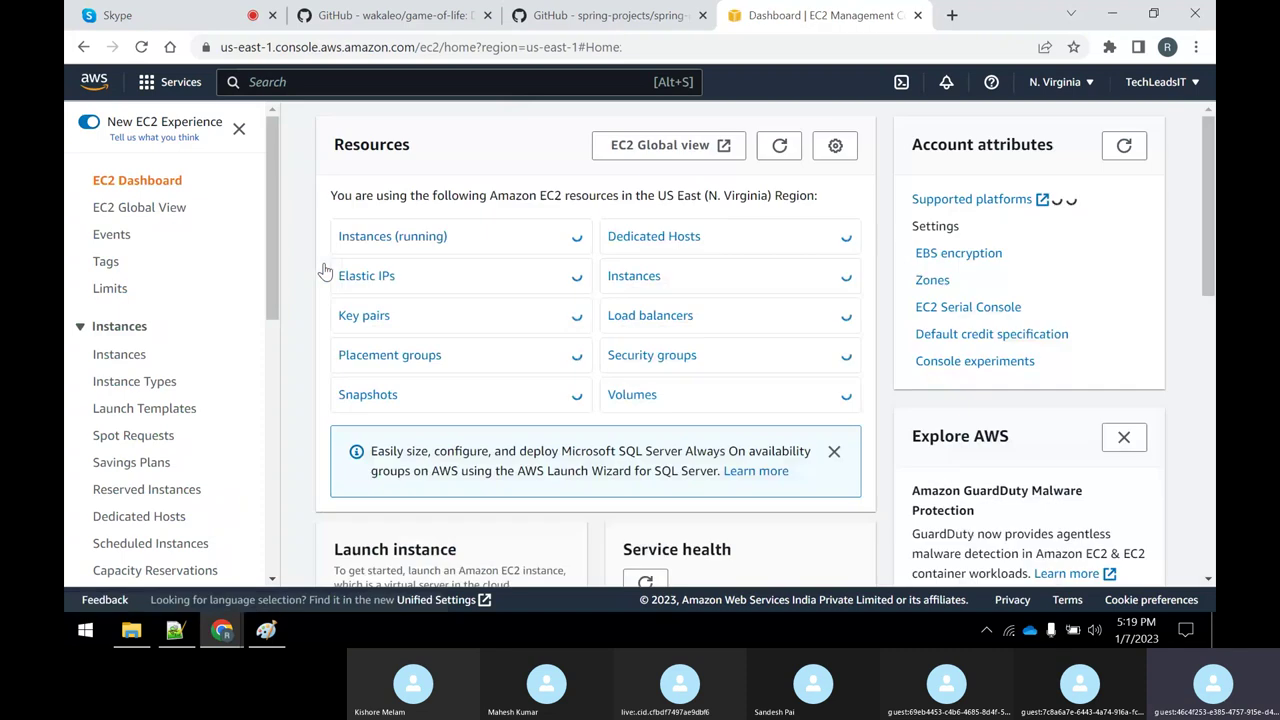
{"action": "left_click", "coordinate": [410, 238]}
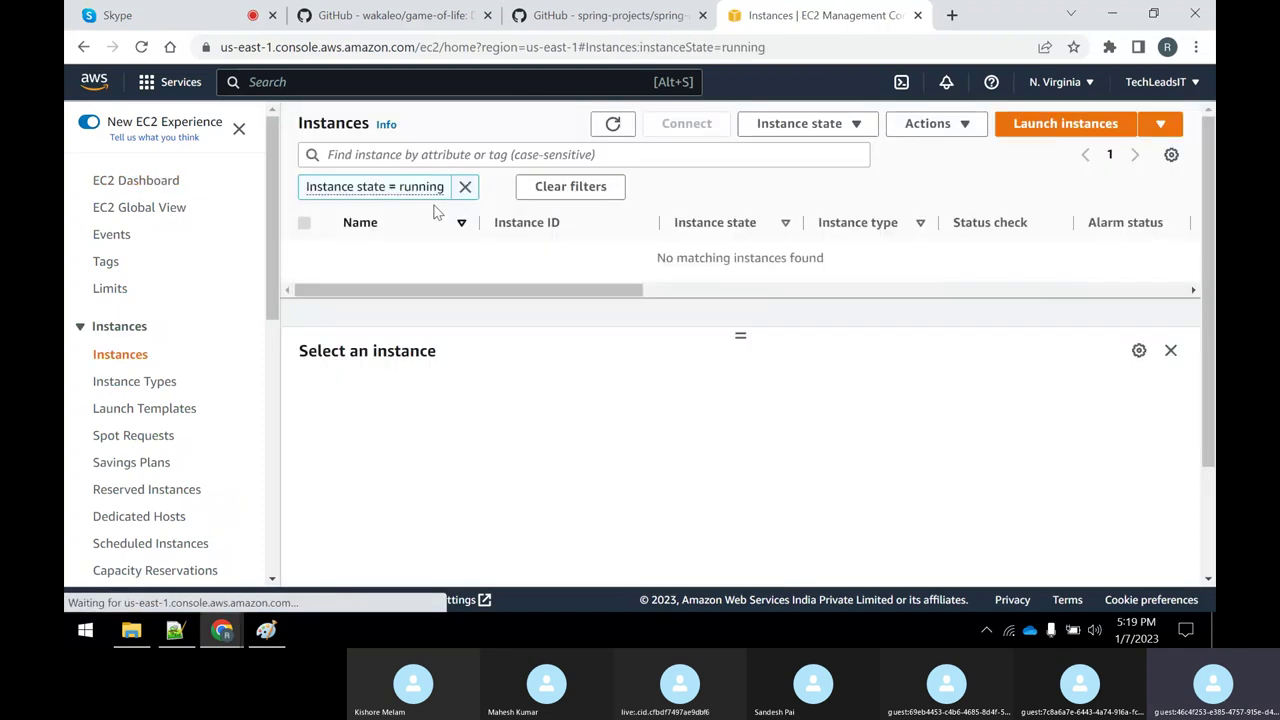
{"action": "left_click", "coordinate": [464, 187]}
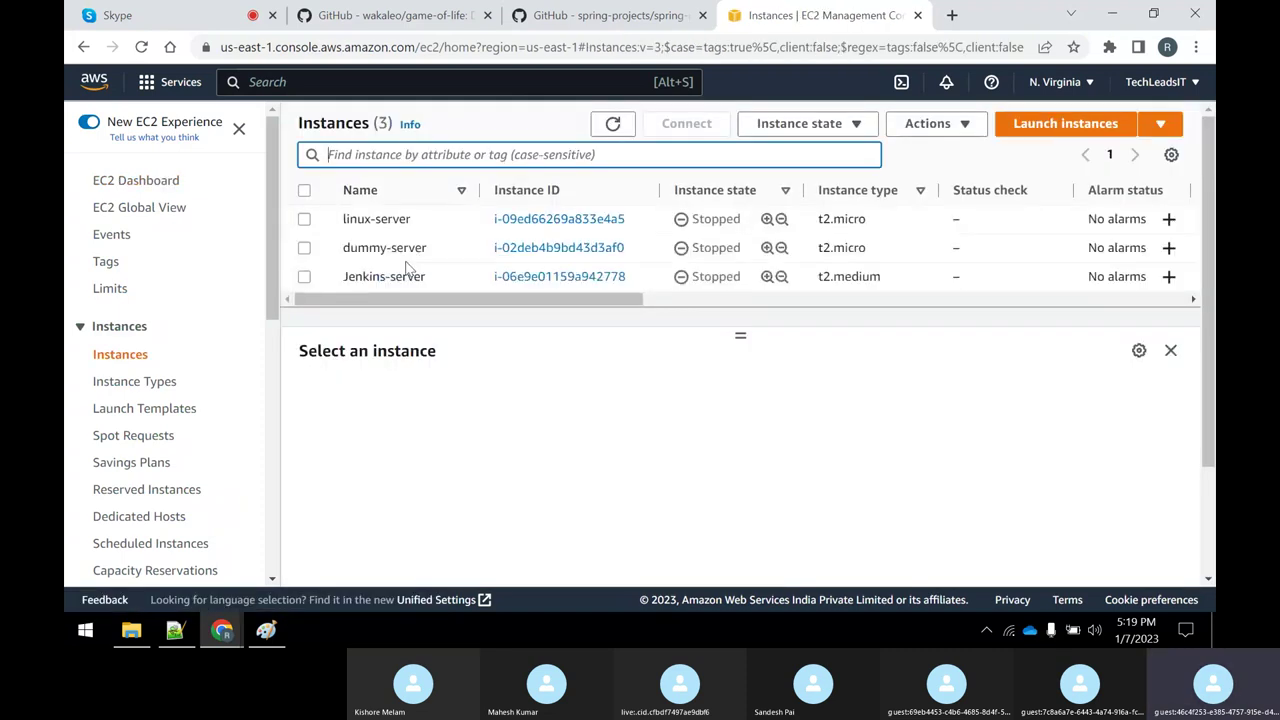
Step: Start the linux-server, dummy-server and Jenkins-server instances together and refresh the instance list
{"action": "left_click", "coordinate": [304, 191]}
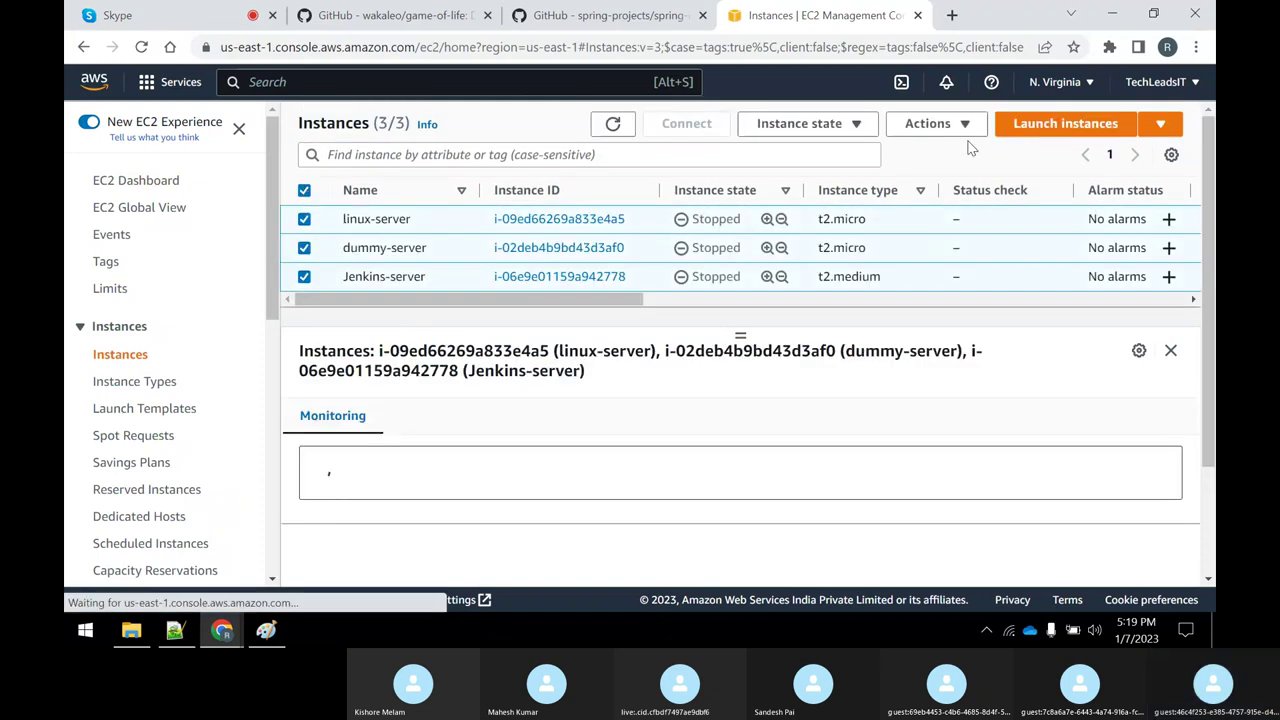
{"action": "left_click", "coordinate": [860, 125]}
{"action": "left_click", "coordinate": [790, 178]}
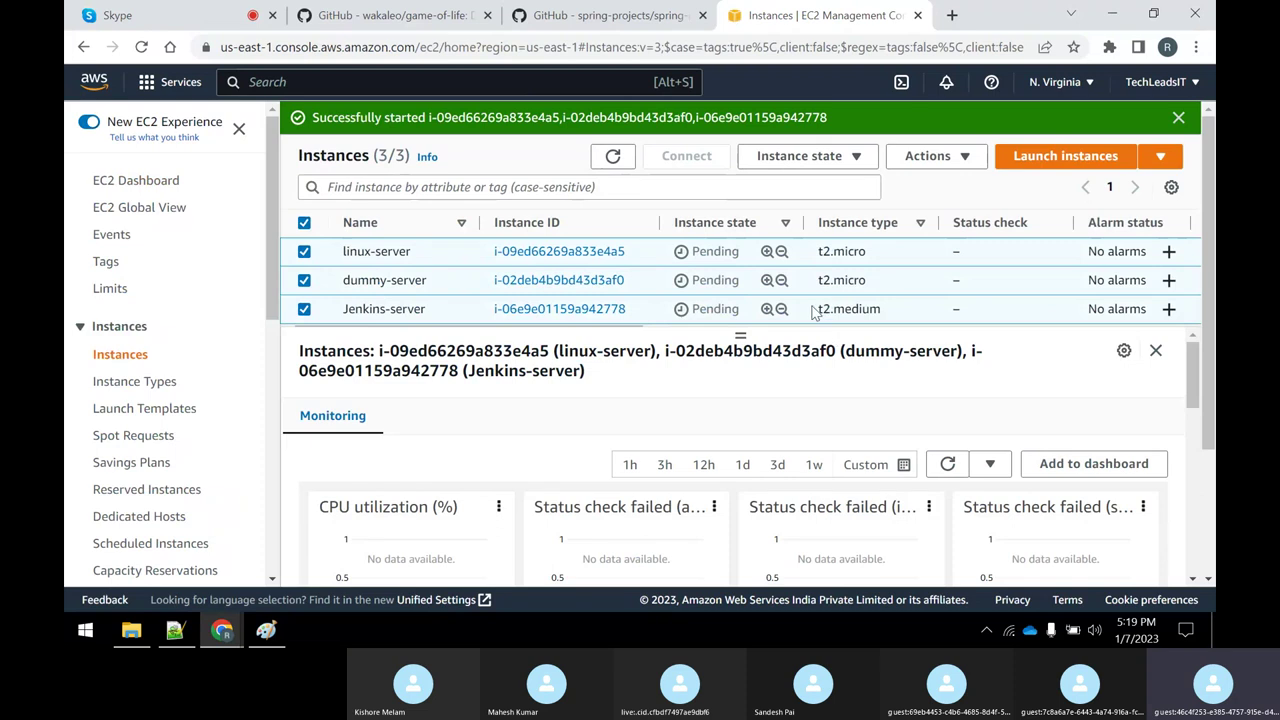
{"action": "left_click_drag", "start_coordinate": [817, 310], "coordinate": [878, 310]}
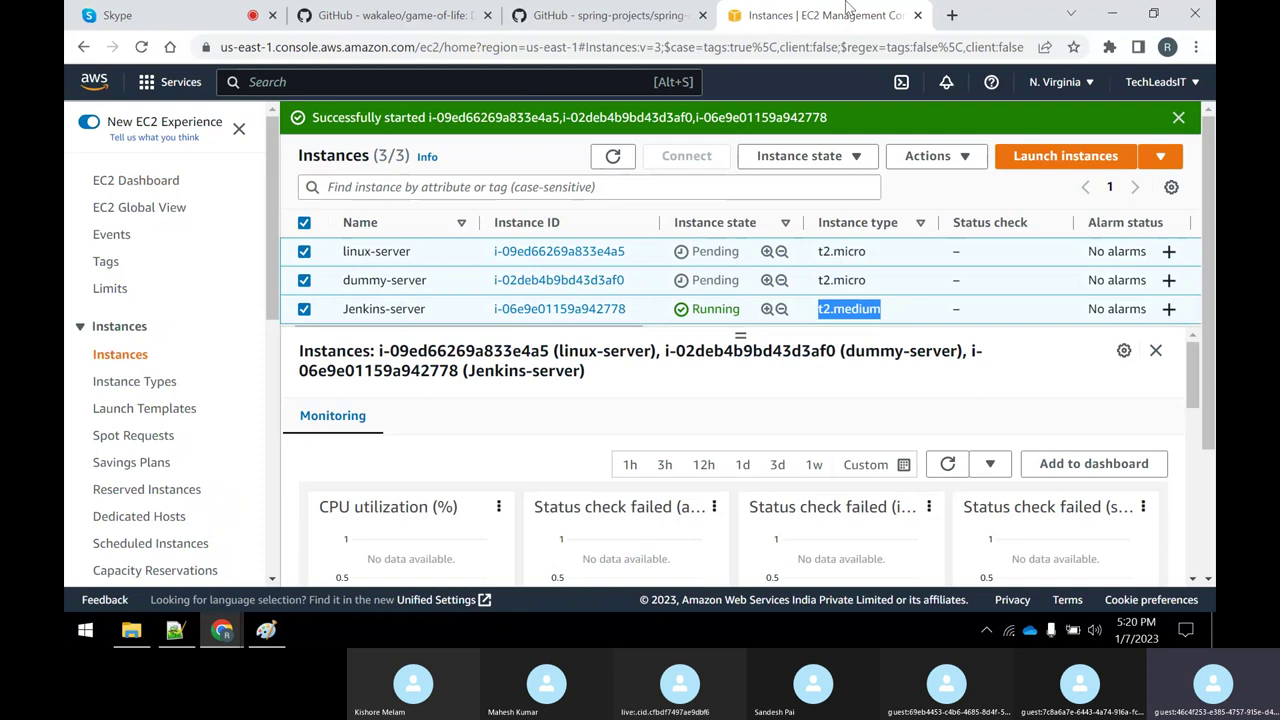
{"action": "left_click", "coordinate": [613, 157]}
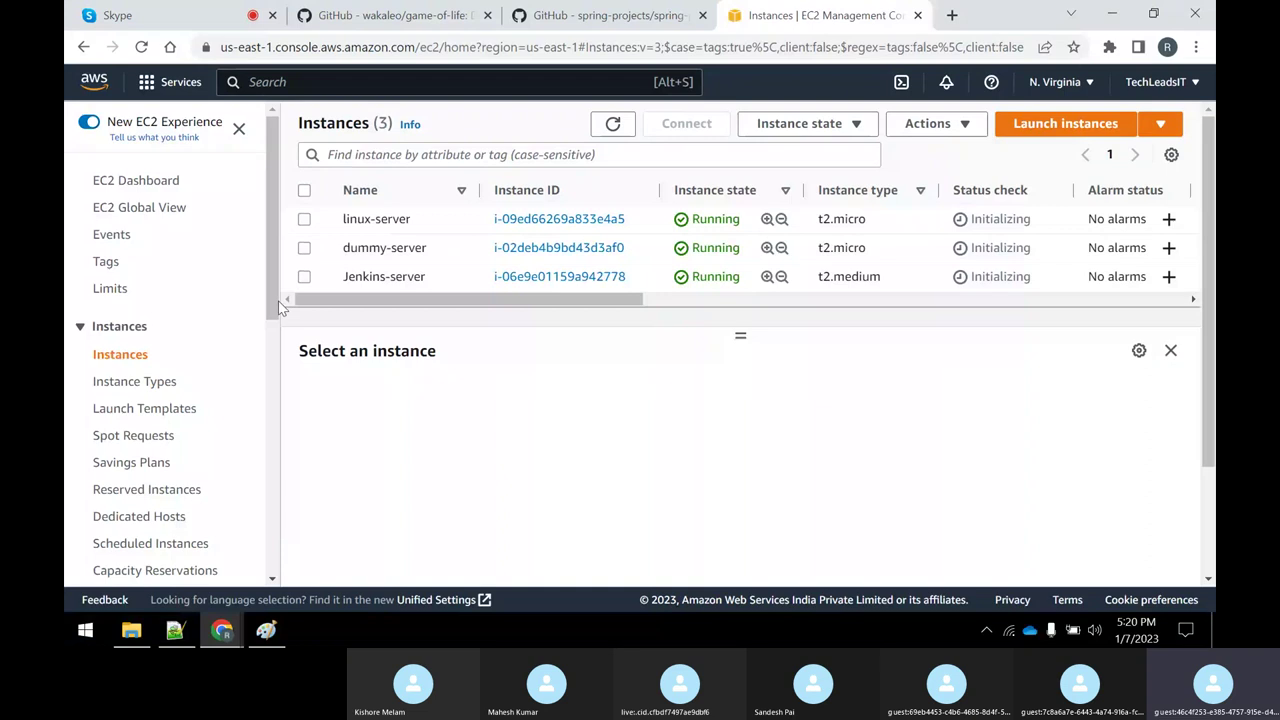
Step: Copy the Jenkins-server's public IPv4 address, launch putty.exe from the Downloads folder and enter 18.233.226.86 as the host name
{"action": "left_click", "coordinate": [304, 277]}
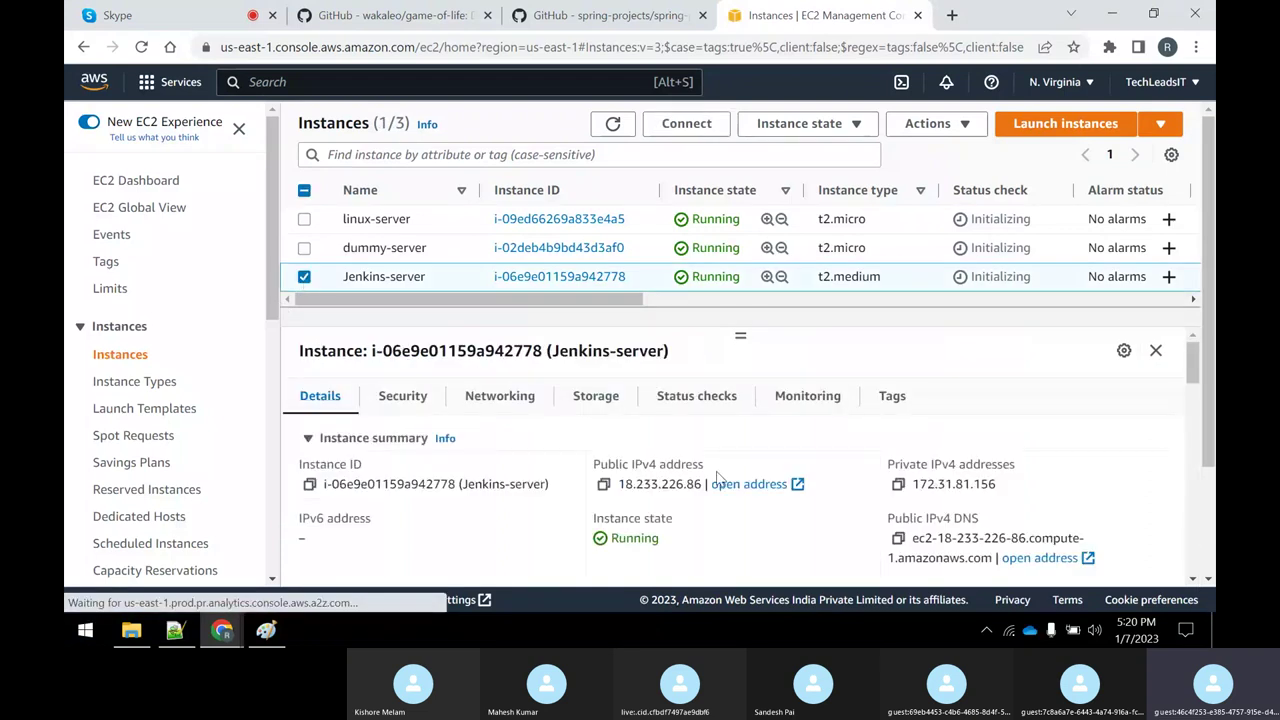
{"action": "left_click", "coordinate": [603, 484]}
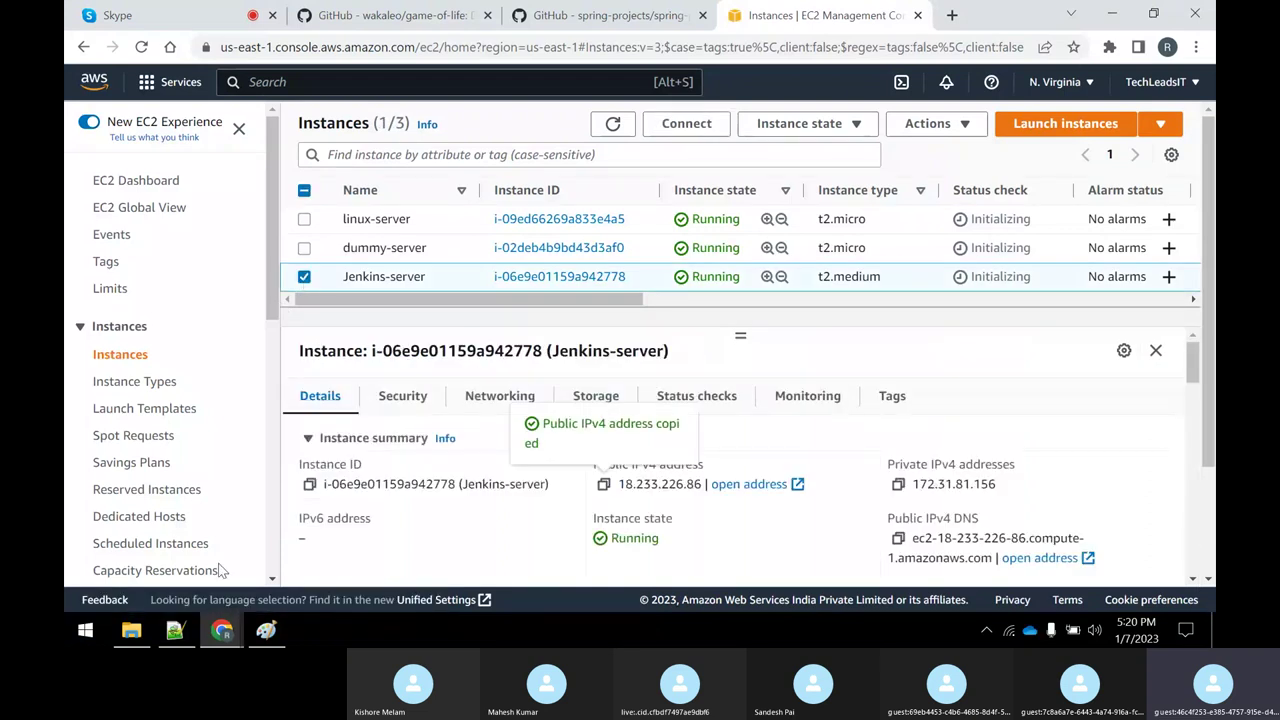
{"action": "left_click", "coordinate": [134, 630]}
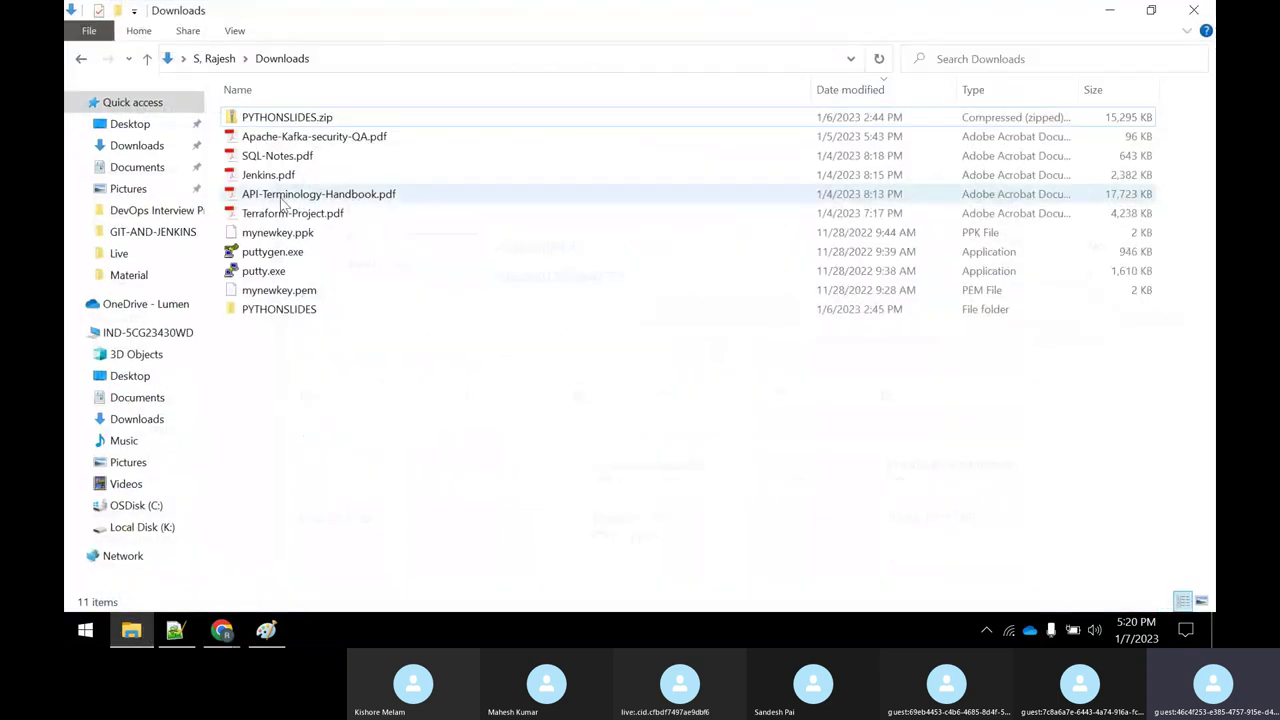
{"action": "double_click", "coordinate": [265, 271]}
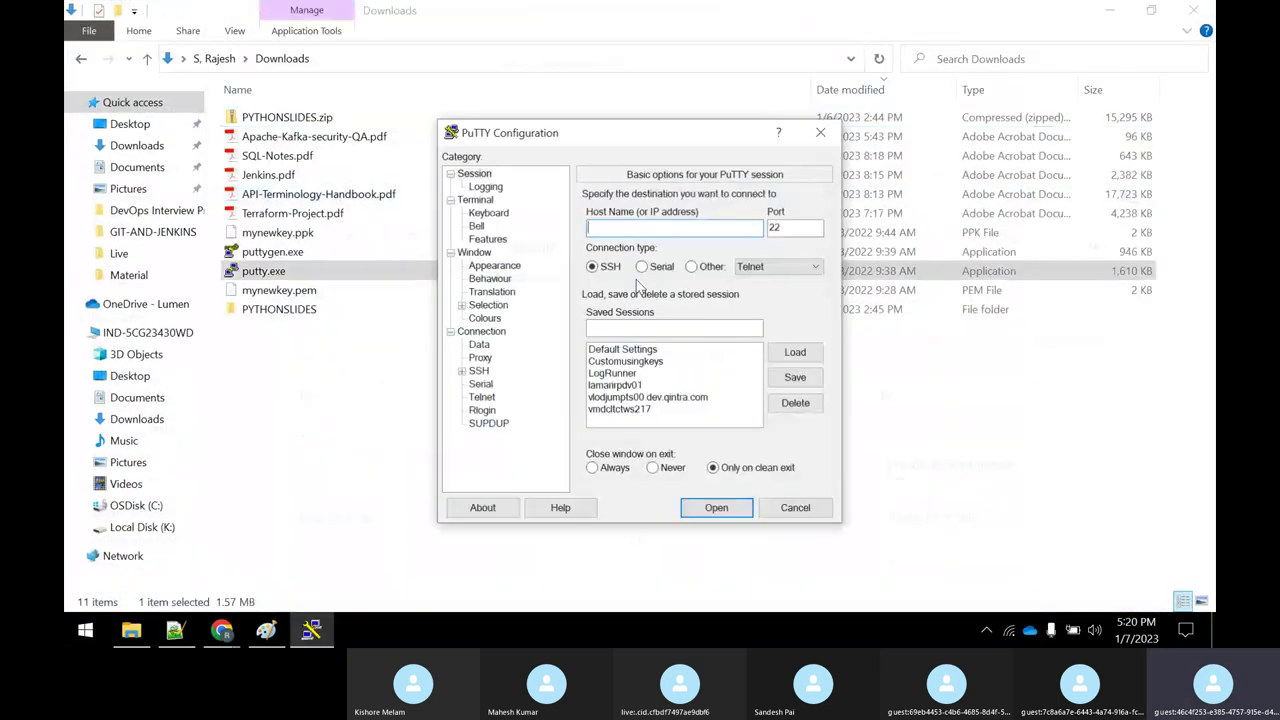
{"action": "key", "text": "ctrl+v"}
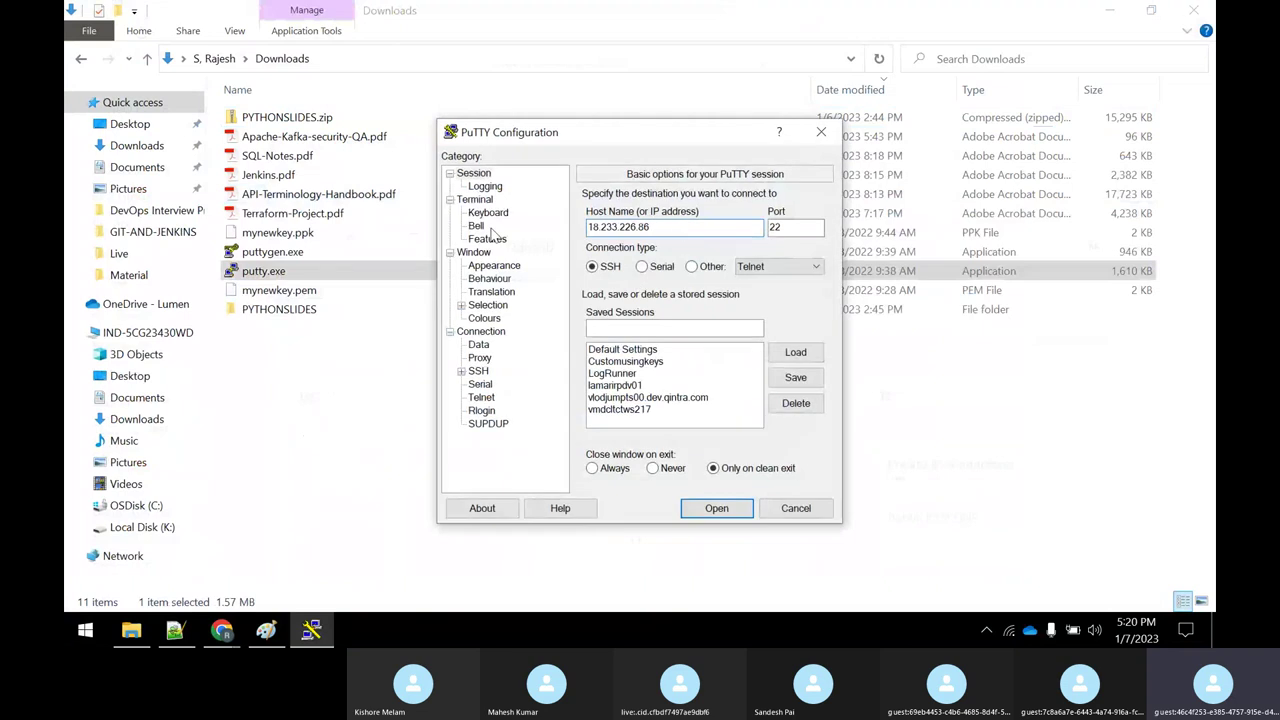
Step: Set the terminal window font to Courier New, Bold, size 14
{"action": "left_click", "coordinate": [478, 227]}
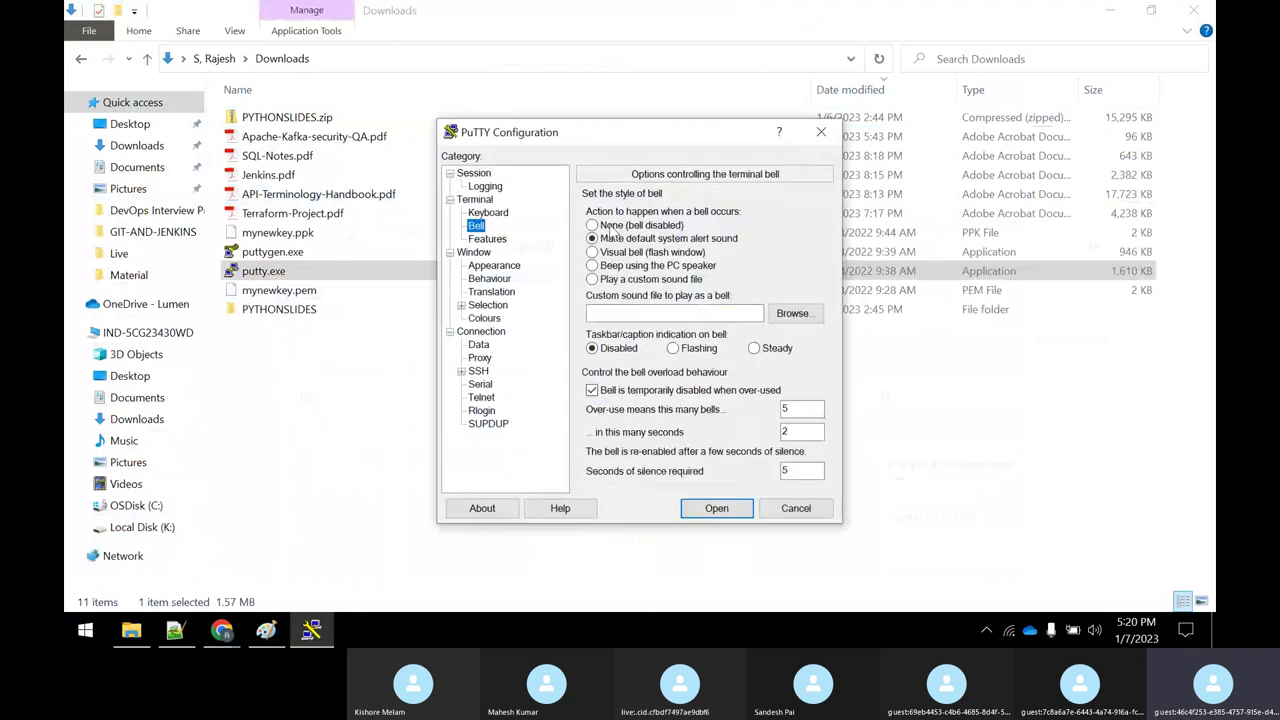
{"action": "left_click", "coordinate": [494, 265]}
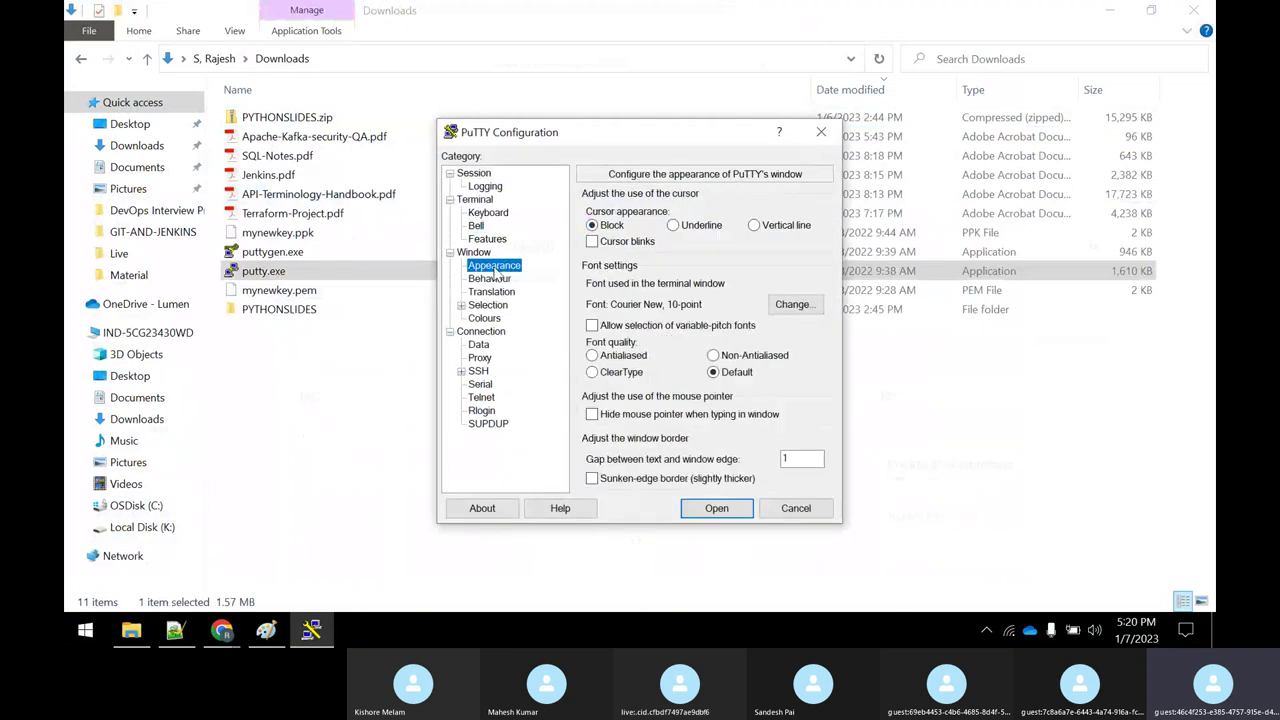
{"action": "left_click", "coordinate": [791, 305]}
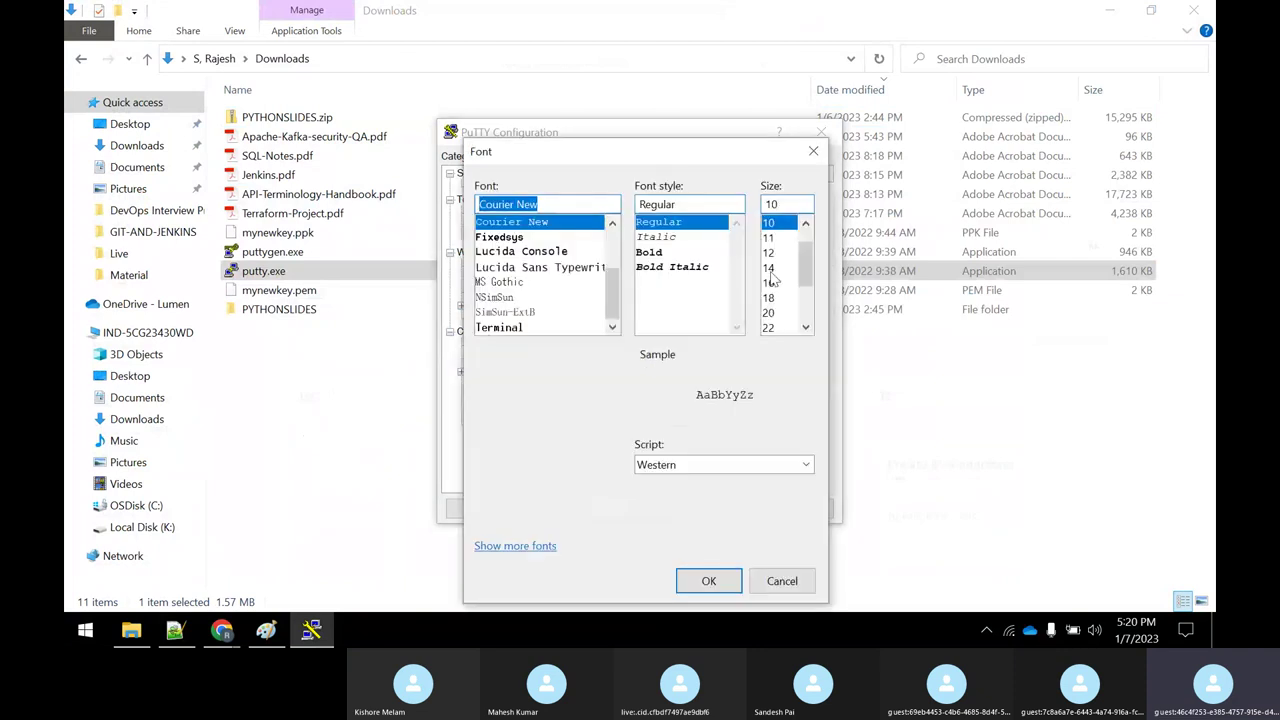
{"action": "left_click", "coordinate": [660, 253]}
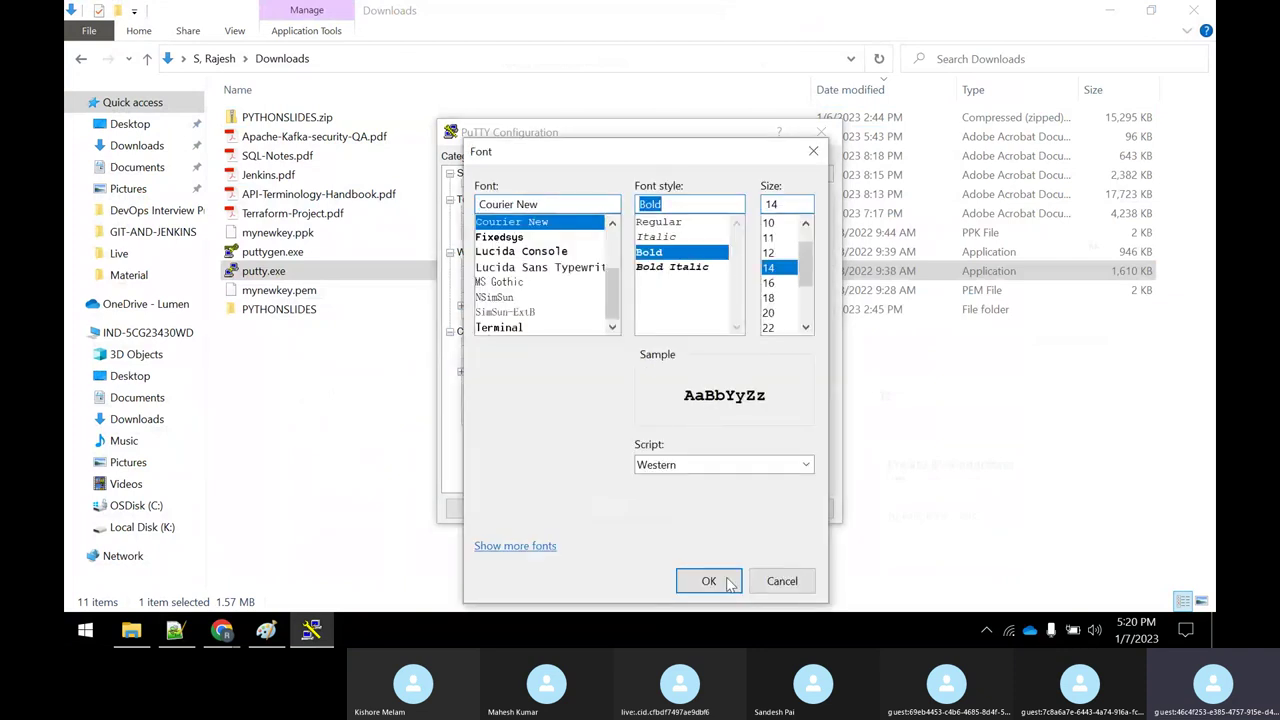
{"action": "left_click", "coordinate": [729, 583]}
Step: Enable system colours for the session and set 30 seconds between keepalives
{"action": "left_click", "coordinate": [484, 318]}
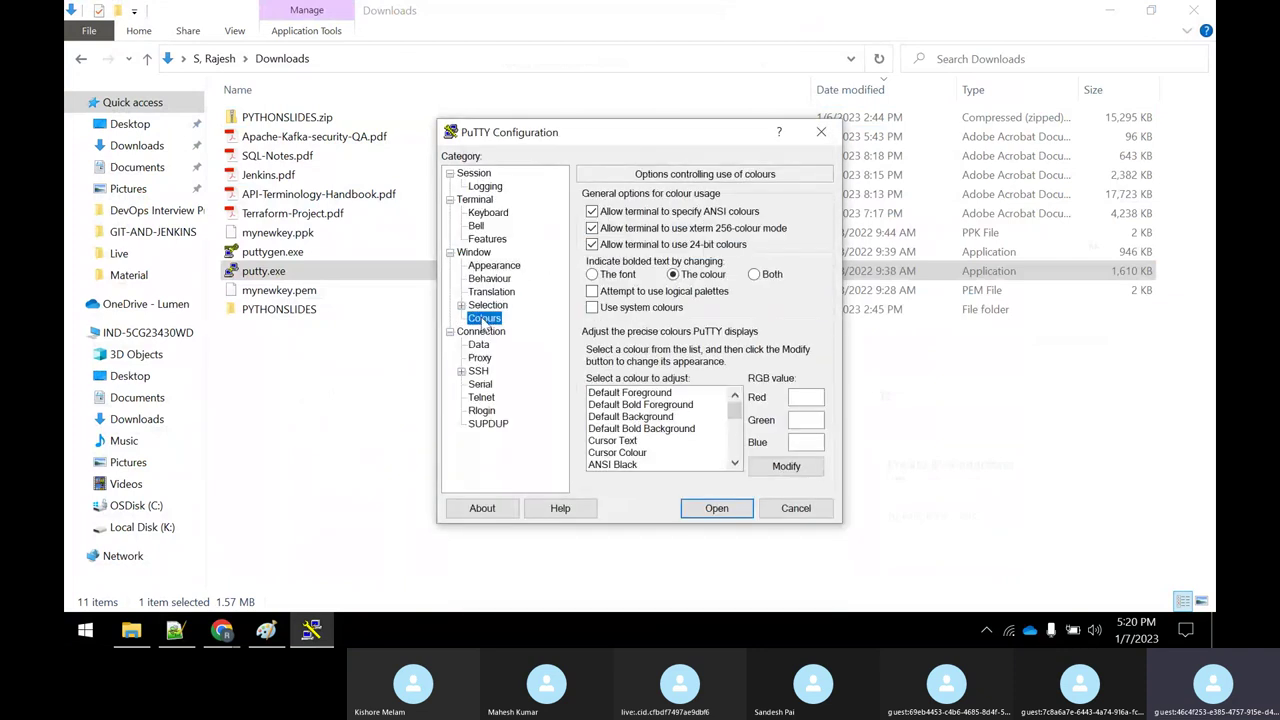
{"action": "left_click", "coordinate": [645, 394]}
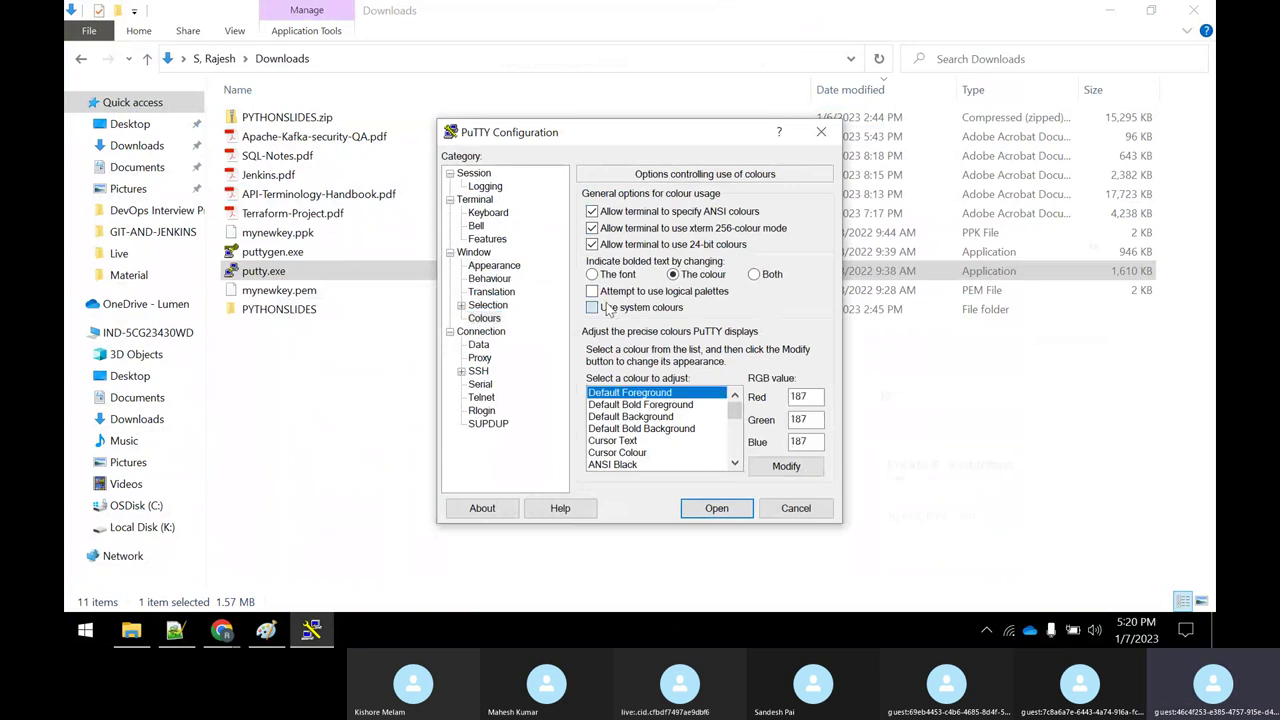
{"action": "left_click", "coordinate": [593, 308]}
{"action": "left_click", "coordinate": [483, 331]}
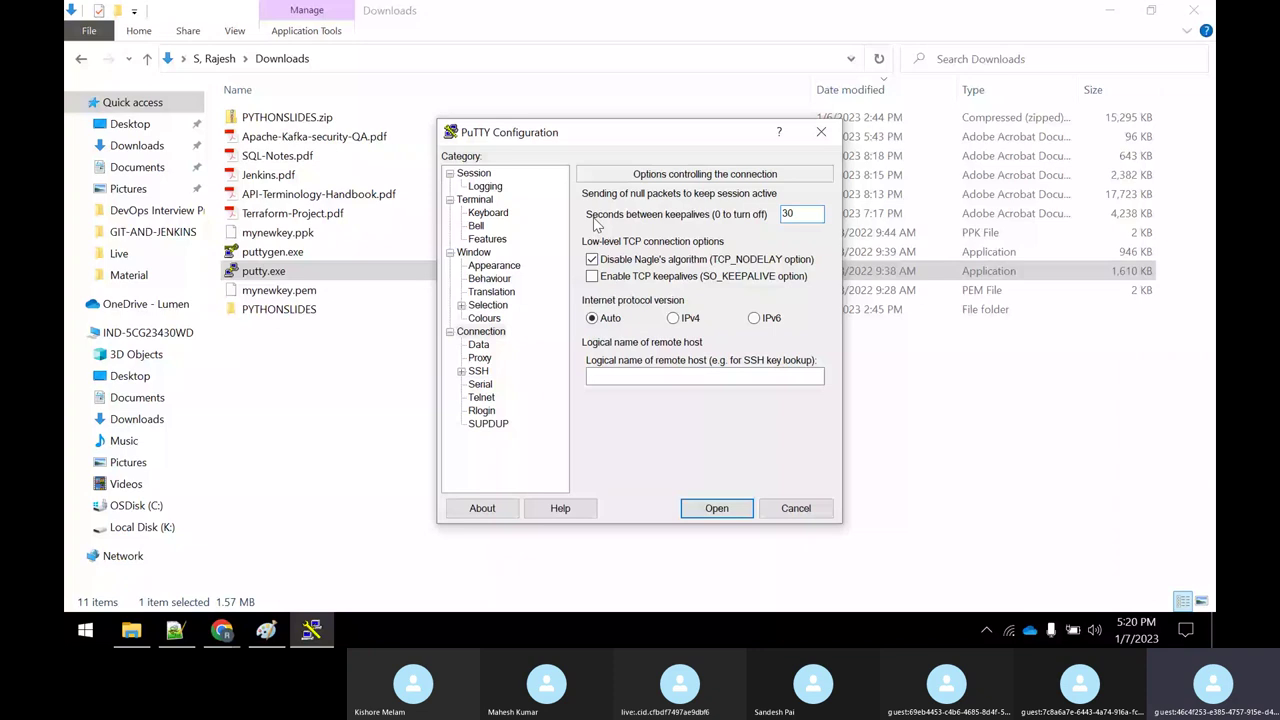
Step: Set mynewkey.ppk from Downloads as the private key file for SSH authentication
{"action": "left_click", "coordinate": [461, 371]}
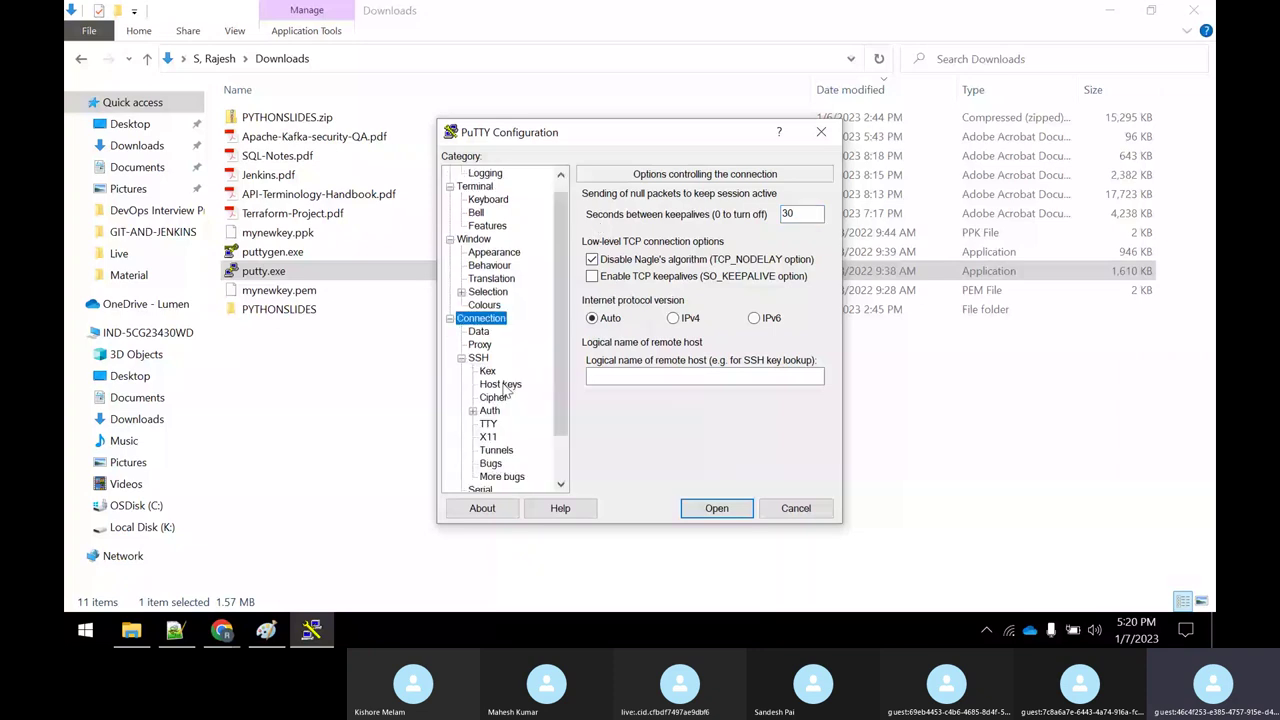
{"action": "left_click", "coordinate": [472, 410]}
{"action": "left_click", "coordinate": [540, 423]}
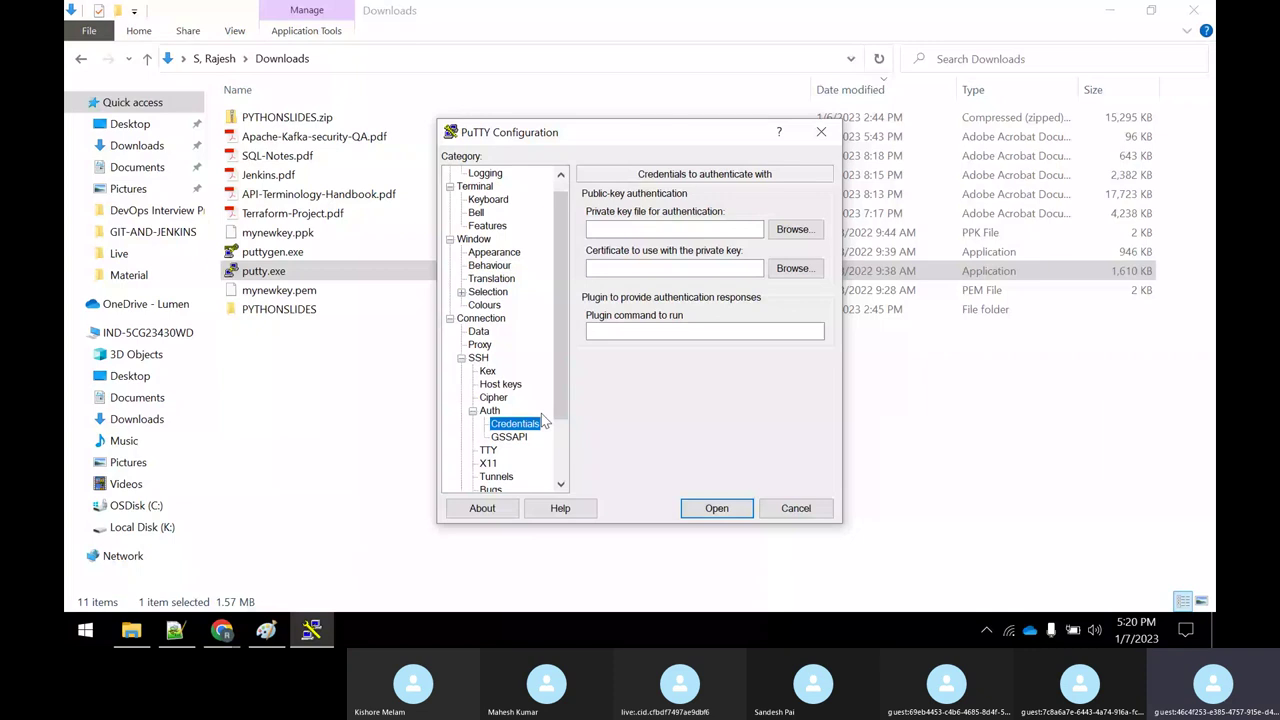
{"action": "left_click", "coordinate": [793, 229]}
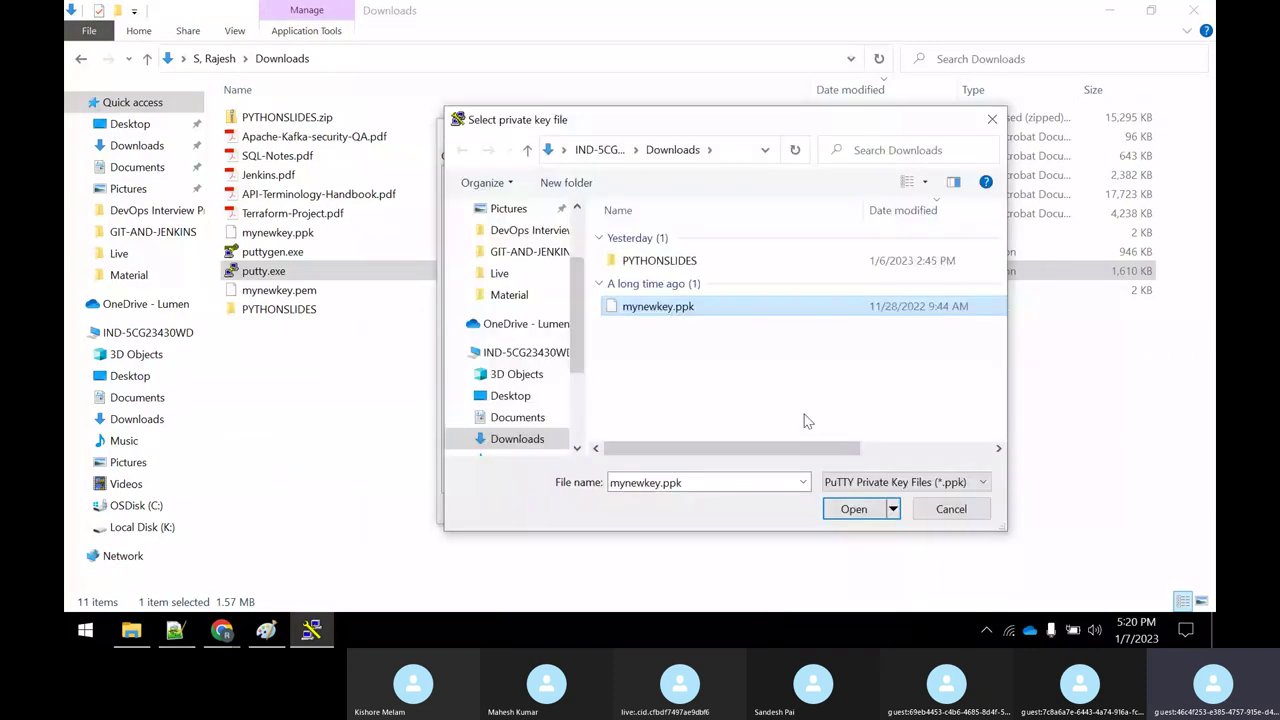
{"action": "key", "text": "Return"}
Step: Open the SSH session, accept the server's host key and log in as ubuntu
{"action": "left_click", "coordinate": [737, 505]}
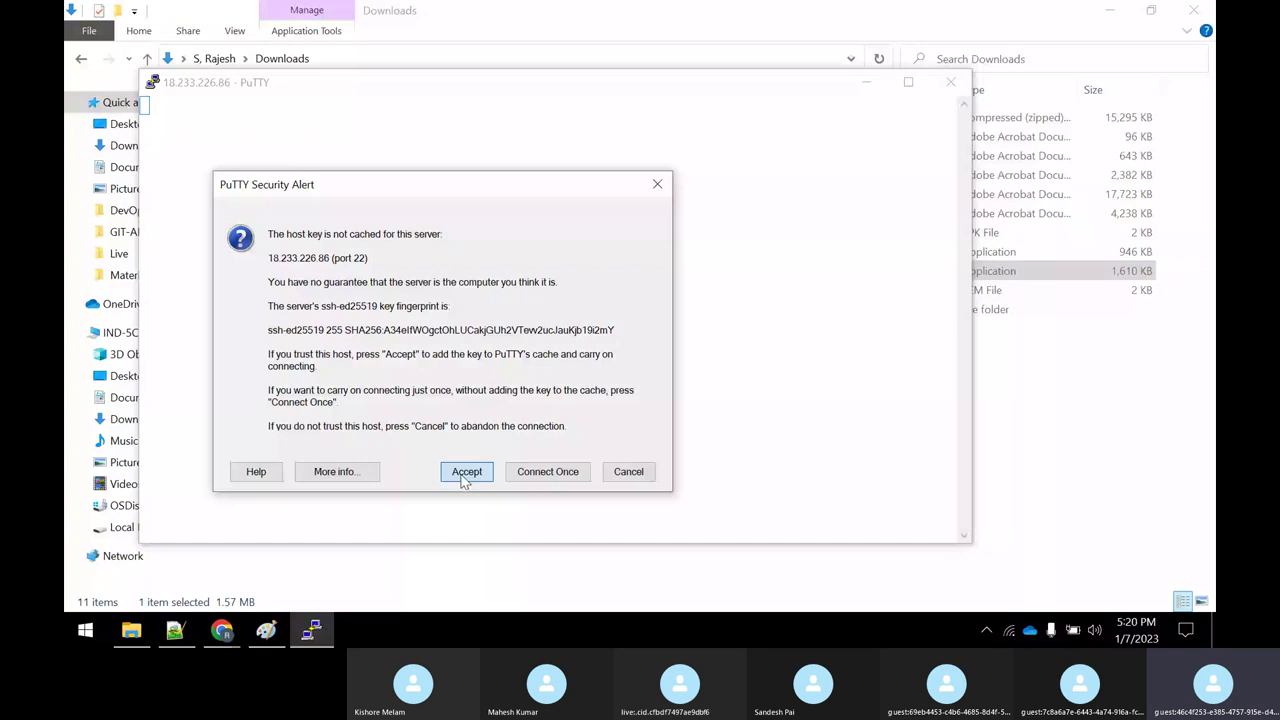
{"action": "left_click", "coordinate": [466, 471]}
{"action": "left_click_drag", "start_coordinate": [66, 557], "coordinate": [246, 560]}
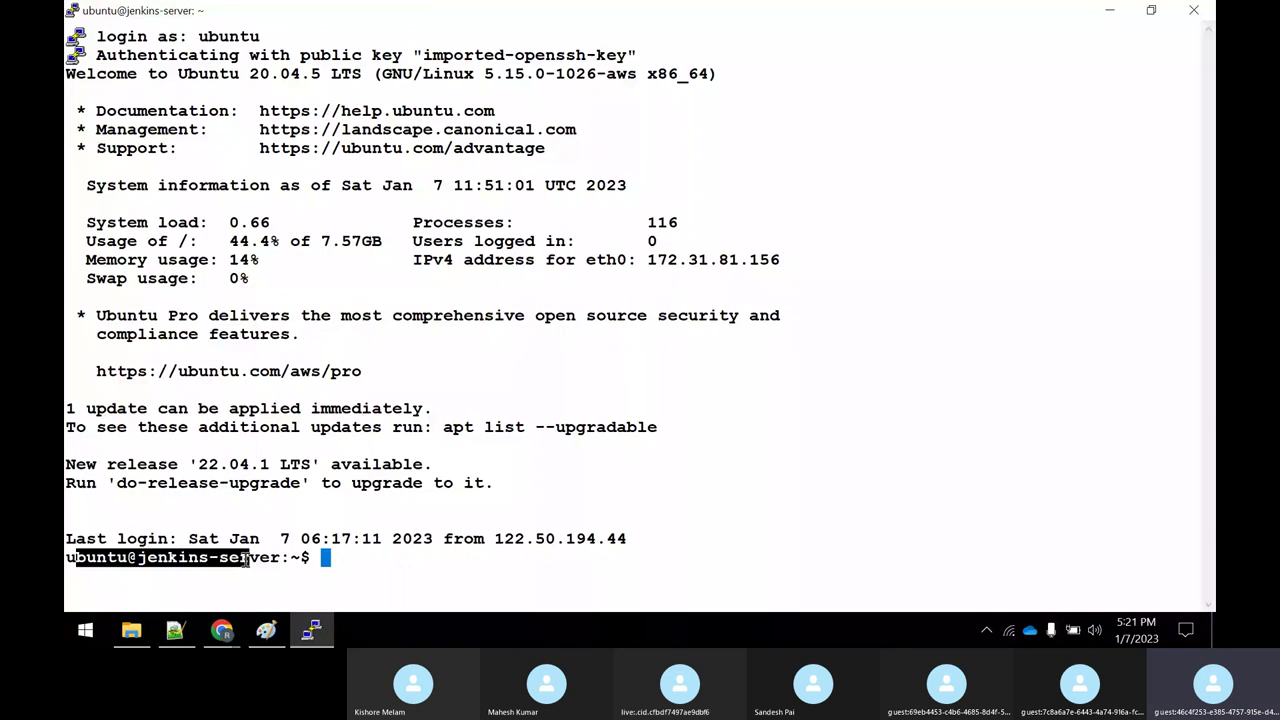
{"action": "left_click", "coordinate": [414, 566]}
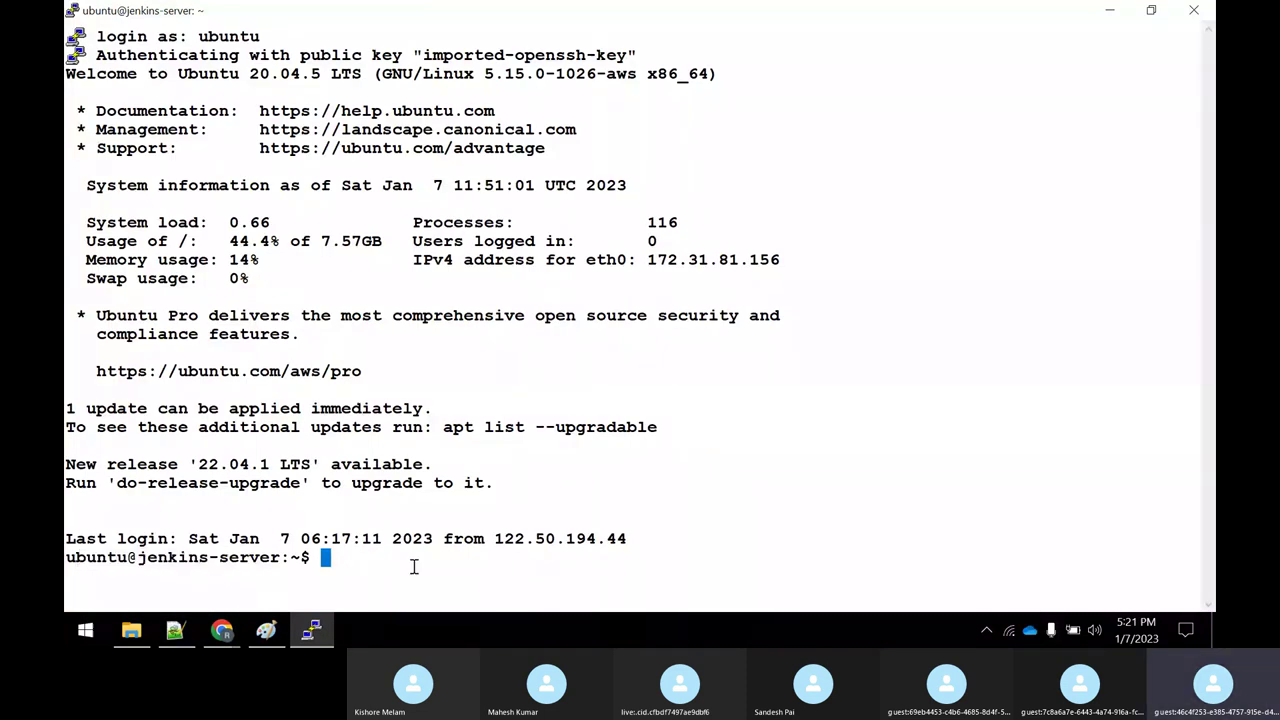
Step: Check the Jenkins service with sudo systemctl status jenkins.service and return to the shell prompt
{"action": "right_click", "coordinate": [414, 566]}
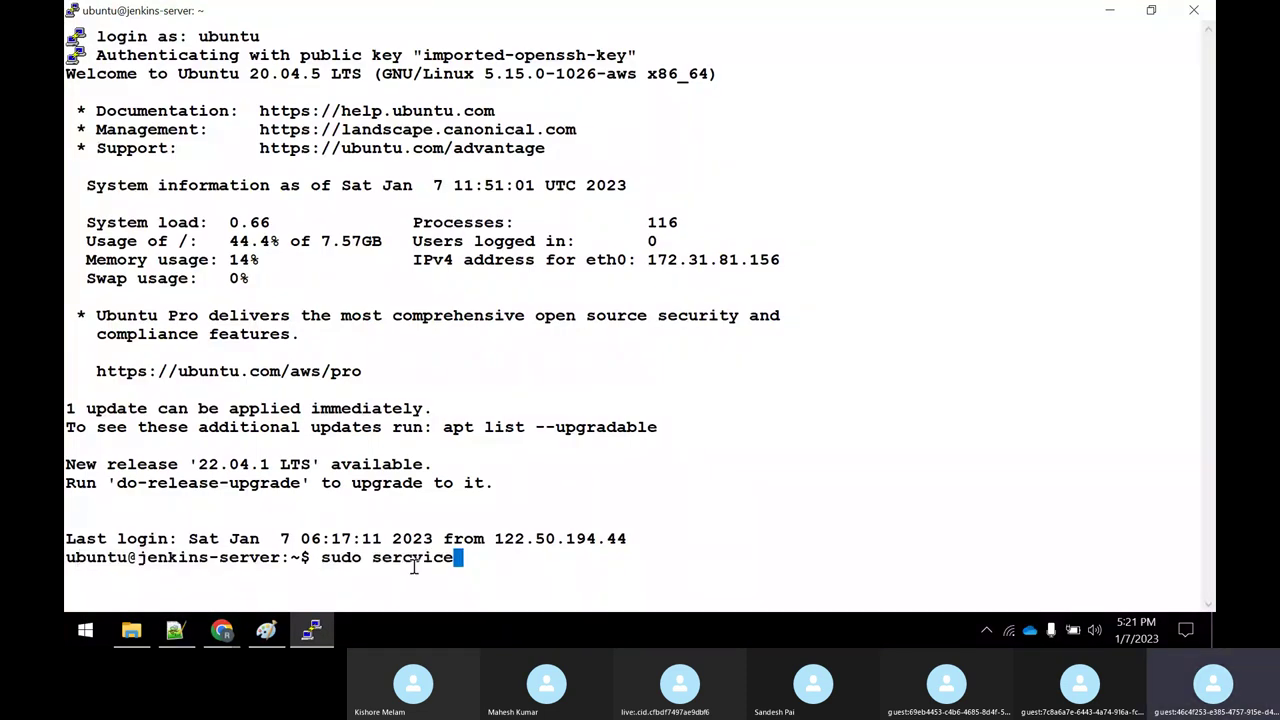
{"action": "key", "text": "BackSpace"}
{"action": "key", "text": "BackSpace"}
{"action": "key", "text": "BackSpace"}
{"action": "key", "text": "BackSpace"}
{"action": "key", "text": "BackSpace"}
{"action": "key", "text": "BackSpace"}
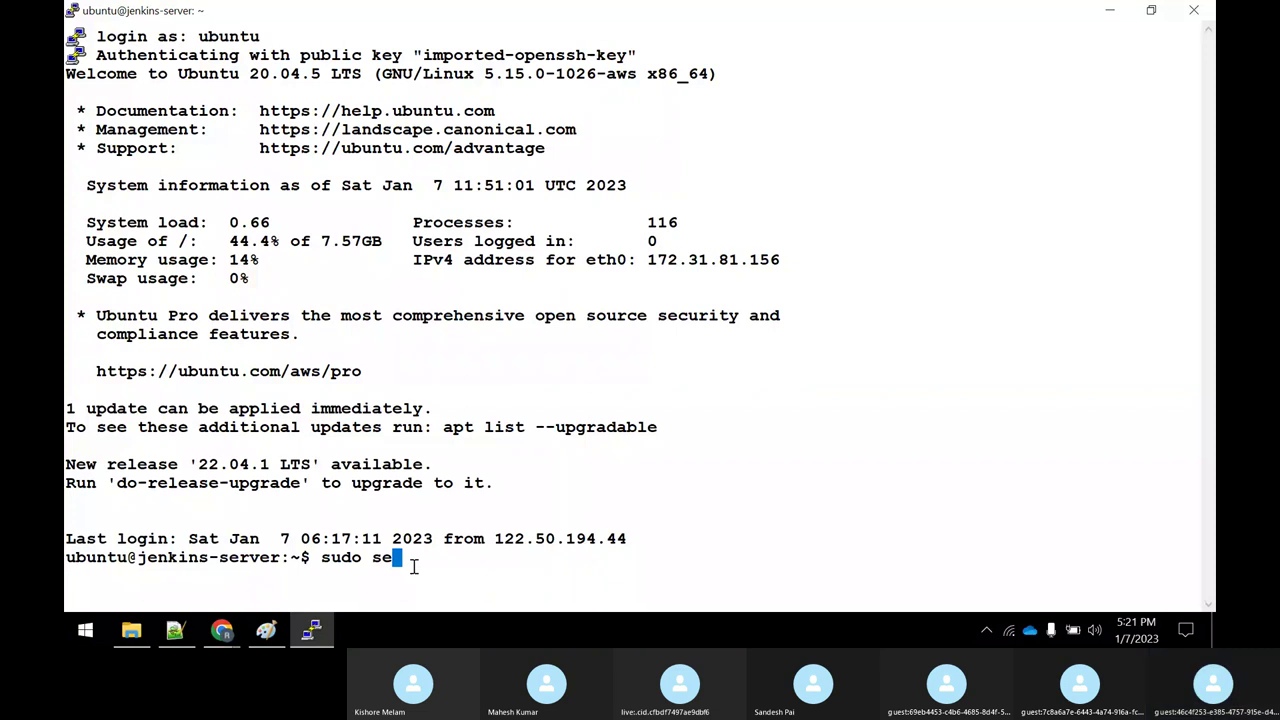
{"action": "key", "text": "BackSpace"}
{"action": "type", "text": "ystemctl"}
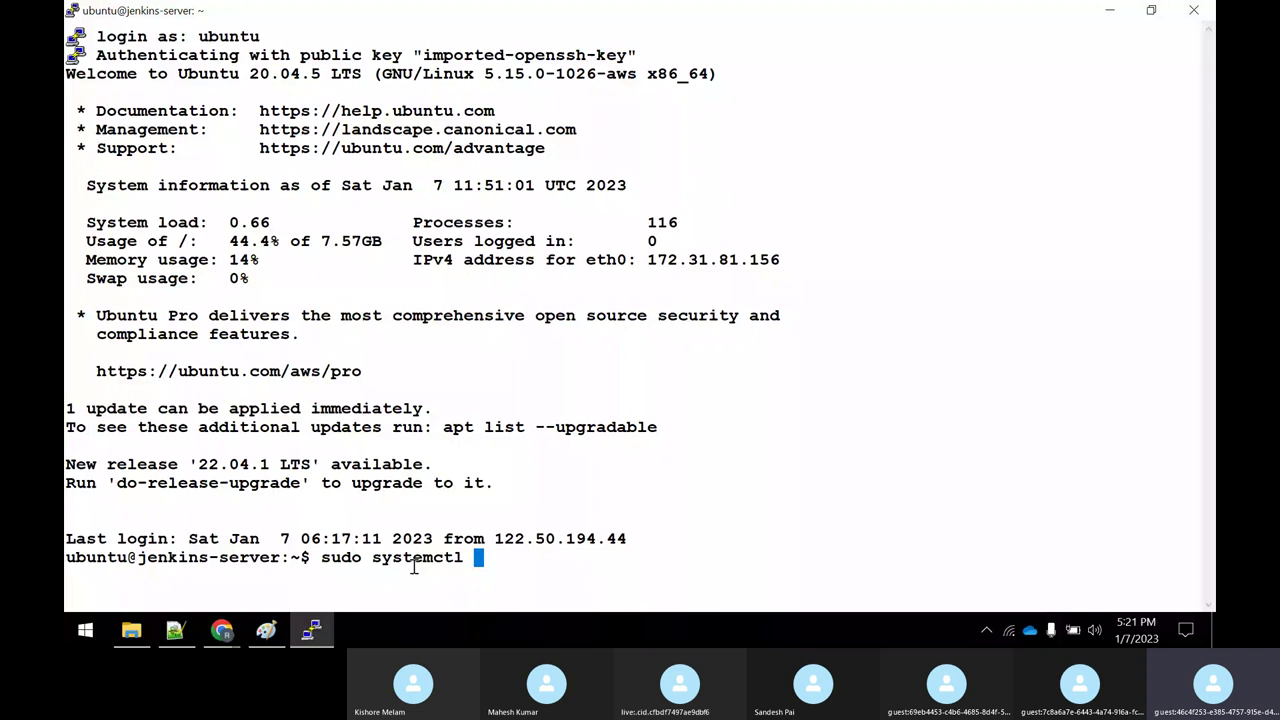
{"action": "type", "text": "status jenkins.service"}
{"action": "key", "text": "Return"}
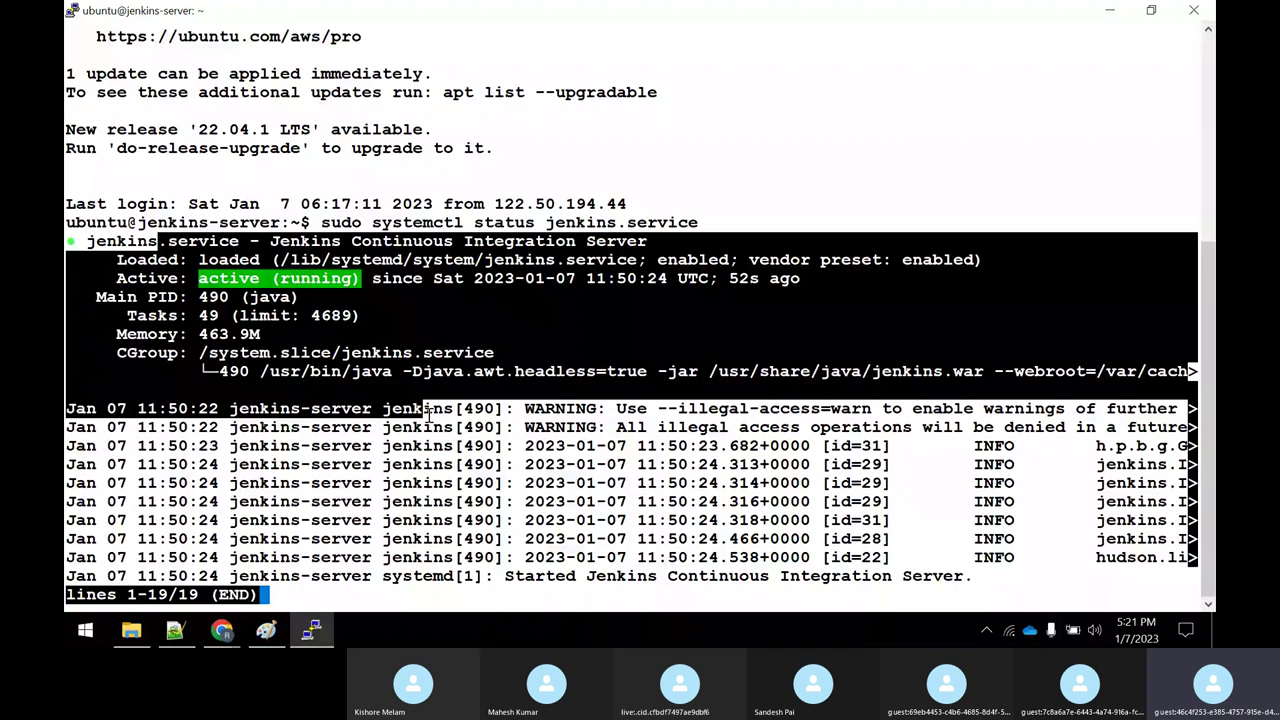
{"action": "key", "text": "ctrl+c"}
{"action": "key", "text": "ctrl+c"}
{"action": "key", "text": "ctrl+c"}
Step: Switch to the jenkins account with sudo su - jenkins and print its working directory with pwd
{"action": "right_click", "coordinate": [425, 580]}
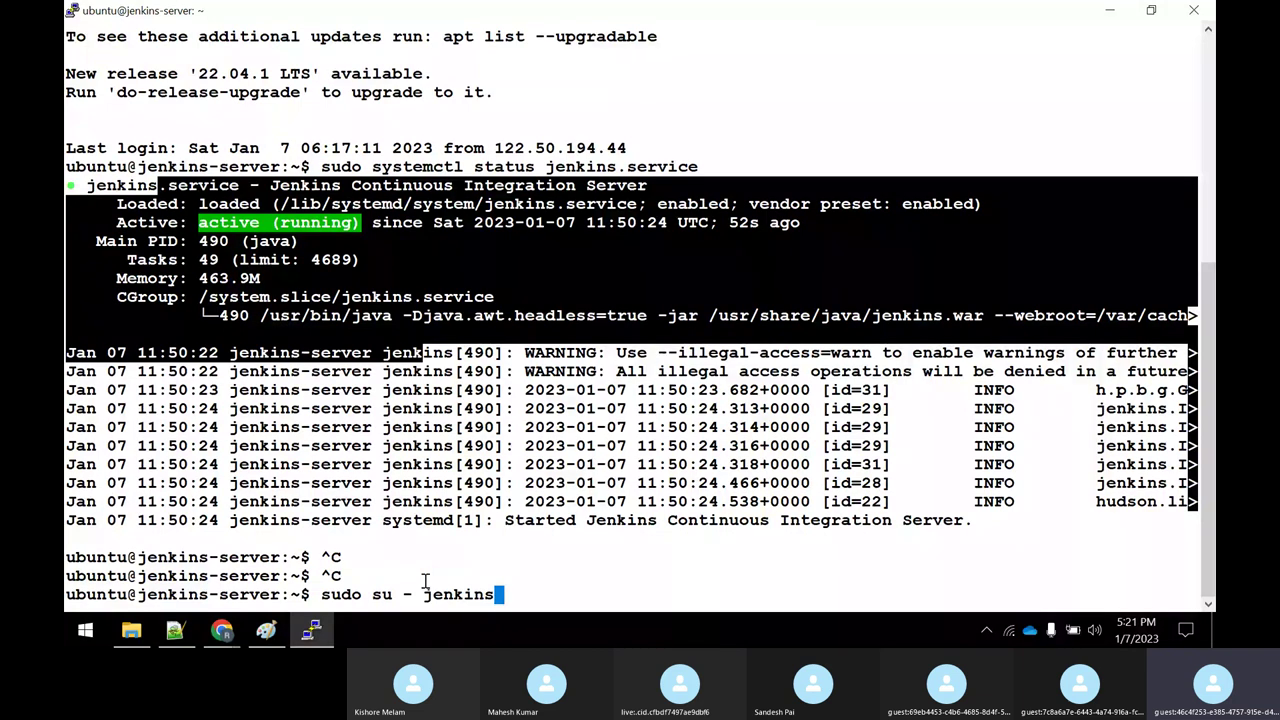
{"action": "key", "text": "Return"}
{"action": "key", "text": "Return"}
{"action": "key", "text": "Return"}
{"action": "key", "text": "Return"}
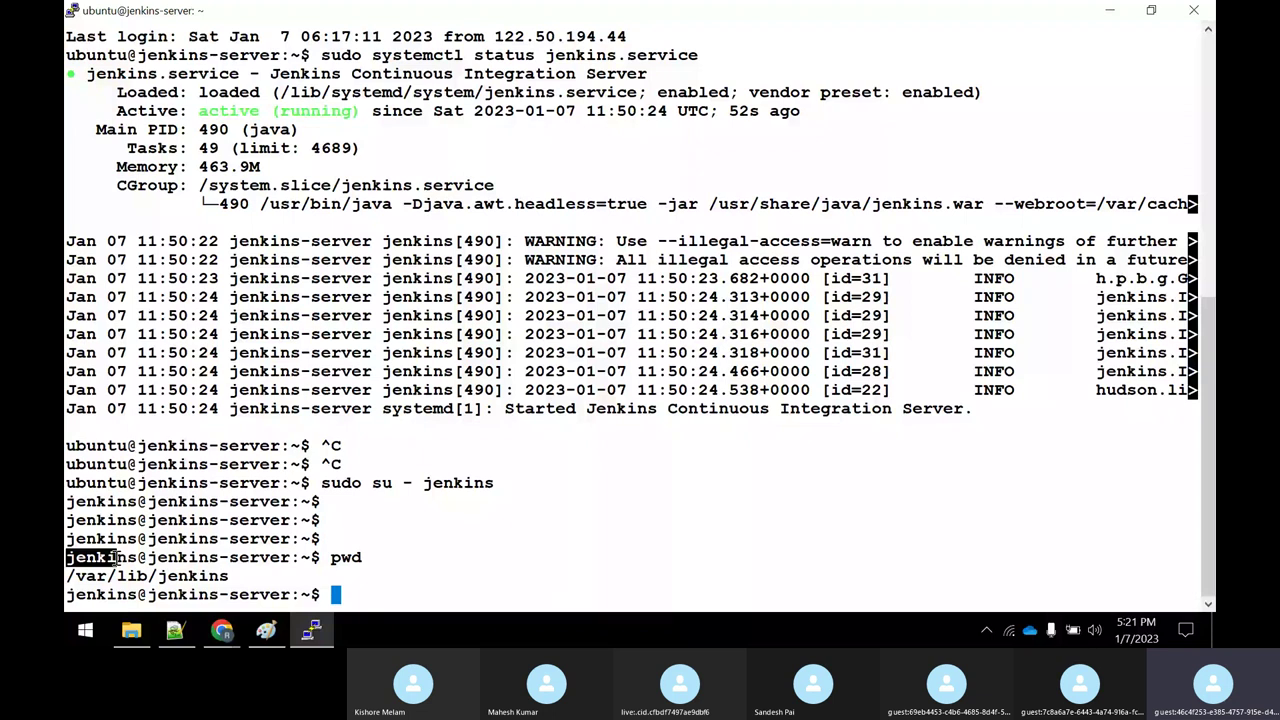
Step: List the Jenkins home directory with ls -l, examine the jobs and workspace folders, and exit the jenkins account
{"action": "type", "text": "ls -l"}
{"action": "key", "text": "Return"}
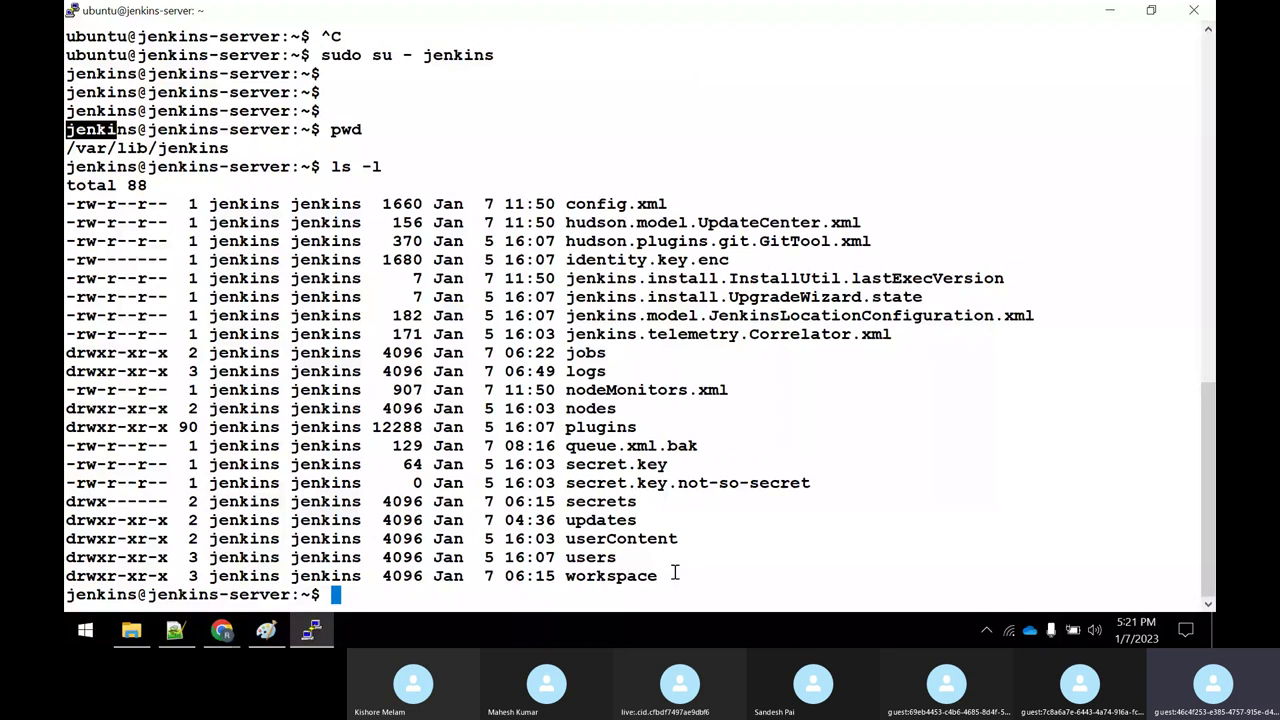
{"action": "left_click_drag", "start_coordinate": [675, 572], "coordinate": [506, 576]}
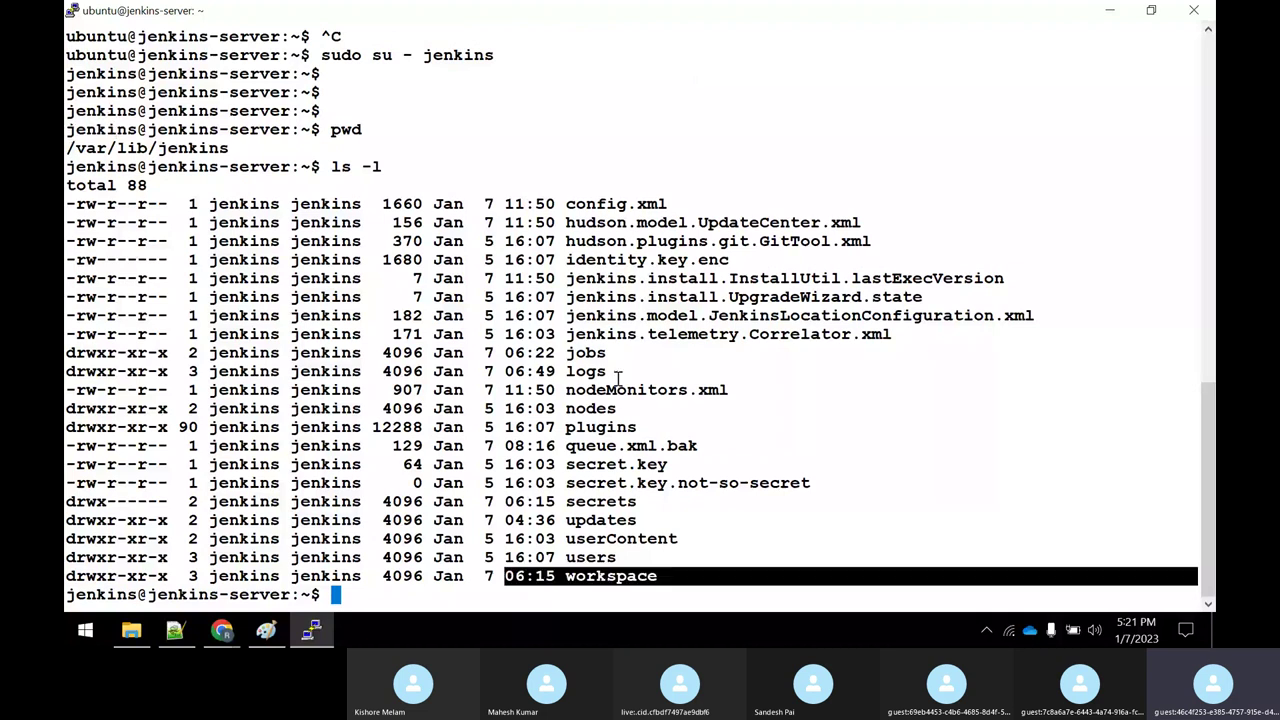
{"action": "left_click_drag", "start_coordinate": [606, 353], "coordinate": [66, 352]}
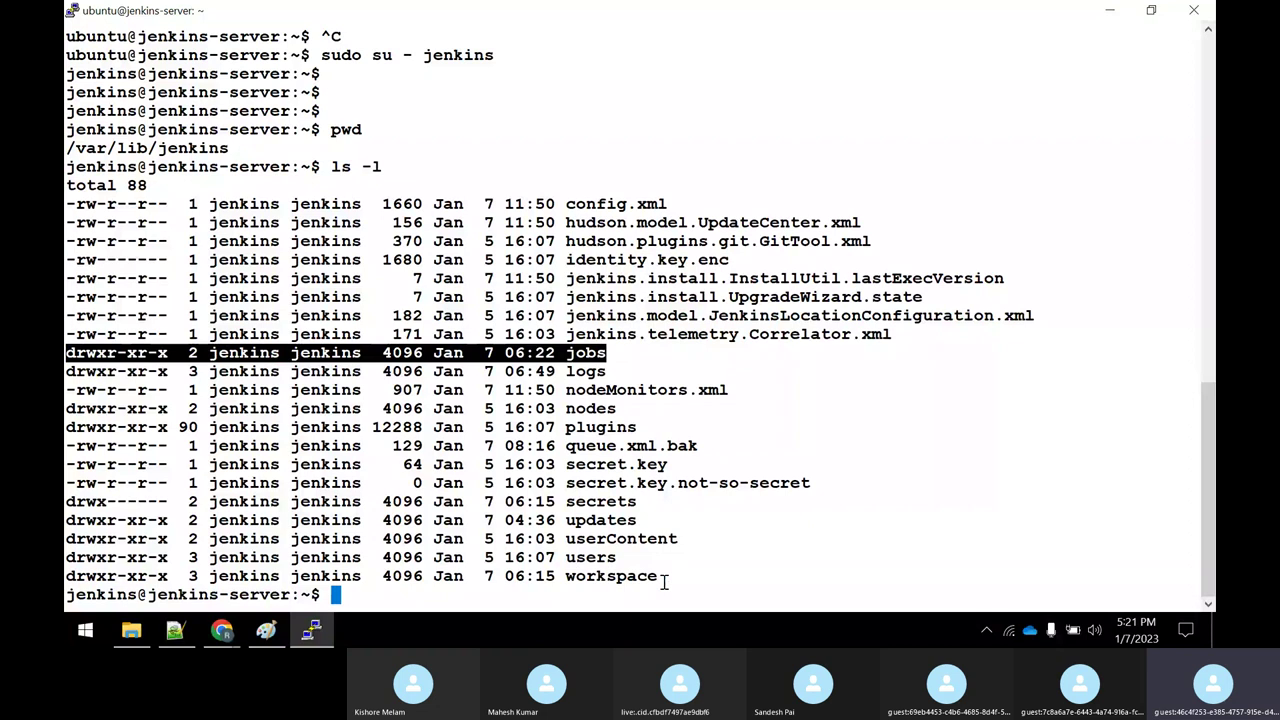
{"action": "left_click_drag", "start_coordinate": [663, 580], "coordinate": [275, 578]}
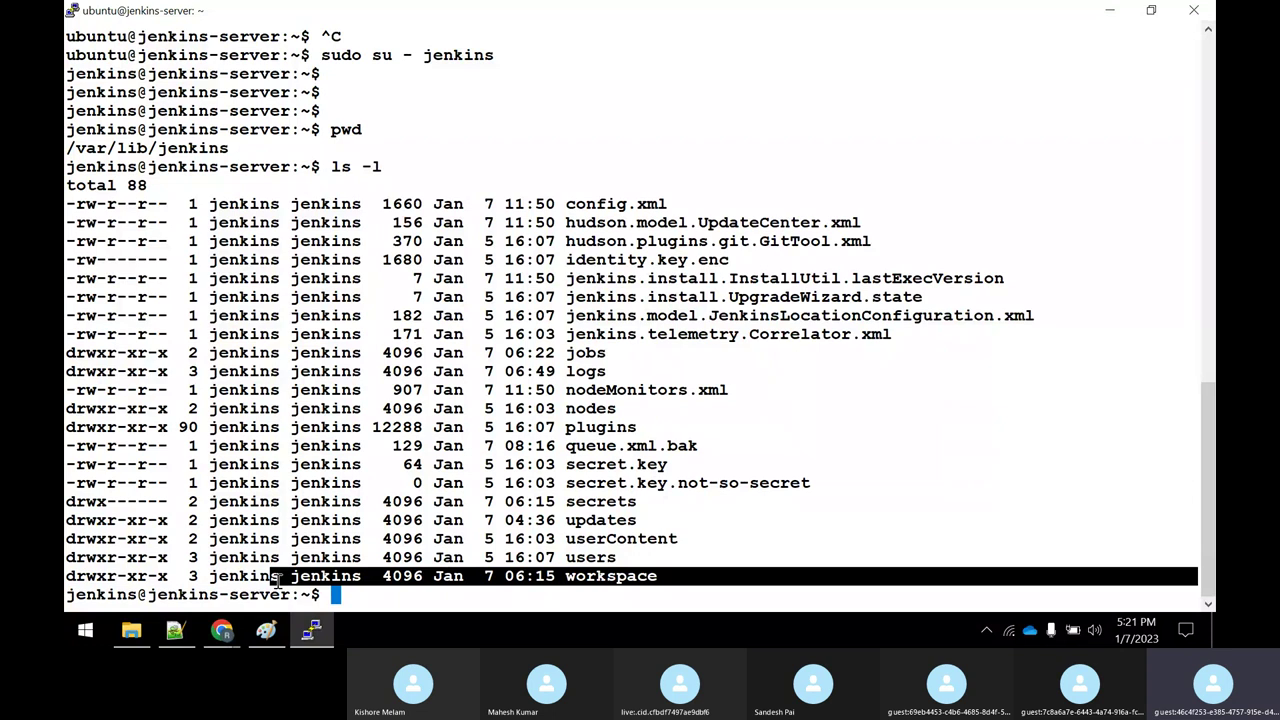
{"action": "type", "text": "exit"}
{"action": "key", "text": "Return"}
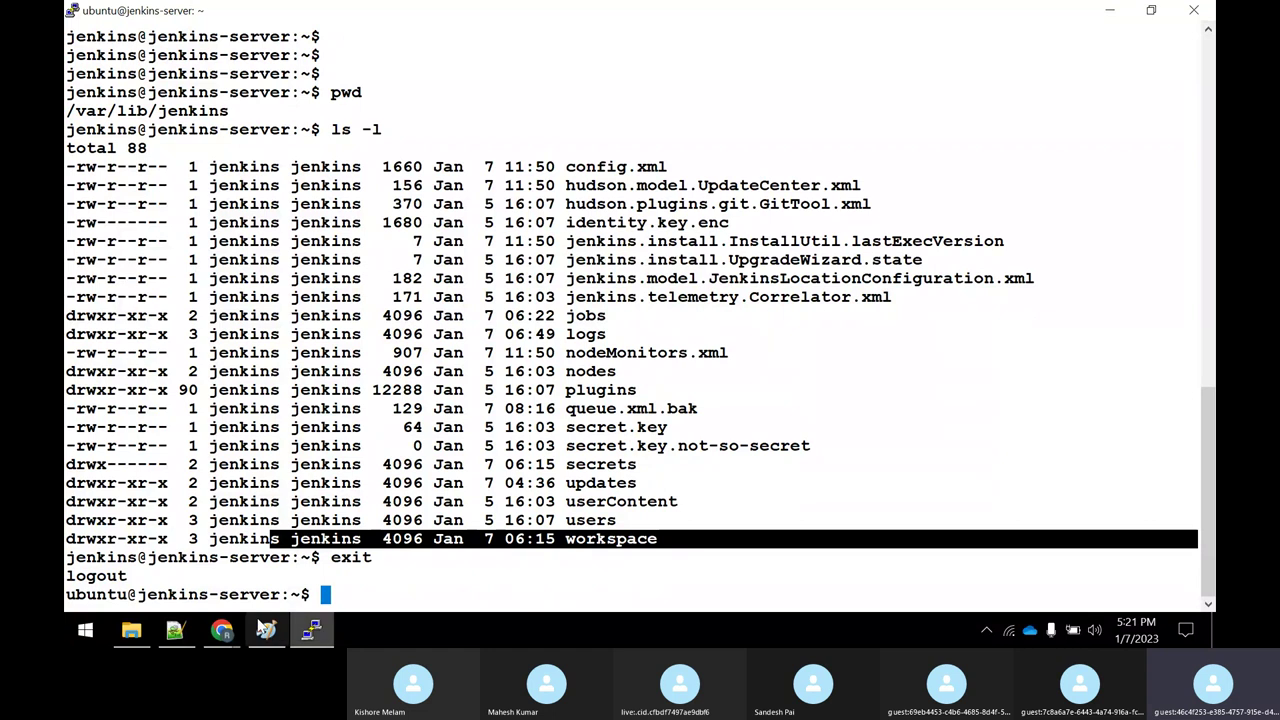
{"action": "left_click", "coordinate": [221, 630]}
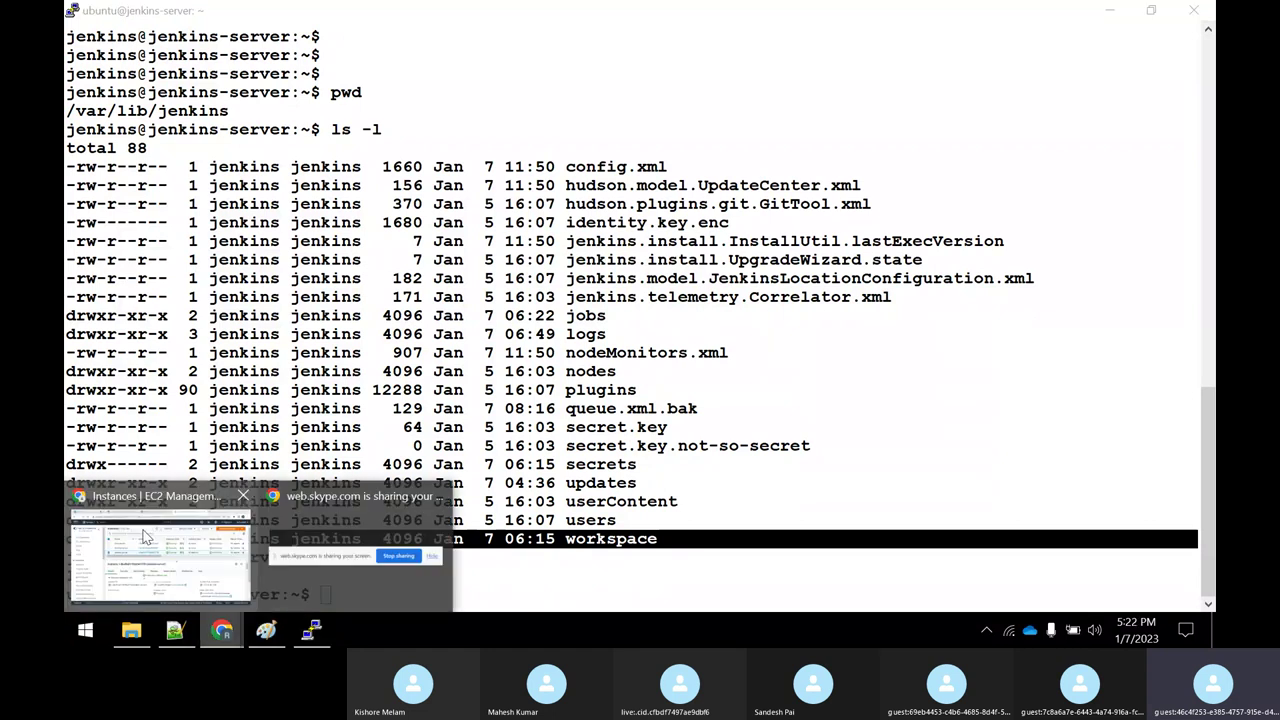
{"action": "left_click", "coordinate": [145, 537]}
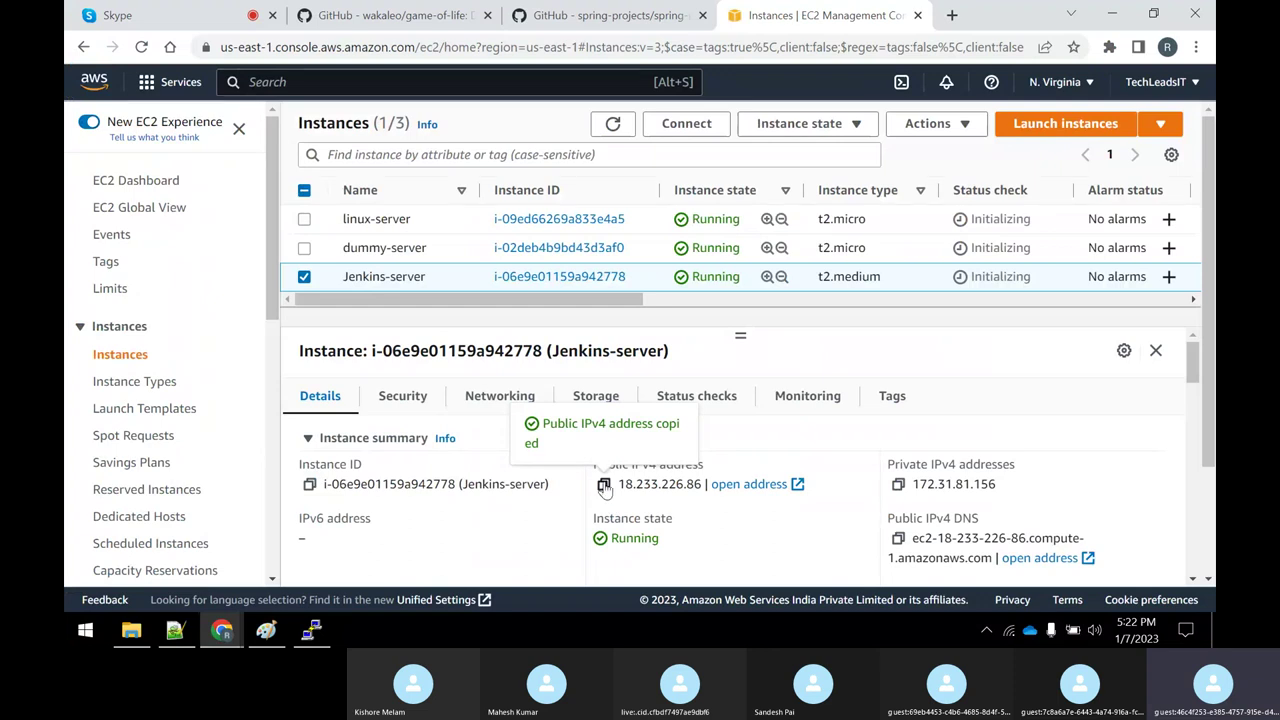
{"action": "left_click", "coordinate": [952, 16]}
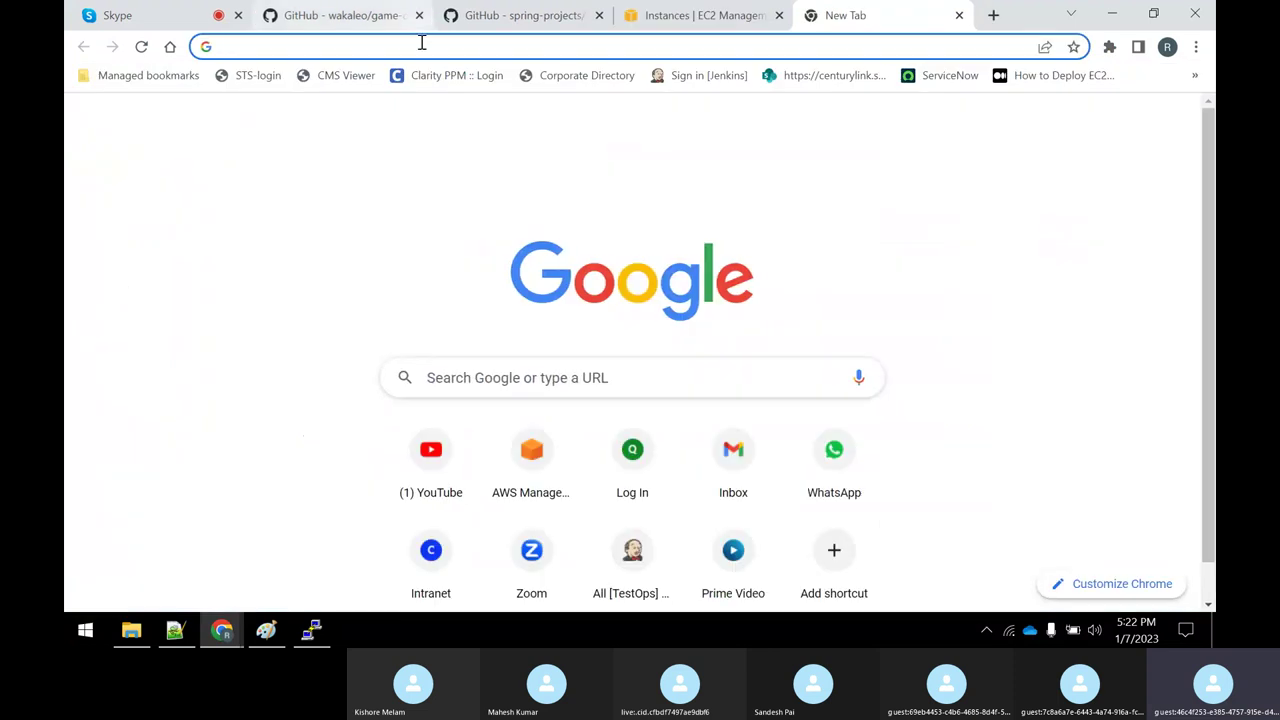
{"action": "type", "text": "h"}
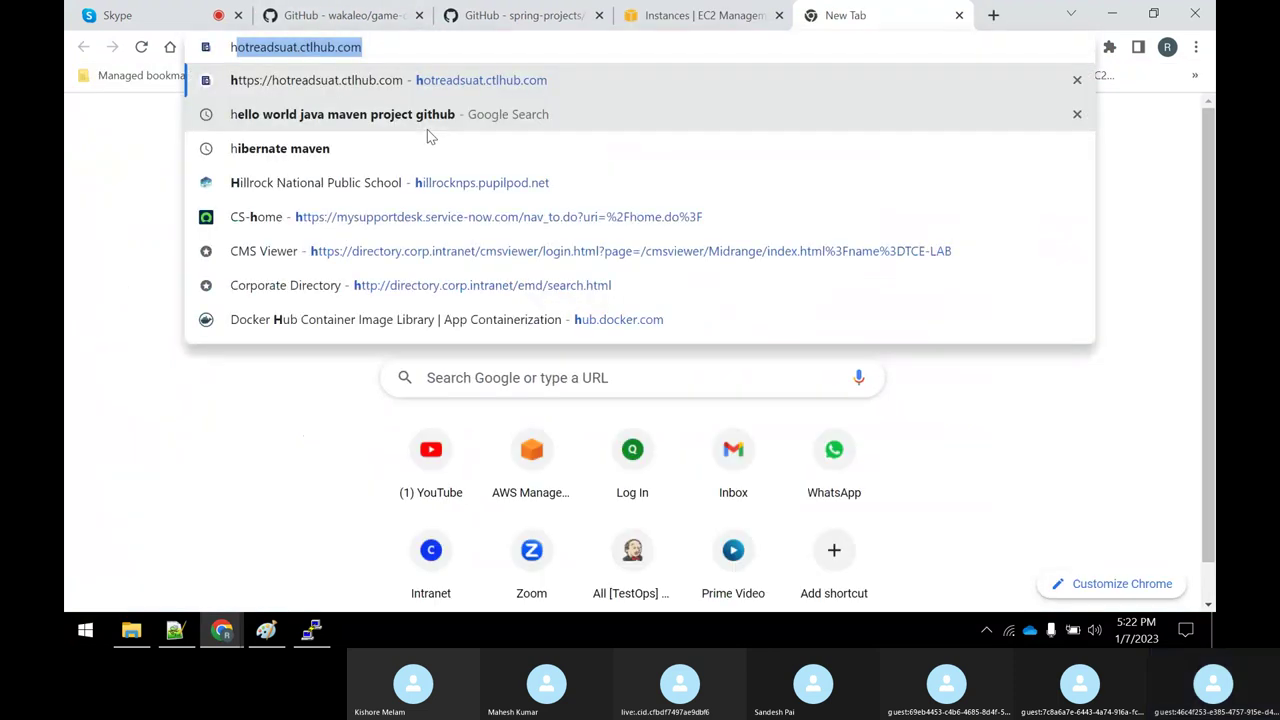
{"action": "key", "text": "ctrl+v"}
{"action": "type", "text": ":8080"}
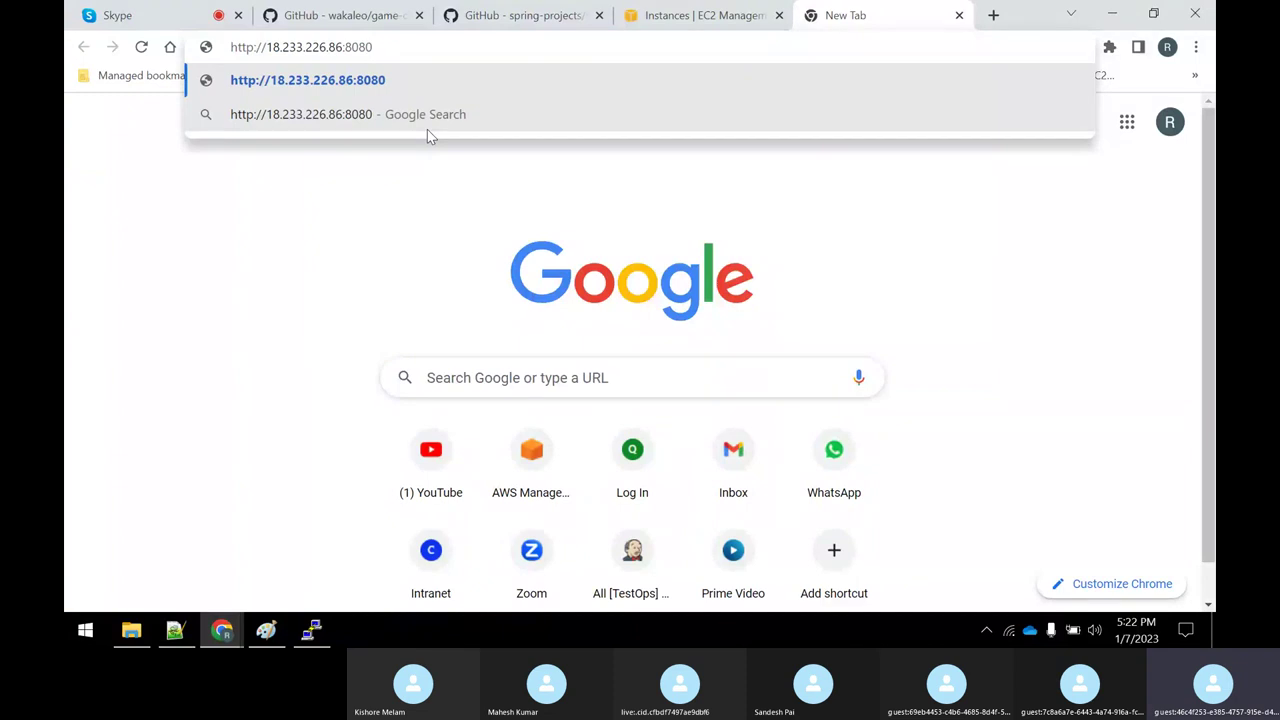
{"action": "key", "text": "Return"}
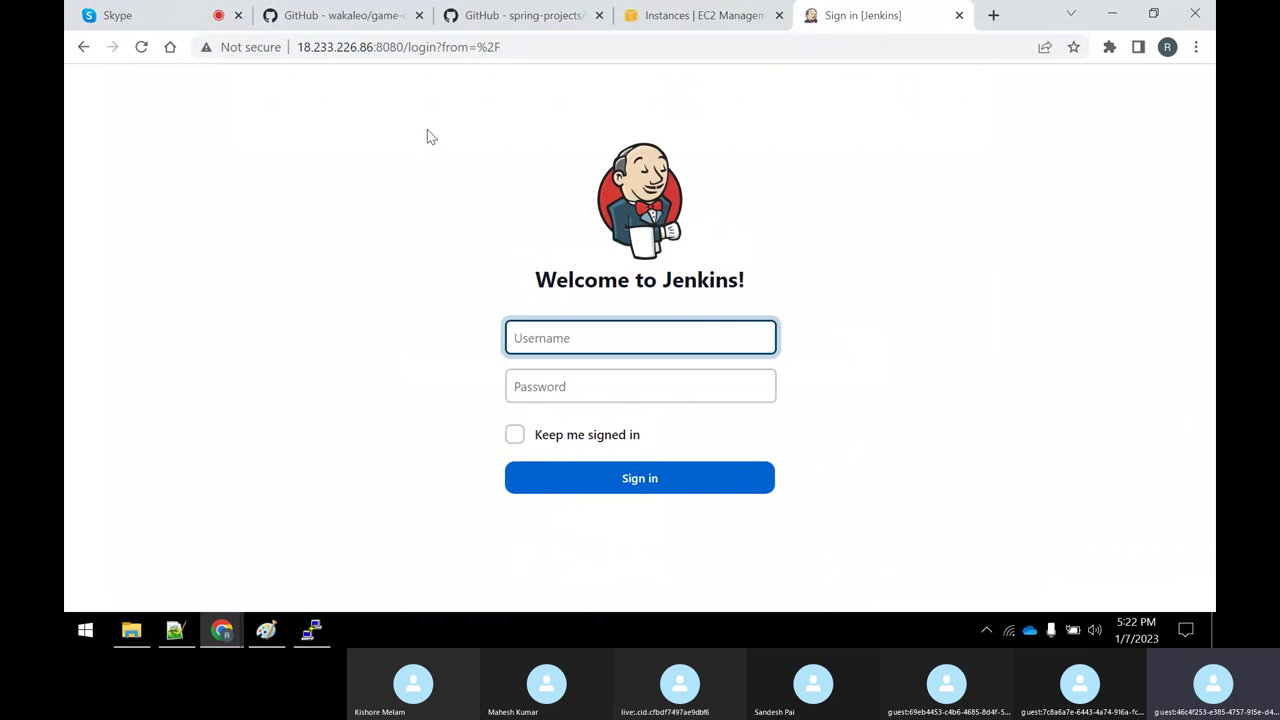
Step: Sign in to Jenkins with the account username and password
{"action": "type", "text": "rajesh"}
{"action": "key", "text": "Tab"}
{"action": "type", "text": "••••••"}
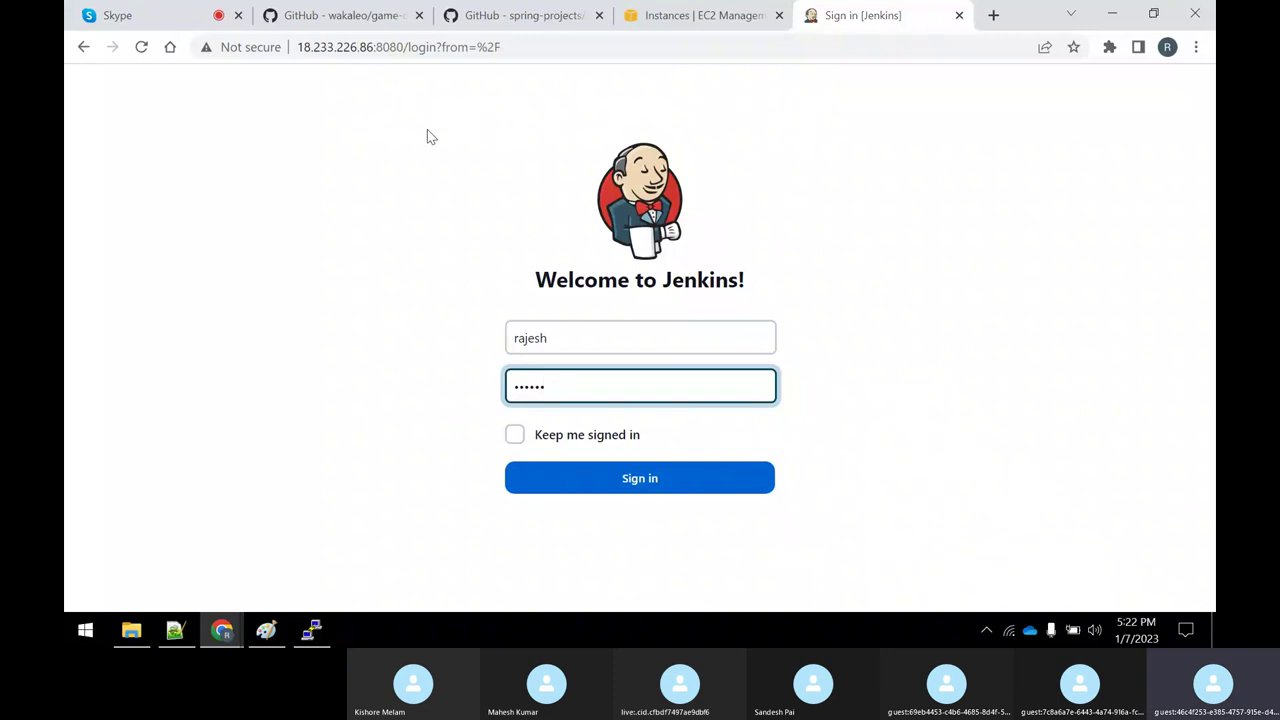
{"action": "key", "text": "Return"}
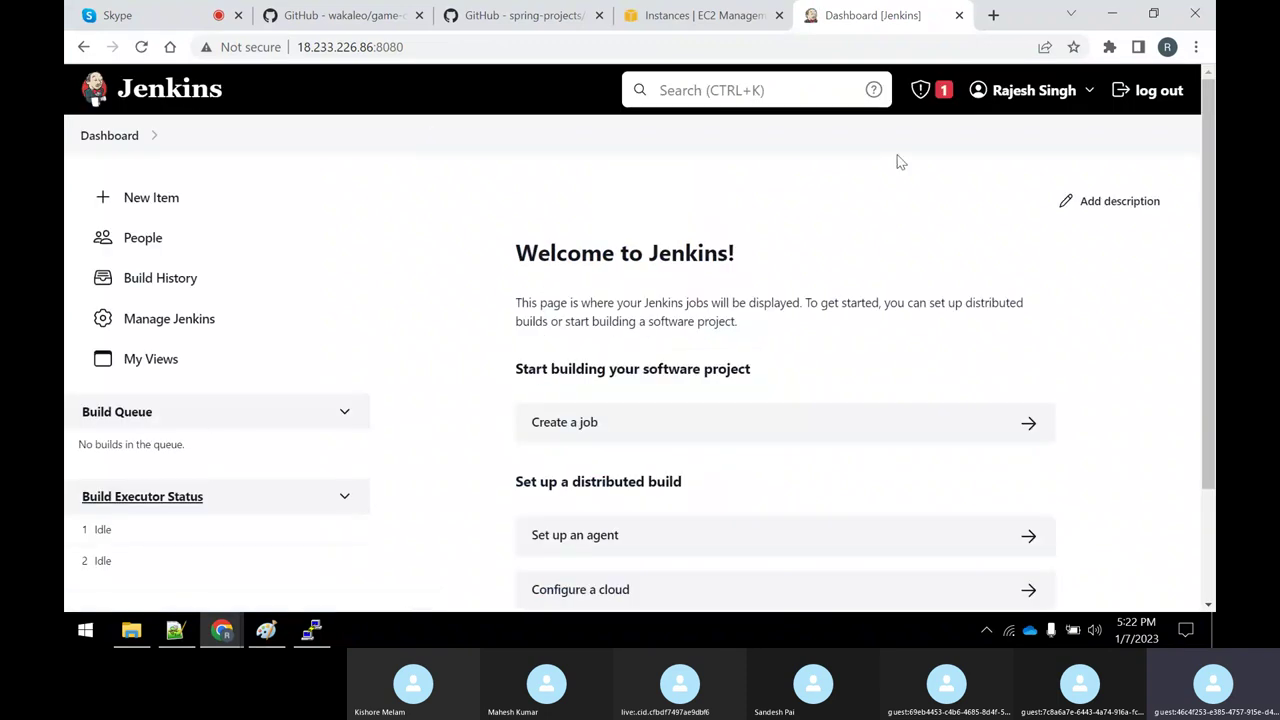
Step: Check the Skype call in its browser tab and return to the Jenkins dashboard
{"action": "left_click", "coordinate": [222, 630]}
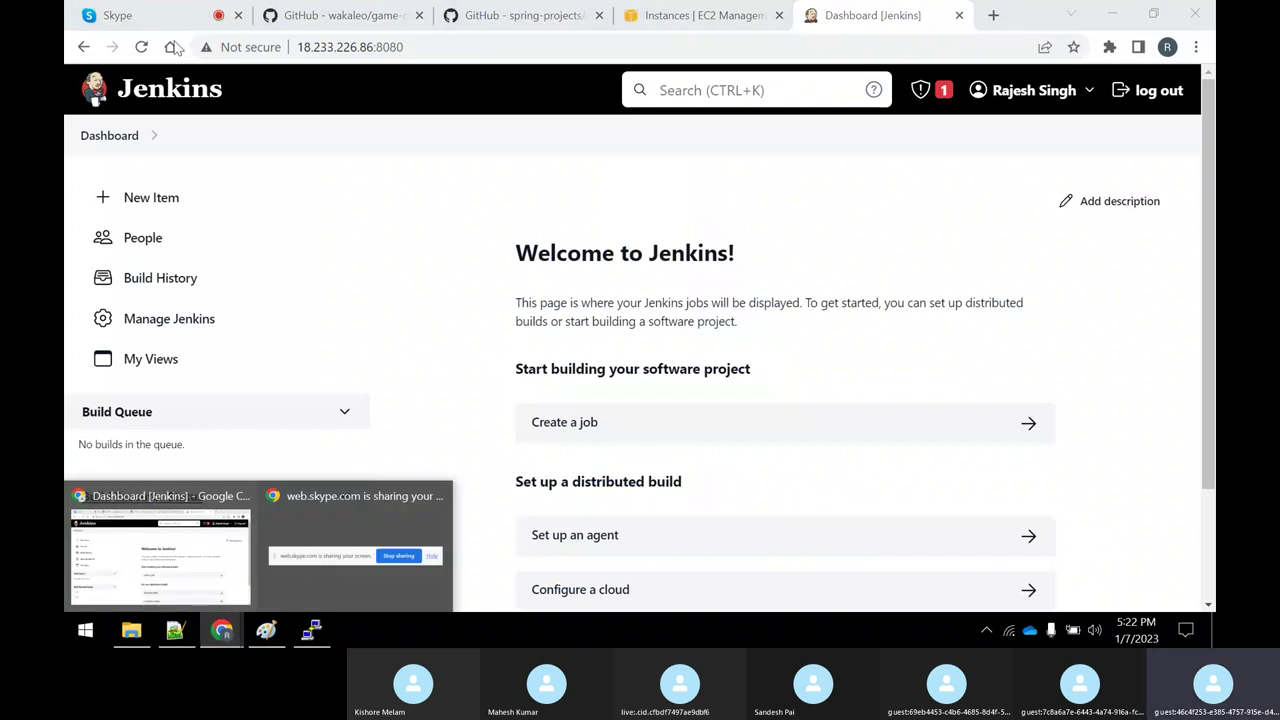
{"action": "left_click", "coordinate": [126, 18]}
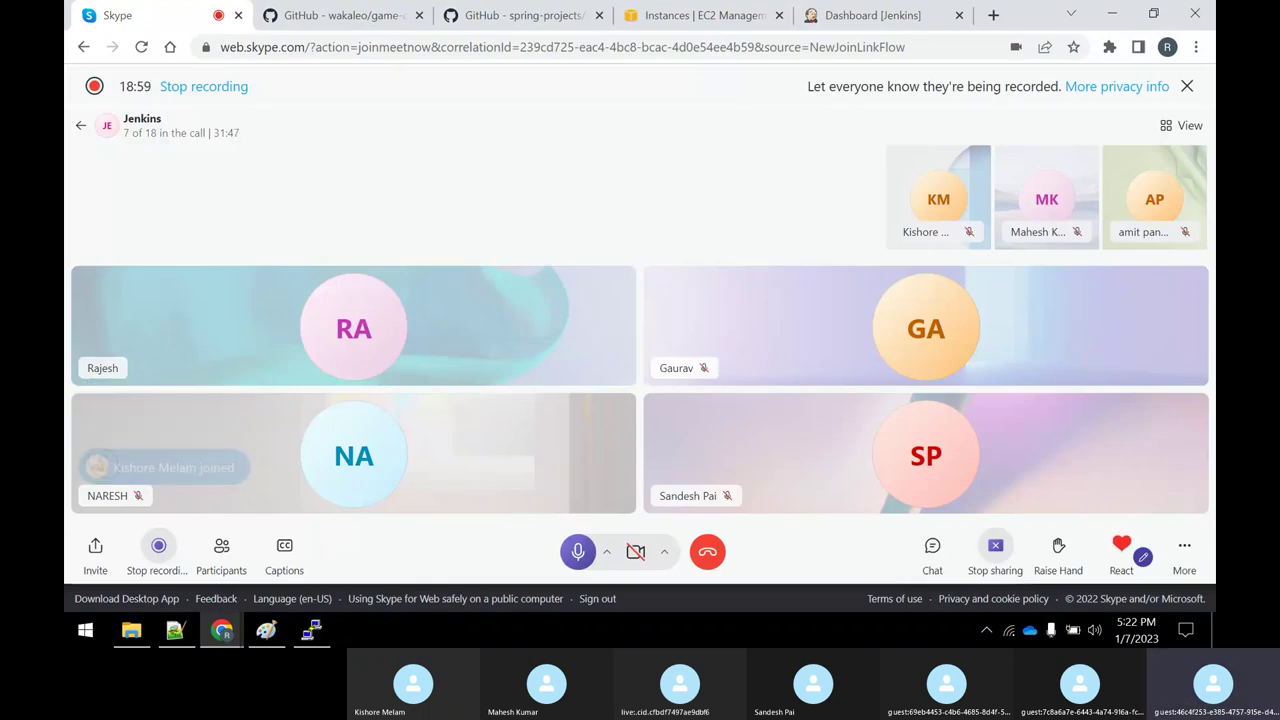
{"action": "left_click", "coordinate": [903, 17]}
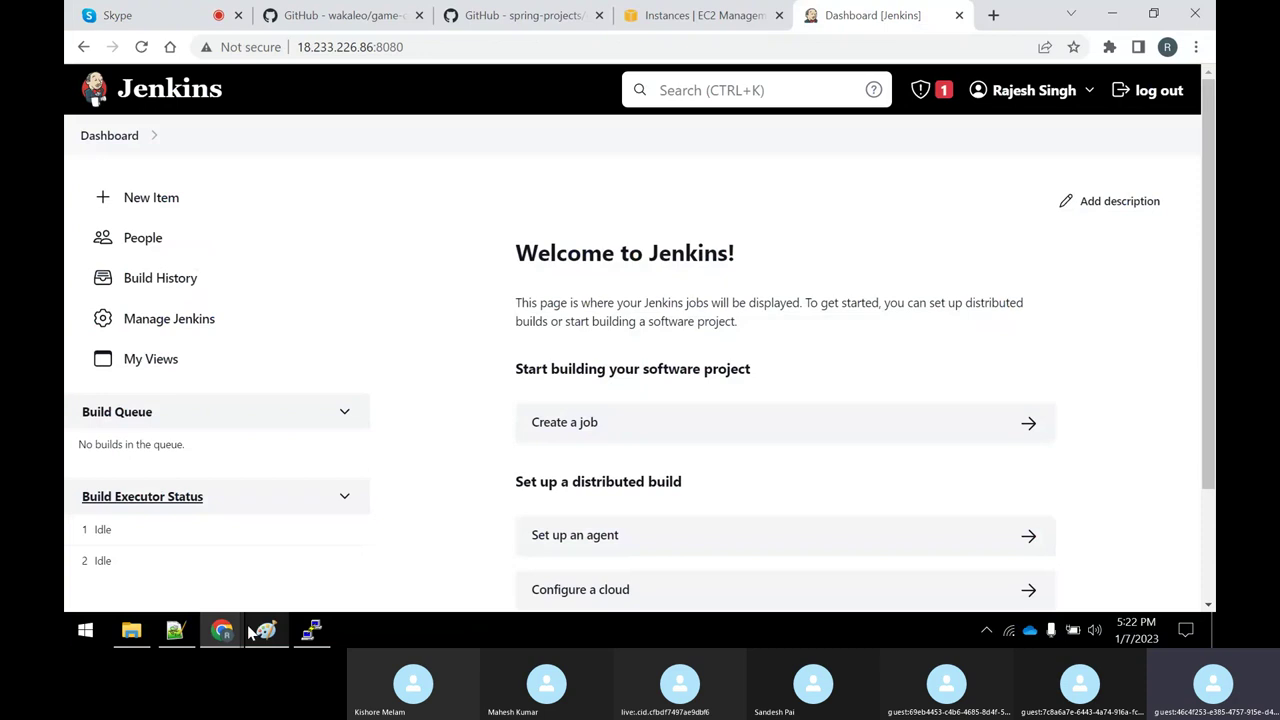
Step: Check the note on the two Java open source applications in Jenkins-notes.txt and return to the Jenkins dashboard in Chrome
{"action": "left_click", "coordinate": [175, 630]}
{"action": "left_click_drag", "start_coordinate": [206, 444], "coordinate": [288, 444]}
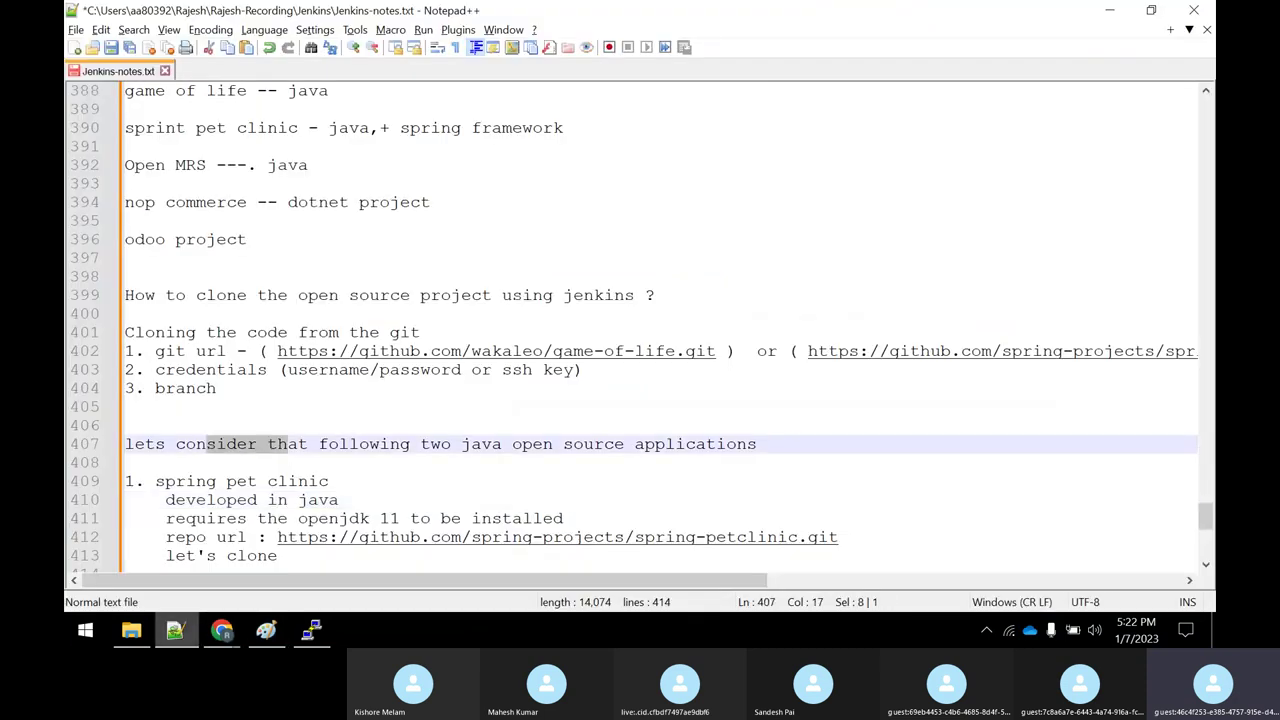
{"action": "left_click", "coordinate": [221, 630]}
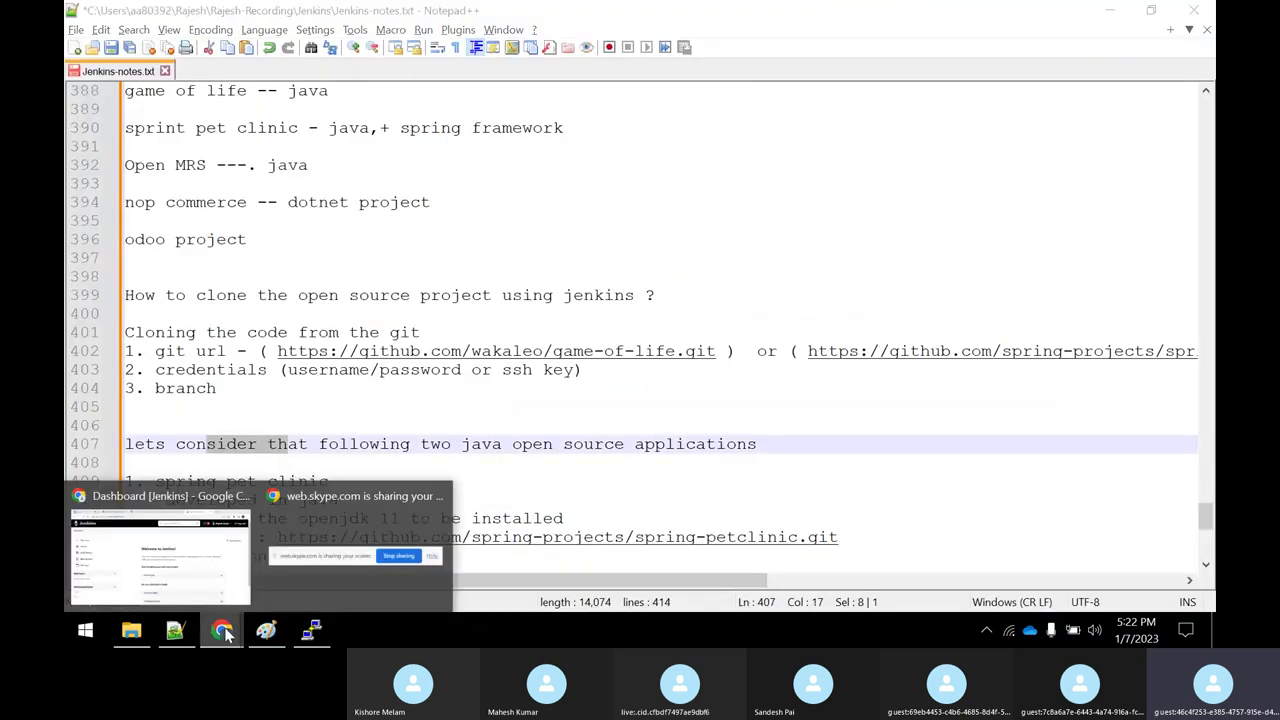
{"action": "left_click", "coordinate": [181, 569]}
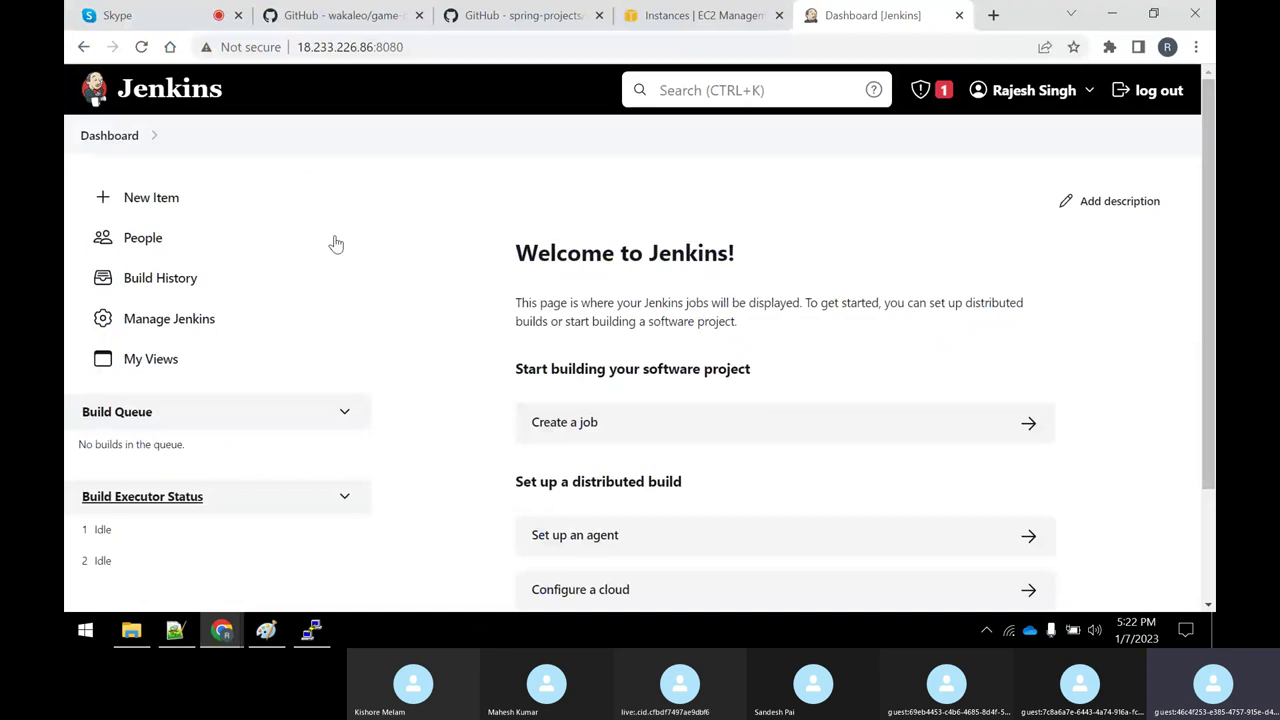
Step: Create a new Freestyle project named gitcloningdemo1
{"action": "left_click", "coordinate": [157, 210]}
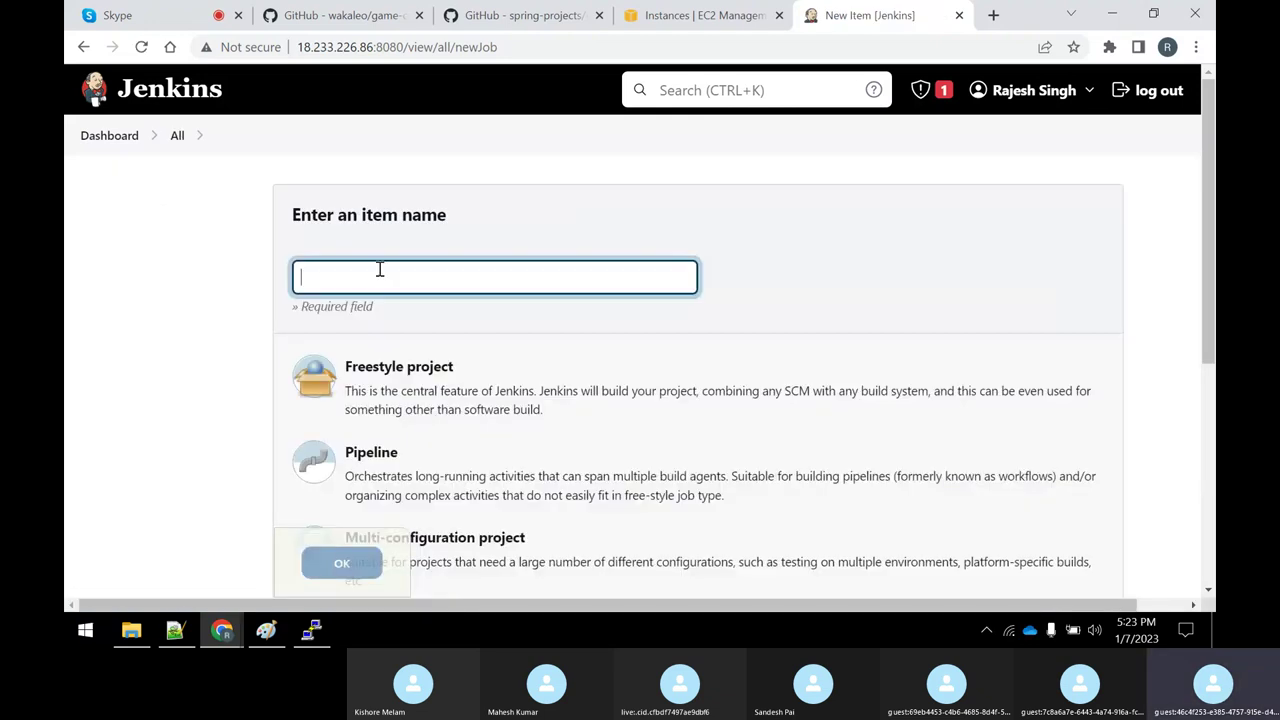
{"action": "type", "text": "gitclon"}
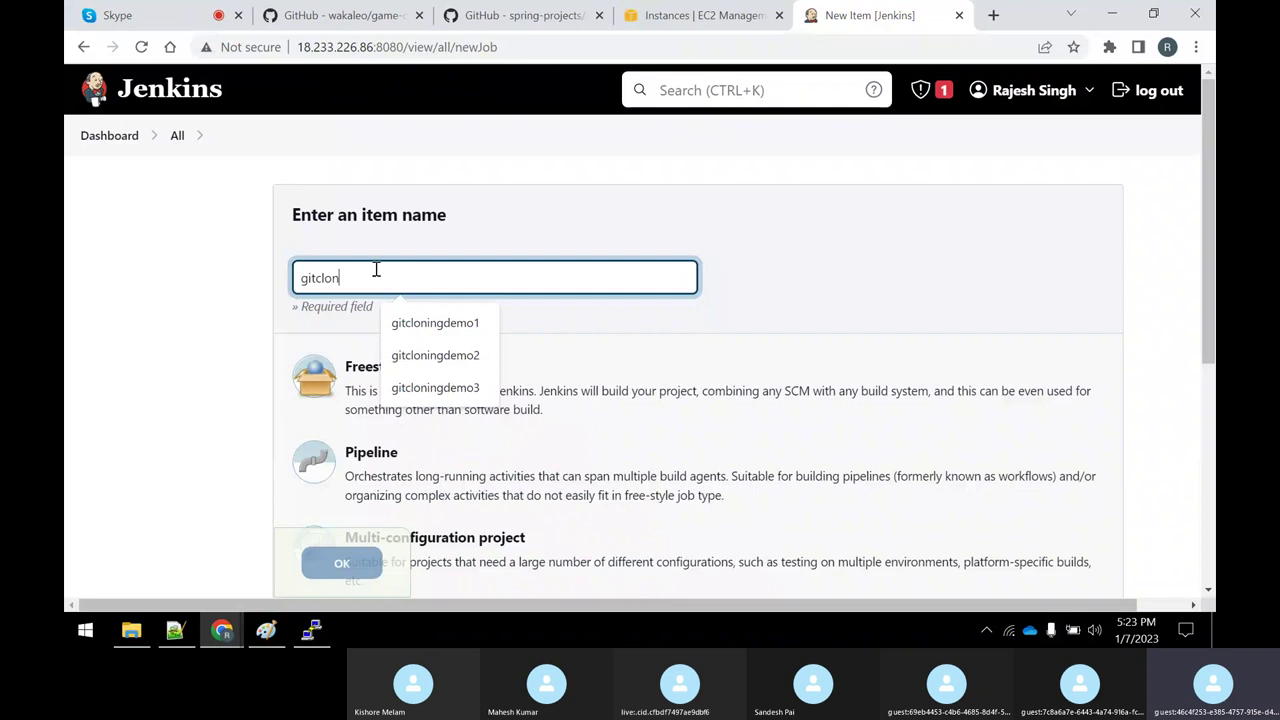
{"action": "key", "text": "Down"}
{"action": "key", "text": "Return"}
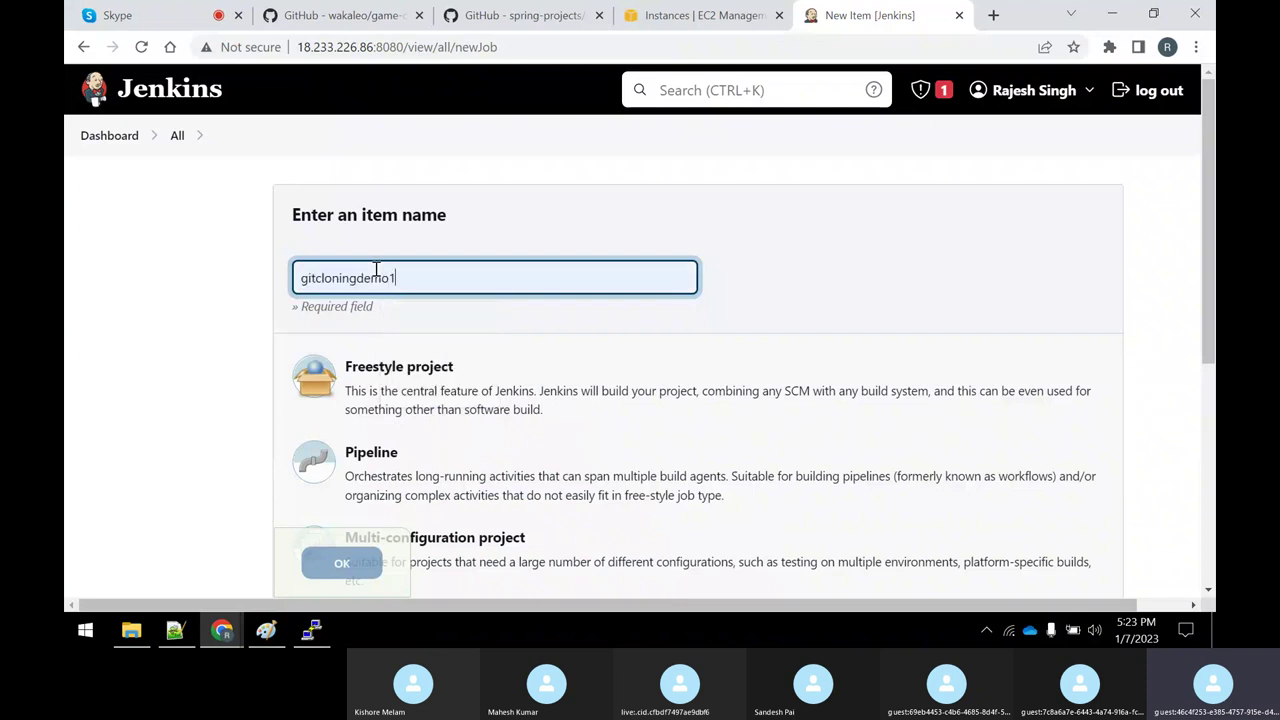
{"action": "left_click", "coordinate": [415, 376]}
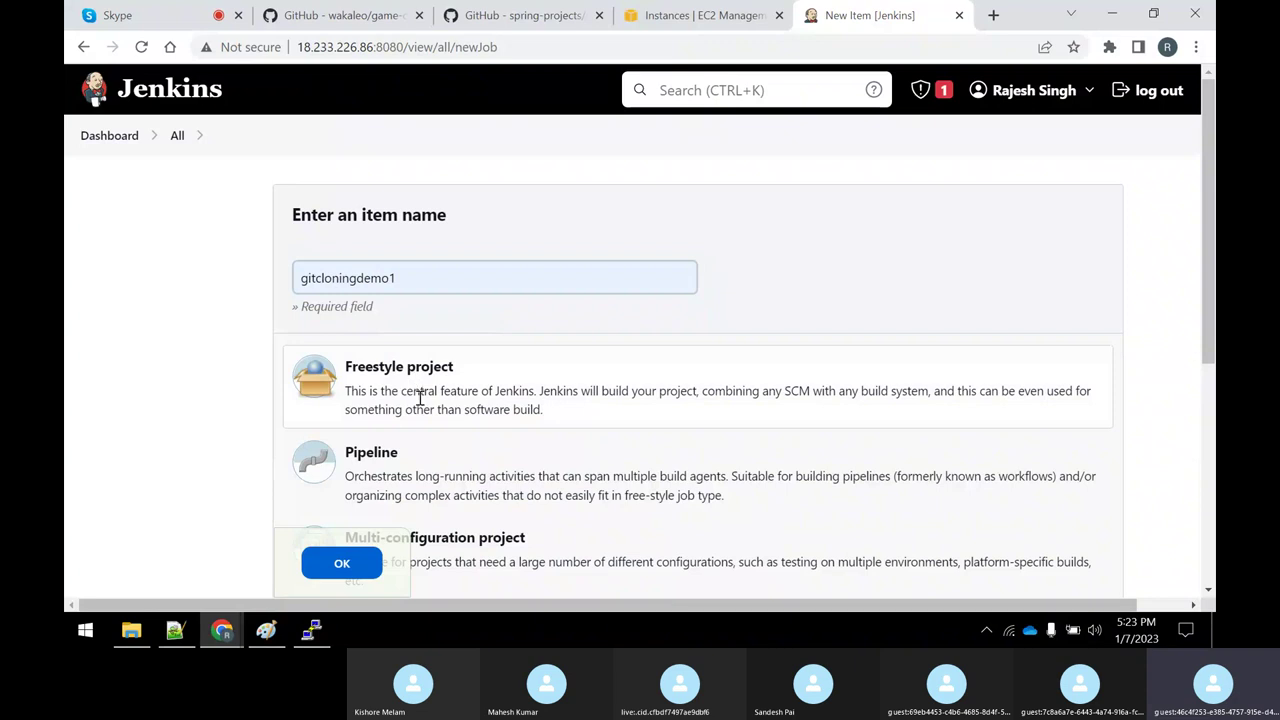
{"action": "scroll", "coordinate": [418, 392], "scroll_direction": "down", "scroll_amount": 4}
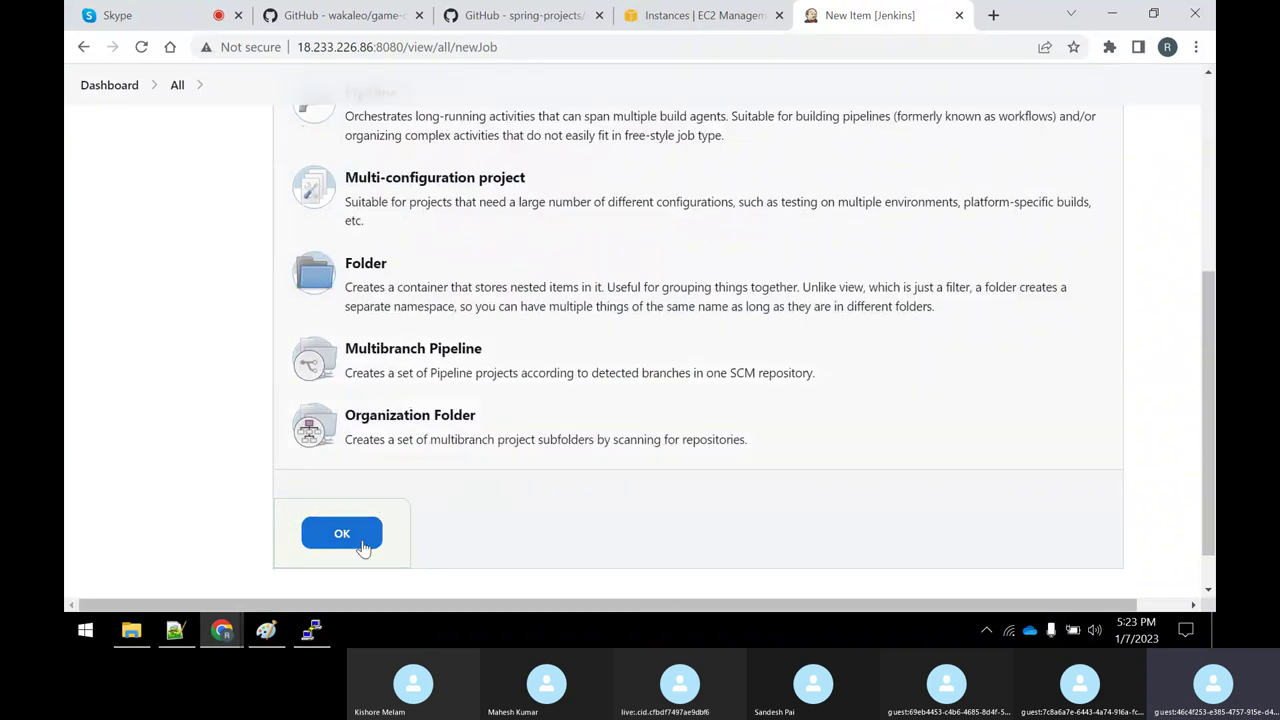
{"action": "left_click", "coordinate": [362, 538]}
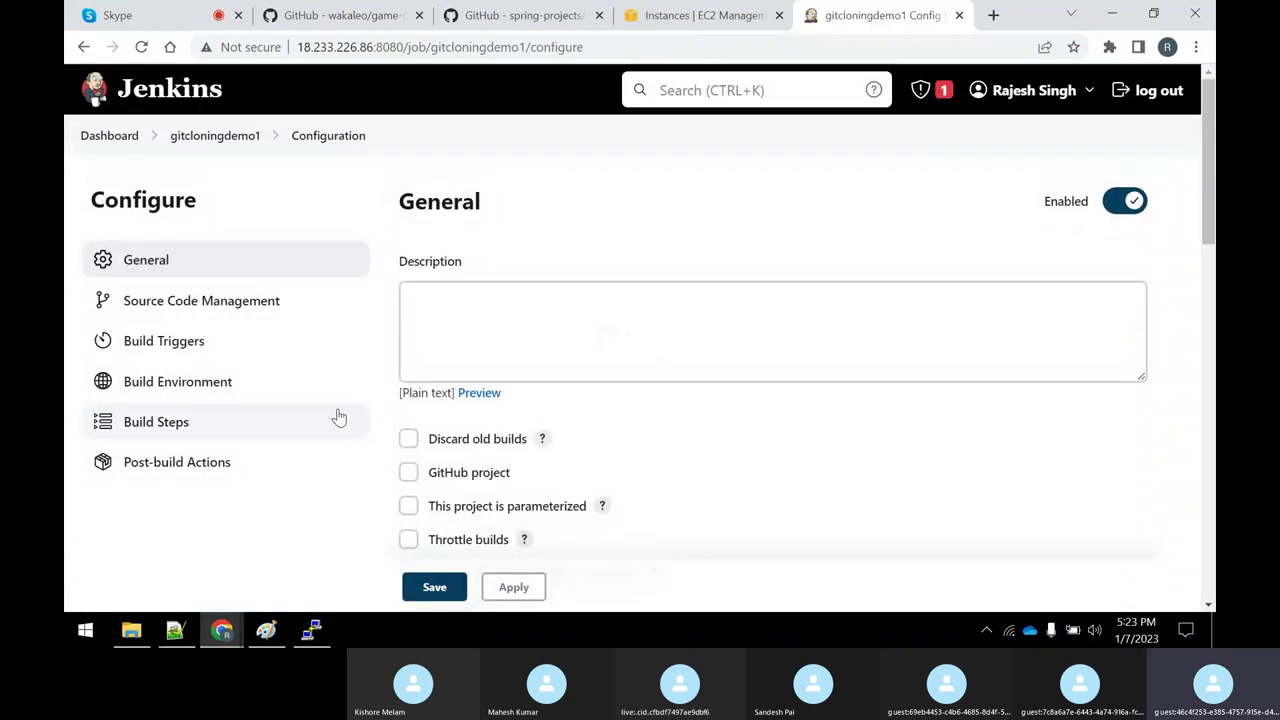
Step: Enter the project description "This is used to clone the spring pet clinic project"
{"action": "left_click", "coordinate": [434, 335]}
{"action": "type", "text": "This i"}
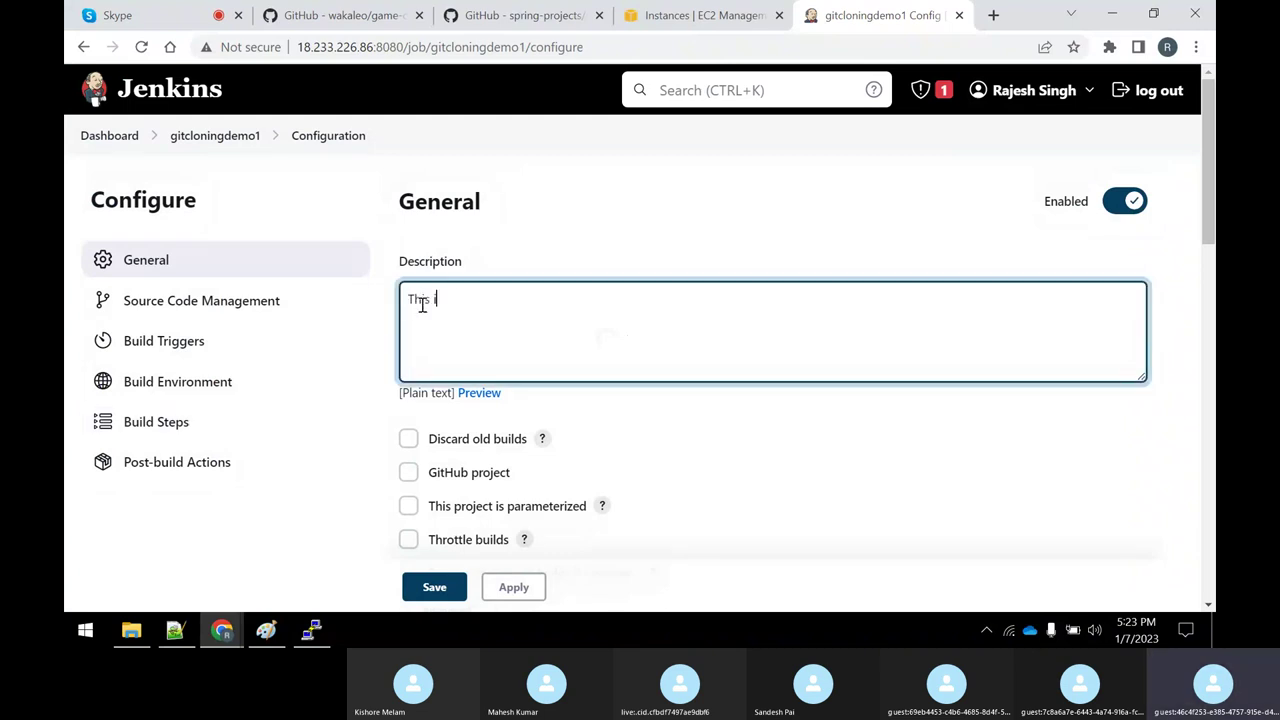
{"action": "type", "text": "s used to c"}
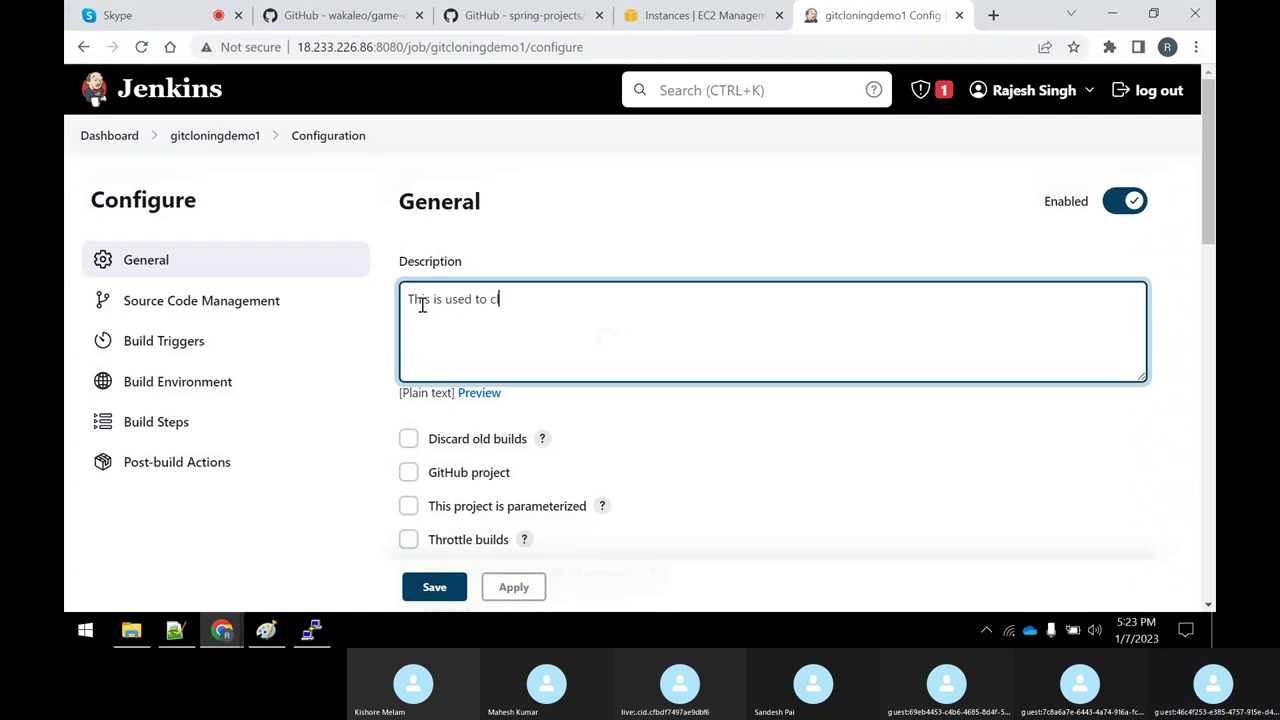
{"action": "type", "text": "lone the"}
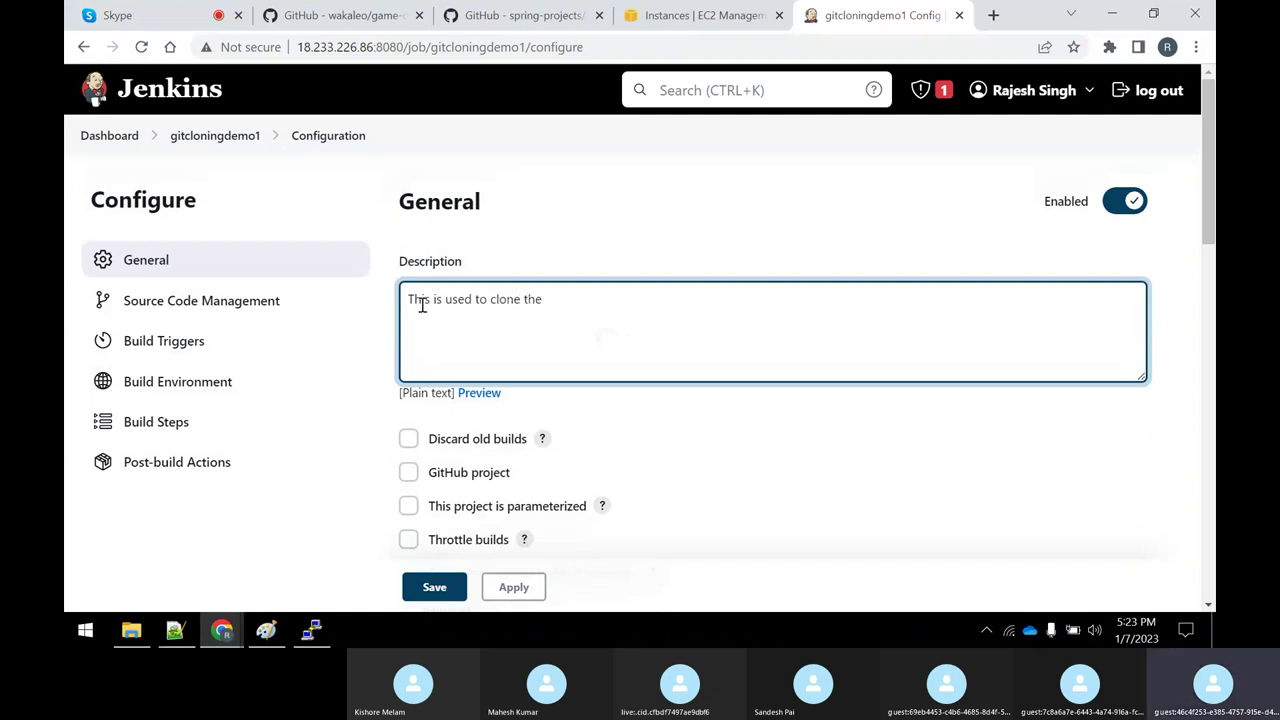
{"action": "type", "text": " sprin"}
{"action": "key", "text": "BackSpace"}
{"action": "key", "text": "BackSpace"}
{"action": "type", "text": "ing"}
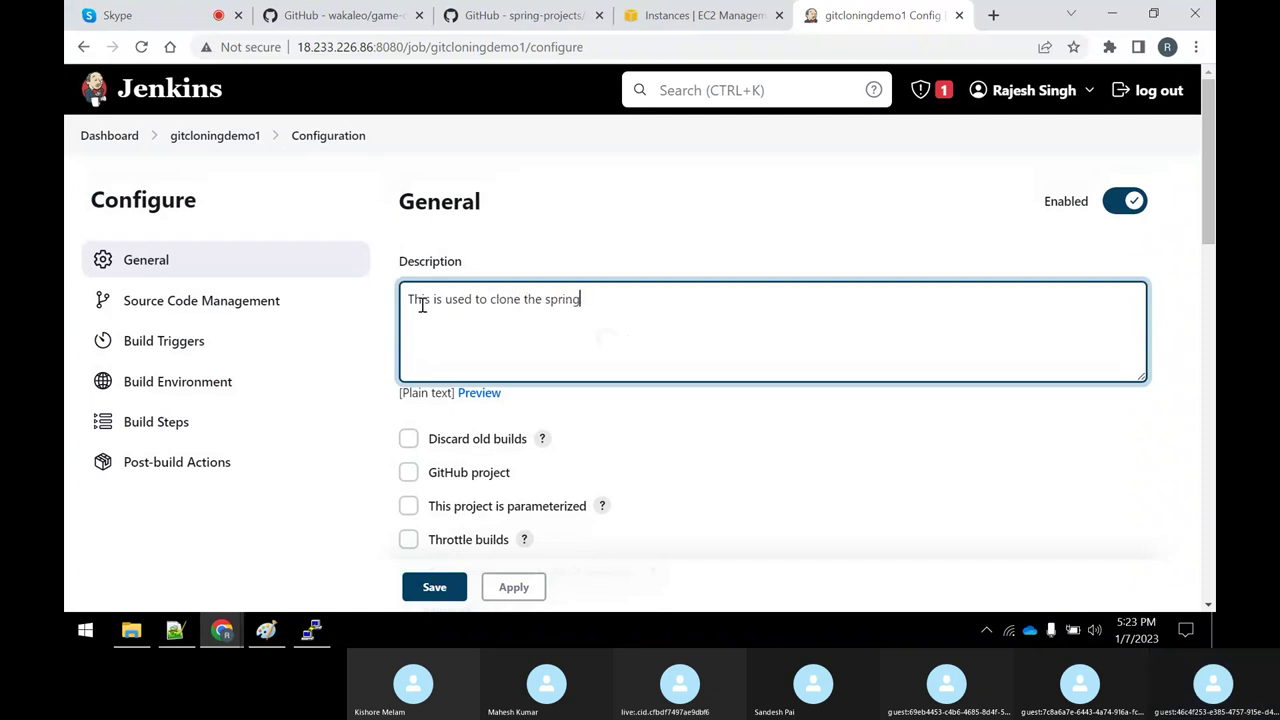
{"action": "type", "text": " pet clinc"}
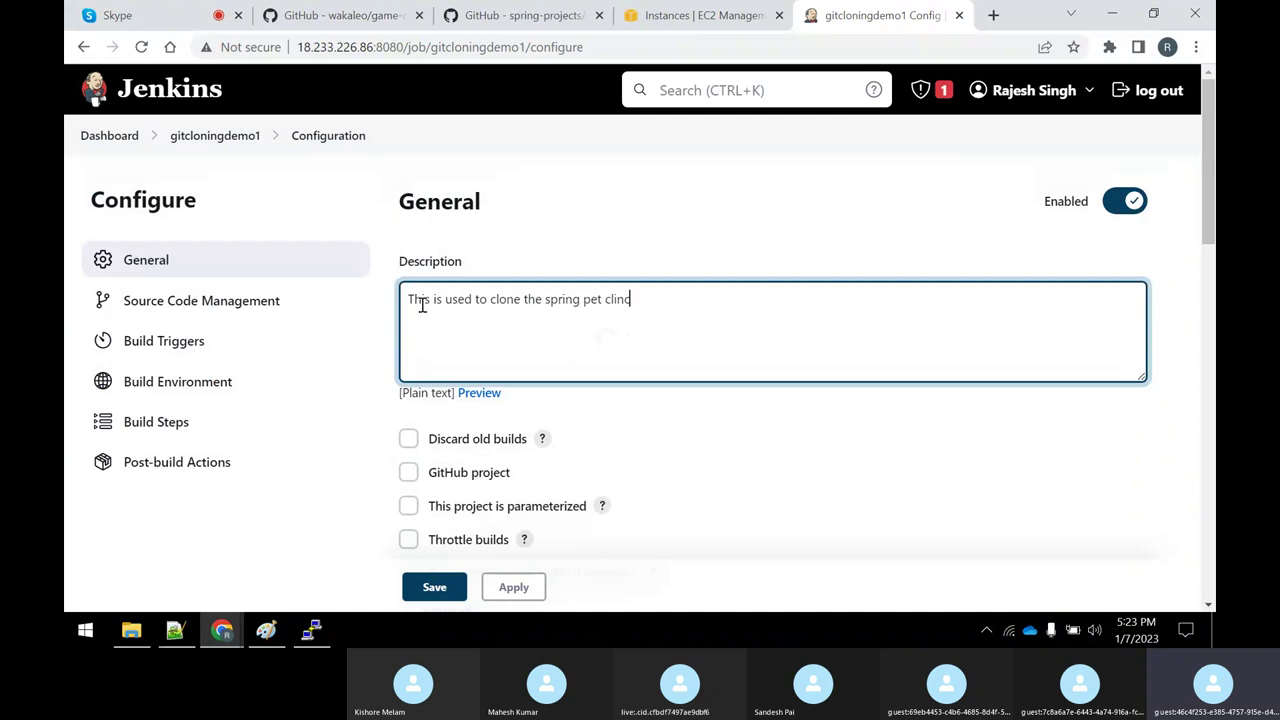
{"action": "key", "text": "BackSpace"}
{"action": "type", "text": "ic projec"}
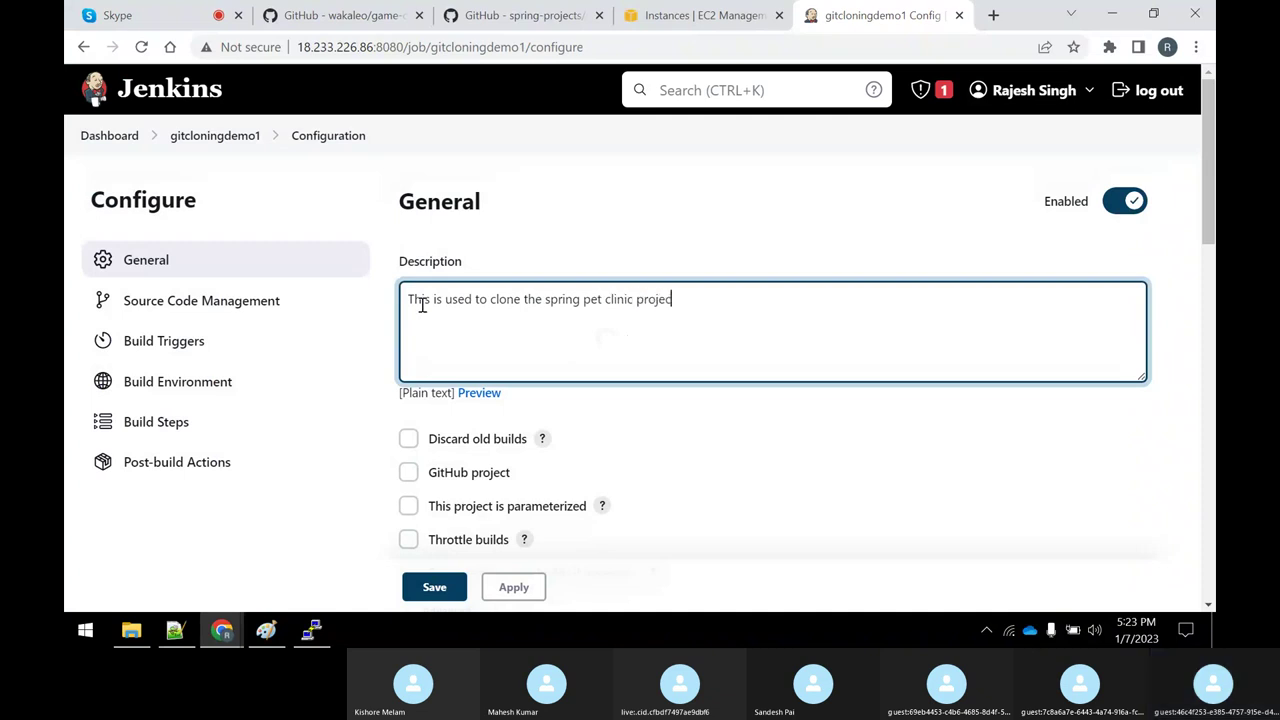
{"action": "type", "text": "t"}
Step: Reword the description to "This is to clone the spring pet clinic project"
{"action": "left_click_drag", "start_coordinate": [471, 302], "coordinate": [445, 307]}
{"action": "key", "text": "BackSpace"}
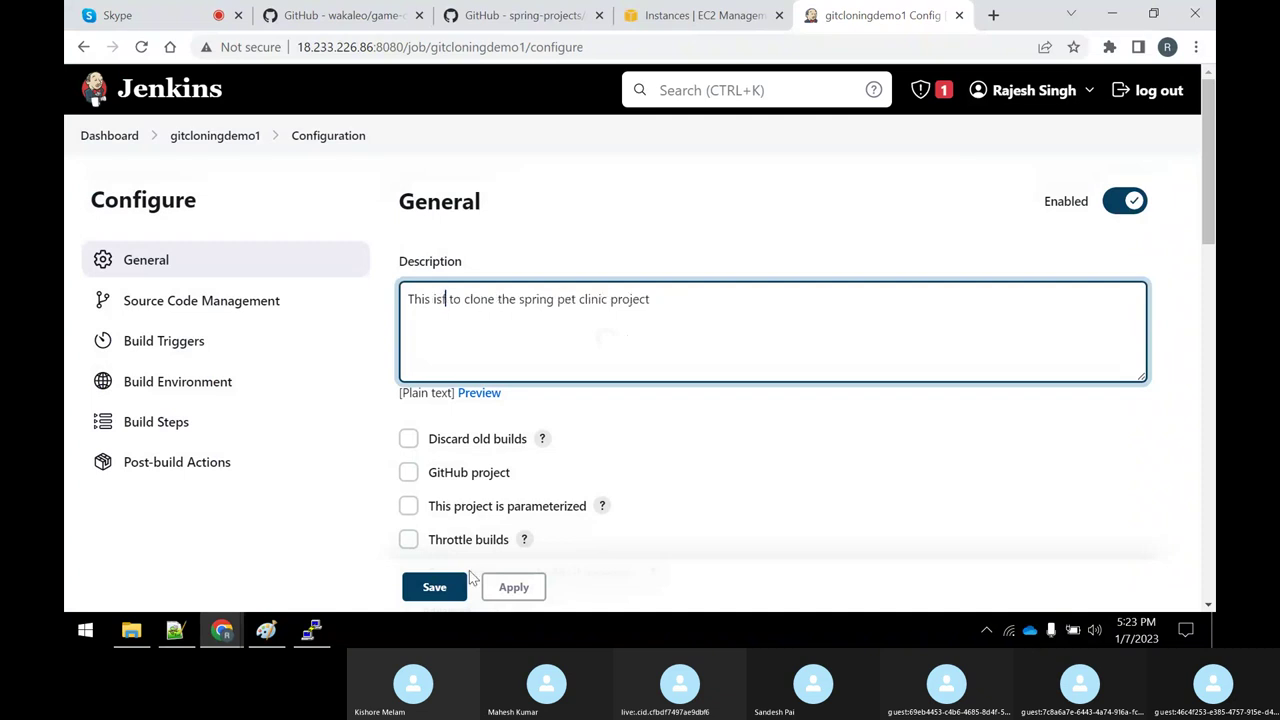
{"action": "key", "text": "BackSpace"}
{"action": "key", "text": "BackSpace"}
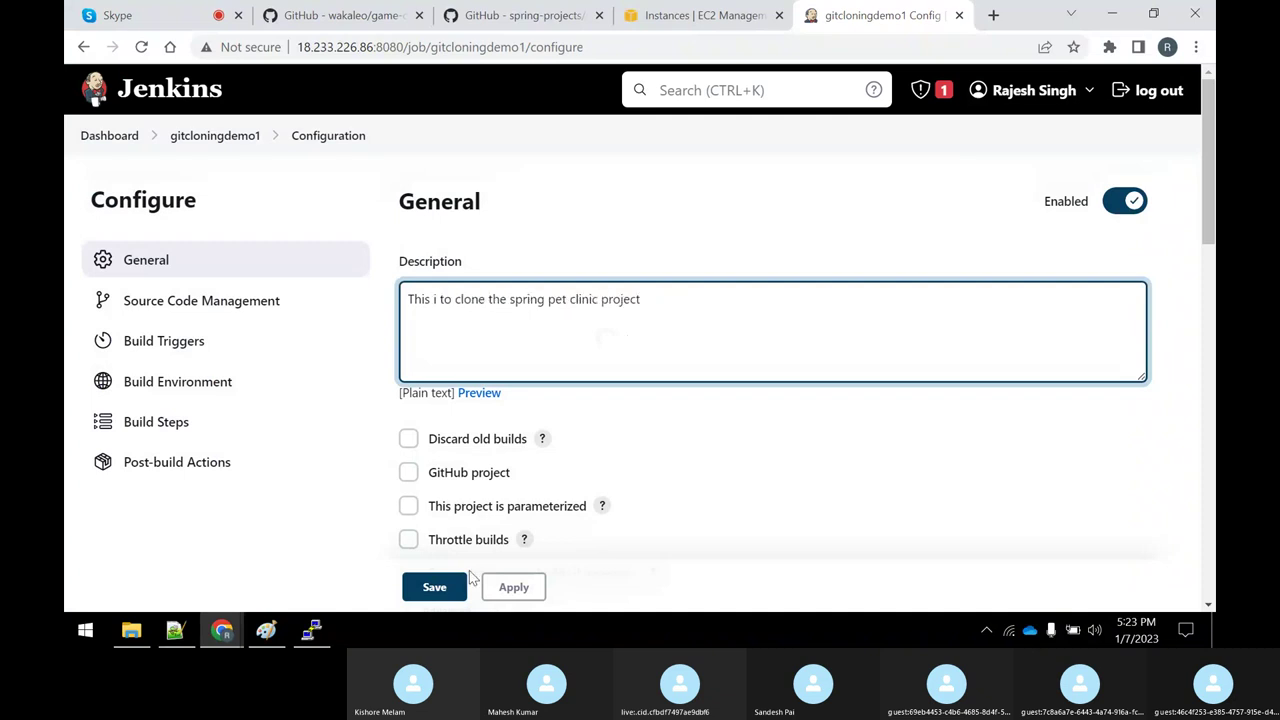
{"action": "type", "text": "s for"}
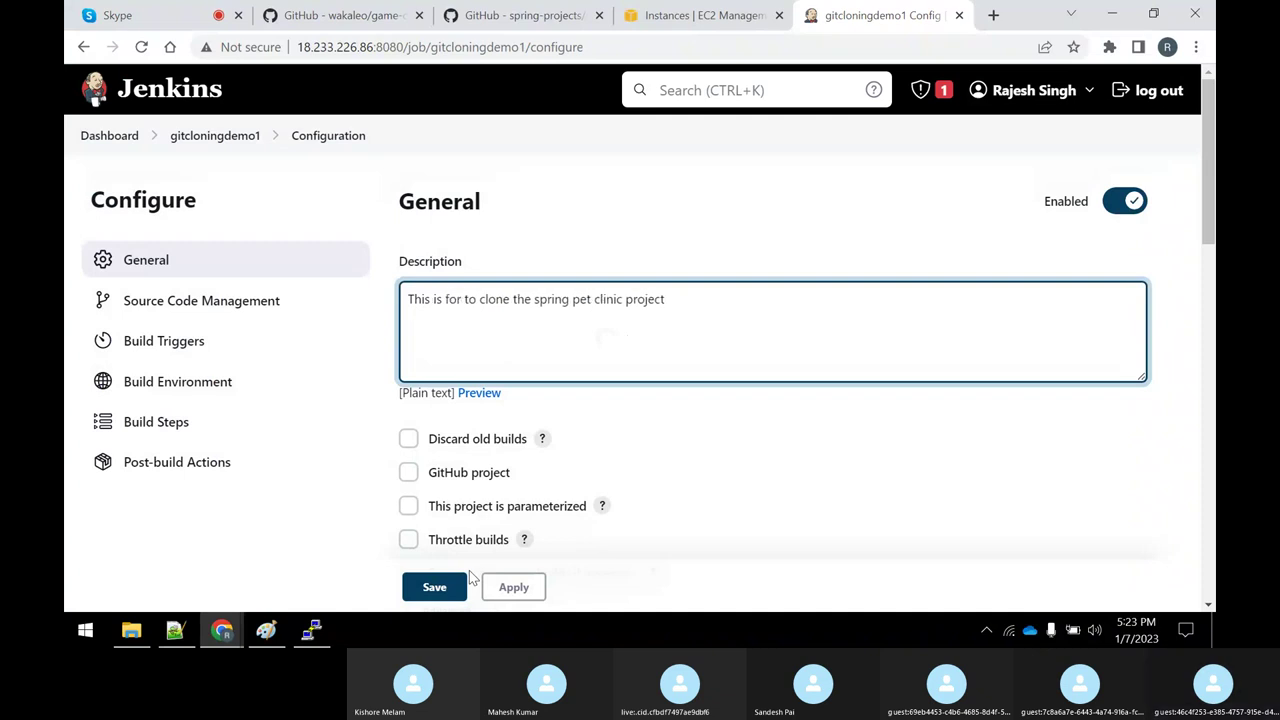
{"action": "key", "text": "BackSpace"}
{"action": "key", "text": "BackSpace"}
{"action": "key", "text": "BackSpace"}
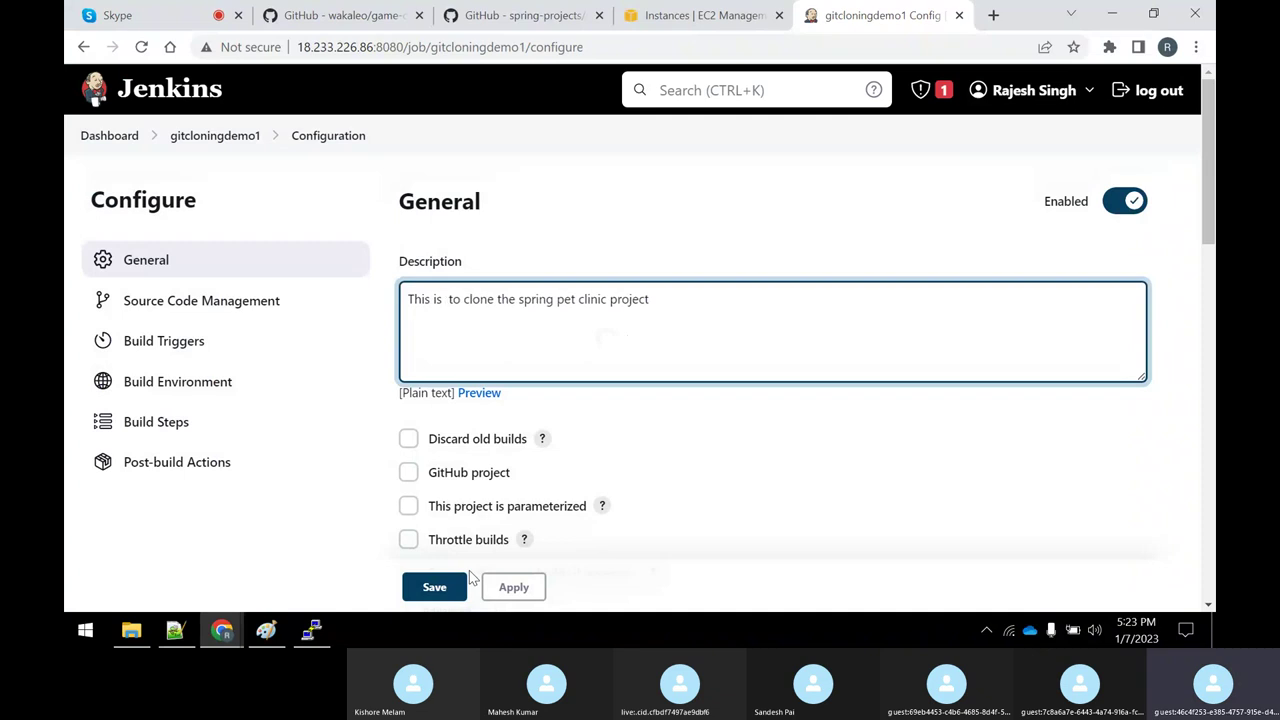
{"action": "key", "text": "BackSpace"}
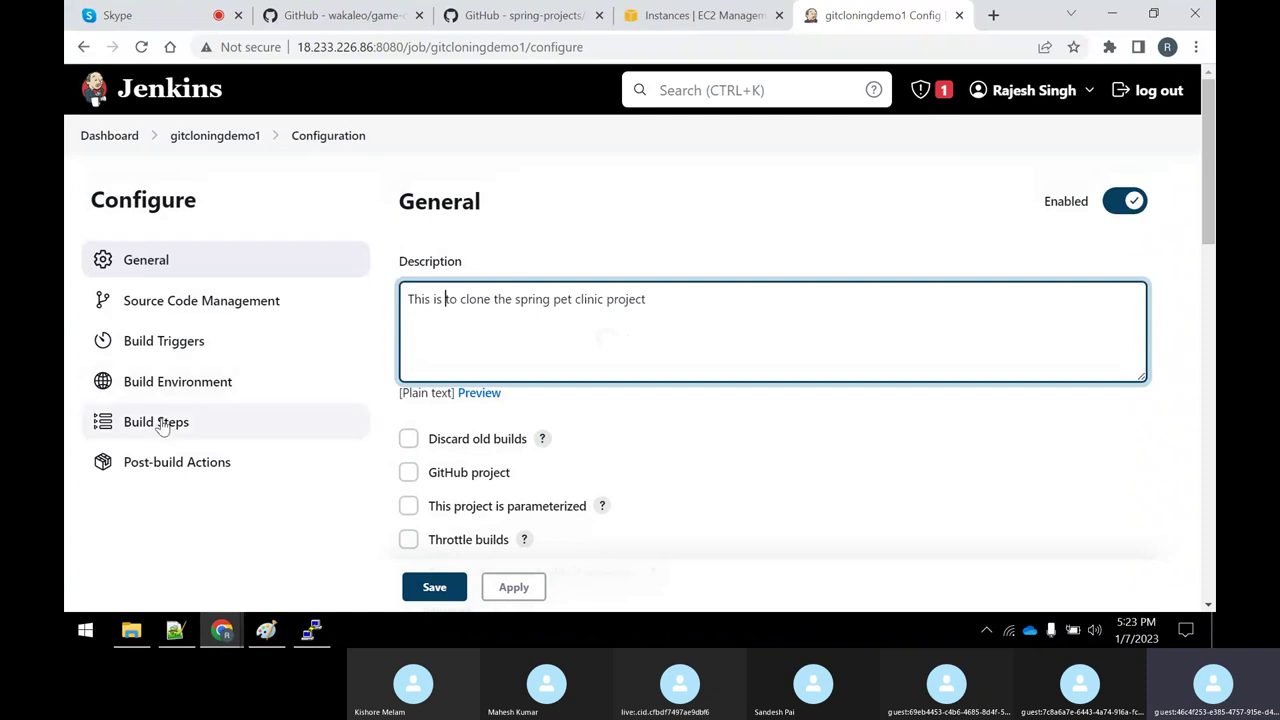
Step: Add an Execute shell build step to the job, passing over the source code management, trigger and environment options
{"action": "scroll", "coordinate": [863, 474], "scroll_direction": "down", "scroll_amount": 6}
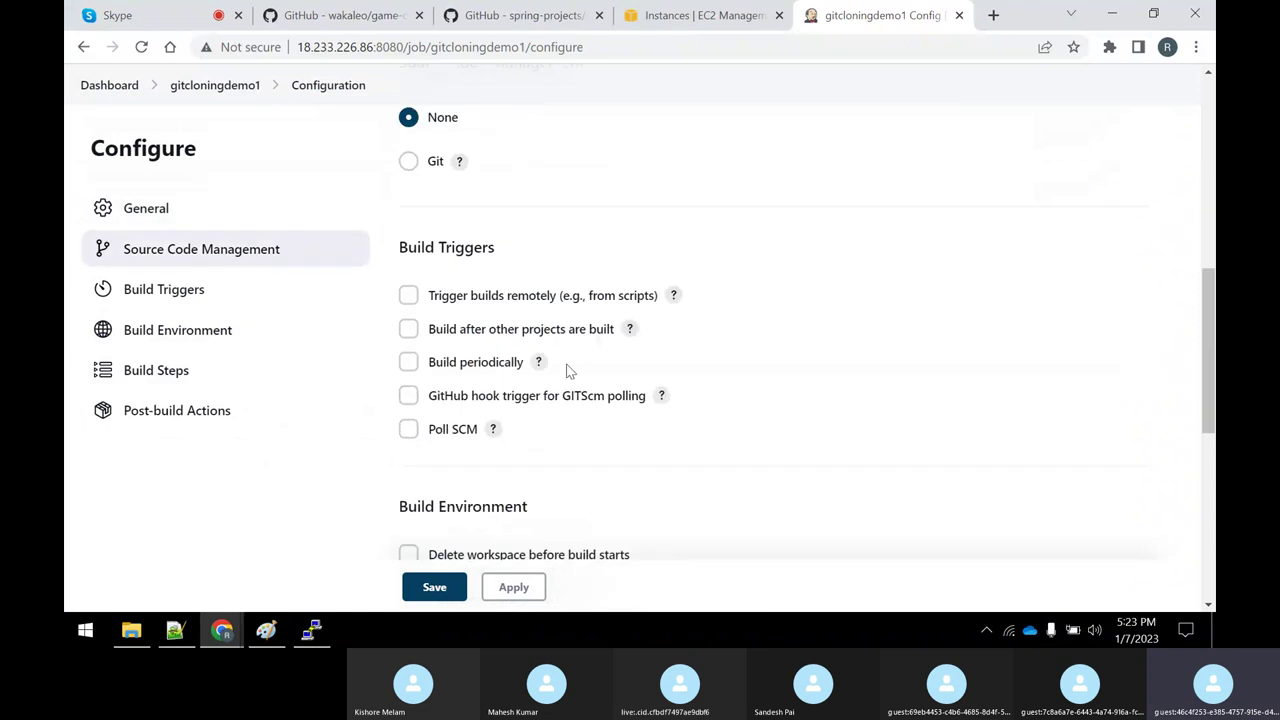
{"action": "scroll", "coordinate": [570, 370], "scroll_direction": "up", "scroll_amount": 2}
{"action": "scroll", "coordinate": [606, 457], "scroll_direction": "down", "scroll_amount": 3}
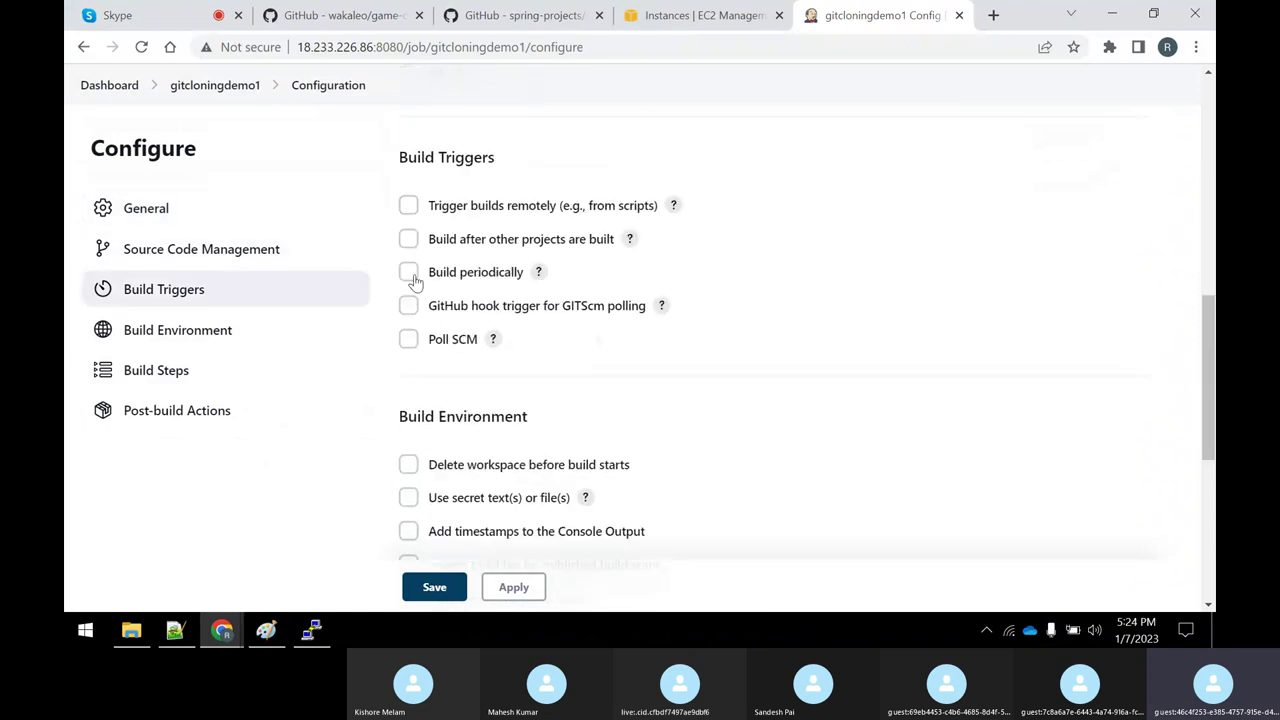
{"action": "scroll", "coordinate": [646, 363], "scroll_direction": "down", "scroll_amount": 1}
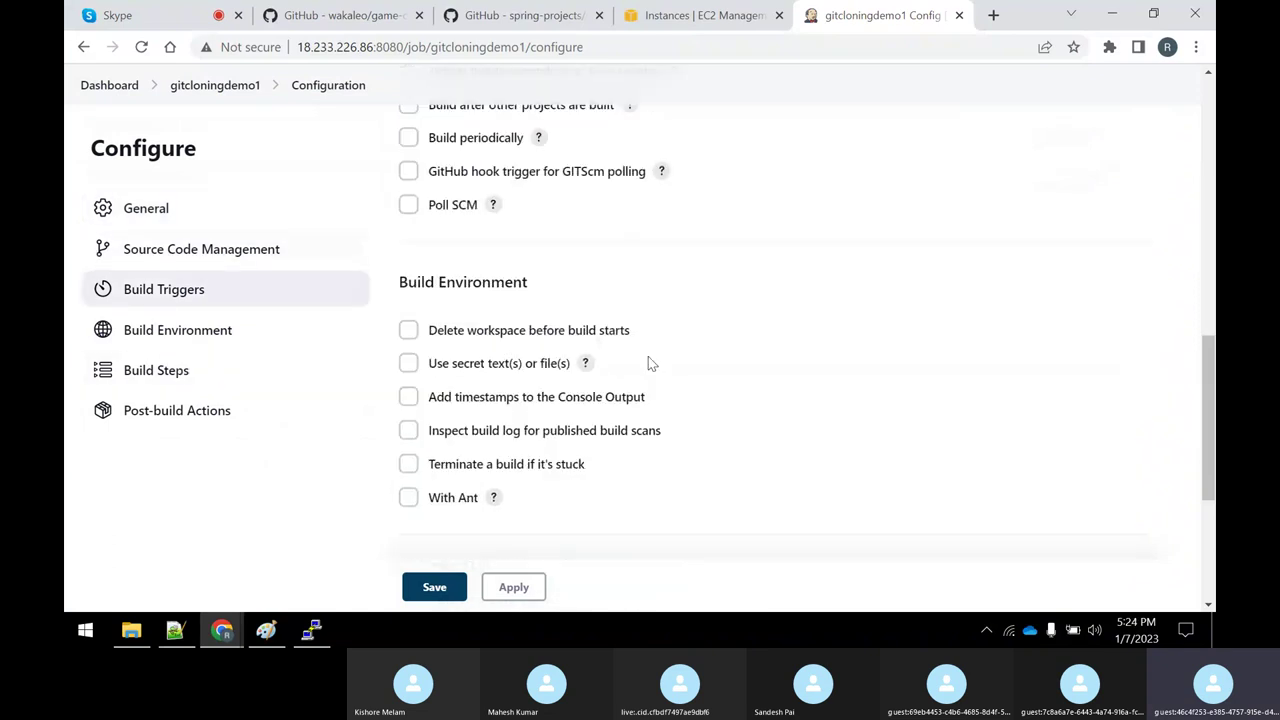
{"action": "scroll", "coordinate": [648, 360], "scroll_direction": "down", "scroll_amount": 2}
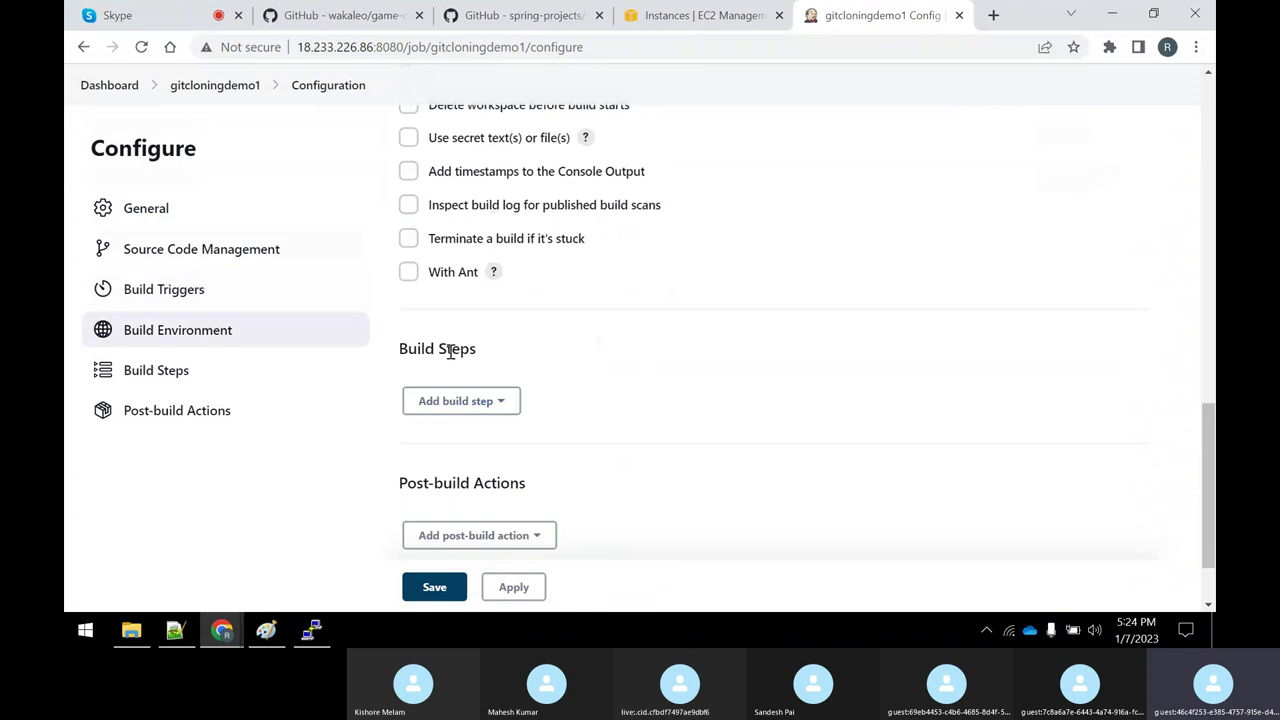
{"action": "scroll", "coordinate": [449, 349], "scroll_direction": "down", "scroll_amount": 1}
{"action": "left_click", "coordinate": [499, 312]}
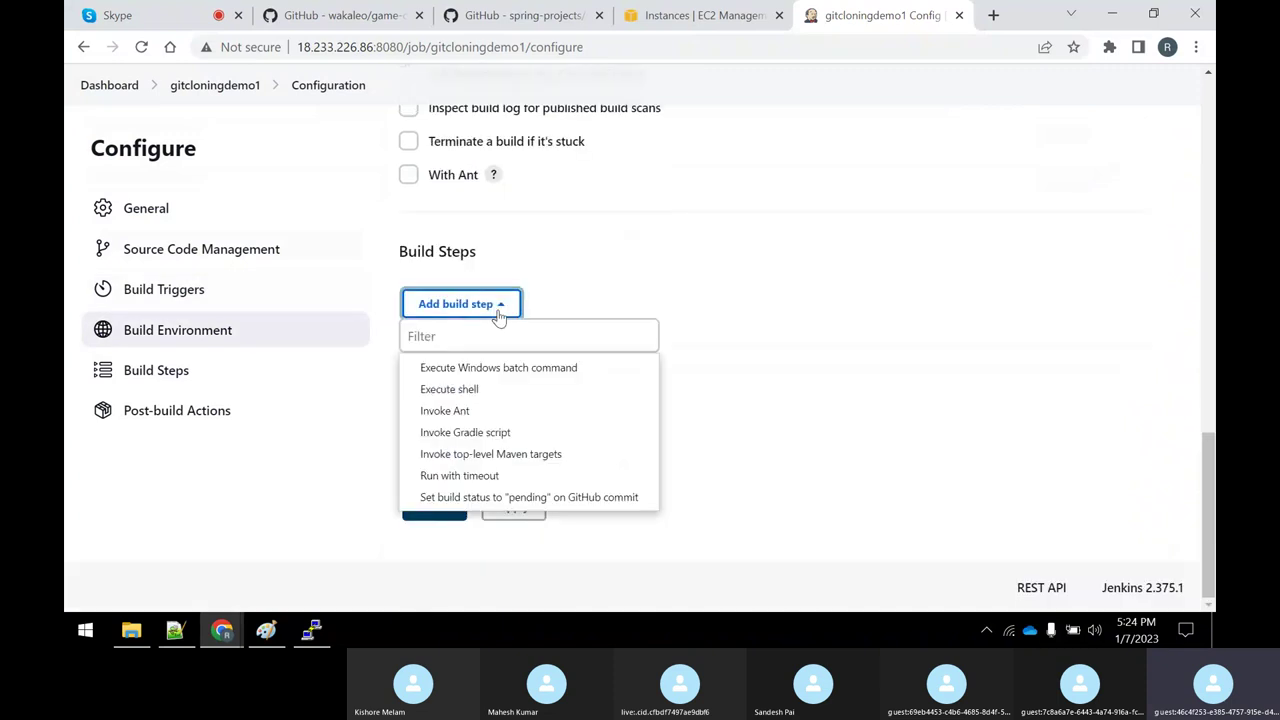
{"action": "left_click", "coordinate": [463, 391]}
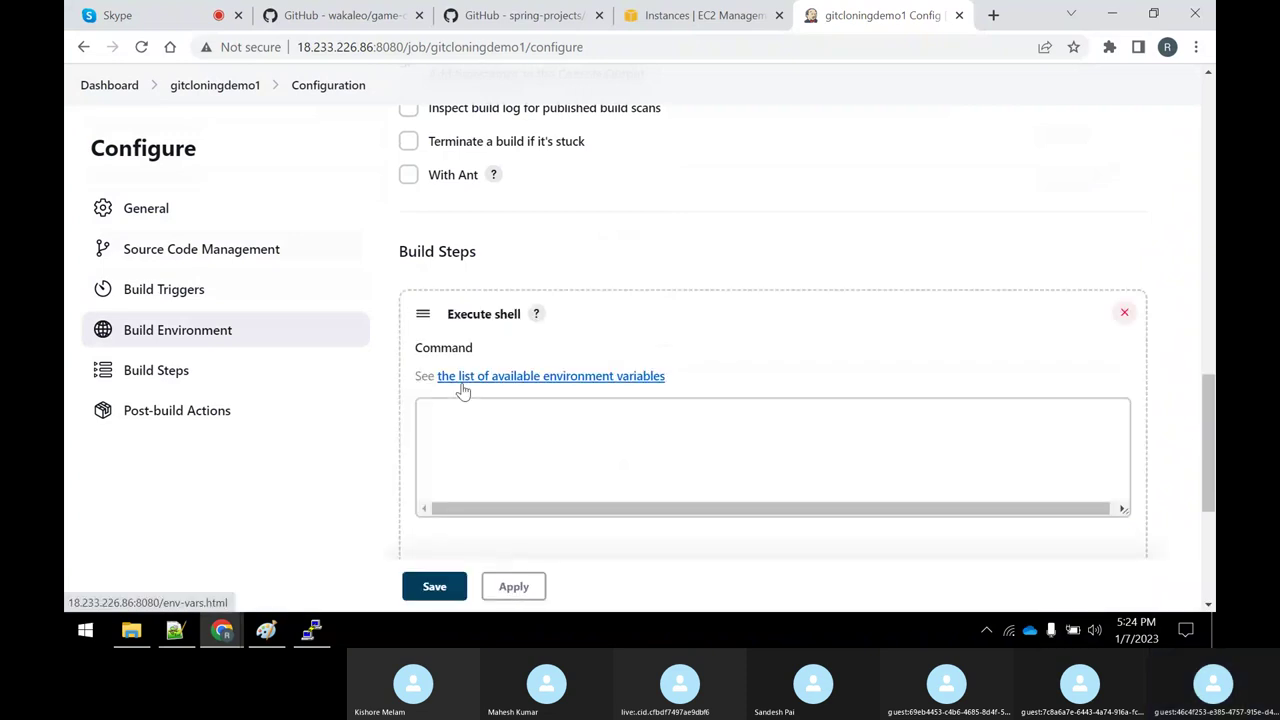
Step: Enter a git clone command in the shell script using the HTTPS URL copied from the spring-petclinic GitHub repository
{"action": "left_click", "coordinate": [474, 412]}
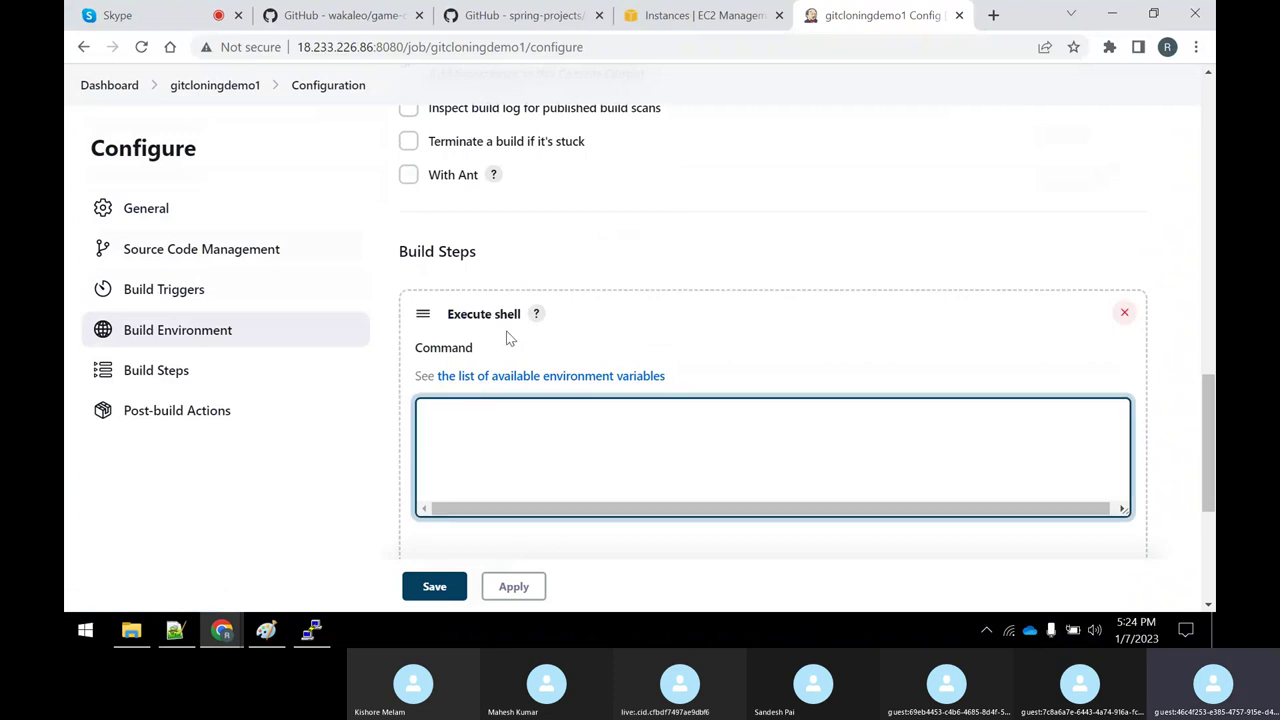
{"action": "type", "text": "git clone"}
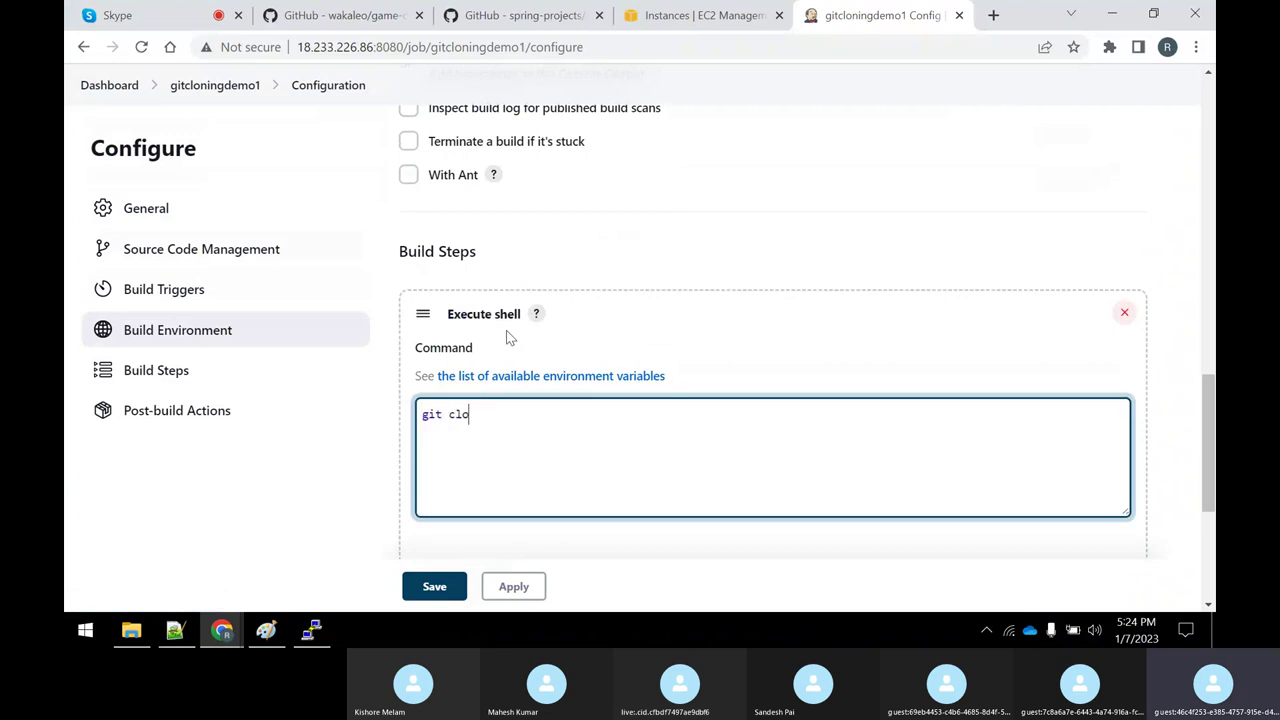
{"action": "left_click", "coordinate": [553, 22]}
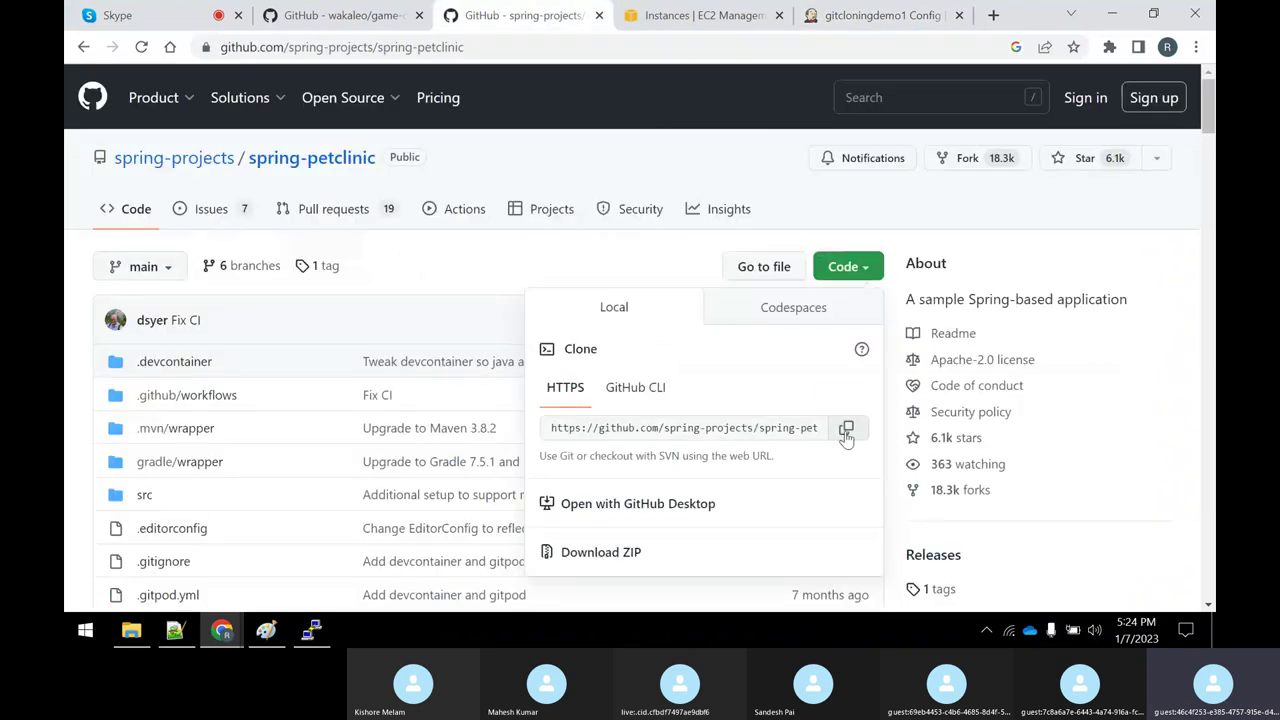
{"action": "left_click", "coordinate": [846, 428]}
{"action": "left_click", "coordinate": [885, 14]}
{"action": "key", "text": "ctrl+v"}
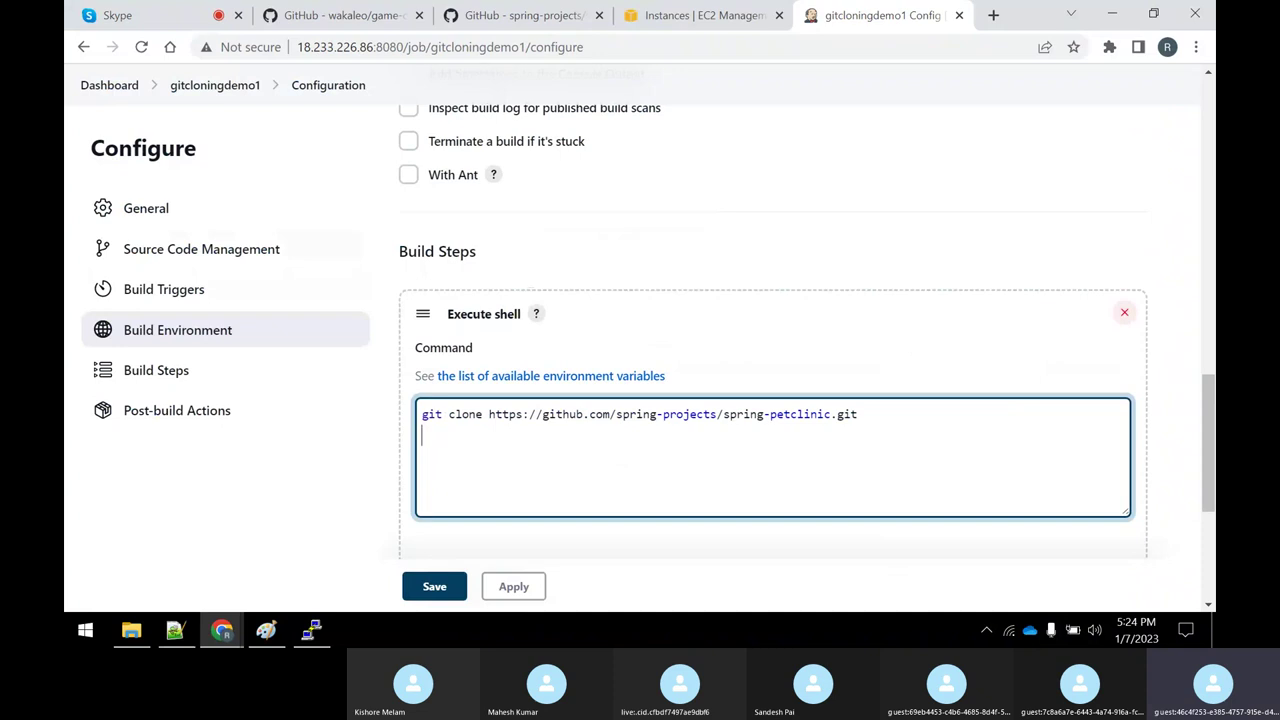
Step: Add the line "cd spring-petclinic" to the shell script, copying the folder name from the clone URL
{"action": "type", "text": "cd"}
{"action": "left_click_drag", "start_coordinate": [725, 415], "coordinate": [819, 418]}
{"action": "right_click", "coordinate": [815, 420]}
{"action": "left_click", "coordinate": [875, 191]}
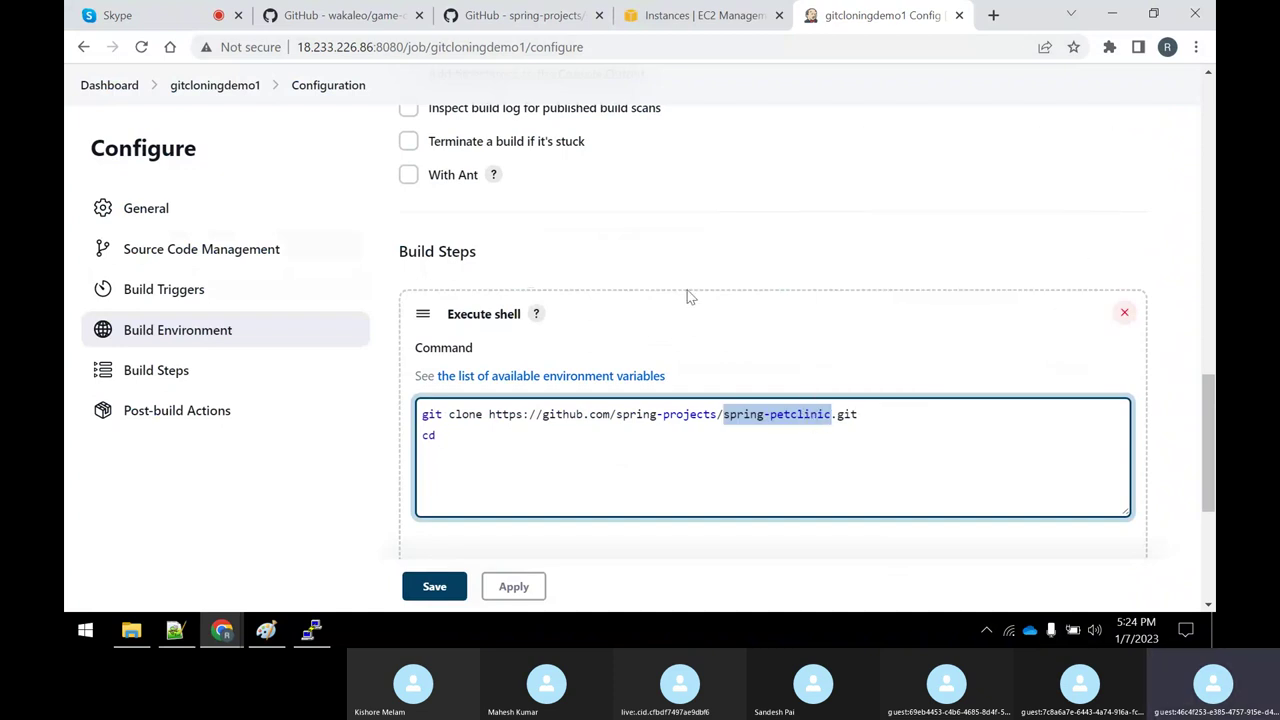
{"action": "left_click", "coordinate": [476, 436]}
{"action": "key", "text": "ctrl+v"}
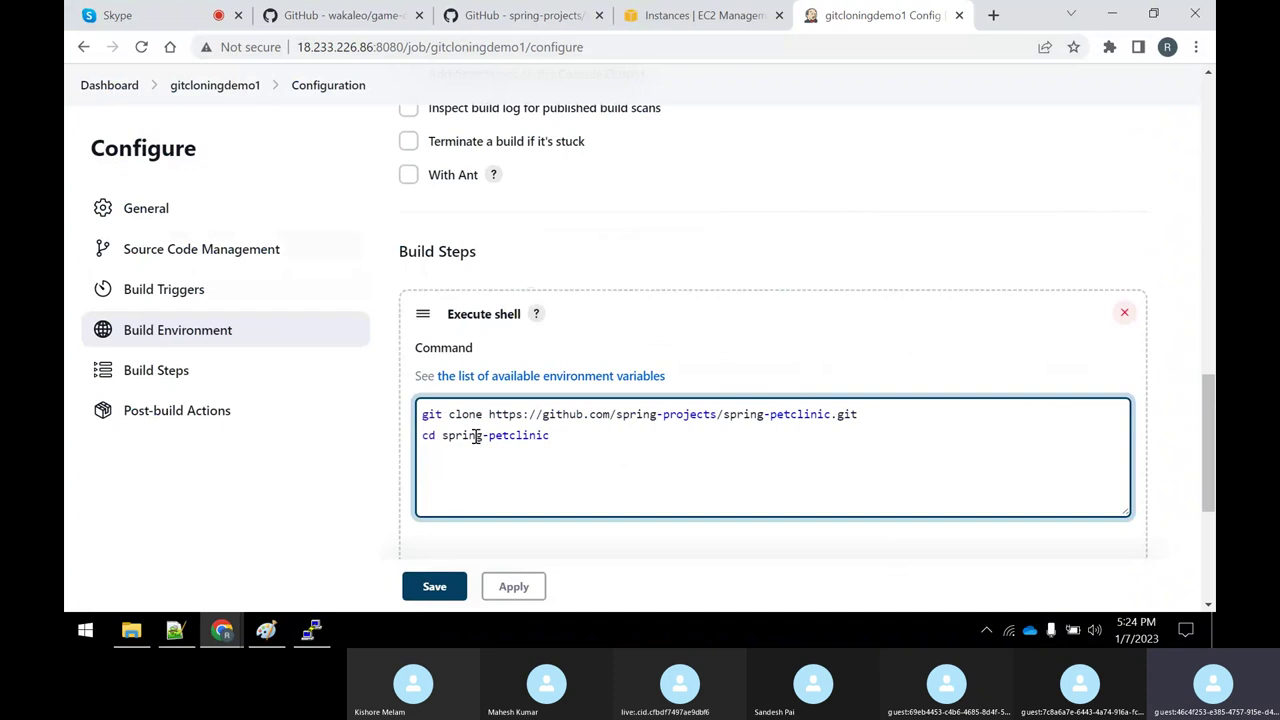
Step: Append the commands "git branch" and "ls -al ." on separate lines of the shell script and review the script's lines
{"action": "key", "text": "Return"}
{"action": "type", "text": "git branm"}
{"action": "key", "text": "BackSpace"}
{"action": "type", "text": "ch"}
{"action": "key", "text": "Return"}
{"action": "type", "text": "ls -al ."}
{"action": "left_click_drag", "start_coordinate": [422, 414], "coordinate": [520, 419]}
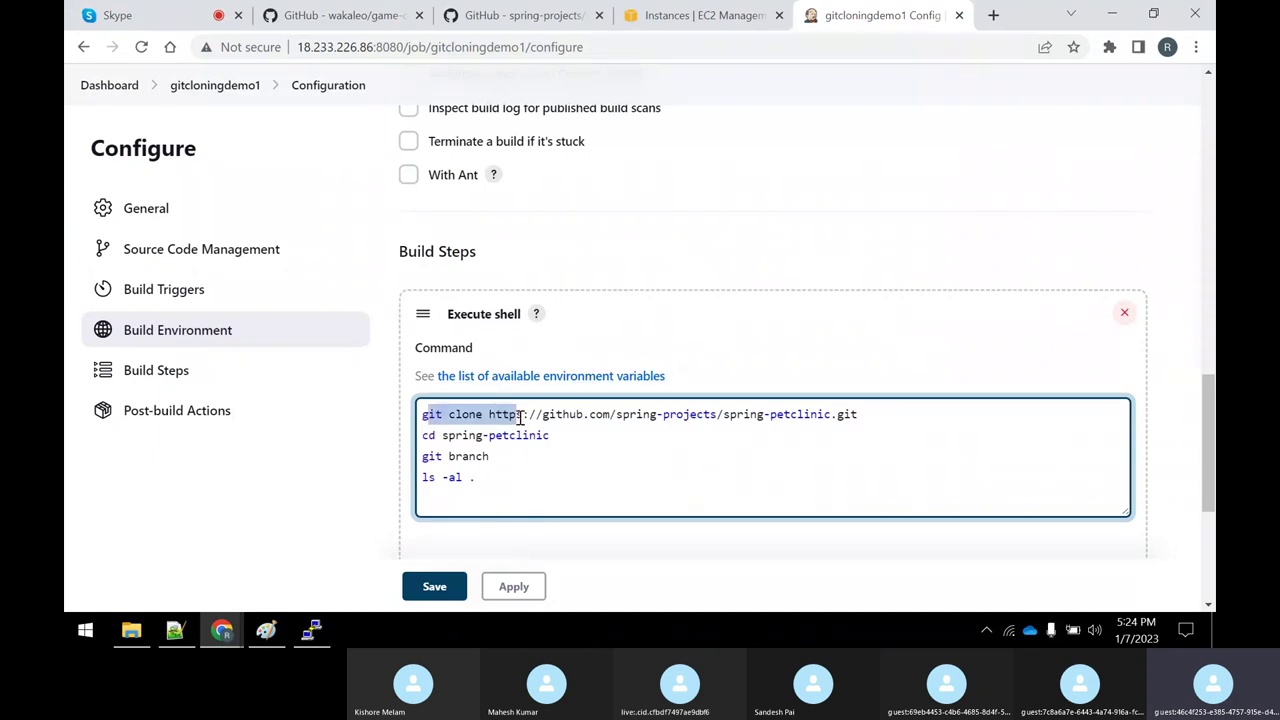
{"action": "left_click_drag", "start_coordinate": [442, 435], "coordinate": [556, 438]}
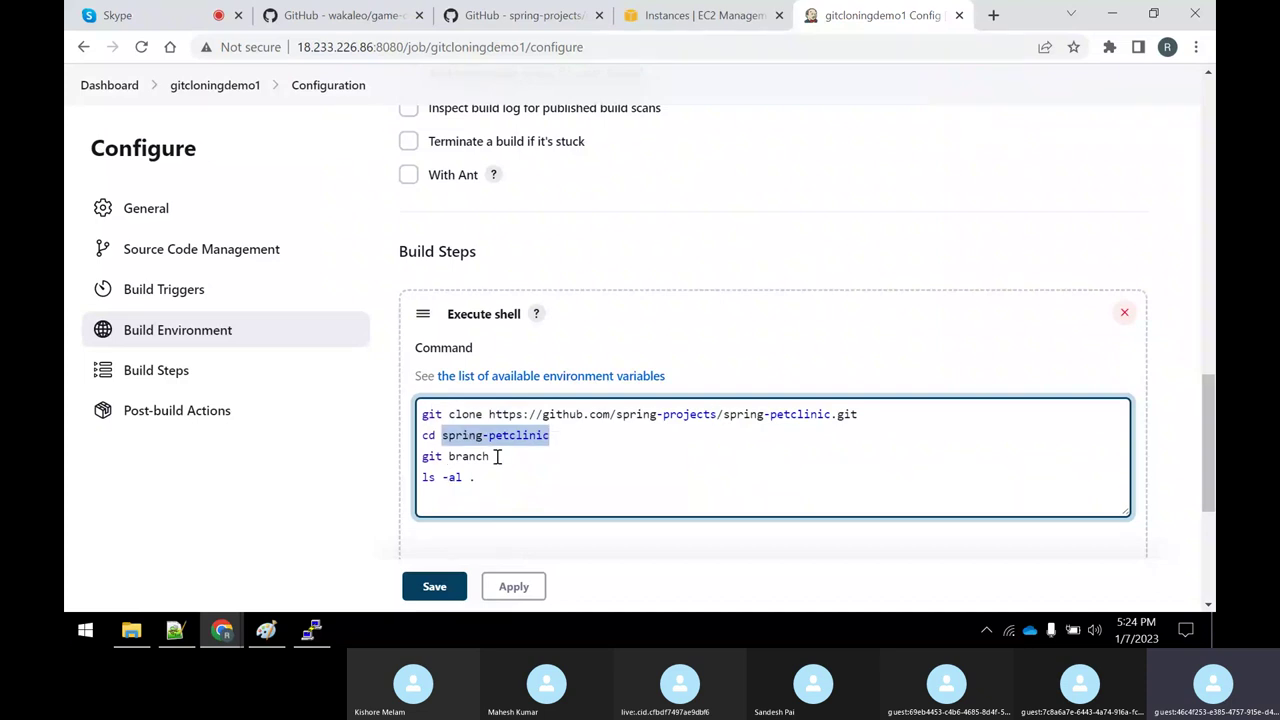
{"action": "left_click_drag", "start_coordinate": [495, 457], "coordinate": [398, 463]}
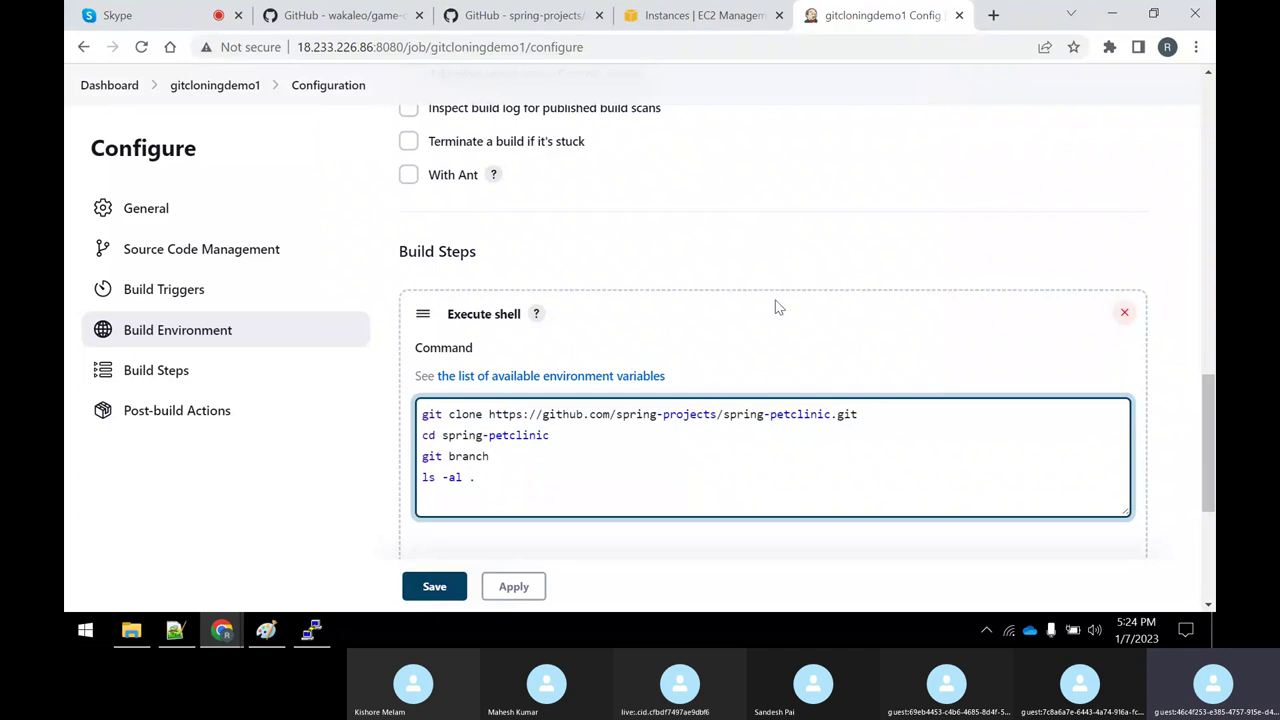
Step: Check the job's options above the shell build step, and apply and save the configuration
{"action": "scroll", "coordinate": [778, 307], "scroll_direction": "up", "scroll_amount": 5}
{"action": "scroll", "coordinate": [545, 195], "scroll_direction": "down", "scroll_amount": 4}
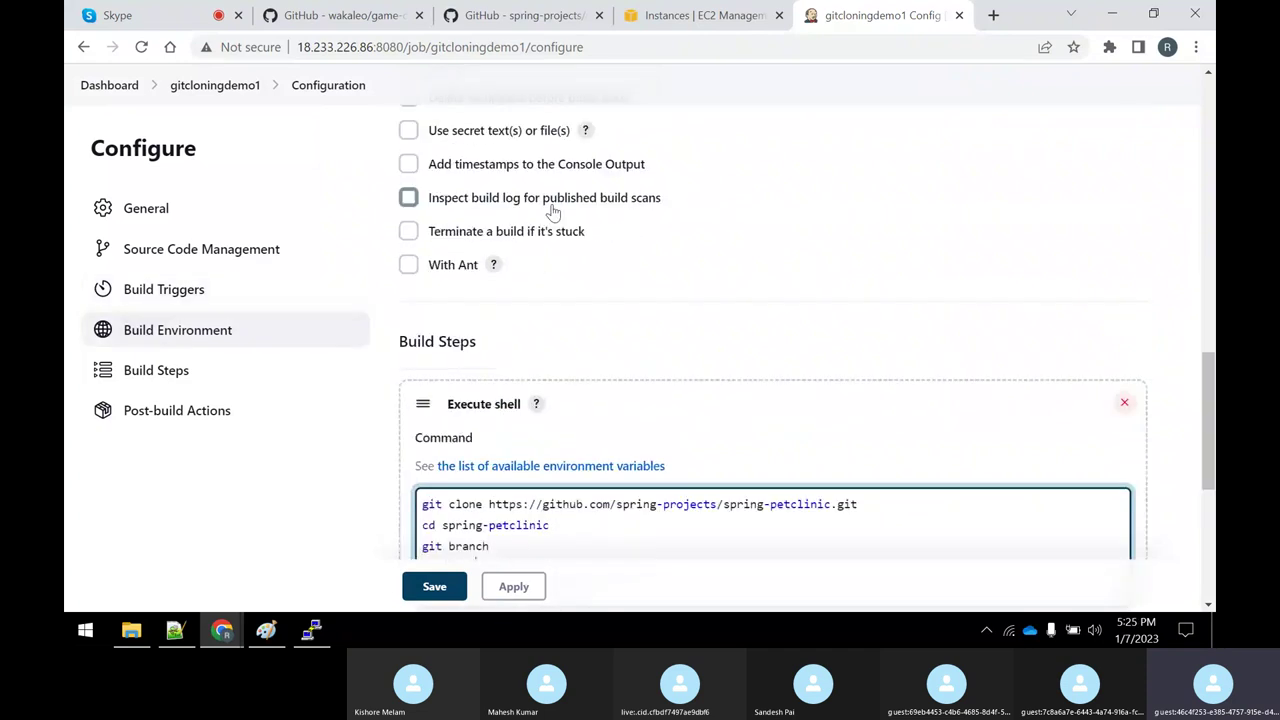
{"action": "scroll", "coordinate": [553, 212], "scroll_direction": "down", "scroll_amount": 3}
{"action": "left_click", "coordinate": [514, 586]}
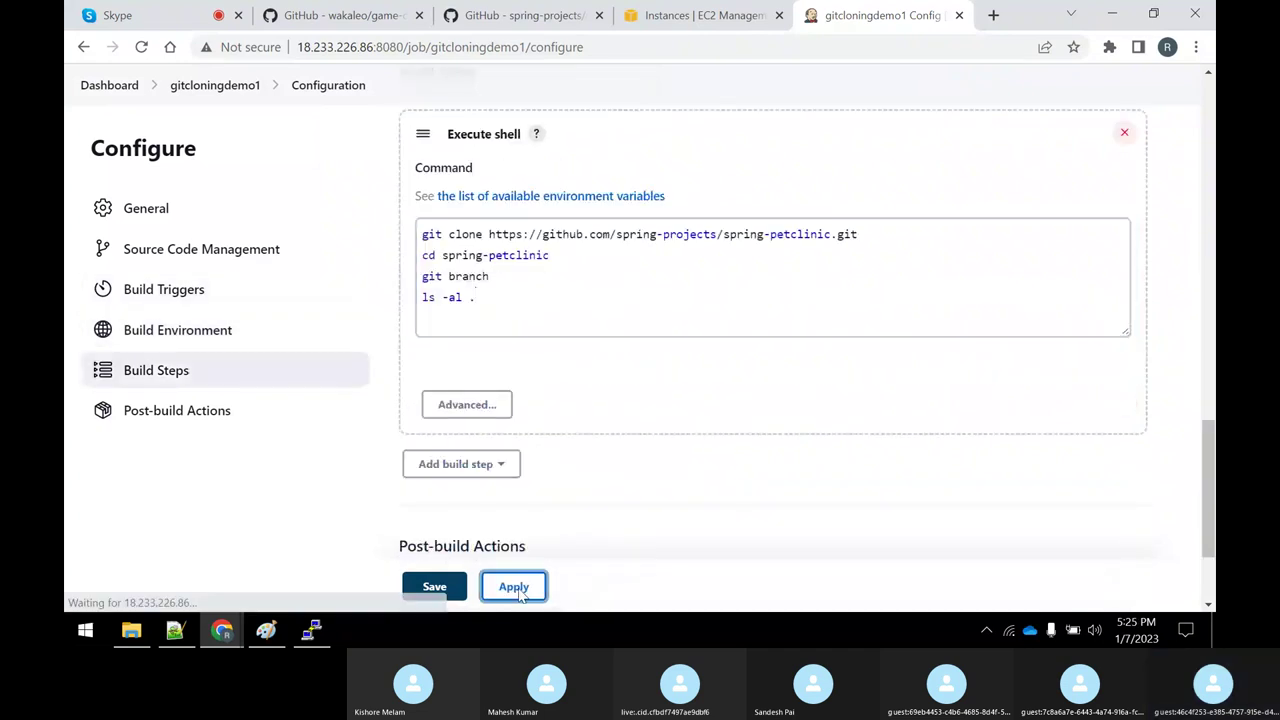
{"action": "left_click", "coordinate": [436, 588]}
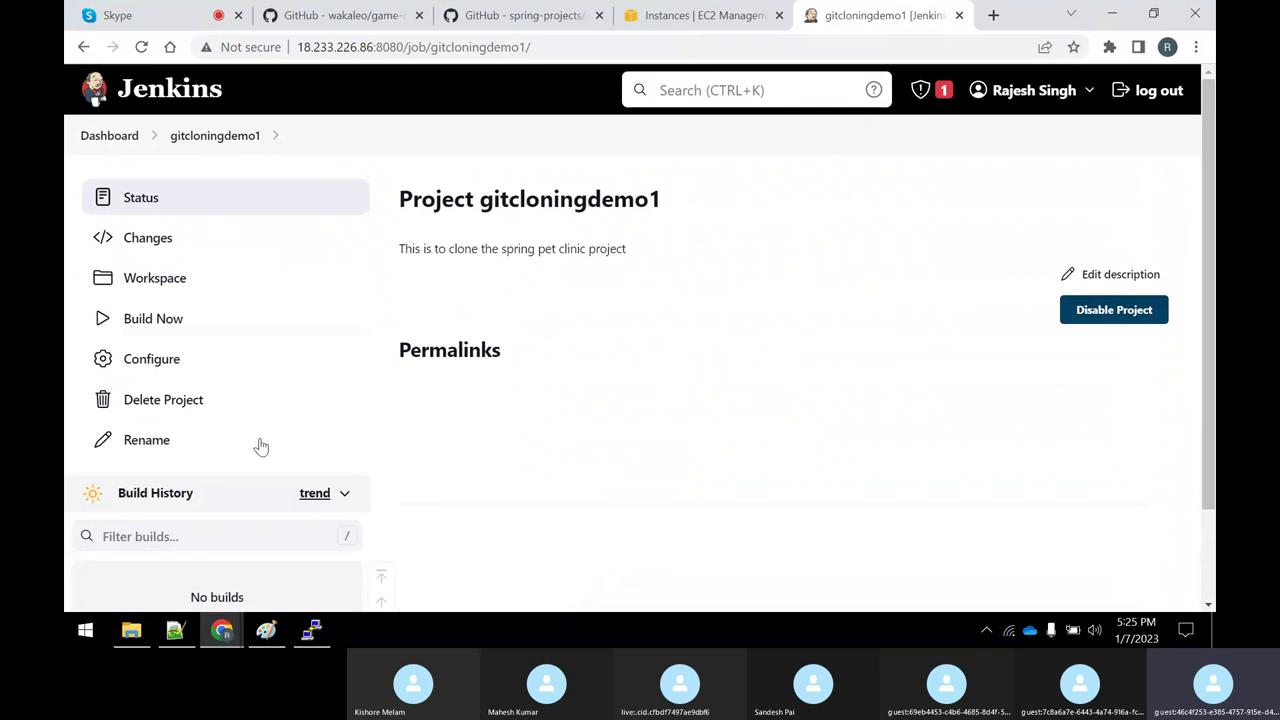
Step: Reopen the gitcloningdemo1 configuration to review the git clone line and the commands after it, and save the job again
{"action": "left_click", "coordinate": [153, 370]}
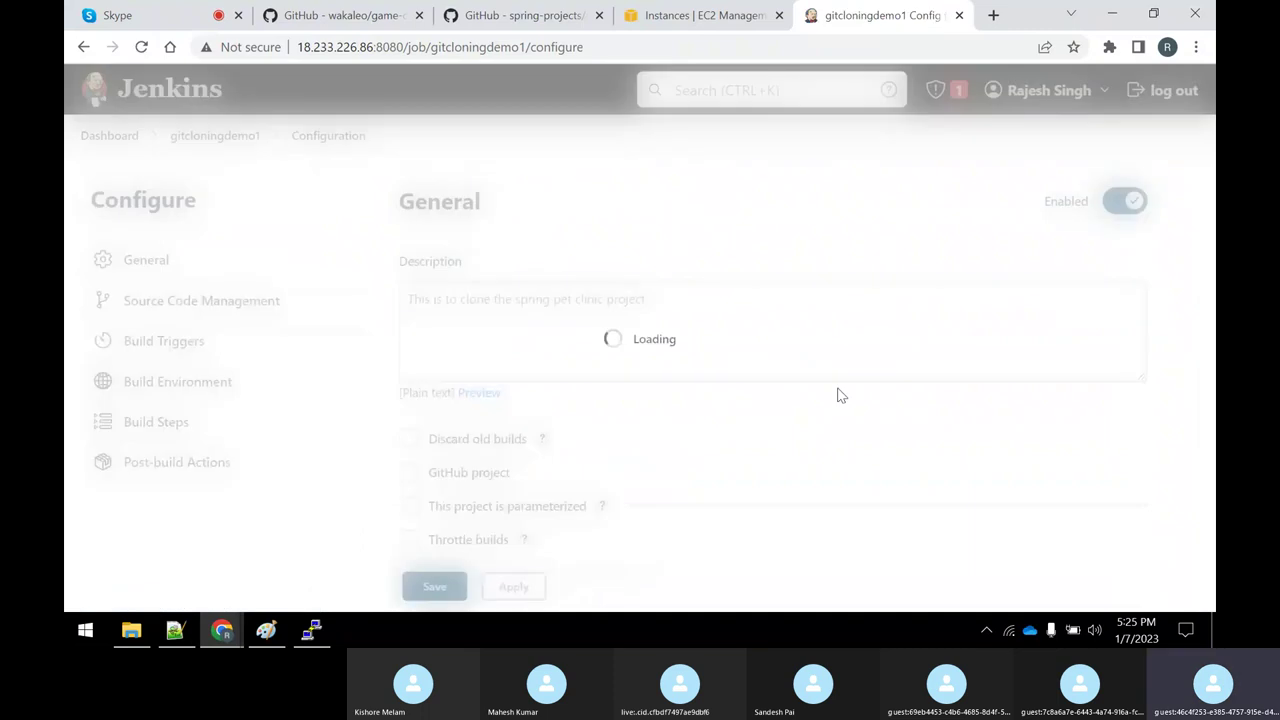
{"action": "scroll", "coordinate": [681, 358], "scroll_direction": "down", "scroll_amount": 6}
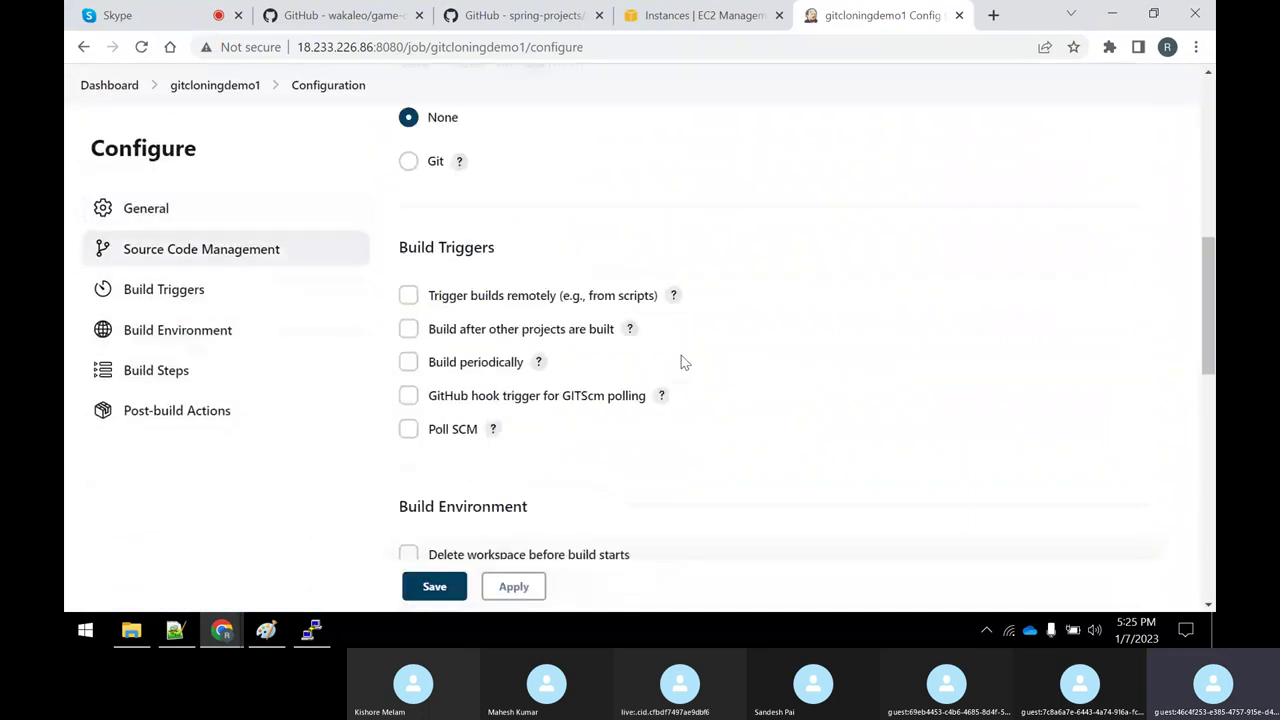
{"action": "scroll", "coordinate": [681, 355], "scroll_direction": "down", "scroll_amount": 7}
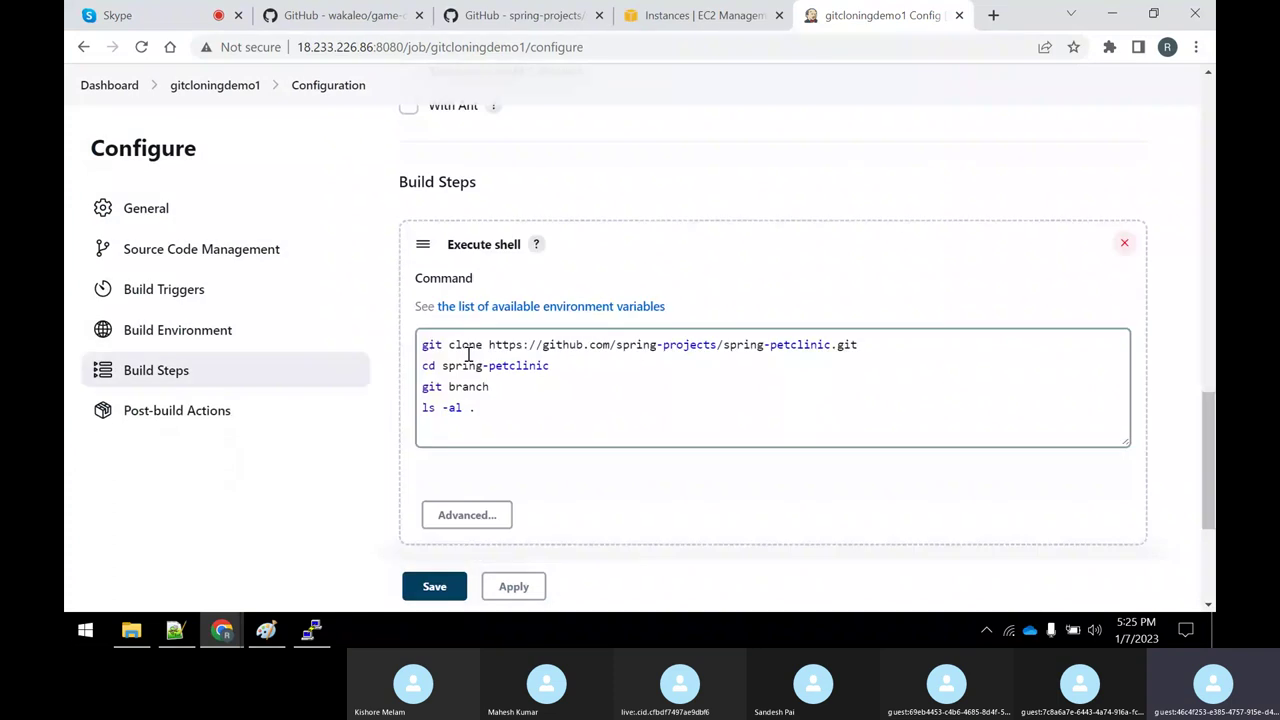
{"action": "left_click", "coordinate": [430, 343]}
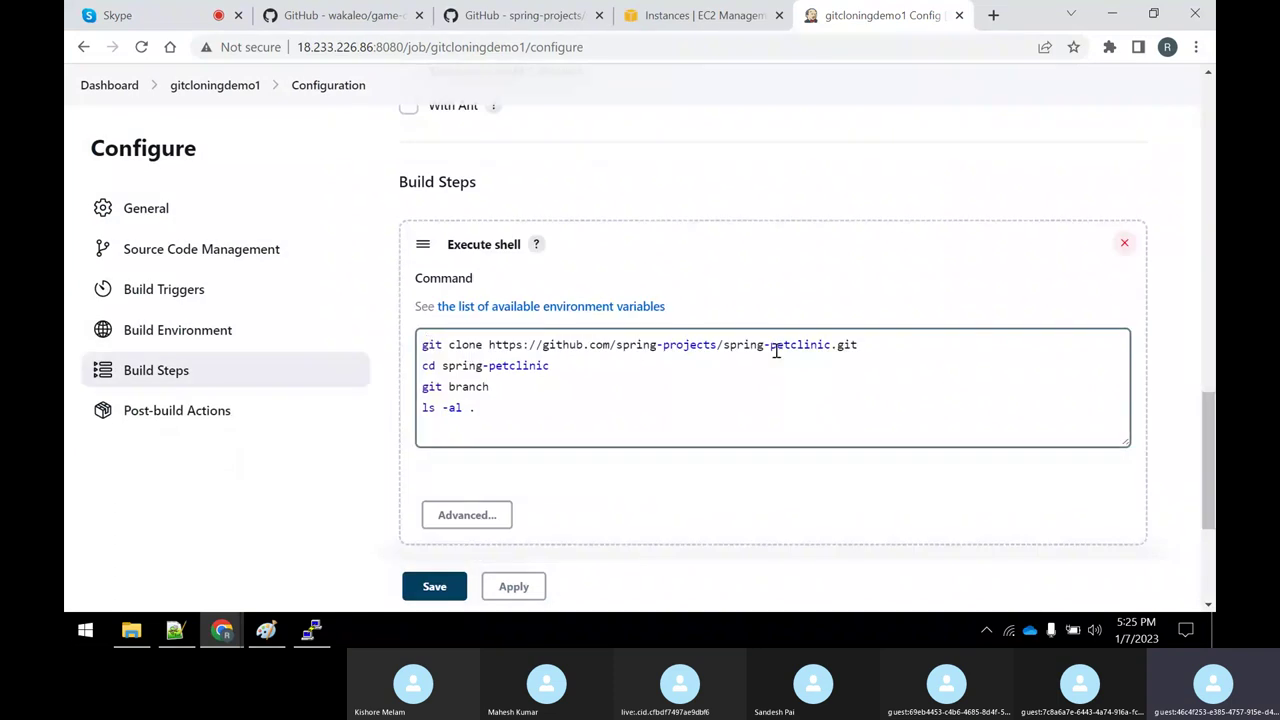
{"action": "mouse_move", "coordinate": [865, 350]}
{"action": "left_mouse_down"}
{"action": "mouse_move", "coordinate": [474, 343]}
{"action": "mouse_move", "coordinate": [543, 417]}
{"action": "left_mouse_up"}
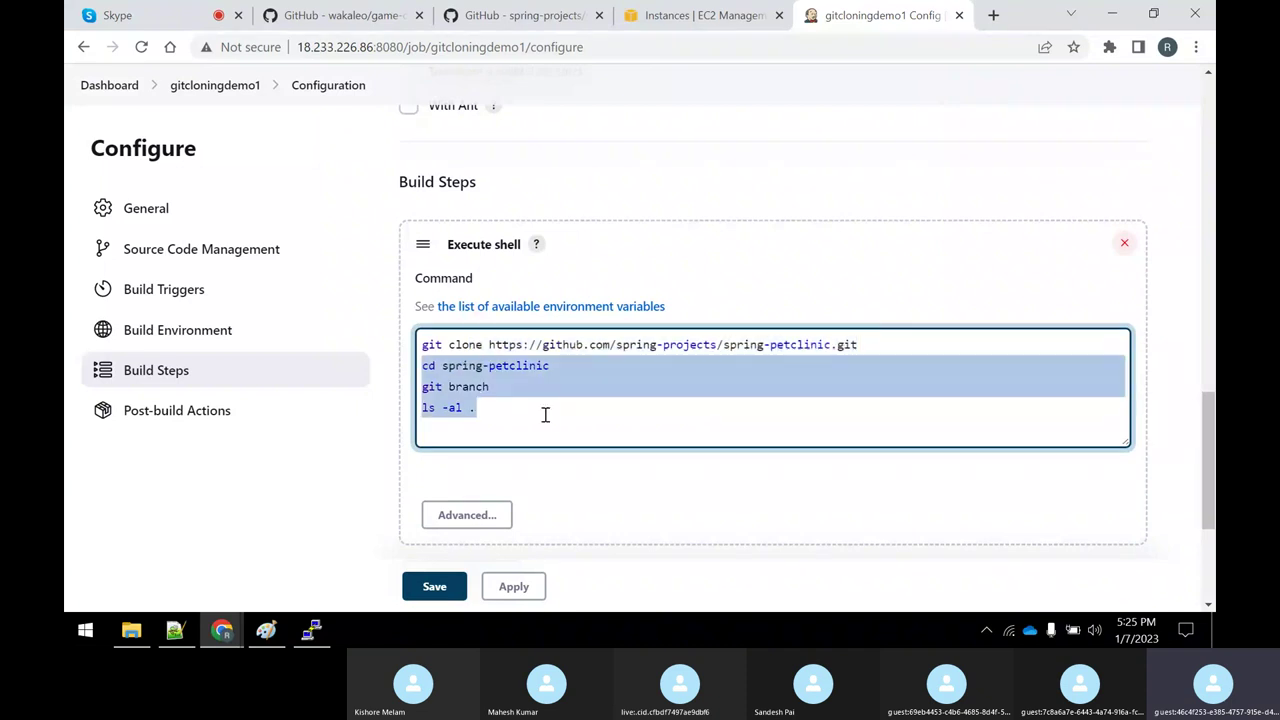
{"action": "left_click", "coordinate": [430, 595]}
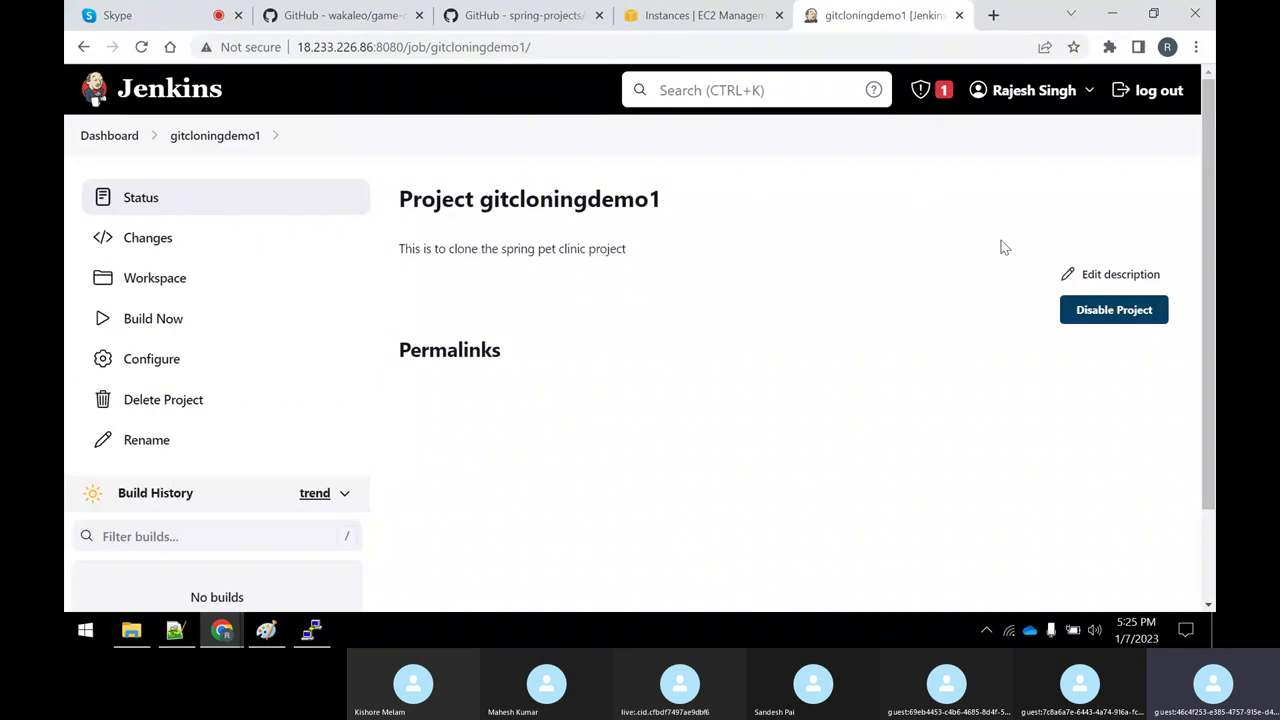
Step: Run a build of the gitcloningdemo1 job and open the console output of build #1
{"action": "left_click", "coordinate": [142, 325]}
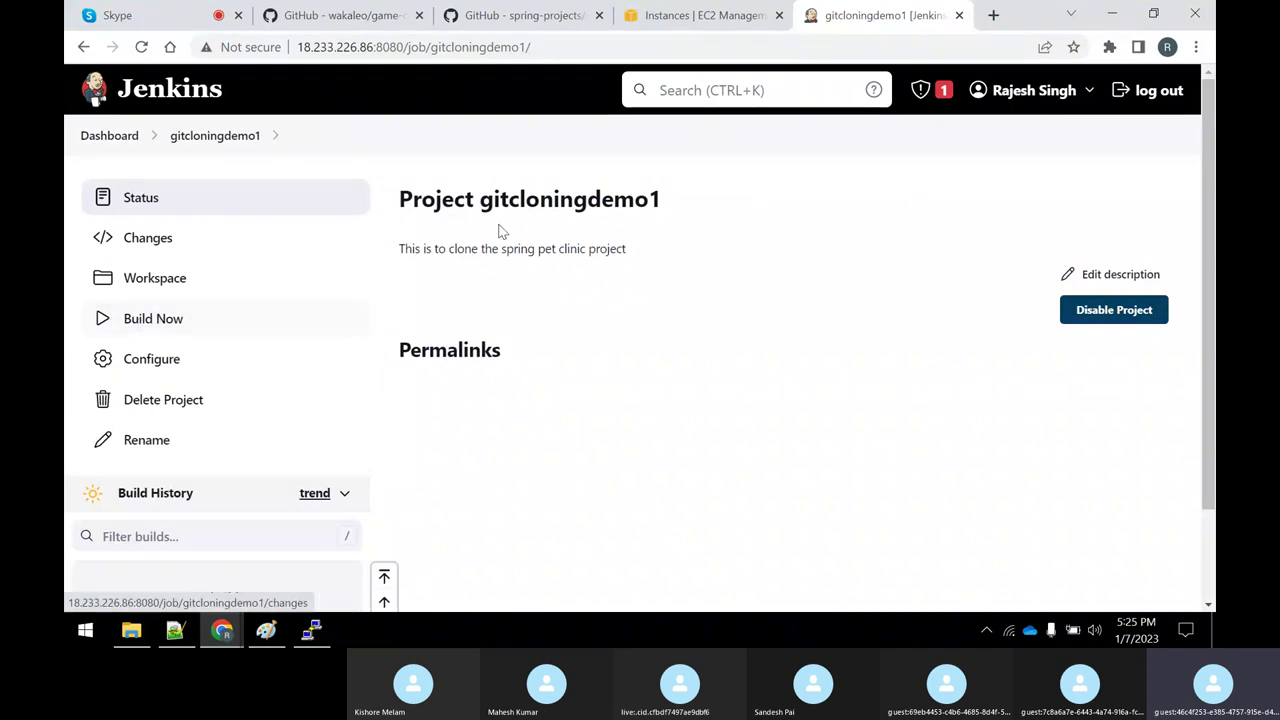
{"action": "left_click", "coordinate": [131, 328]}
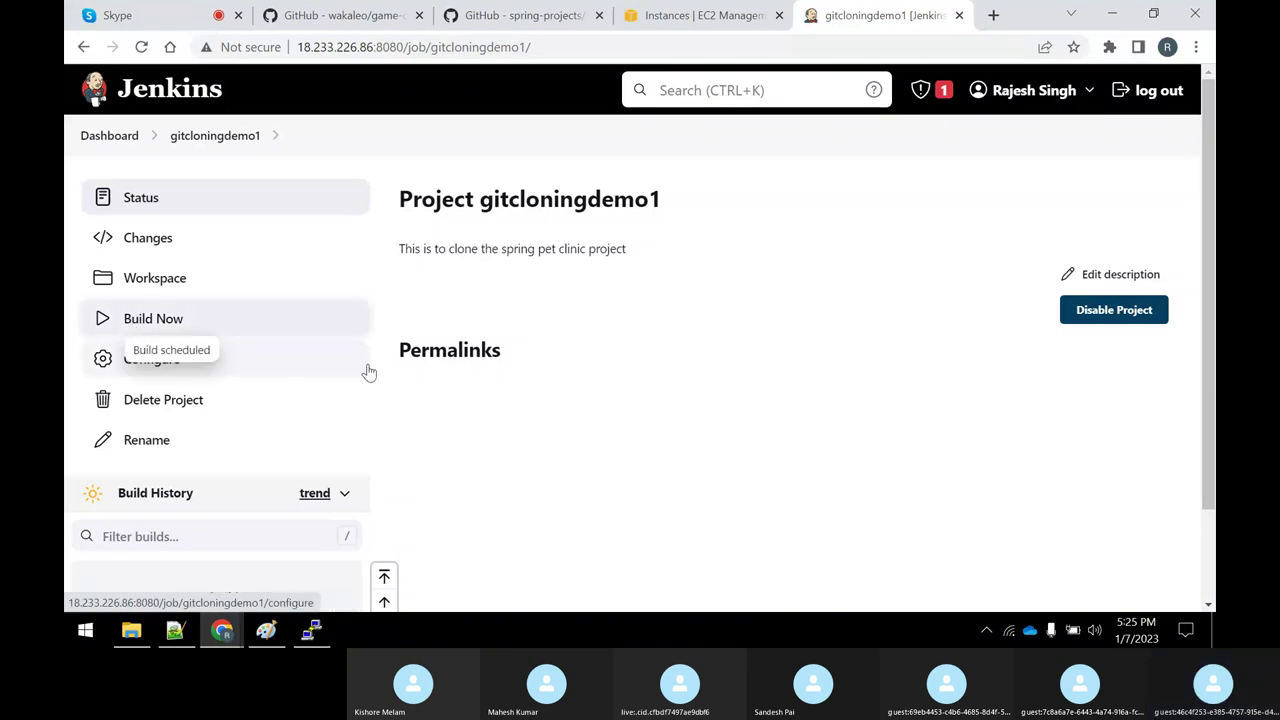
{"action": "scroll", "coordinate": [366, 371], "scroll_direction": "down", "scroll_amount": 2}
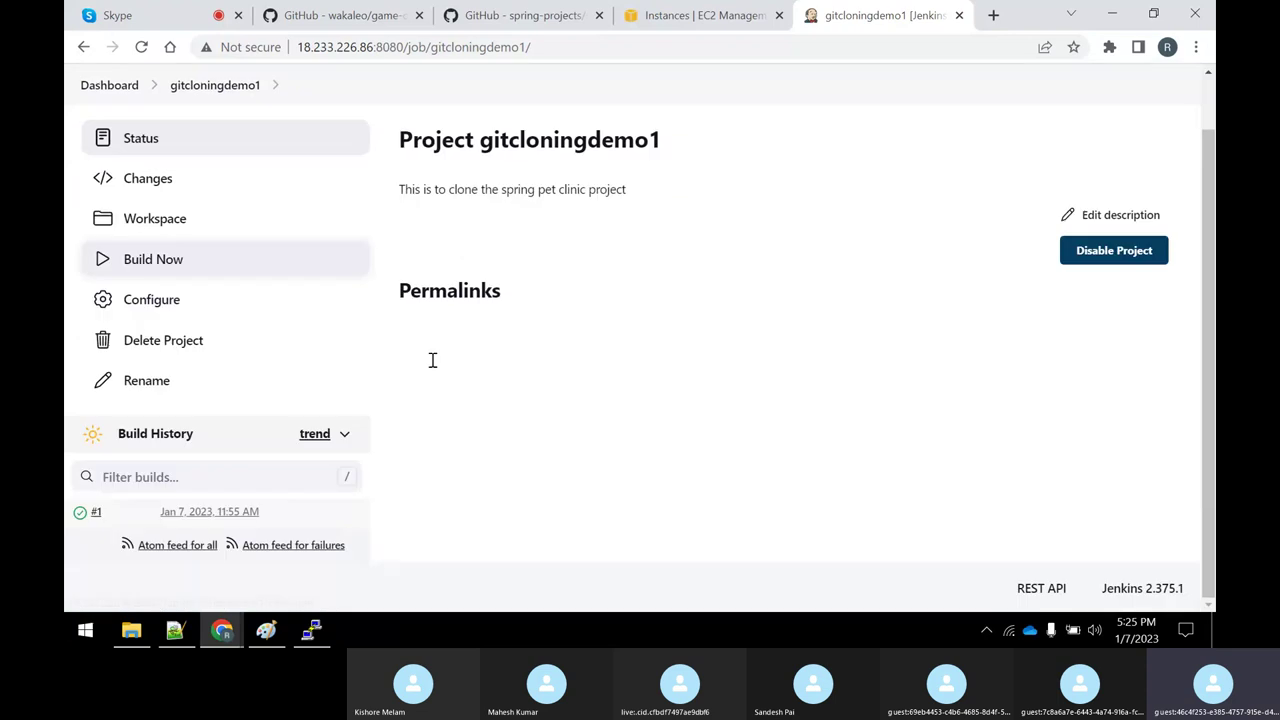
{"action": "left_click", "coordinate": [79, 515]}
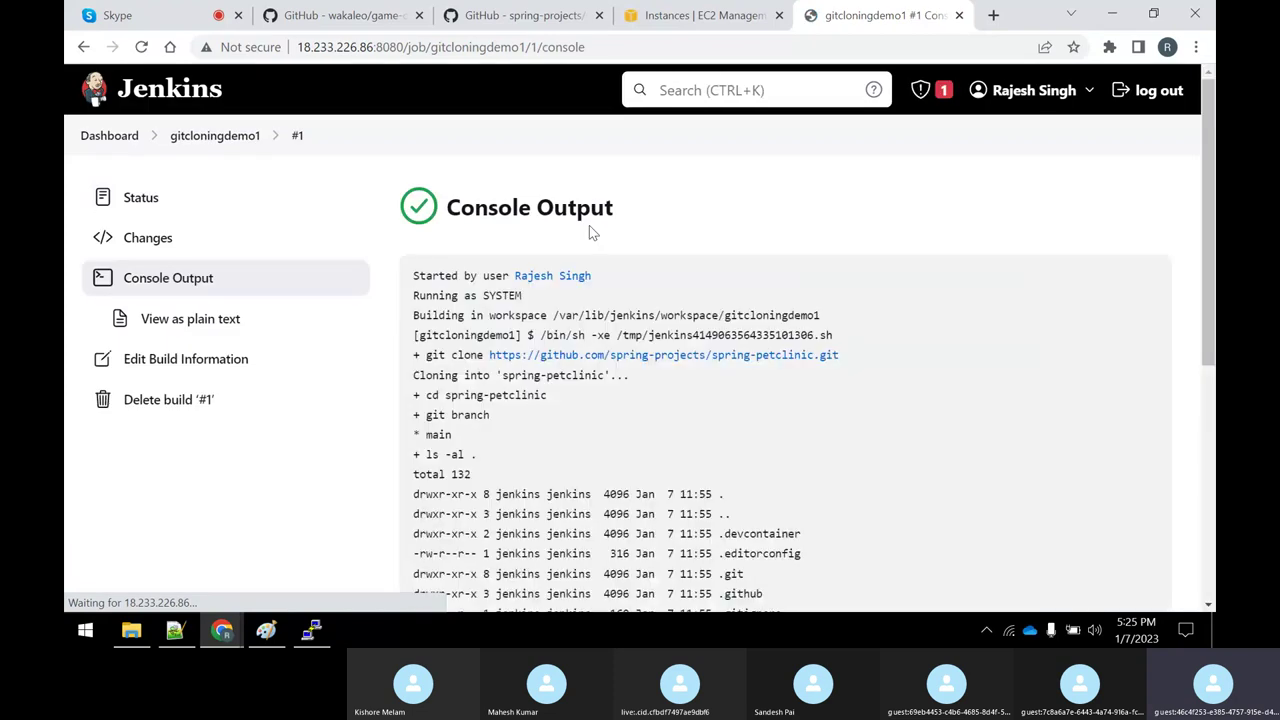
Step: Examine the git clone, cd, git branch and ls commands and the checked-out branch in the console output
{"action": "scroll", "coordinate": [625, 403], "scroll_direction": "down", "scroll_amount": 1}
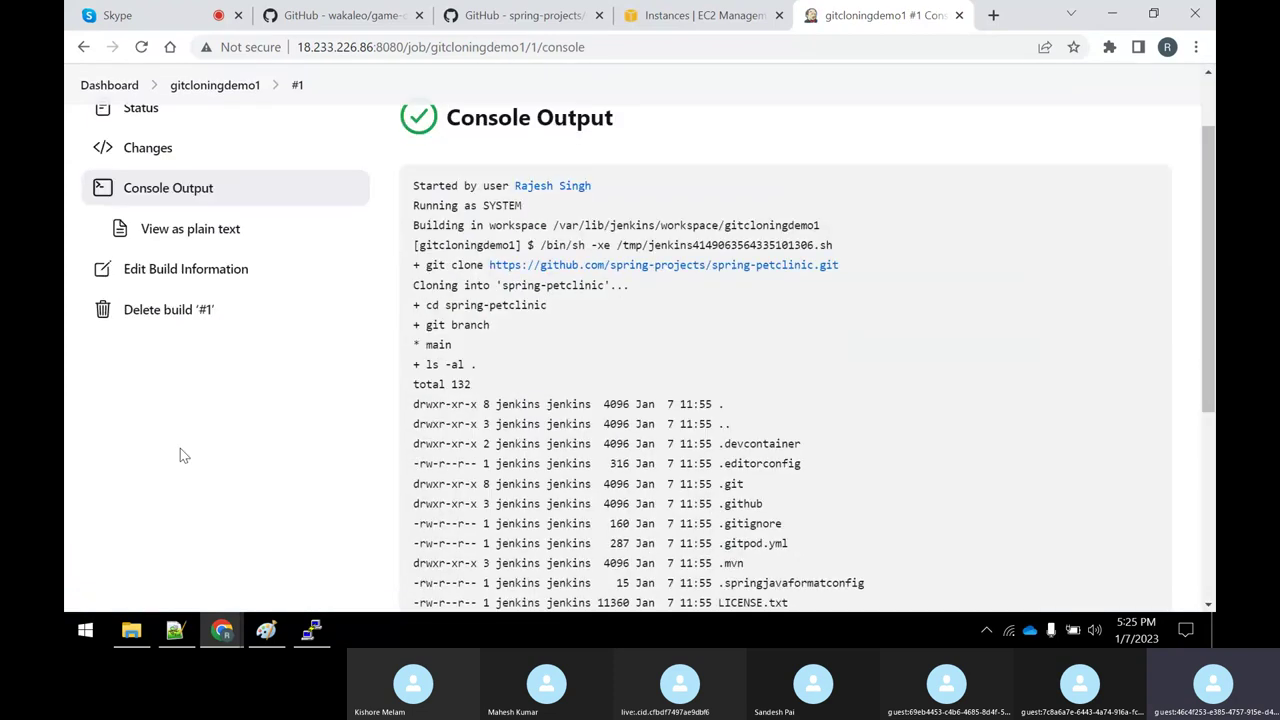
{"action": "mouse_move", "coordinate": [441, 265]}
{"action": "left_mouse_down"}
{"action": "mouse_move", "coordinate": [994, 283]}
{"action": "mouse_move", "coordinate": [1183, 282]}
{"action": "mouse_move", "coordinate": [1183, 270]}
{"action": "left_mouse_up"}
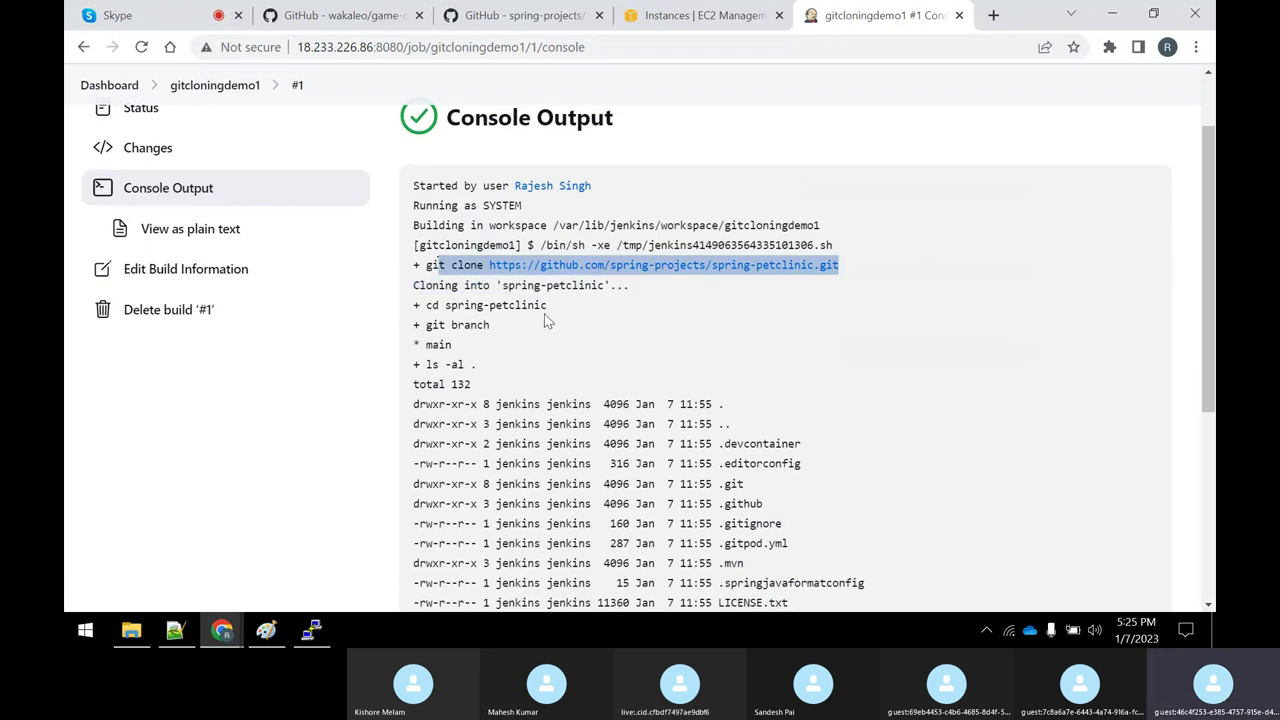
{"action": "left_click_drag", "start_coordinate": [426, 305], "coordinate": [559, 301]}
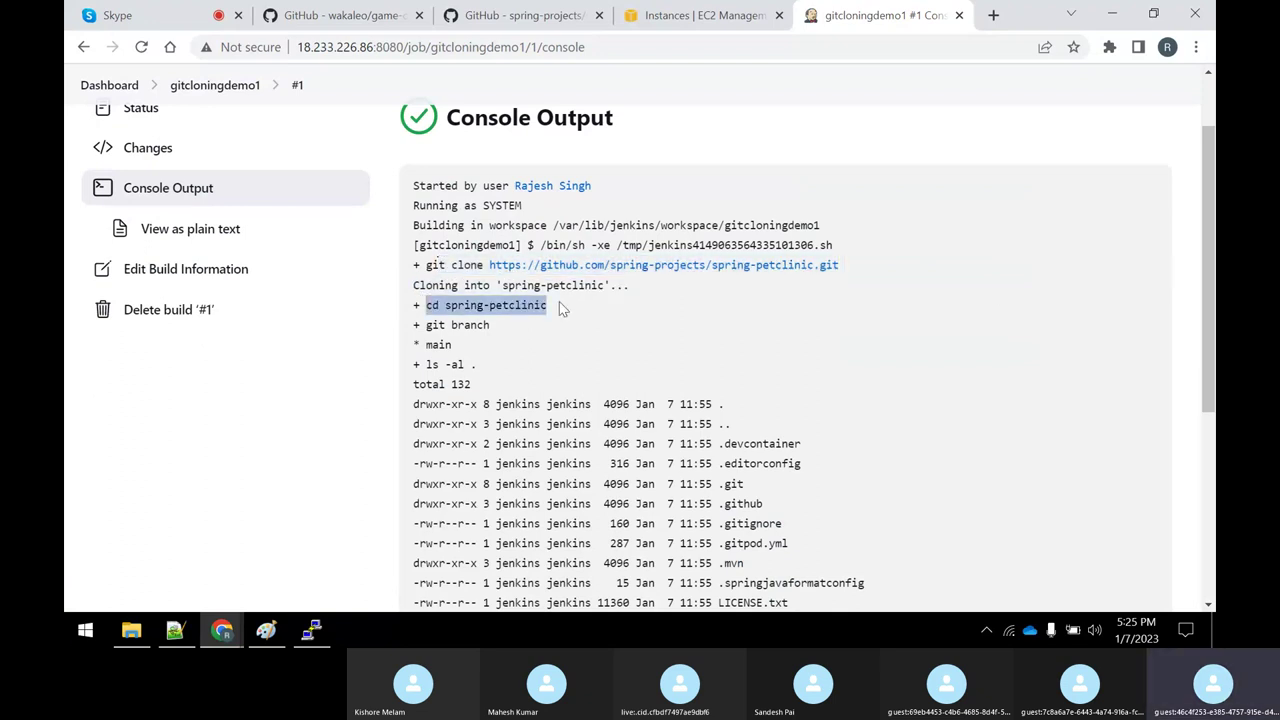
{"action": "left_click_drag", "start_coordinate": [425, 325], "coordinate": [541, 330]}
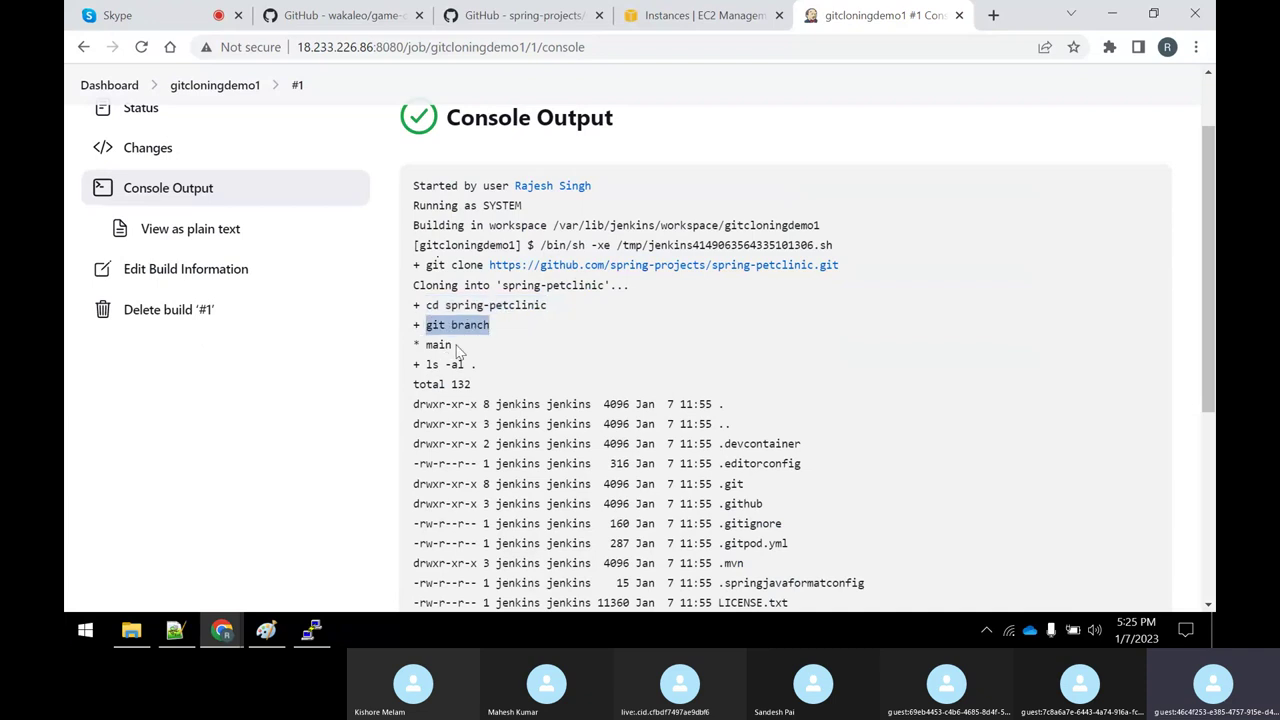
{"action": "left_click_drag", "start_coordinate": [455, 345], "coordinate": [420, 345]}
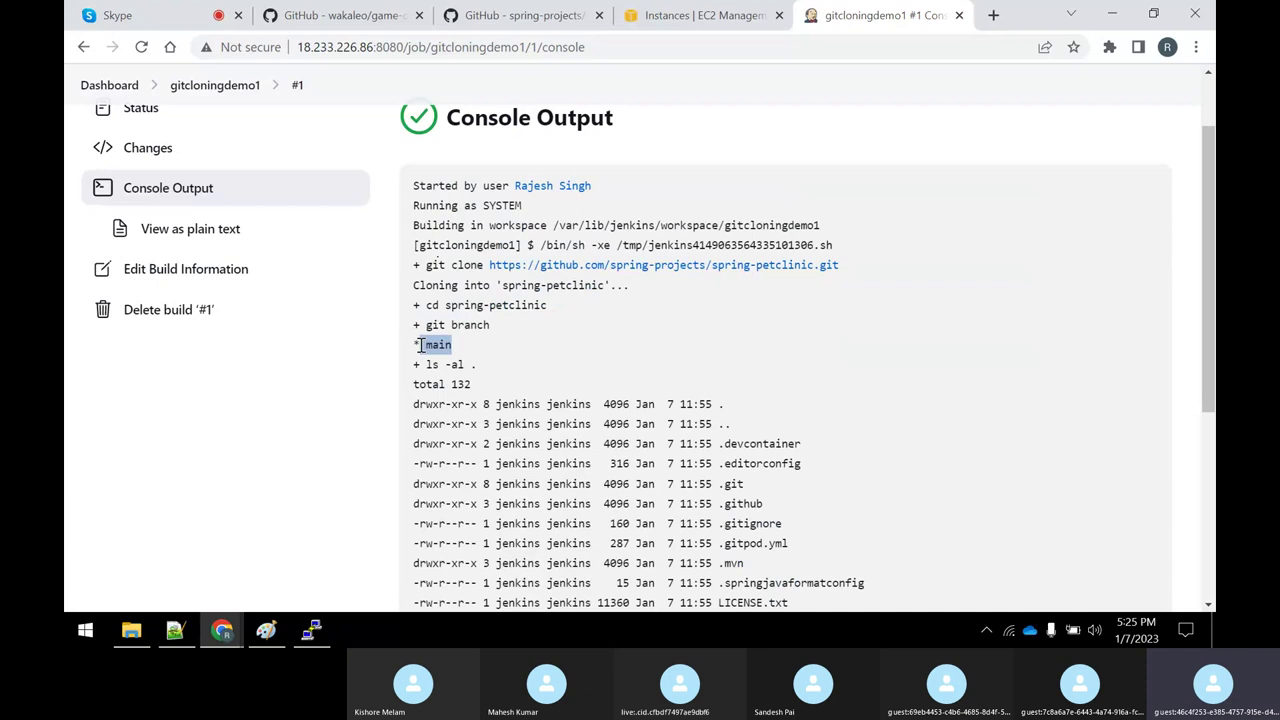
{"action": "left_click_drag", "start_coordinate": [428, 364], "coordinate": [466, 365]}
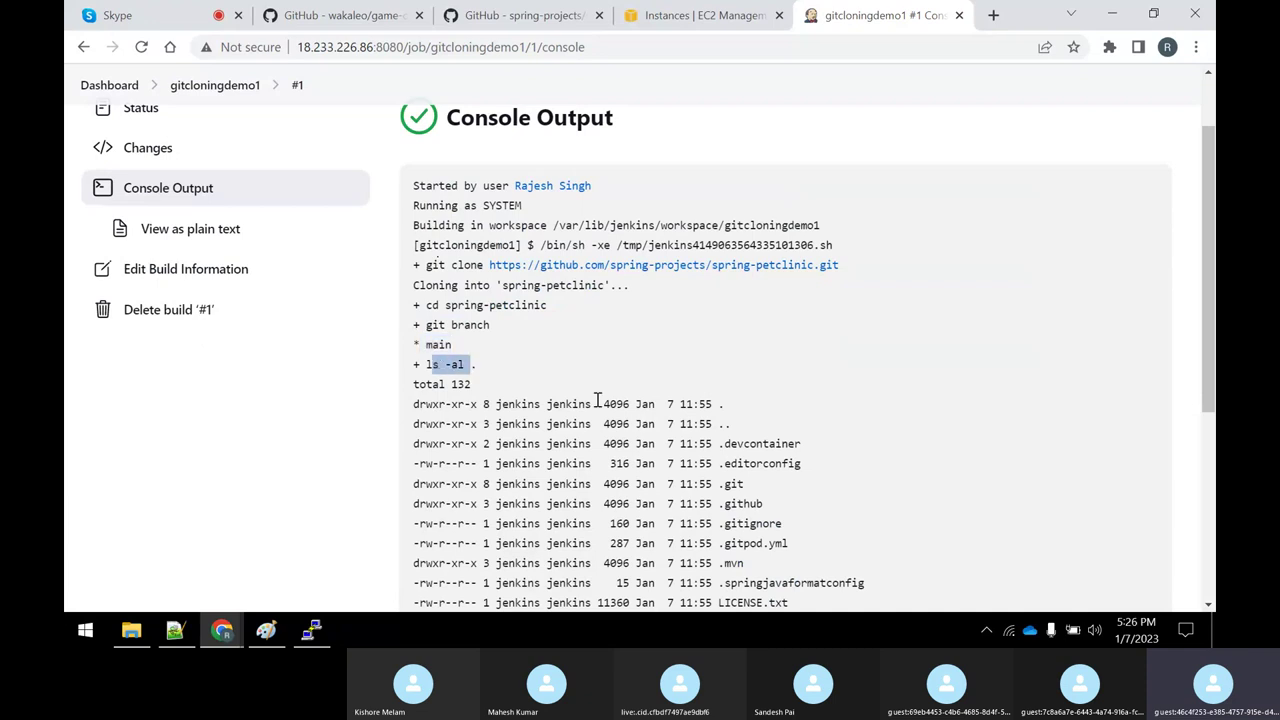
Step: Examine the repository file listing produced by "ls -al ." through to the end of the console output
{"action": "scroll", "coordinate": [598, 400], "scroll_direction": "down", "scroll_amount": 1}
{"action": "left_click_drag", "start_coordinate": [716, 334], "coordinate": [667, 334]}
{"action": "left_click_drag", "start_coordinate": [742, 176], "coordinate": [868, 510]}
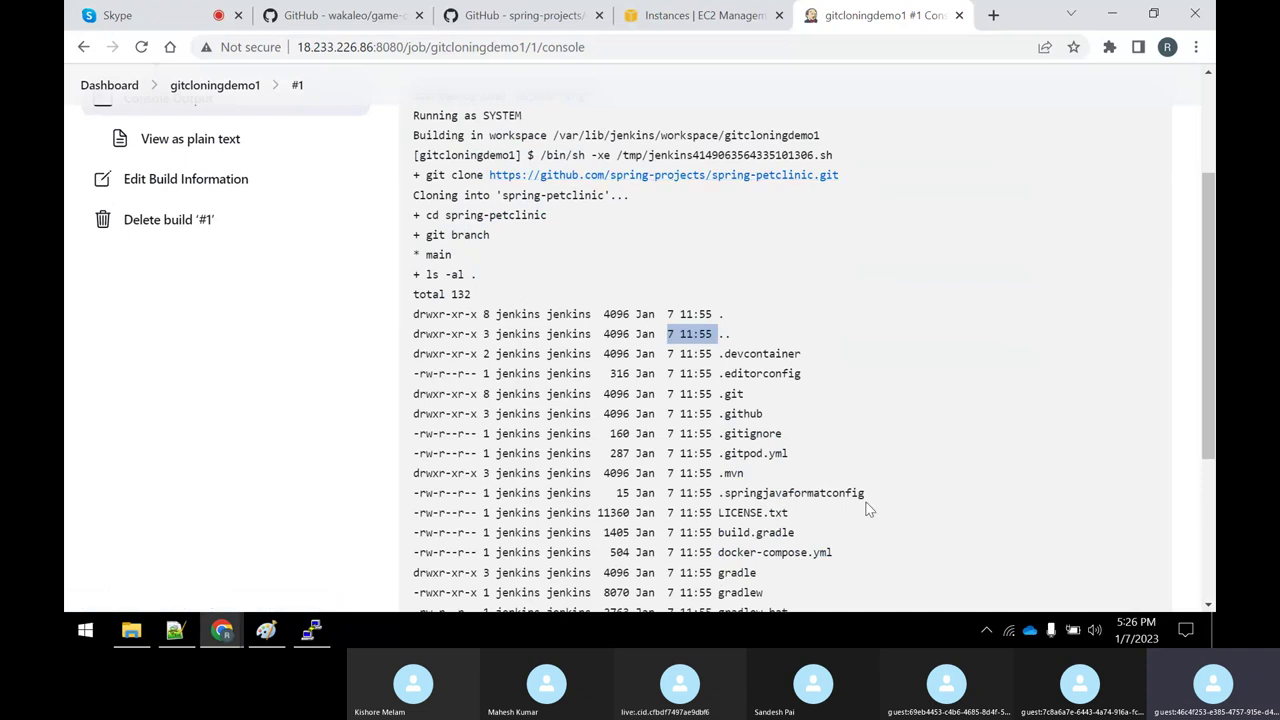
{"action": "scroll", "coordinate": [868, 510], "scroll_direction": "down", "scroll_amount": 3}
{"action": "left_click_drag", "start_coordinate": [806, 437], "coordinate": [535, 247]}
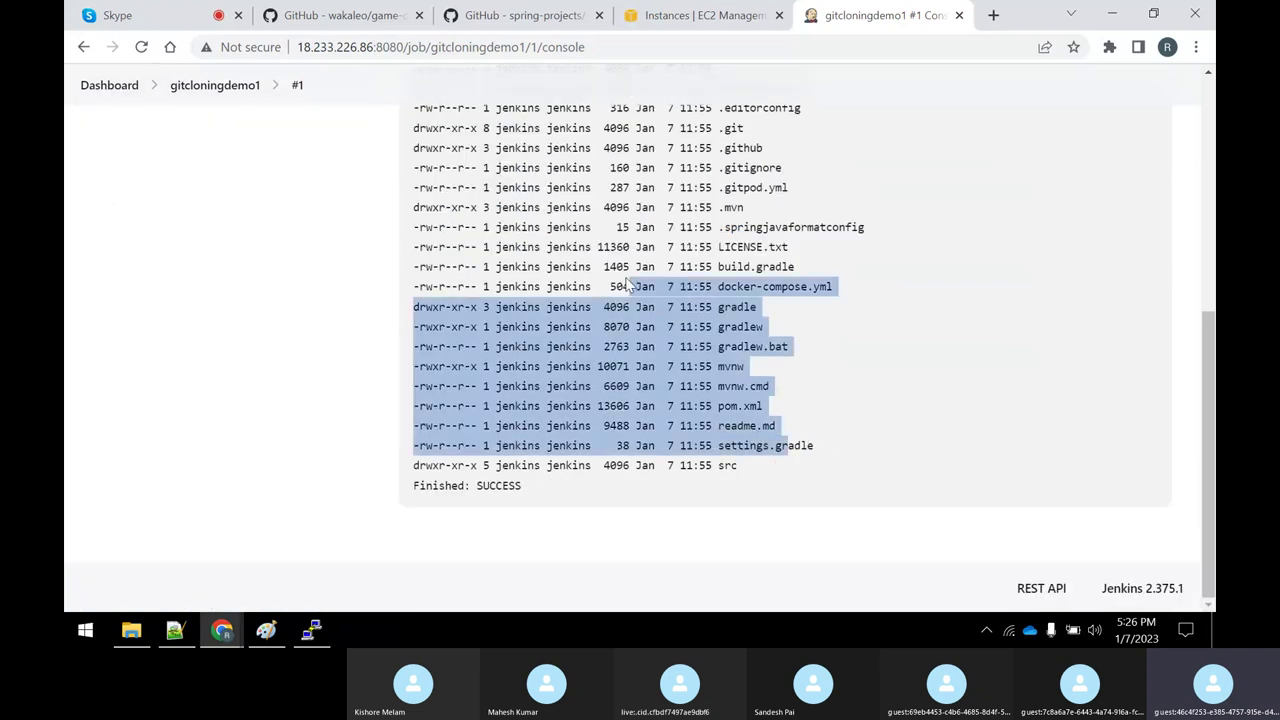
{"action": "scroll", "coordinate": [510, 289], "scroll_direction": "up", "scroll_amount": 4}
{"action": "left_click_drag", "start_coordinate": [432, 368], "coordinate": [478, 368]}
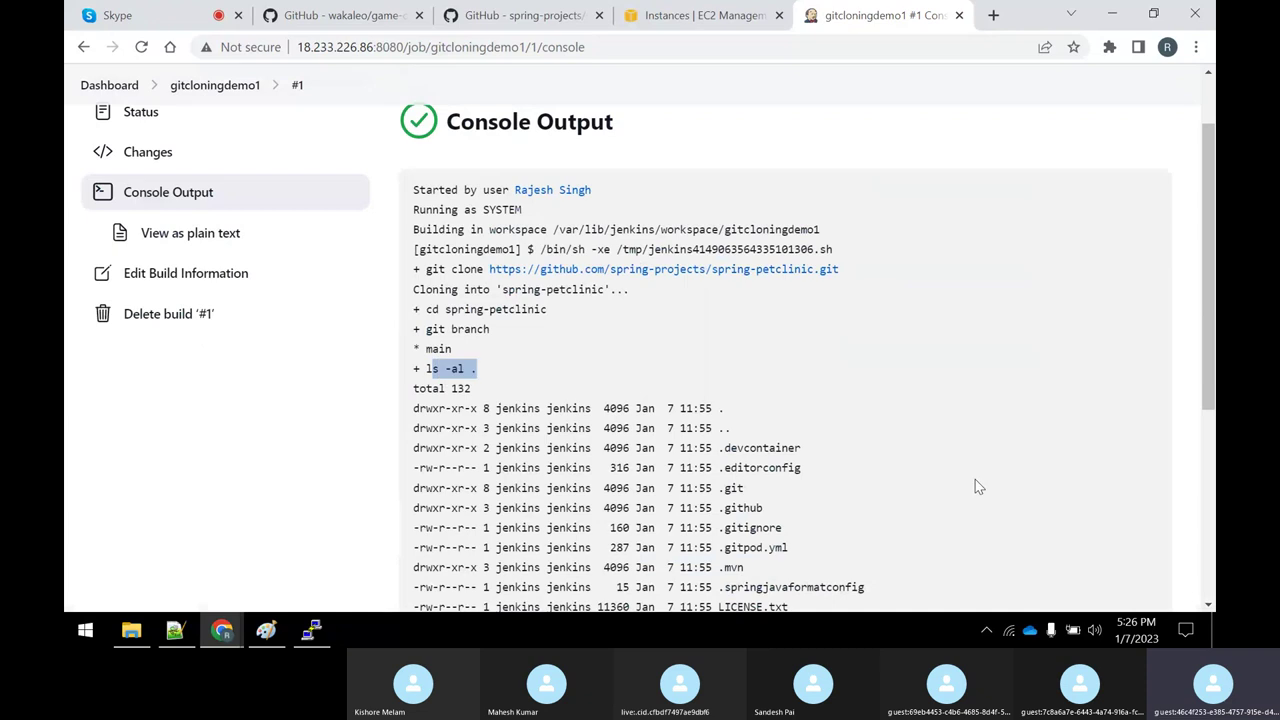
{"action": "scroll", "coordinate": [975, 479], "scroll_direction": "down", "scroll_amount": 4}
{"action": "left_click_drag", "start_coordinate": [816, 478], "coordinate": [520, 165]}
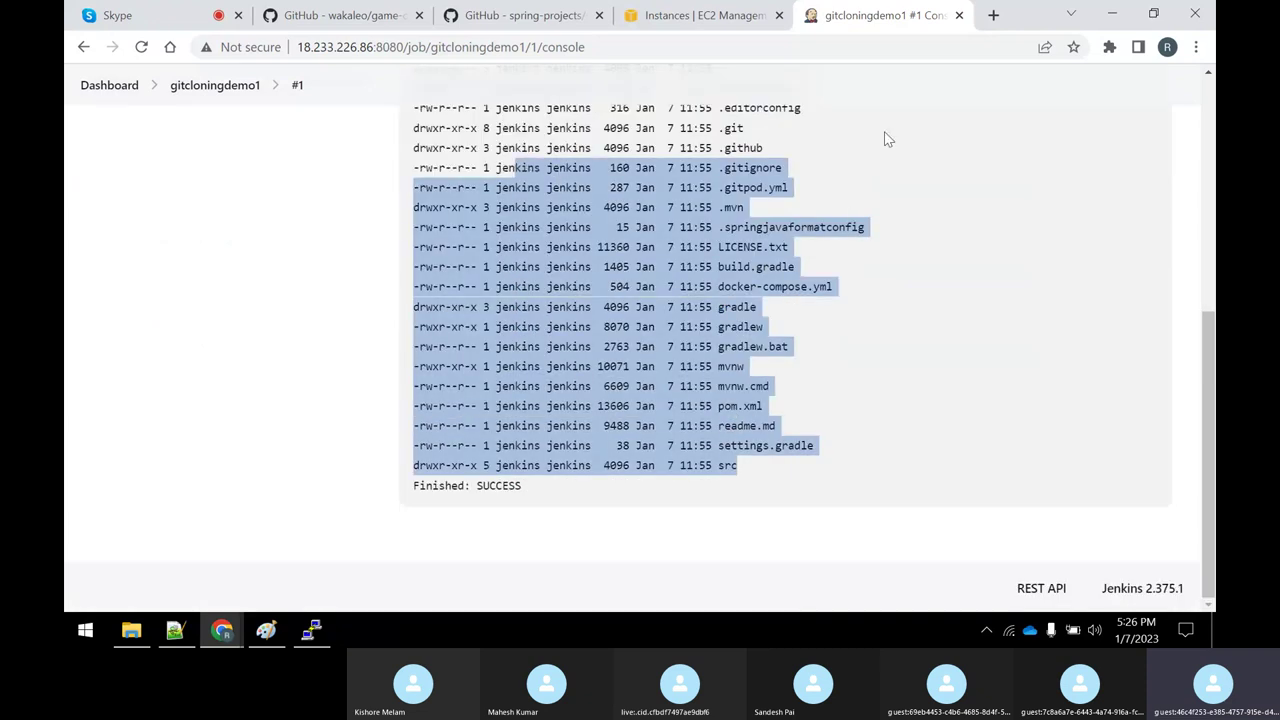
{"action": "left_click", "coordinate": [751, 254]}
{"action": "scroll", "coordinate": [907, 378], "scroll_direction": "up", "scroll_amount": 5}
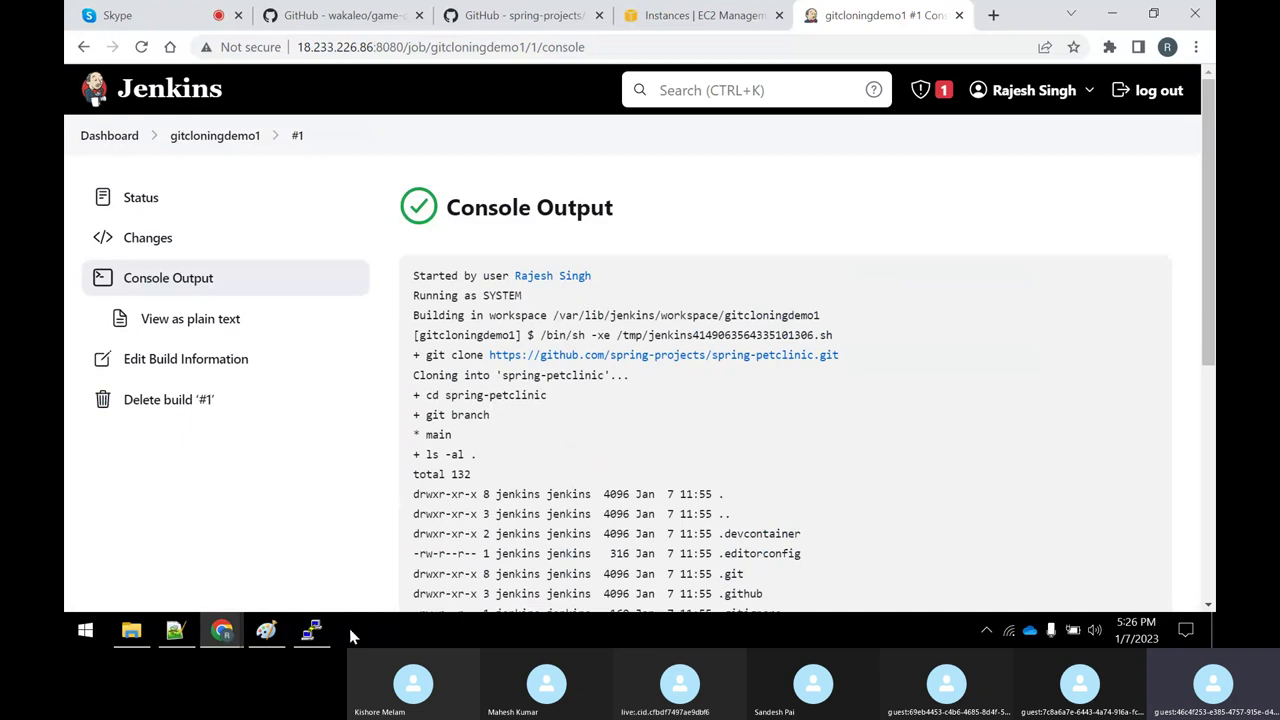
Step: Switch to the Jenkins server's PuTTY terminal and highlight the workspace folder in the earlier directory listing
{"action": "left_click", "coordinate": [312, 630]}
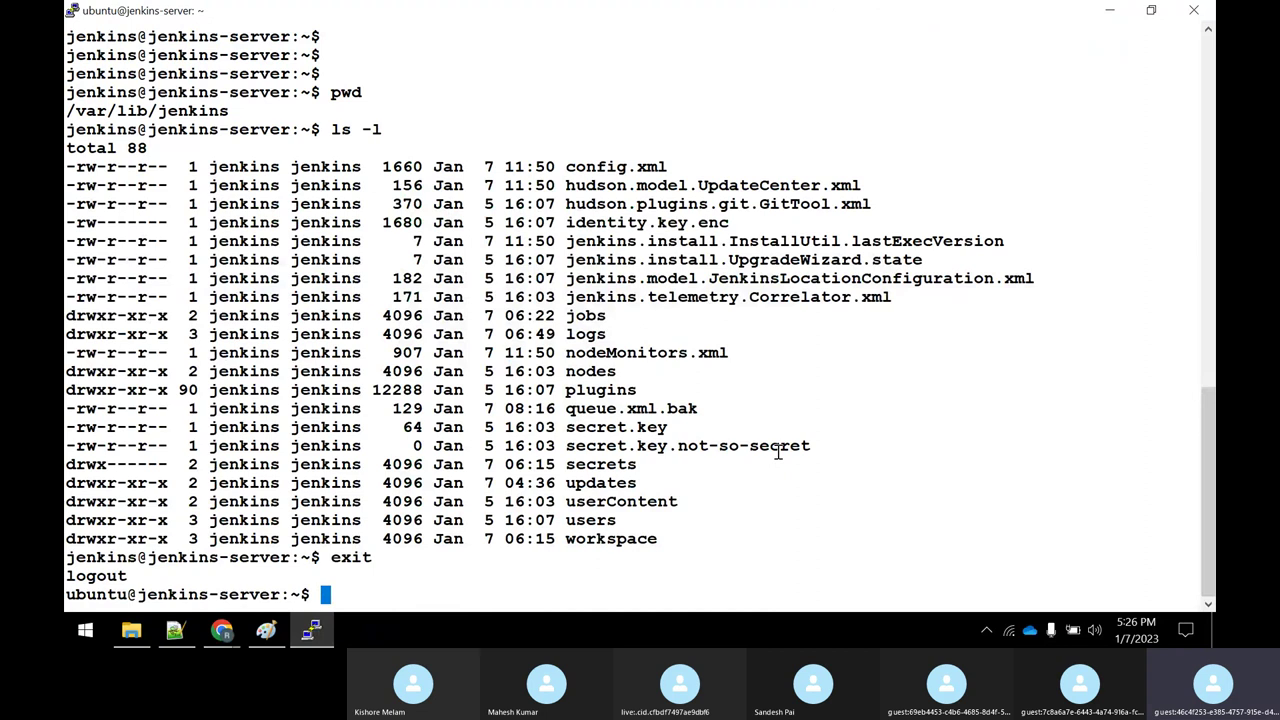
{"action": "double_click", "coordinate": [612, 539]}
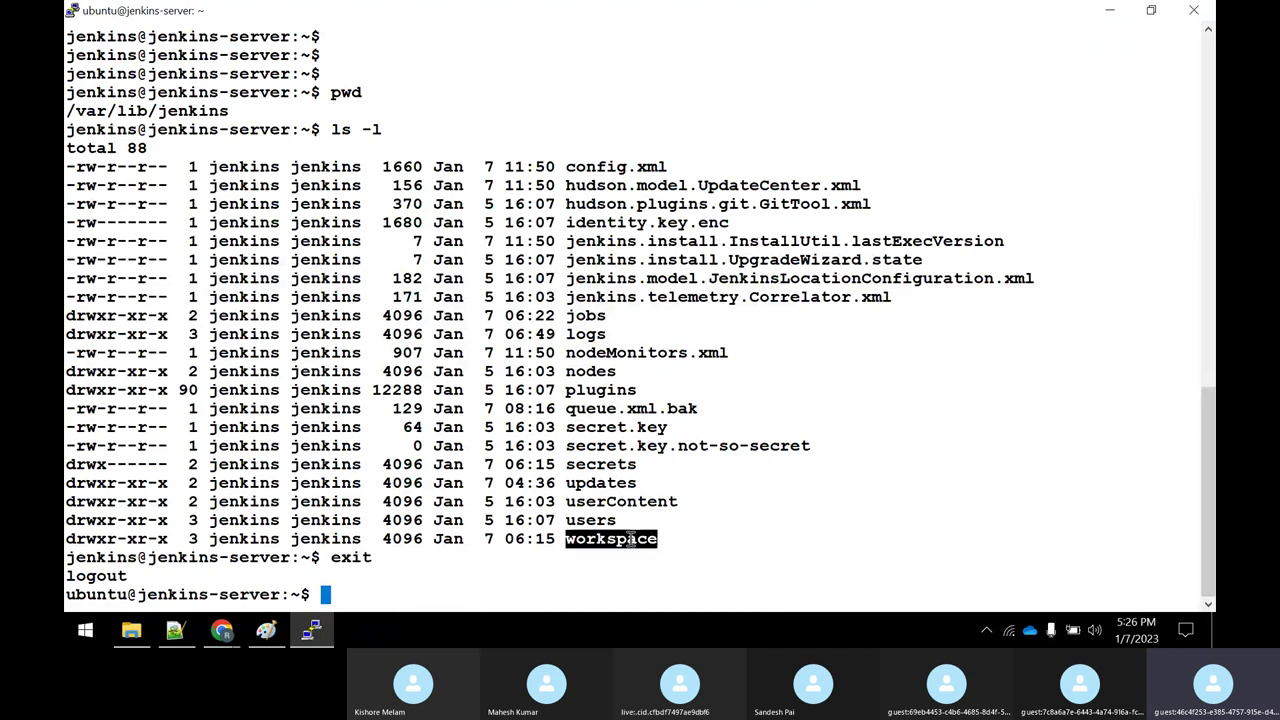
Step: Try to change into the folder with "cd wo" as the ubuntu user, and list the current directory
{"action": "type", "text": "cd wo"}
{"action": "key", "text": "Return"}
{"action": "type", "text": "cd"}
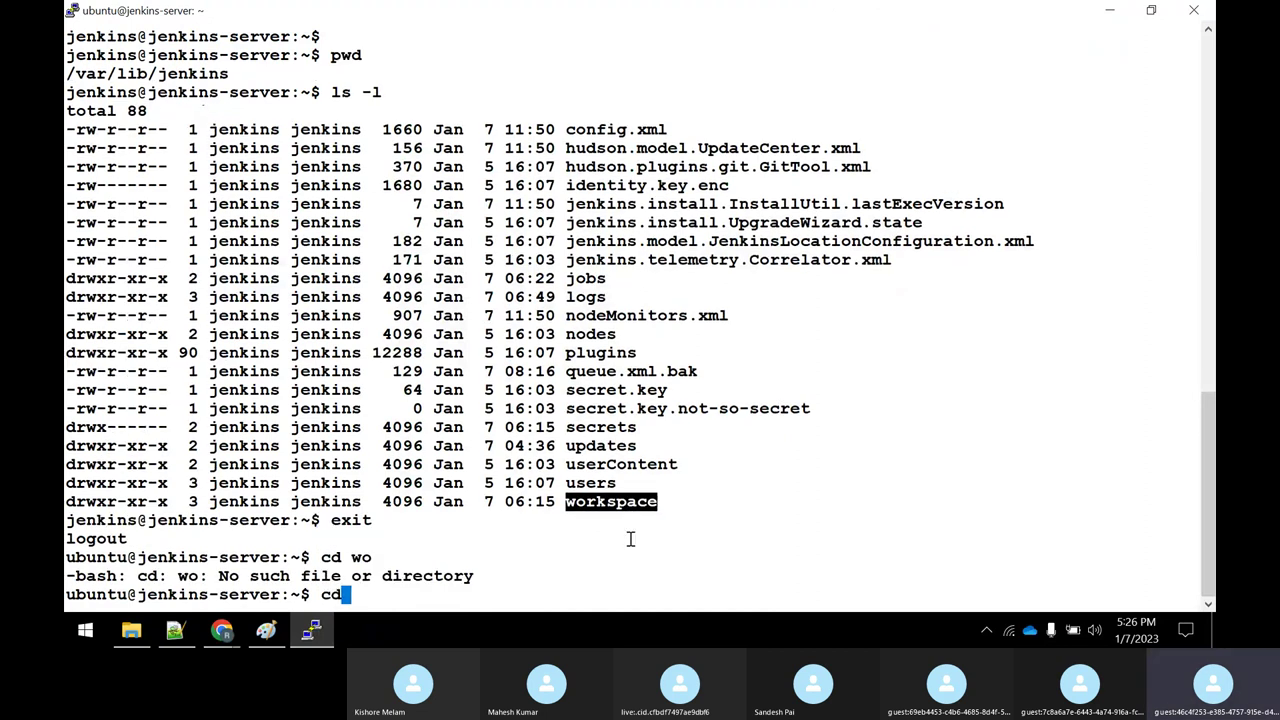
{"action": "key", "text": "BackSpace"}
{"action": "key", "text": "BackSpace"}
{"action": "type", "text": "ls"}
{"action": "key", "text": "Return"}
Step: Switch to the jenkins account with "sudo su - jenkins" and list its home directory with "ls -l"
{"action": "type", "text": "sudo su - jenkins"}
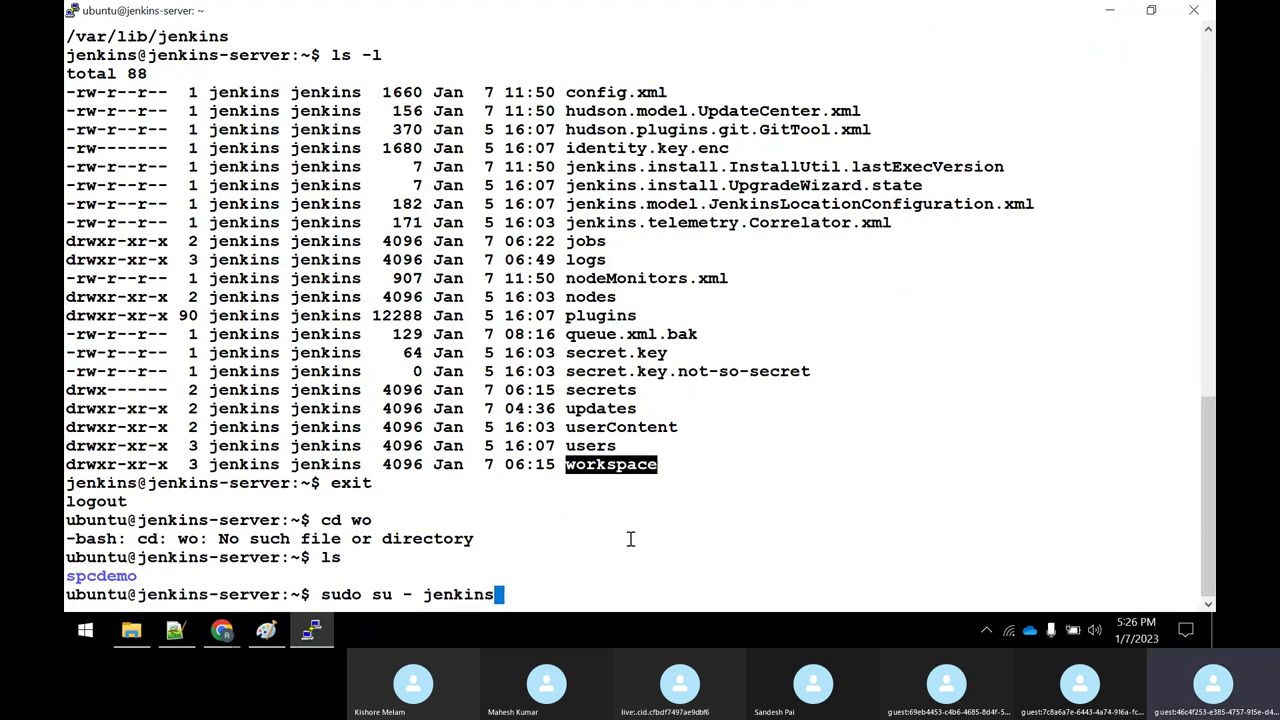
{"action": "key", "text": "Return"}
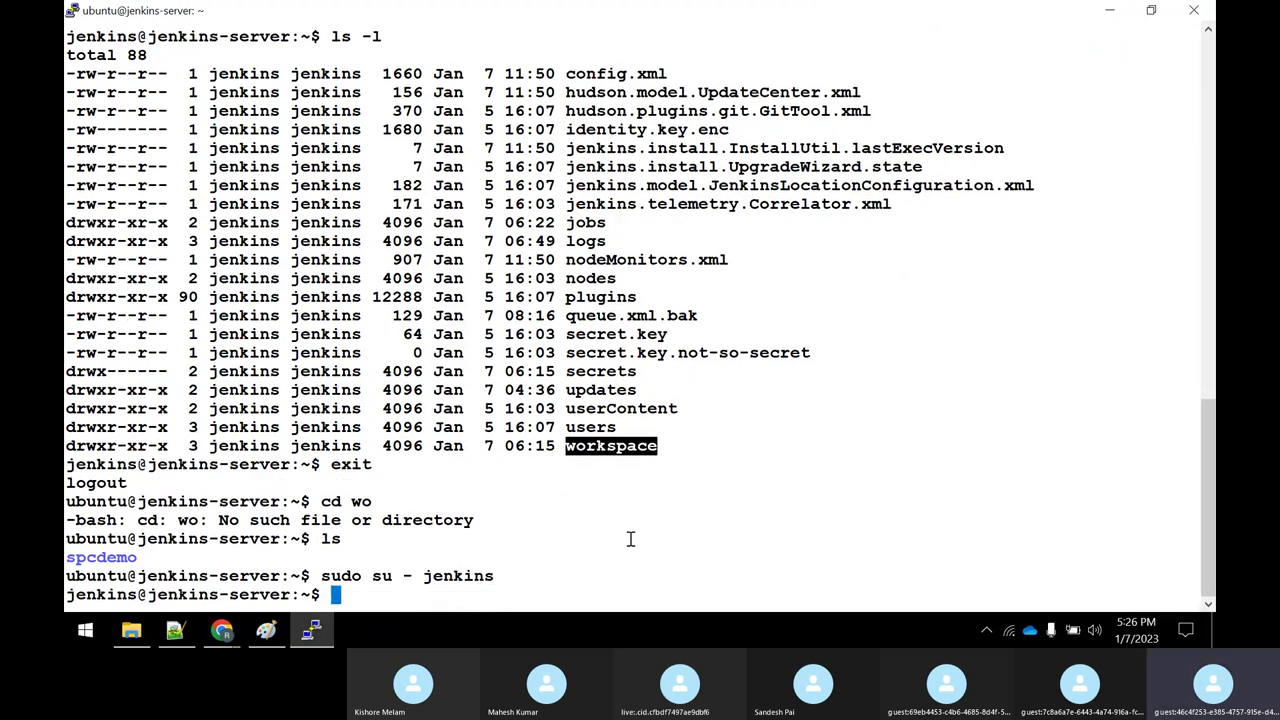
{"action": "type", "text": "ls -l"}
{"action": "key", "text": "Return"}
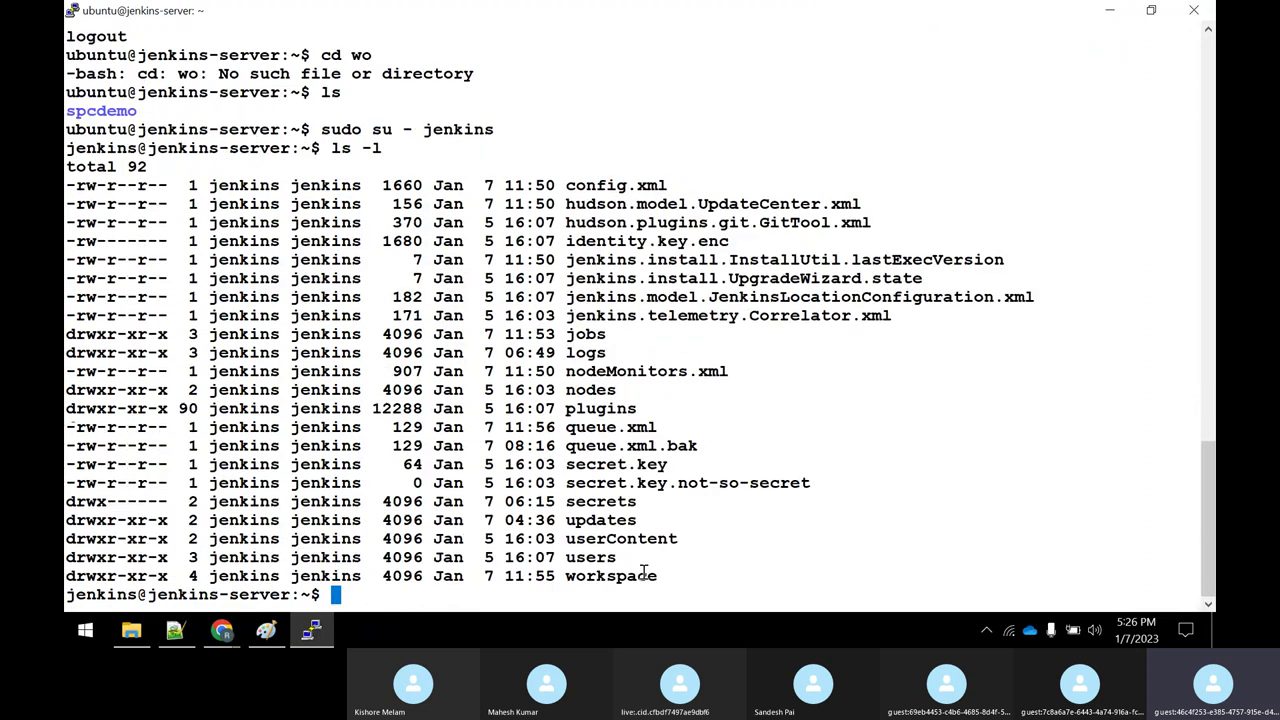
Step: Change into the workspace directory and list the job folders in it
{"action": "type", "text": "cd w"}
{"action": "key", "text": "Tab"}
{"action": "key", "text": "Return"}
{"action": "type", "text": "ls"}
{"action": "key", "text": "Return"}
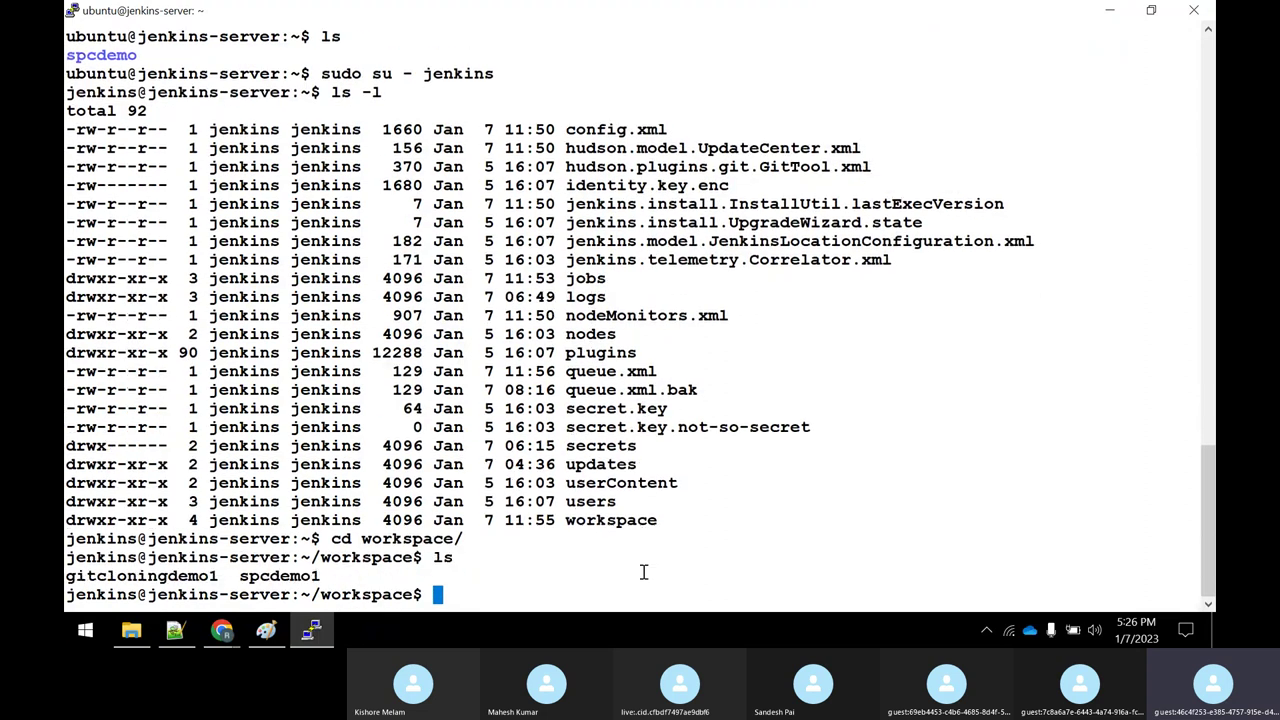
Step: Check the job in Jenkins, return to the terminal, enter gitcloningdemo1/spring-petclinic, and list and highlight the cloned files
{"action": "type", "text": "cd"}
{"action": "left_click", "coordinate": [222, 630]}
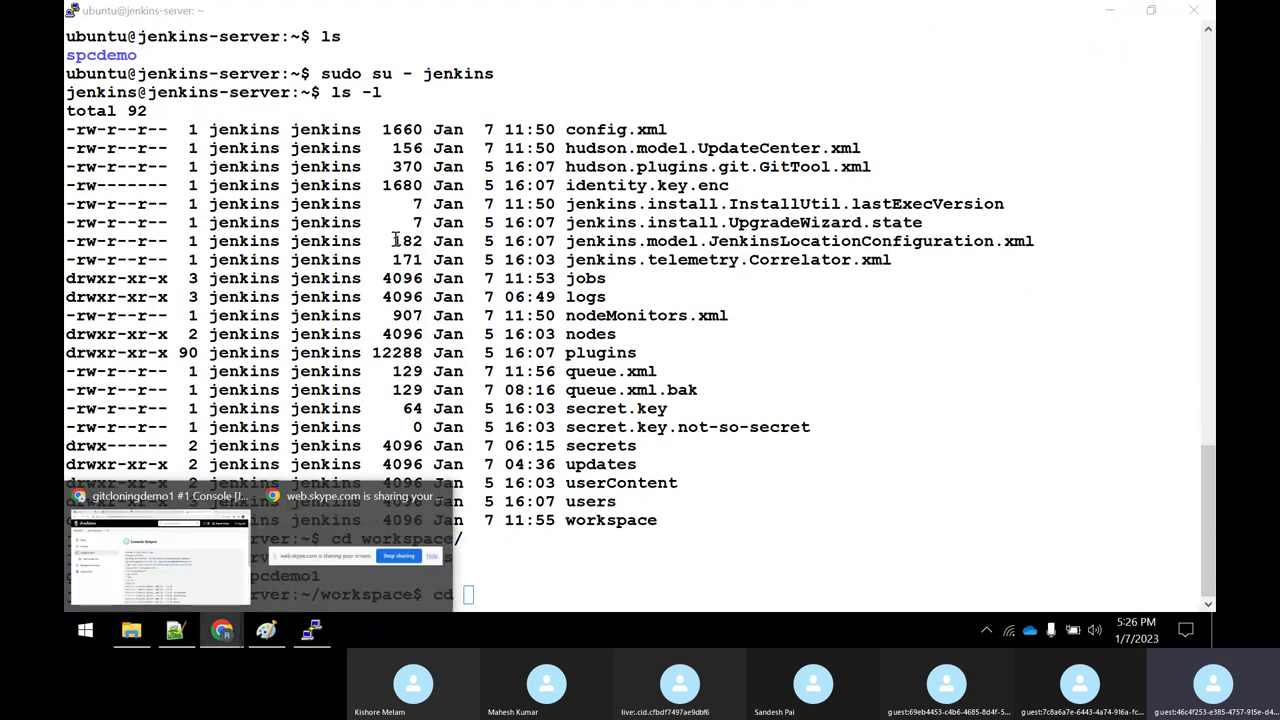
{"action": "left_click", "coordinate": [168, 539]}
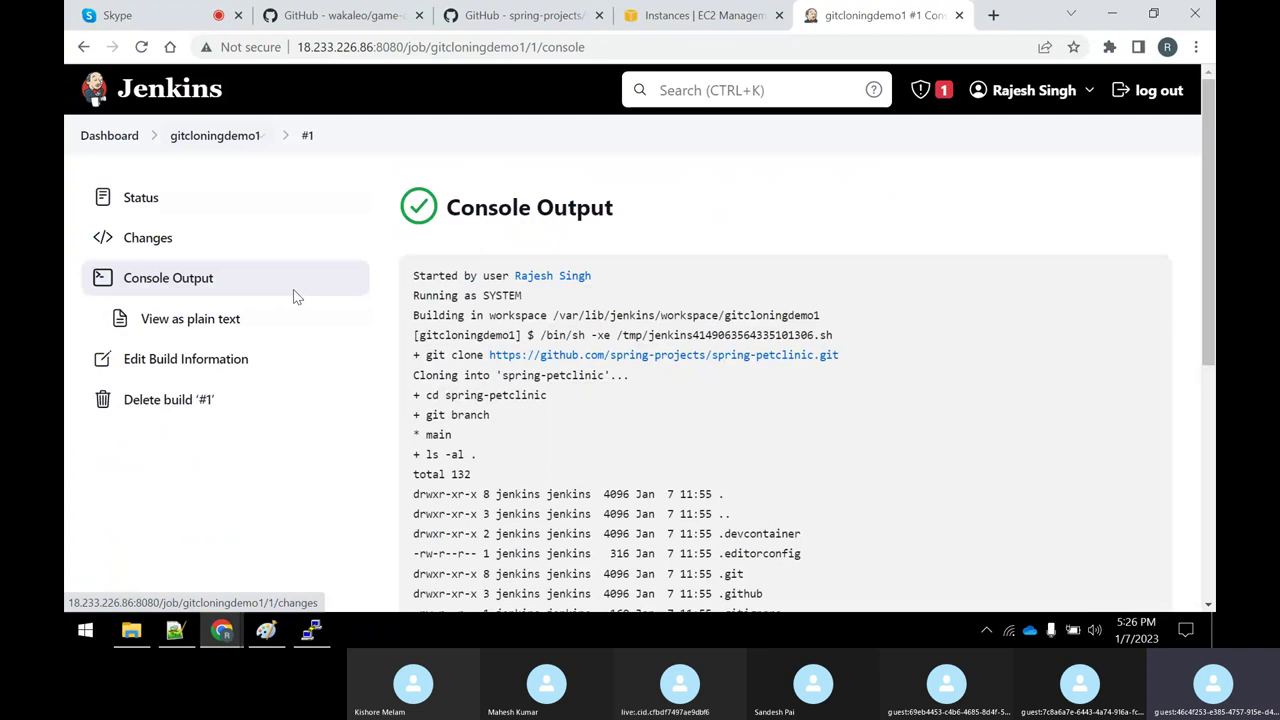
{"action": "key", "text": "alt+Tab"}
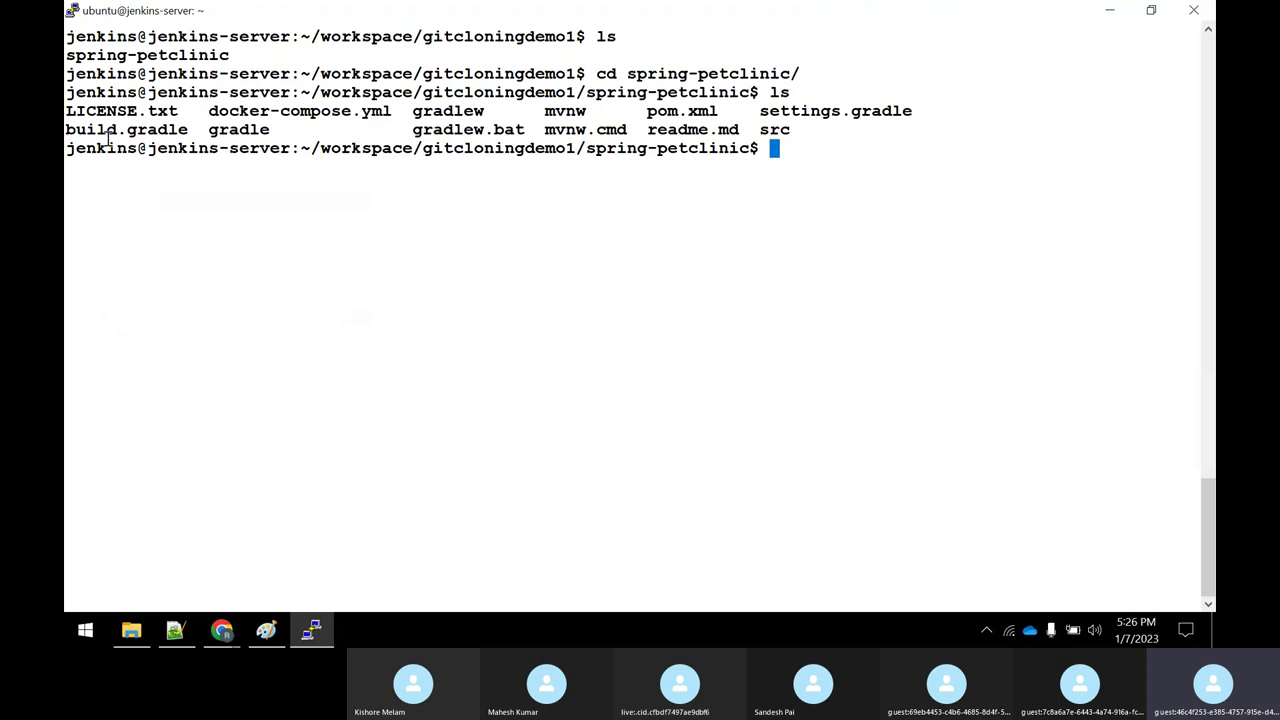
{"action": "left_click_drag", "start_coordinate": [66, 110], "coordinate": [935, 135]}
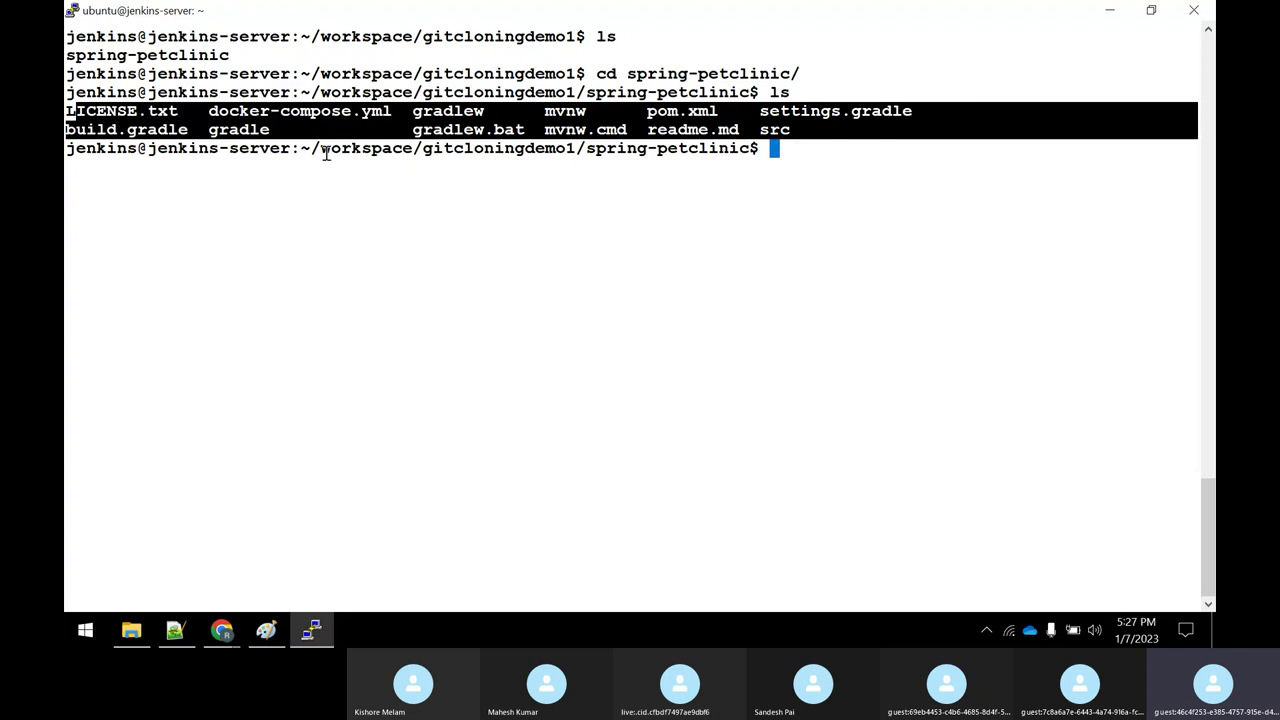
Step: Highlight the workspace part of the prompt, print the working directory with pwd, and highlight the printed path through the workspace folder
{"action": "left_click_drag", "start_coordinate": [322, 149], "coordinate": [394, 146]}
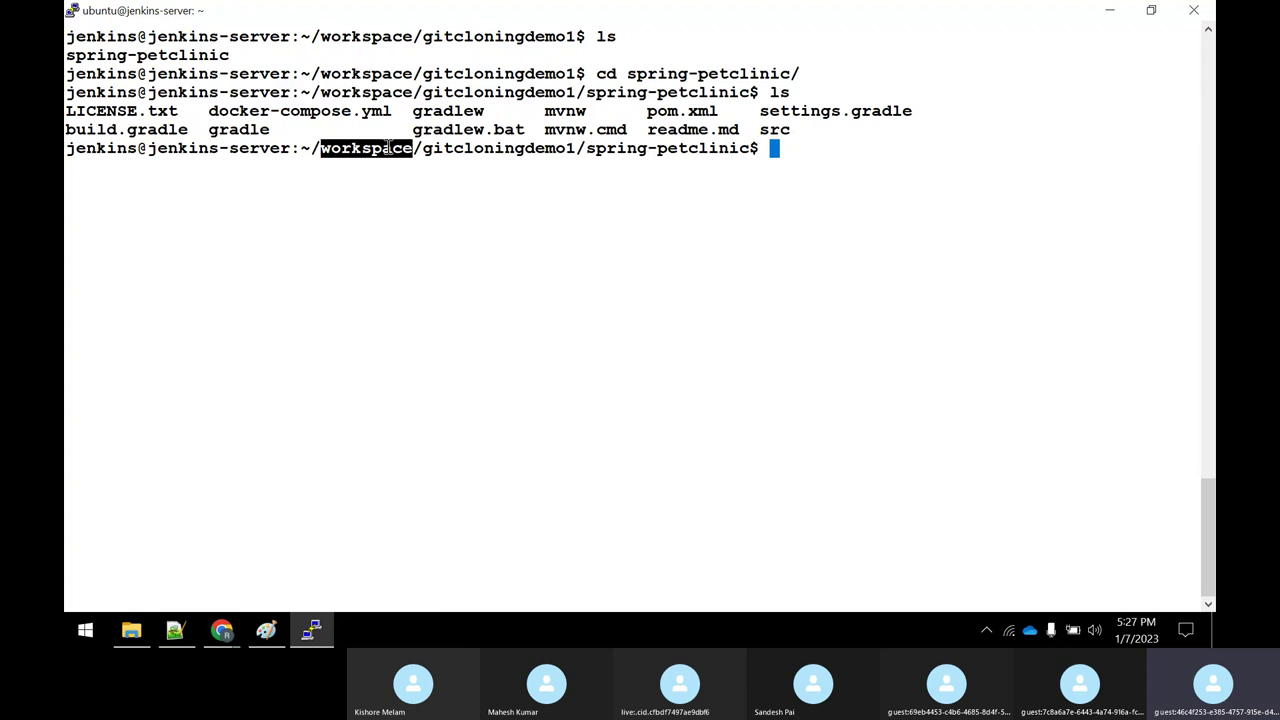
{"action": "left_click", "coordinate": [365, 148]}
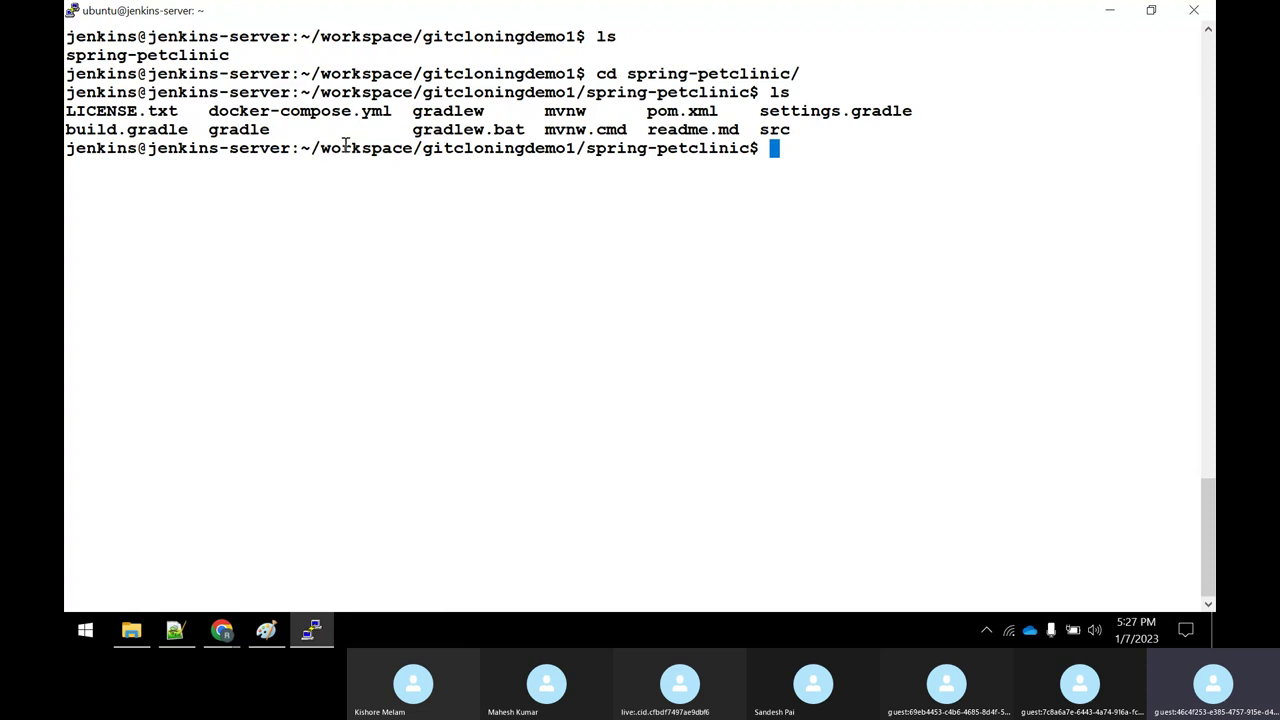
{"action": "left_click_drag", "start_coordinate": [312, 148], "coordinate": [402, 150]}
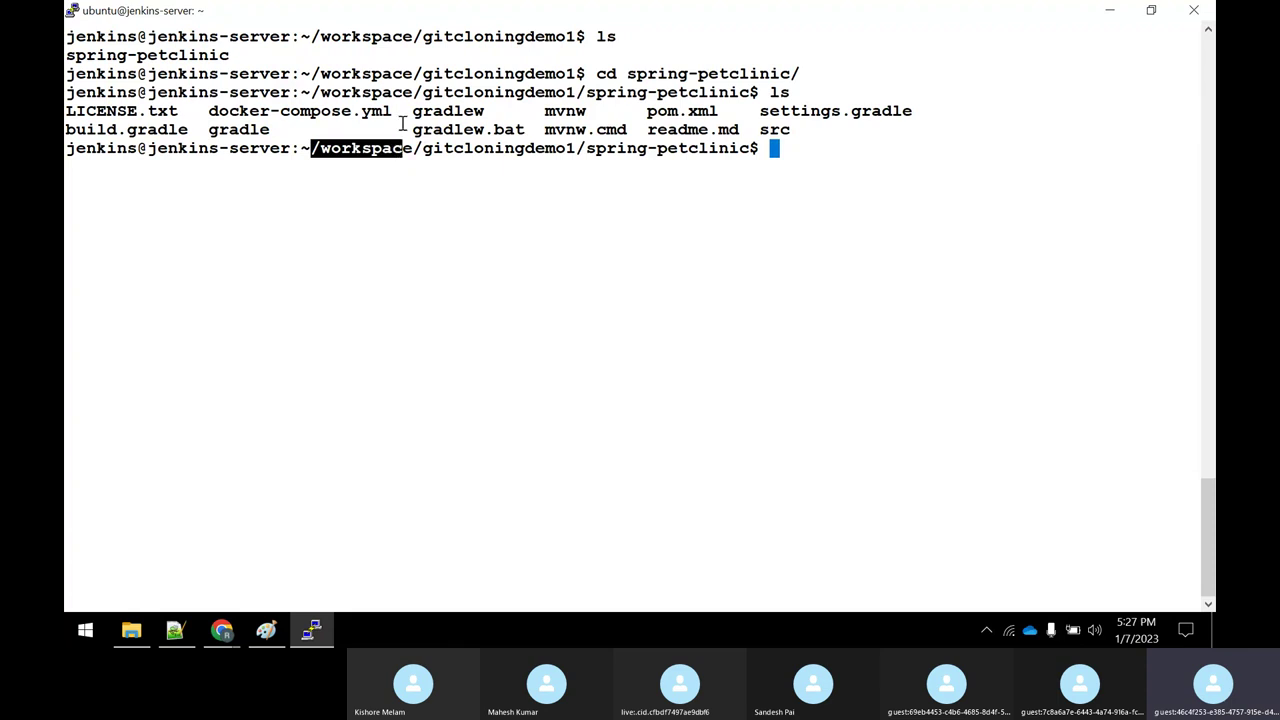
{"action": "type", "text": "pwd"}
{"action": "key", "text": "Return"}
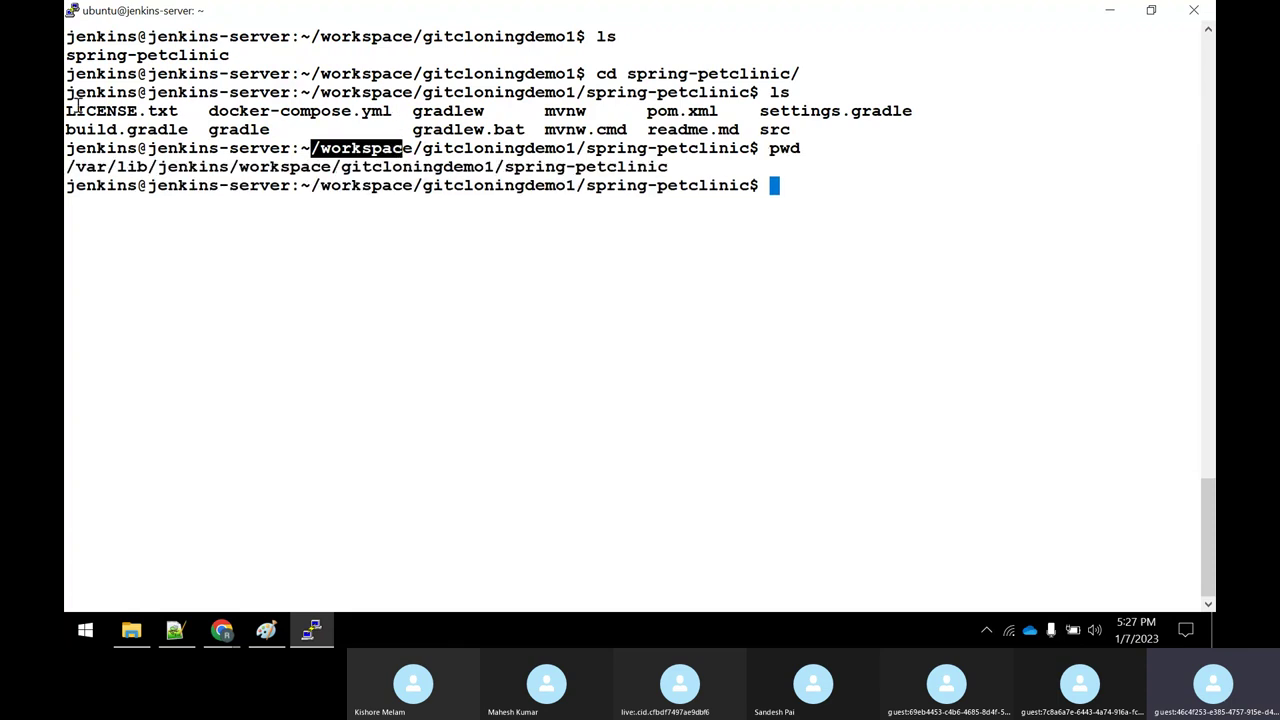
{"action": "left_click_drag", "start_coordinate": [67, 167], "coordinate": [352, 170]}
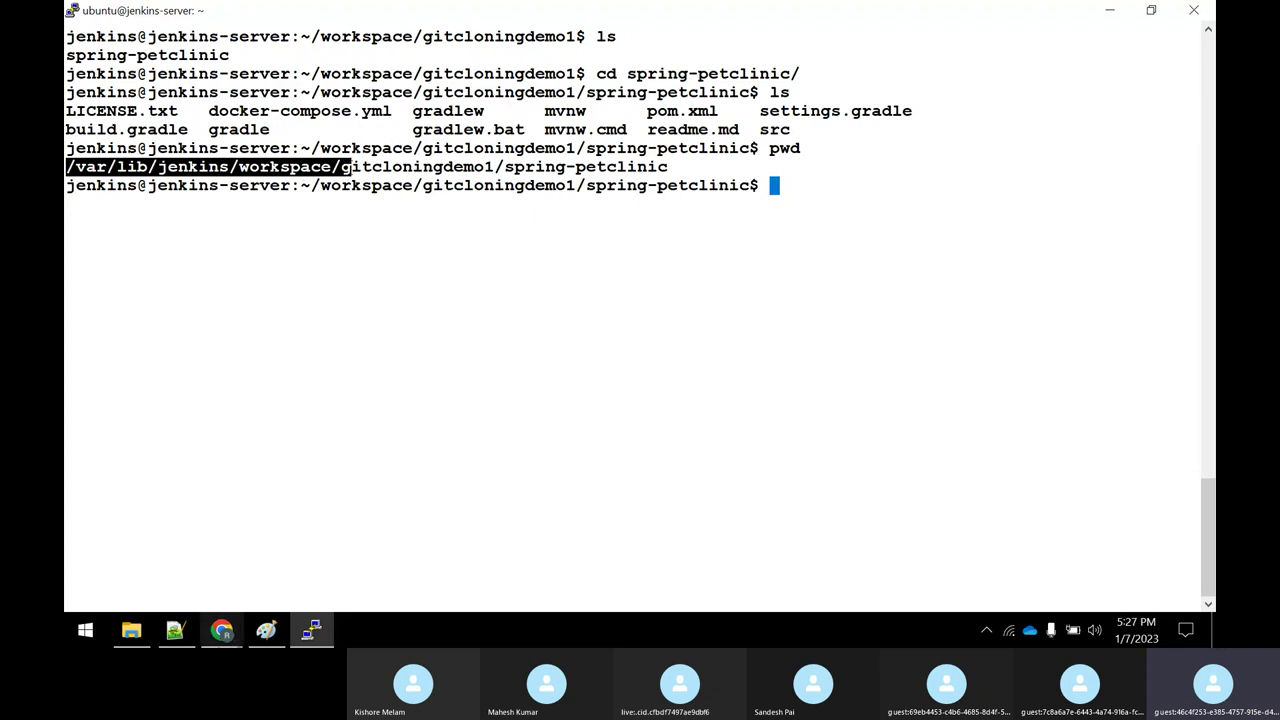
Step: Glance at the gitcloningdemo1 console output in Jenkins, return to the terminal, and highlight spring-petclinic in the prompt
{"action": "left_click", "coordinate": [222, 630]}
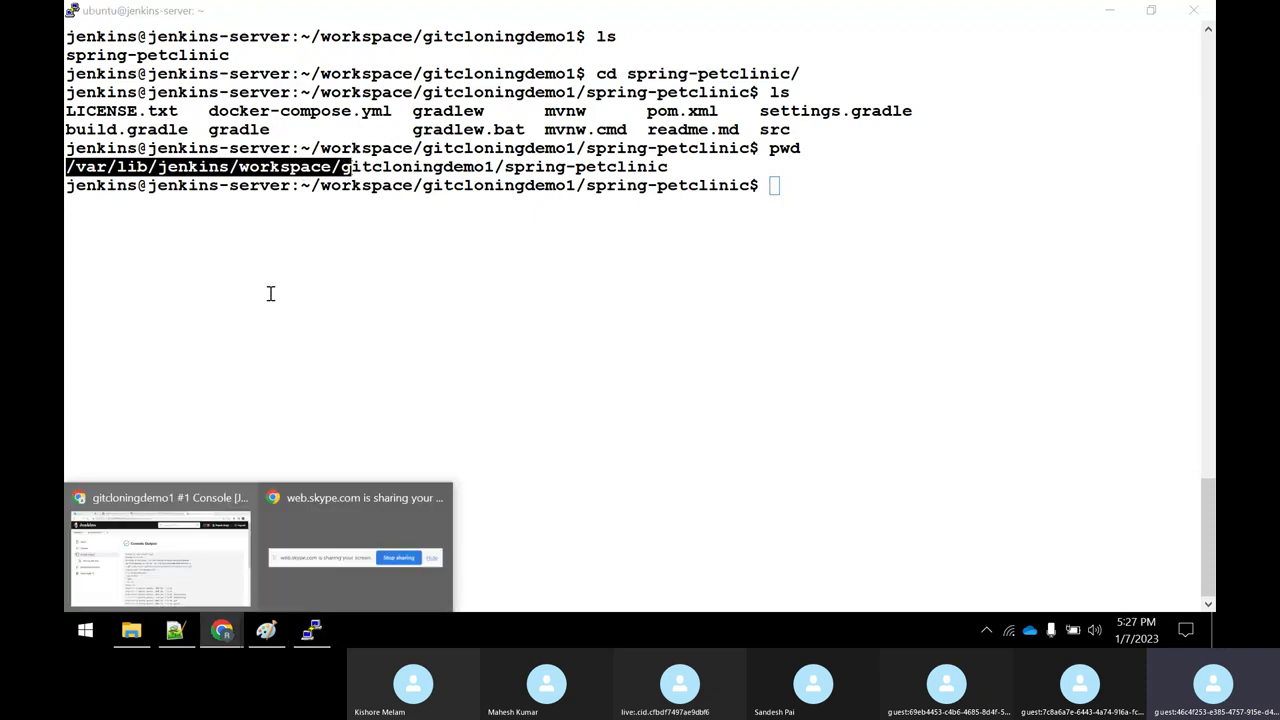
{"action": "left_click", "coordinate": [165, 593]}
{"action": "key", "text": "alt+Tab"}
{"action": "left_click", "coordinate": [421, 190]}
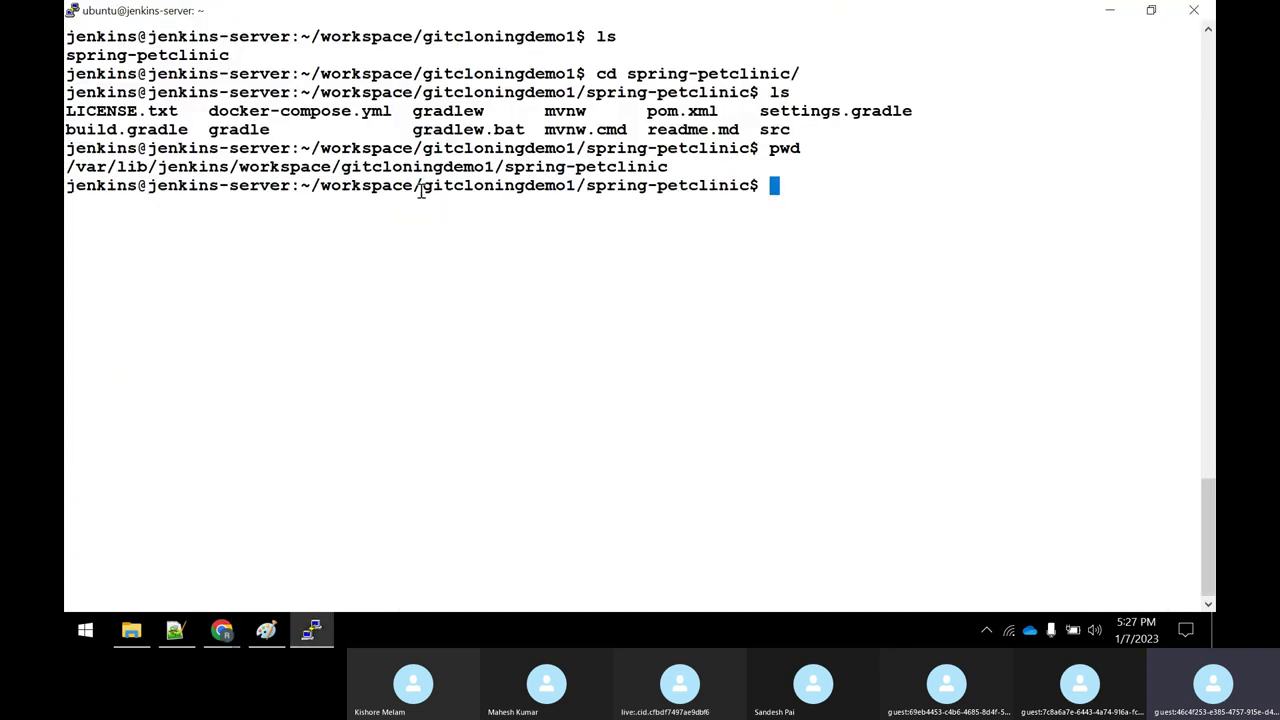
{"action": "left_click_drag", "start_coordinate": [597, 186], "coordinate": [719, 186]}
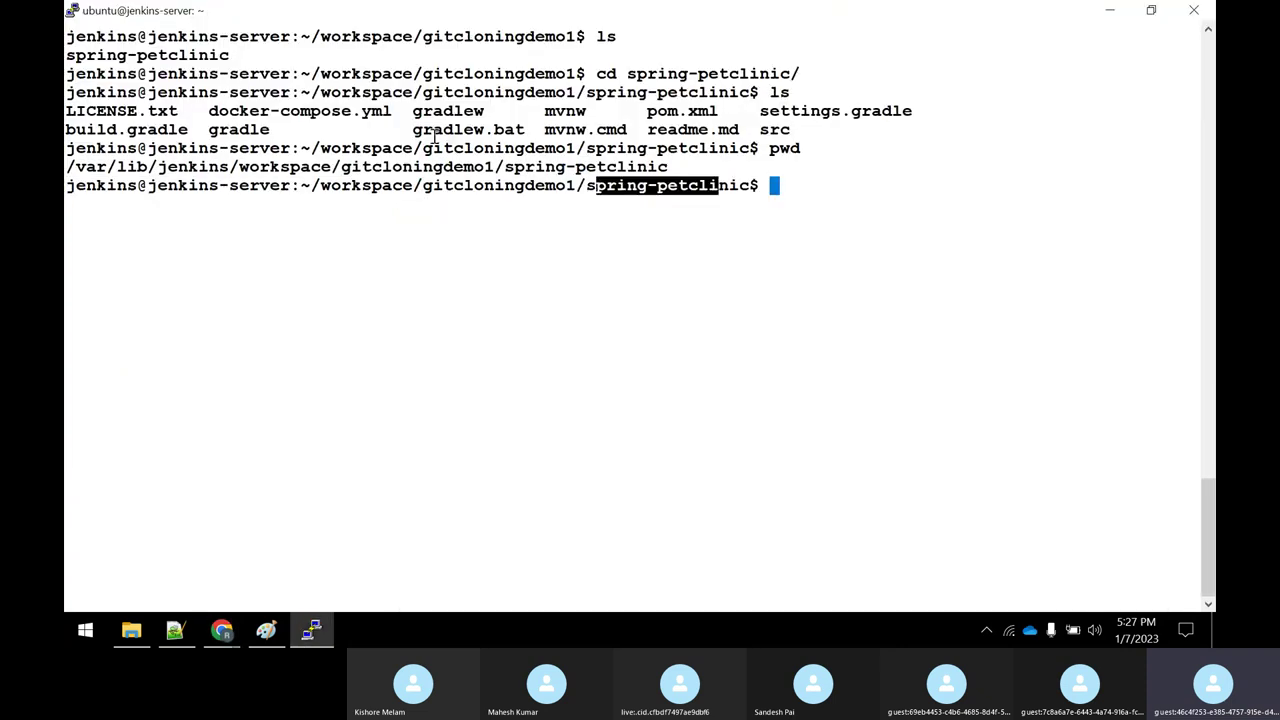
{"action": "left_click", "coordinate": [864, 171]}
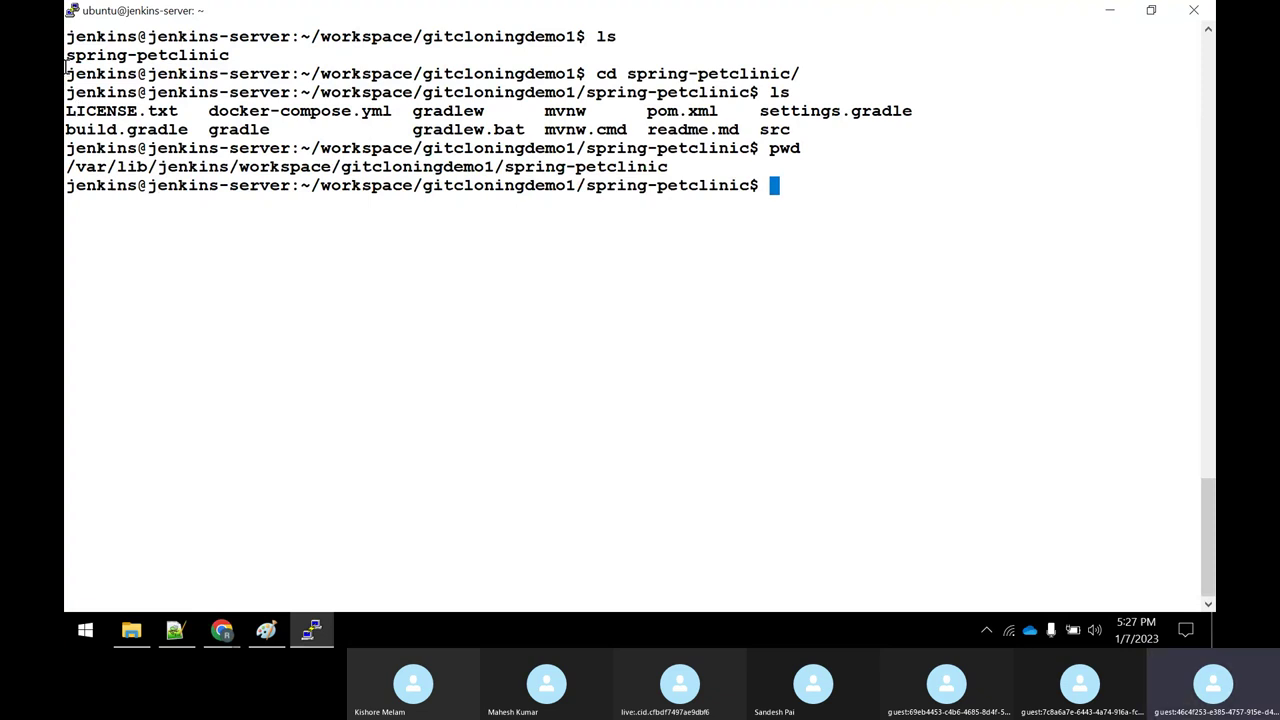
Step: Print the working directory with pwd and try to list the cloned files in long format
{"action": "type", "text": "pwd"}
{"action": "key", "text": "Return"}
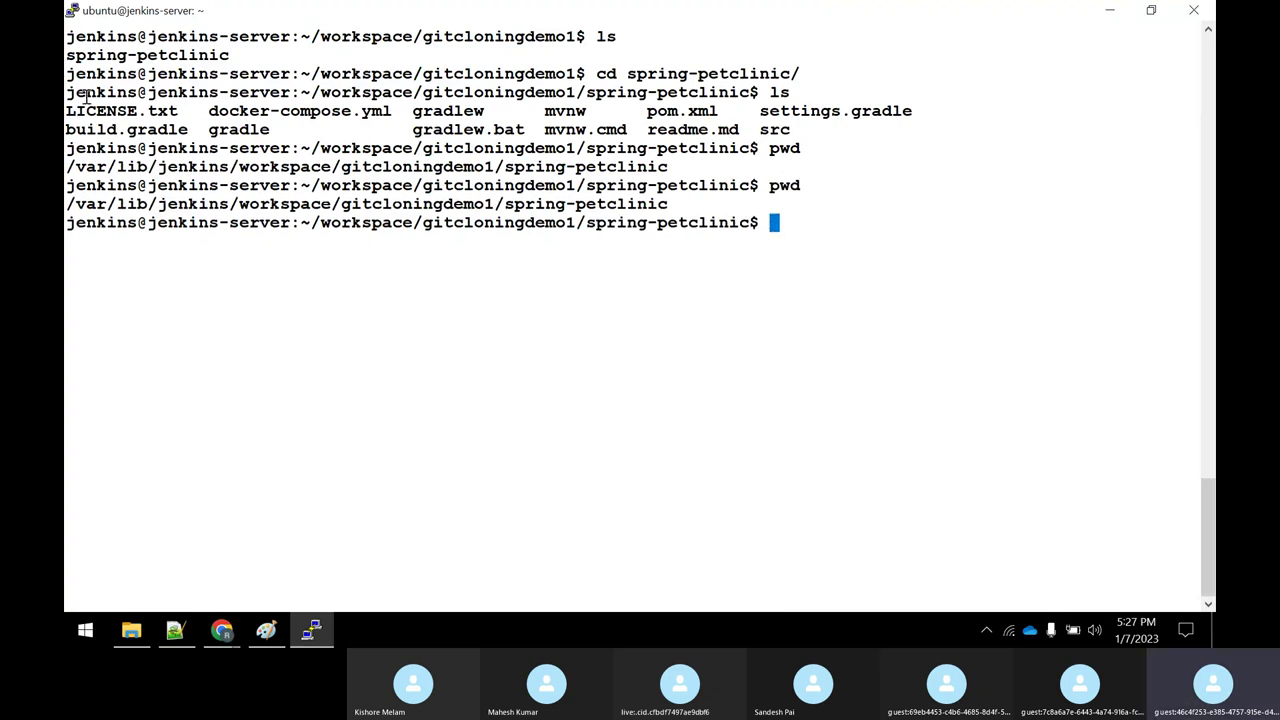
{"action": "type", "text": "l s-l"}
{"action": "key", "text": "Return"}
{"action": "type", "text": "ls -l"}
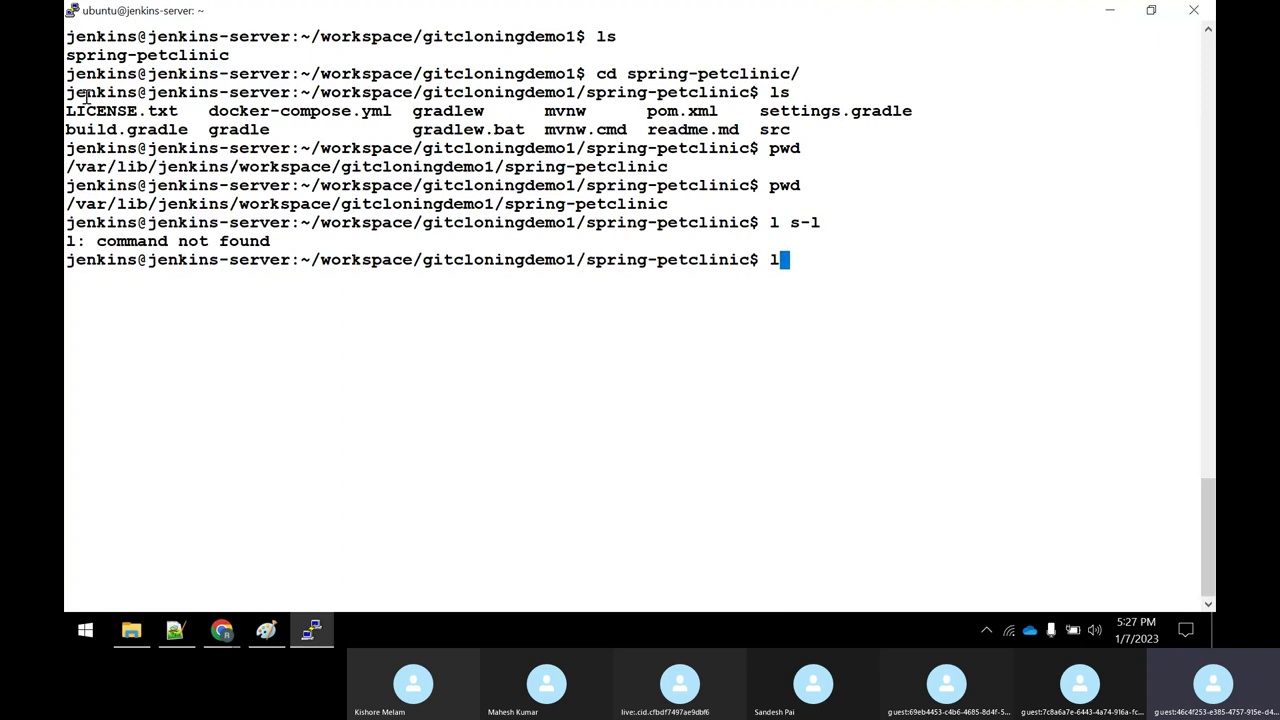
{"action": "key", "text": "BackSpace"}
{"action": "key", "text": "BackSpace"}
{"action": "key", "text": "BackSpace"}
{"action": "key", "text": "BackSpace"}
{"action": "key", "text": "BackSpace"}
Step: Print the spring-petclinic folder's path with pwd again and list its contents in long format with "ls -l"
{"action": "type", "text": "pwd"}
{"action": "key", "text": "Return"}
{"action": "type", "text": "ls -l"}
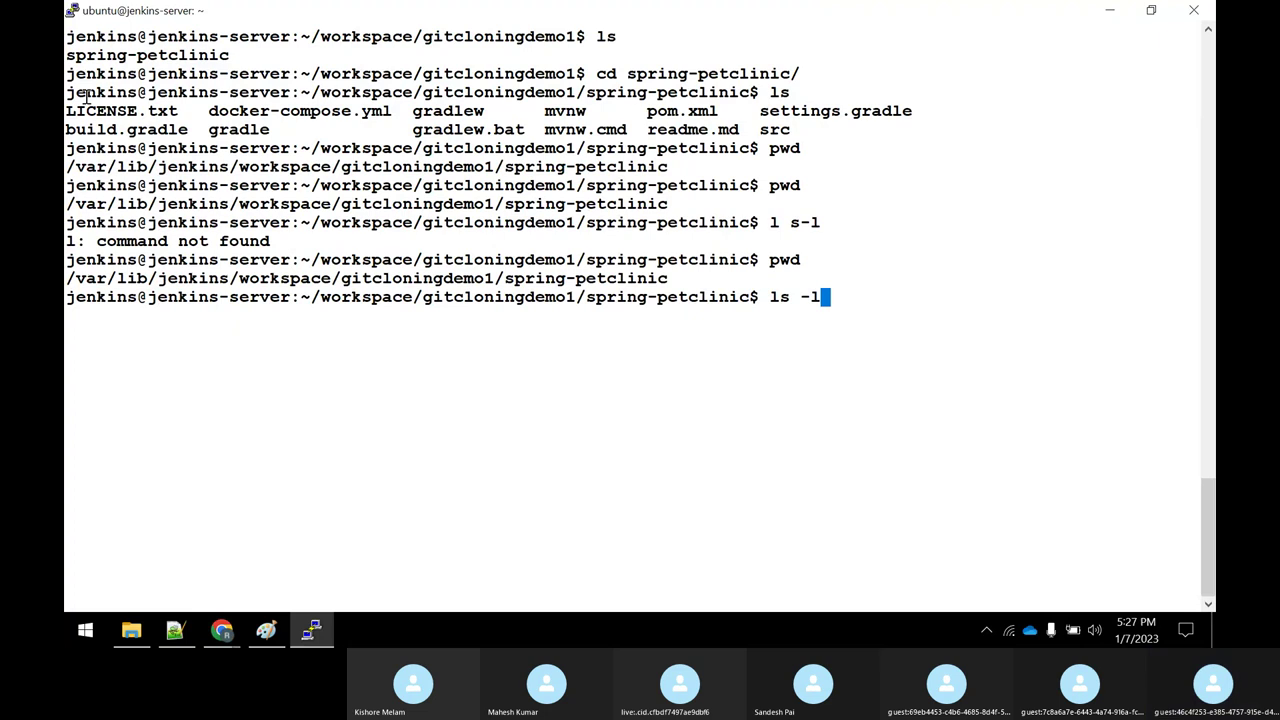
{"action": "key", "text": "Return"}
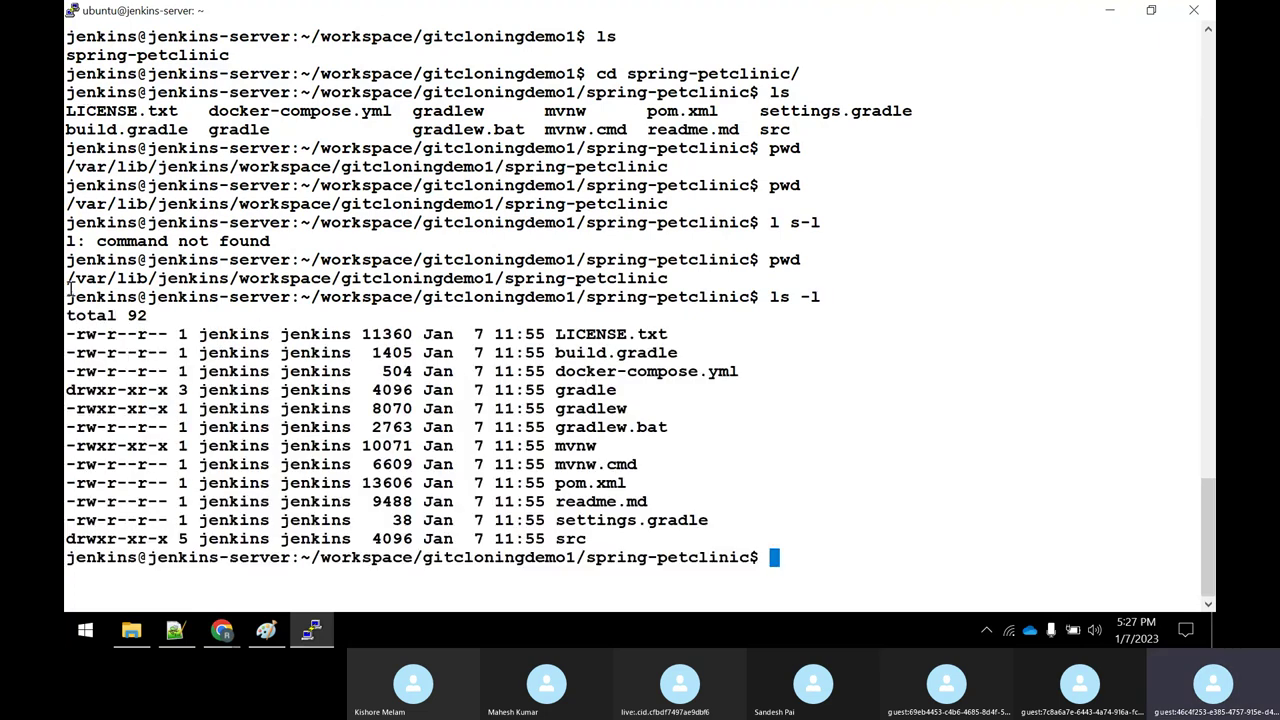
Step: Copy the last pwd and "ls -l" commands with their output into Jenkins-notes.txt in Notepad++, below the "let's clone" line
{"action": "left_click_drag", "start_coordinate": [66, 260], "coordinate": [773, 538]}
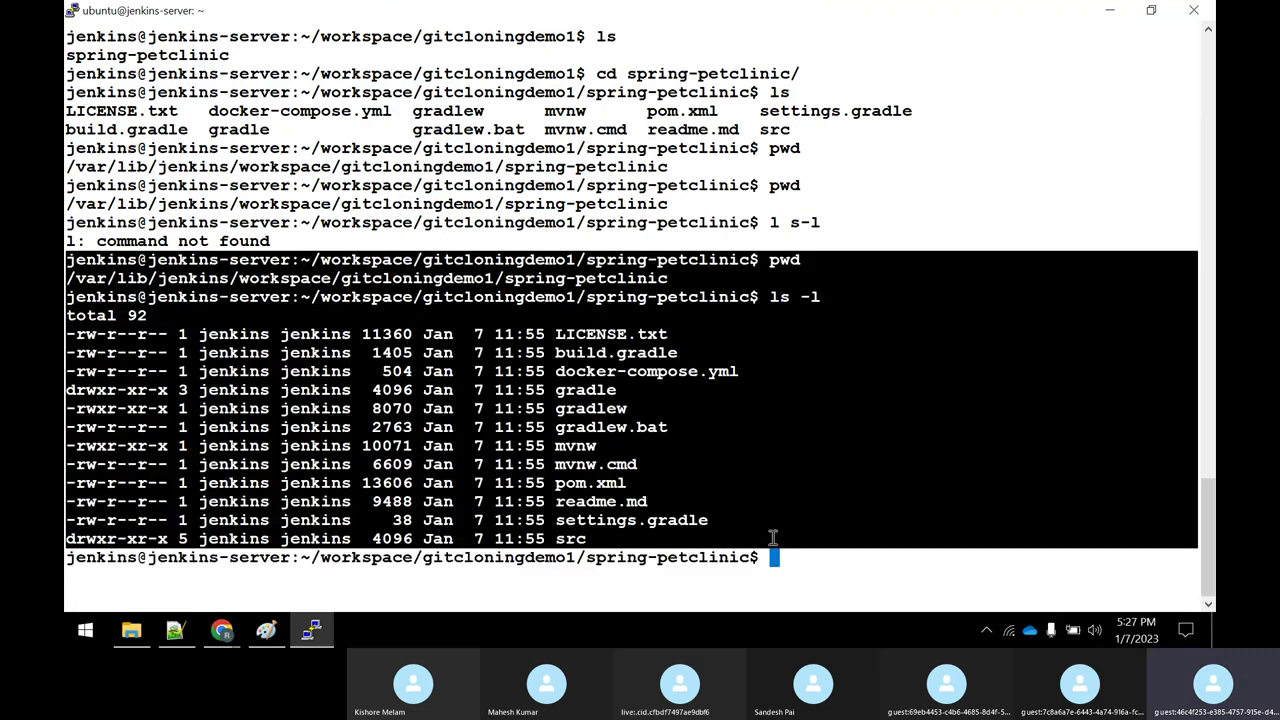
{"action": "left_click", "coordinate": [176, 630]}
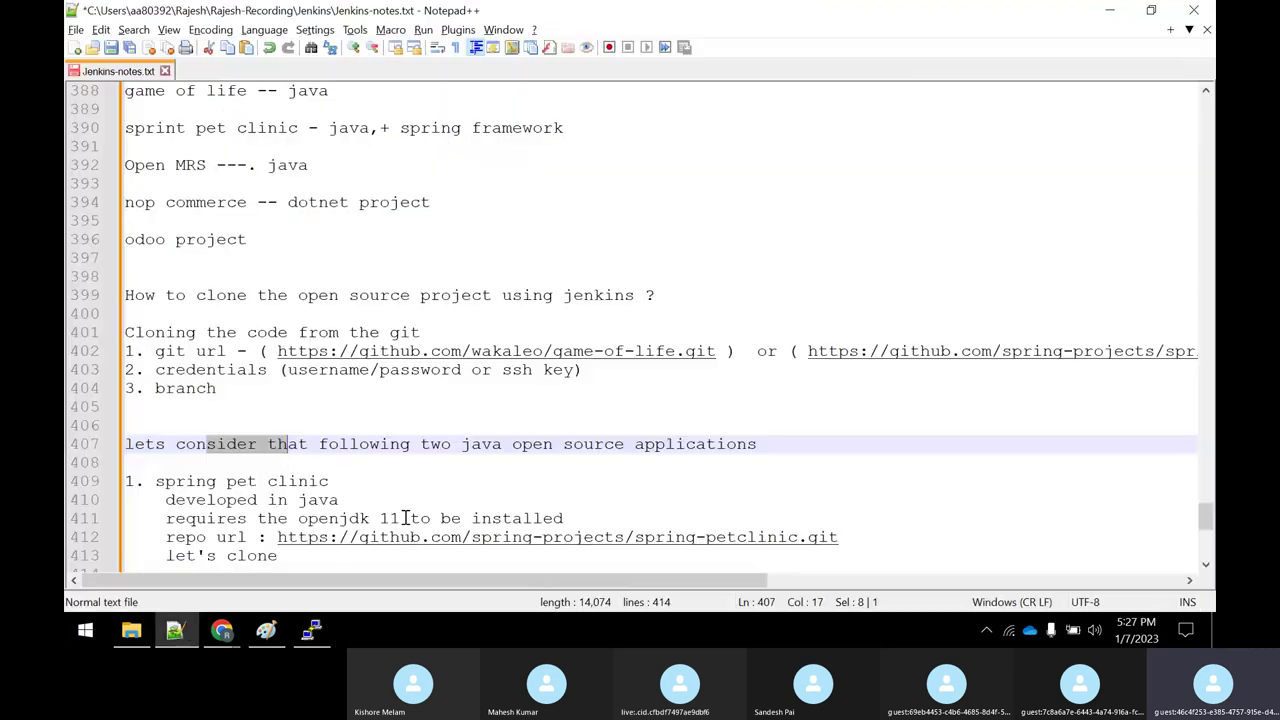
{"action": "scroll", "coordinate": [319, 343], "scroll_direction": "down", "scroll_amount": 4}
{"action": "left_click", "coordinate": [319, 343]}
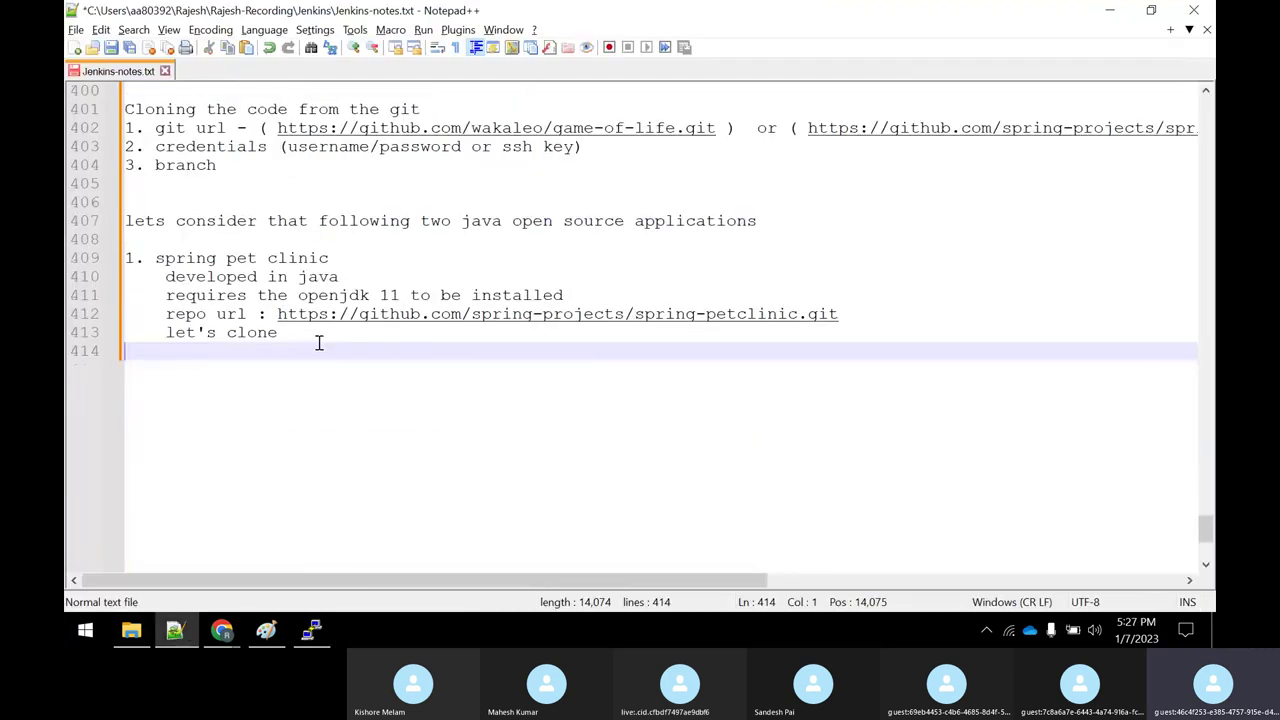
{"action": "key", "text": "Return"}
{"action": "key", "text": "Return"}
{"action": "type", "text": "jenkins@jenkins-server:~/workspace/gitcloningdemo1/spring-petclinic$ pwd /var/lib/jenkins/workspace/gitcloningdemo1/spring-petclinic jenkins@jenkins-server:~/workspace/gitcloningdemo1/spring-petclinic$ ls -l total 92 -rw-r--r-- 1 jenkins jenkins 11360 Jan  7 11:55 LICENSE.txt -rw-r--r-- 1 jenkins jenkins  1405 Jan  7 11:55 build.gradle -rw-r--r-- 1 jenkins jenkins   504 Jan  7 11:55 docker-compose.yml drwxr-xr-x 3 jenkins jenkins  4096 Jan  7 11:55 gradle -rwxr-xr-x 1 jenkins jenkins  8070 Jan  7 11:55 gradlew -rw-r--r-- 1 jenkins jenkins  2763 Jan  7 11:55 gradlew.bat -rwxr-xr-x 1 jenkins jenkins 10071 Jan  7 11:55 mvnw -rw-r--r-- 1 jenkins jenkins  6609 Jan  7 11:55 mvnw.cmd -rw-r--r-- 1 jenkins jenkins 13606 Jan  7 11:55 pom.xml -rw-r--r-- 1 jenkins jenkins  9488 Jan  7 11:55 readme.md -rw-r--r-- 1 jenkins jenkins    38 Jan  7 11:55 settings.gradle drwxr-xr-x 5 jenkins jenkins  4096 Jan  7 11:55 src"}
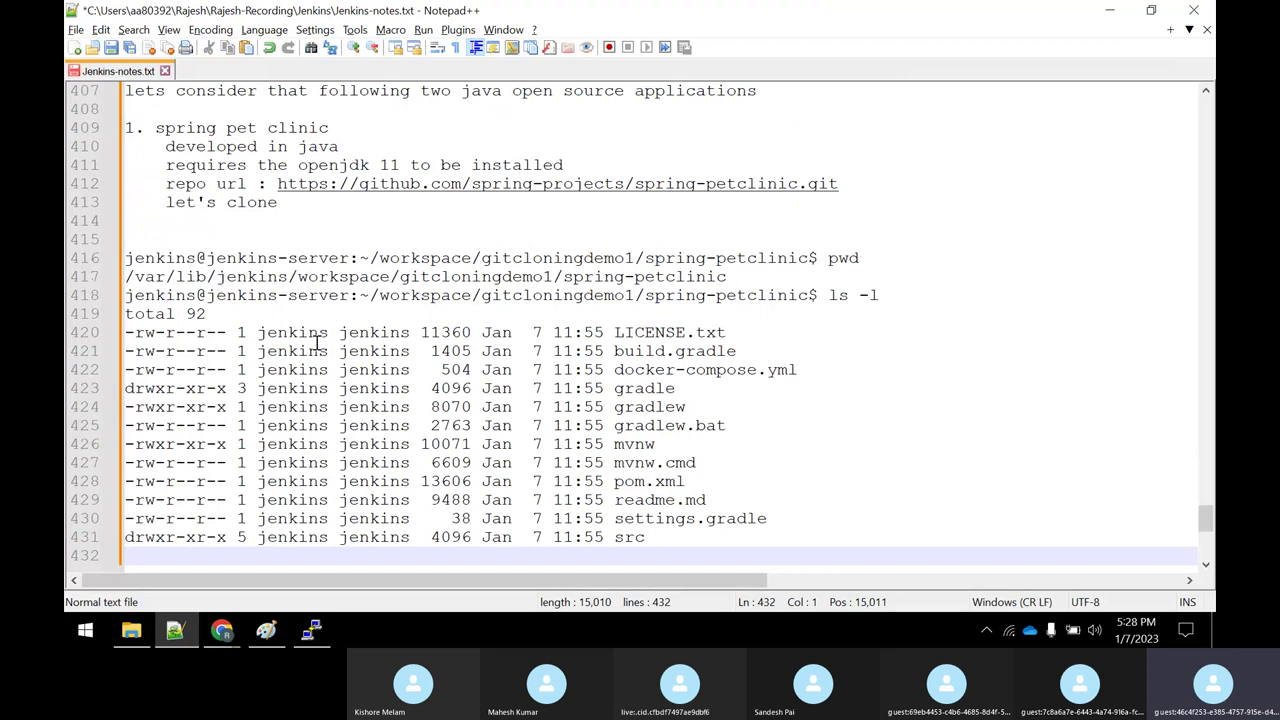
{"action": "key", "text": "Return"}
{"action": "key", "text": "Return"}
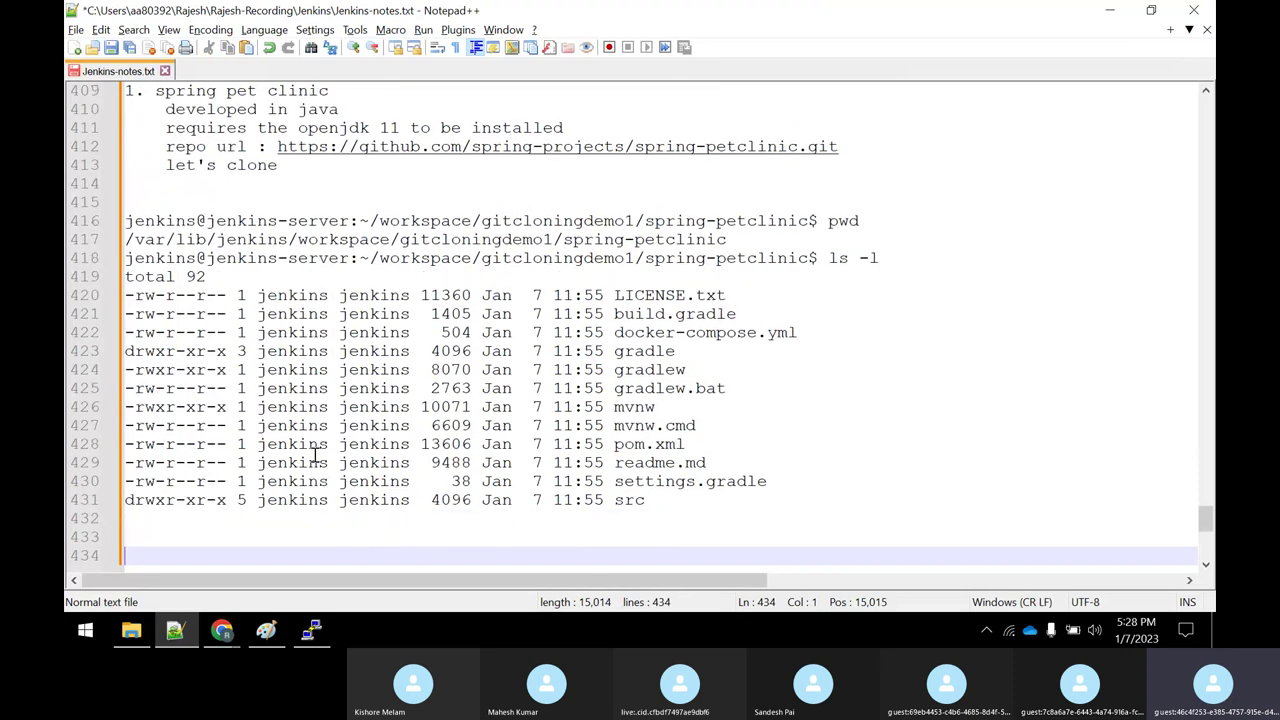
Step: Add the heading "2. Open MRS" below the pasted listing, with the indented line "developed in java" under it
{"action": "type", "text": "2. Open MR"}
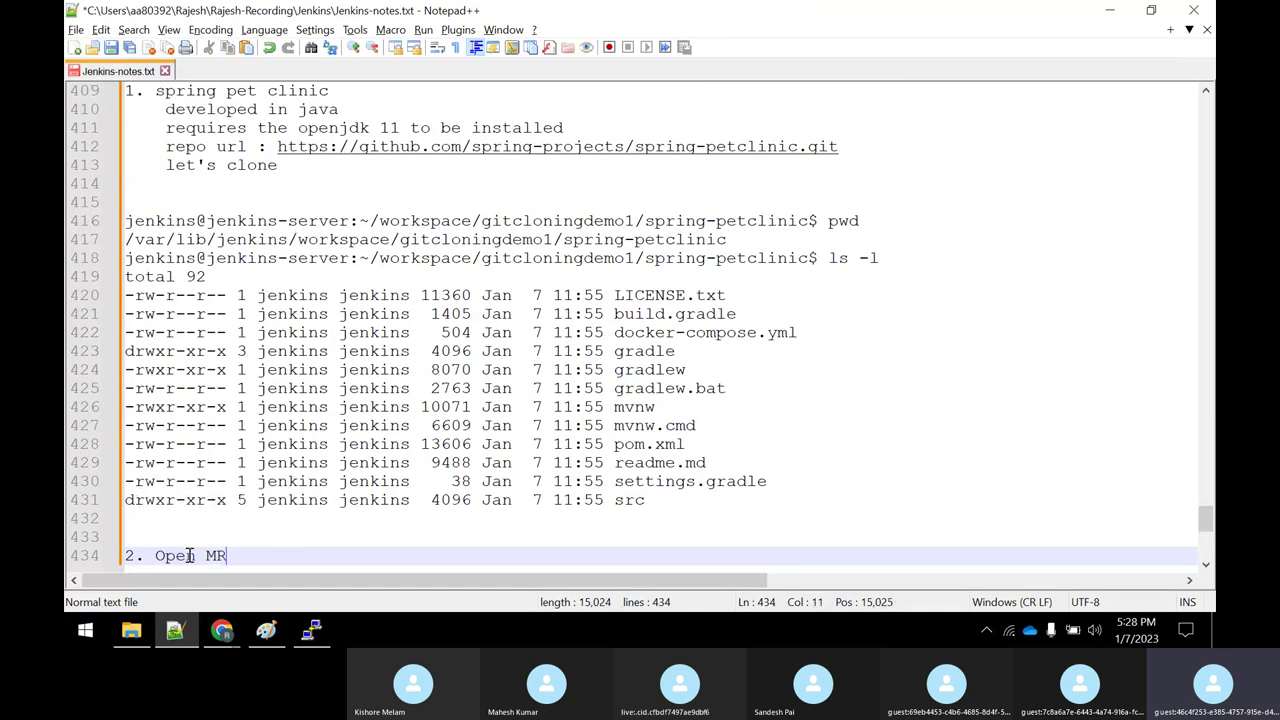
{"action": "type", "text": "S"}
{"action": "key", "text": "Return"}
{"action": "key", "text": "BackSpace"}
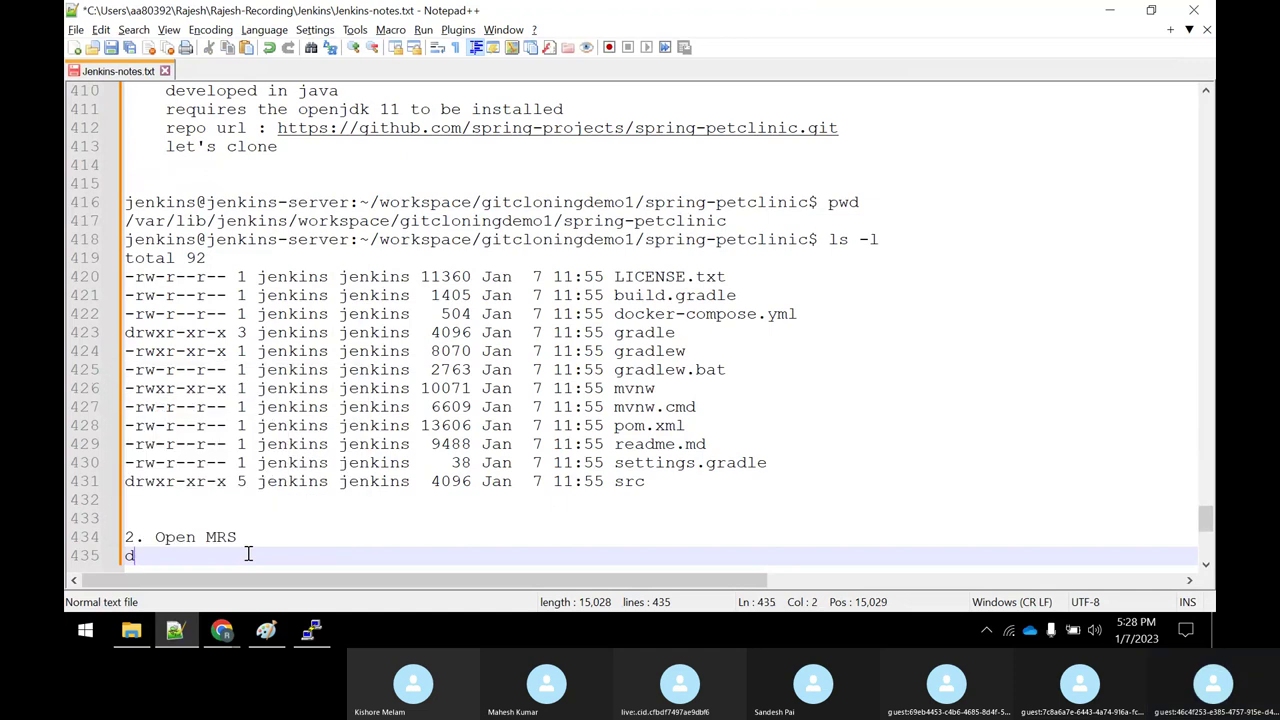
{"action": "key", "text": "BackSpace"}
{"action": "type", "text": "devel"}
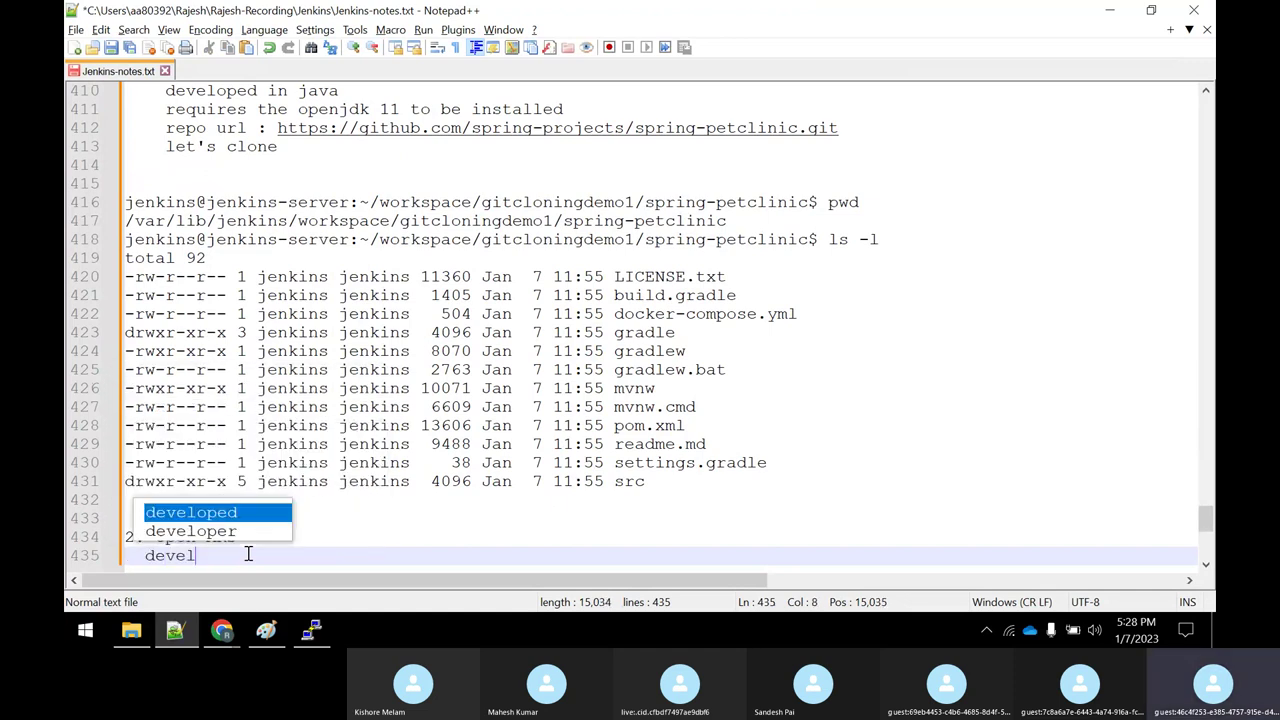
{"action": "key", "text": "Down"}
{"action": "key", "text": "Return"}
{"action": "key", "text": "BackSpace"}
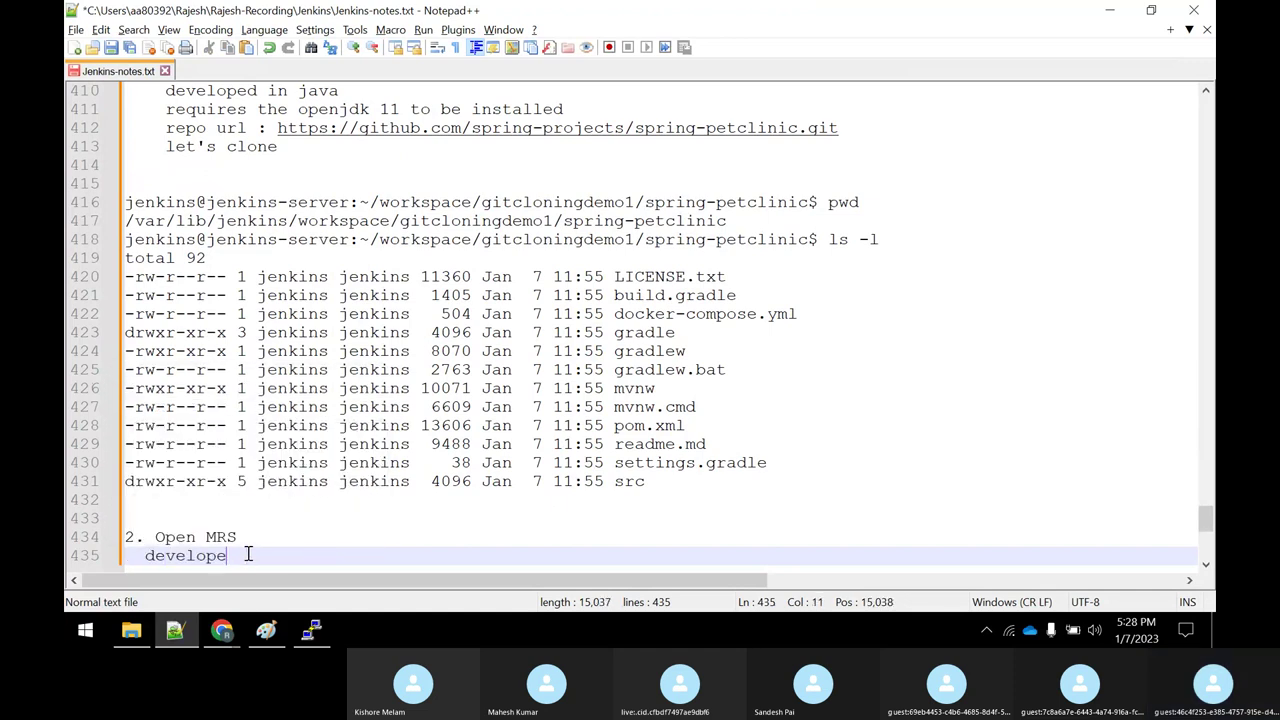
{"action": "type", "text": "d in java"}
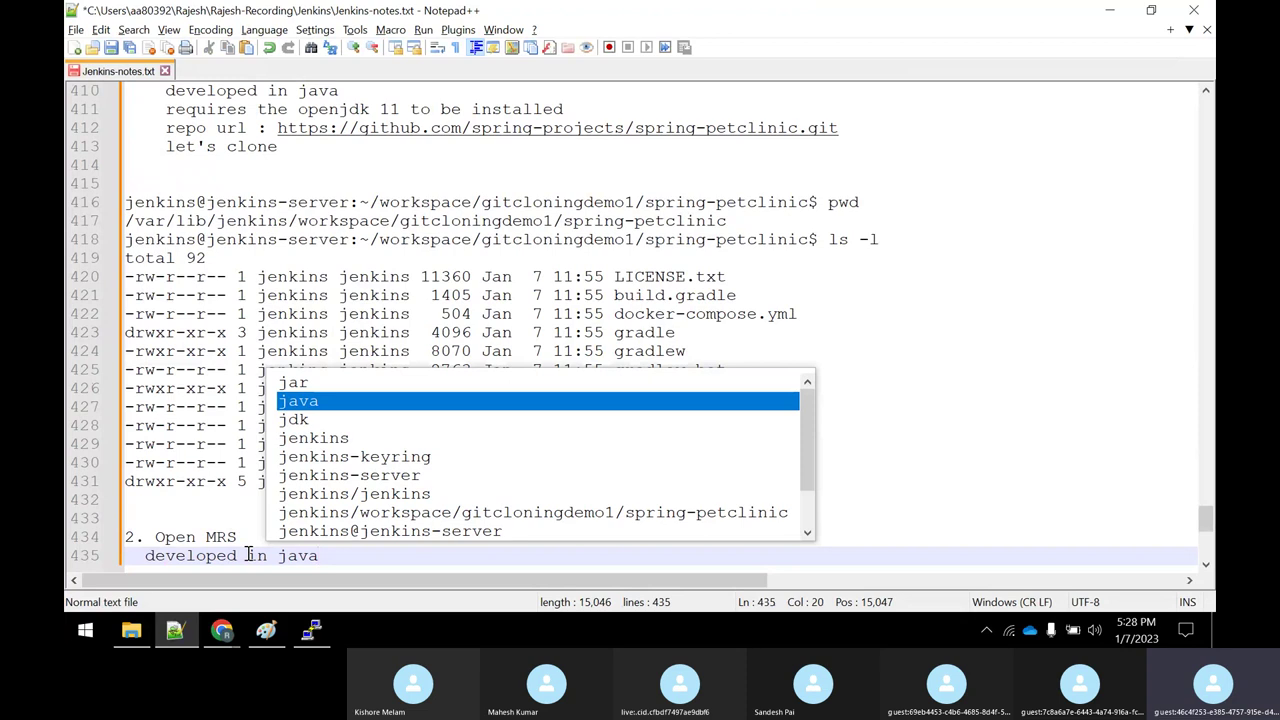
{"action": "key", "text": "Return"}
{"action": "key", "text": "Return"}
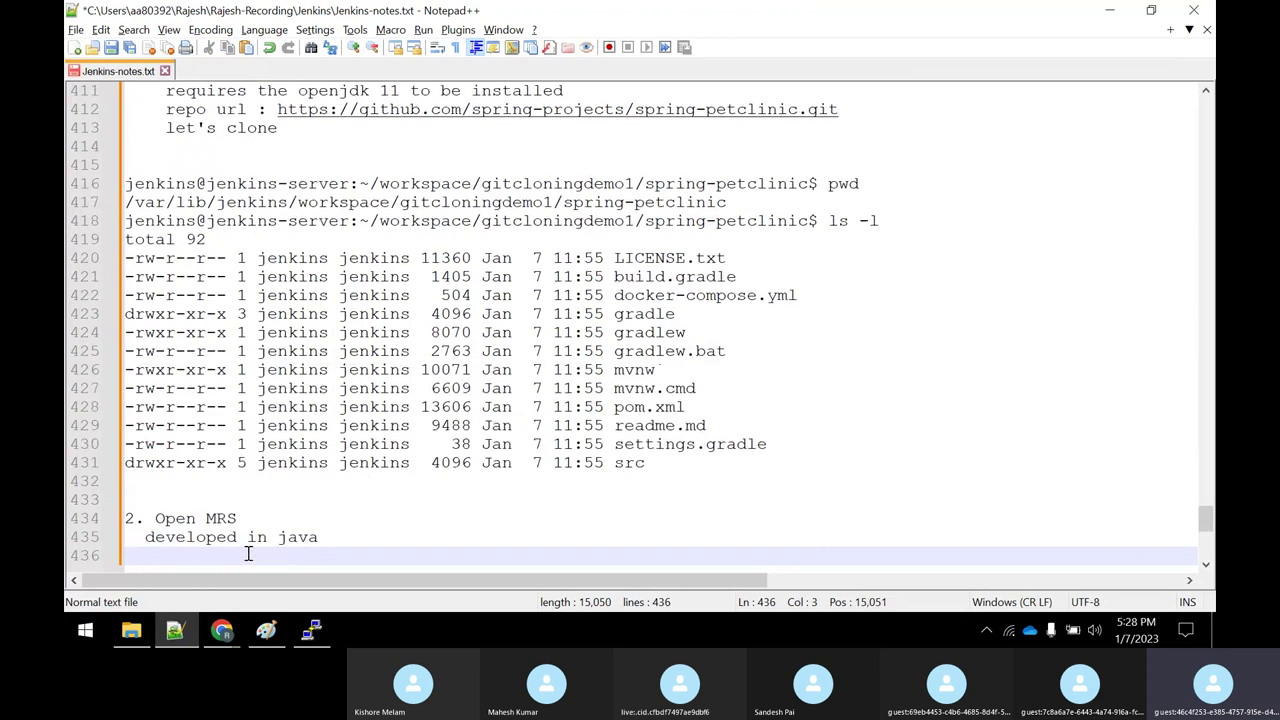
Step: Add the lines "This is open medical record system" and "repo url:" to the Open MRS entry
{"action": "type", "text": "This is open medica"}
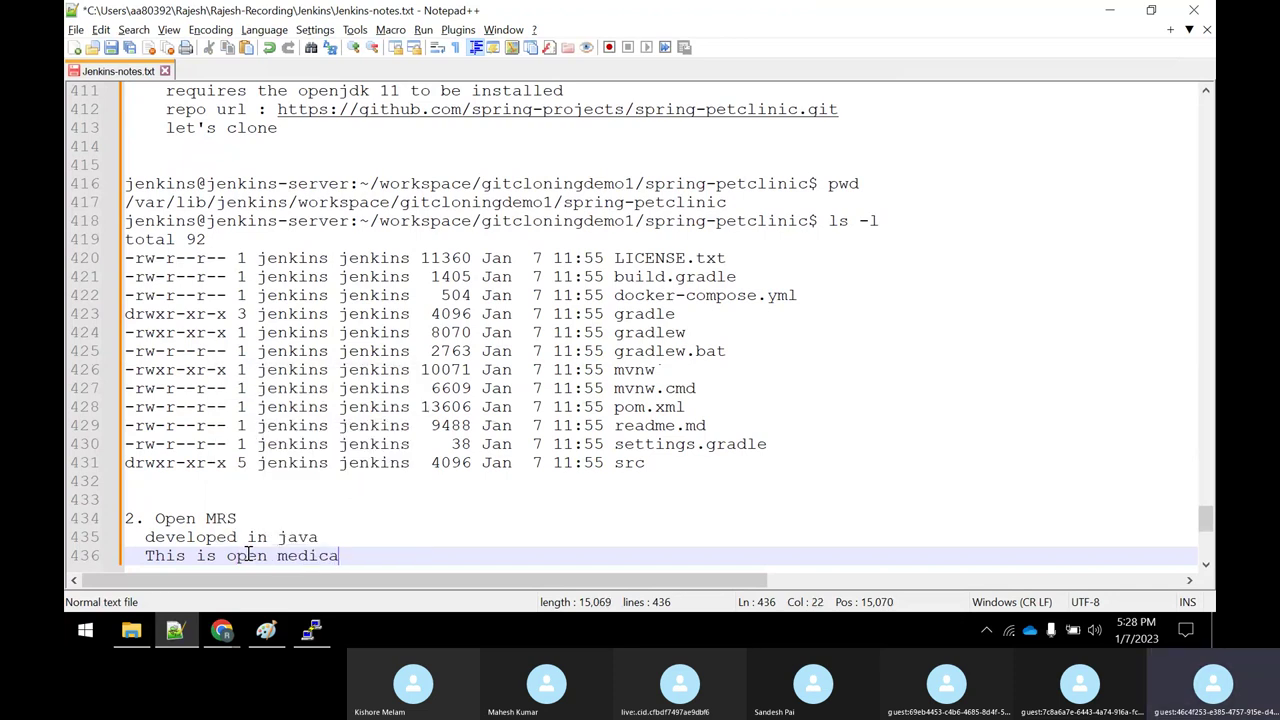
{"action": "type", "text": "l record system"}
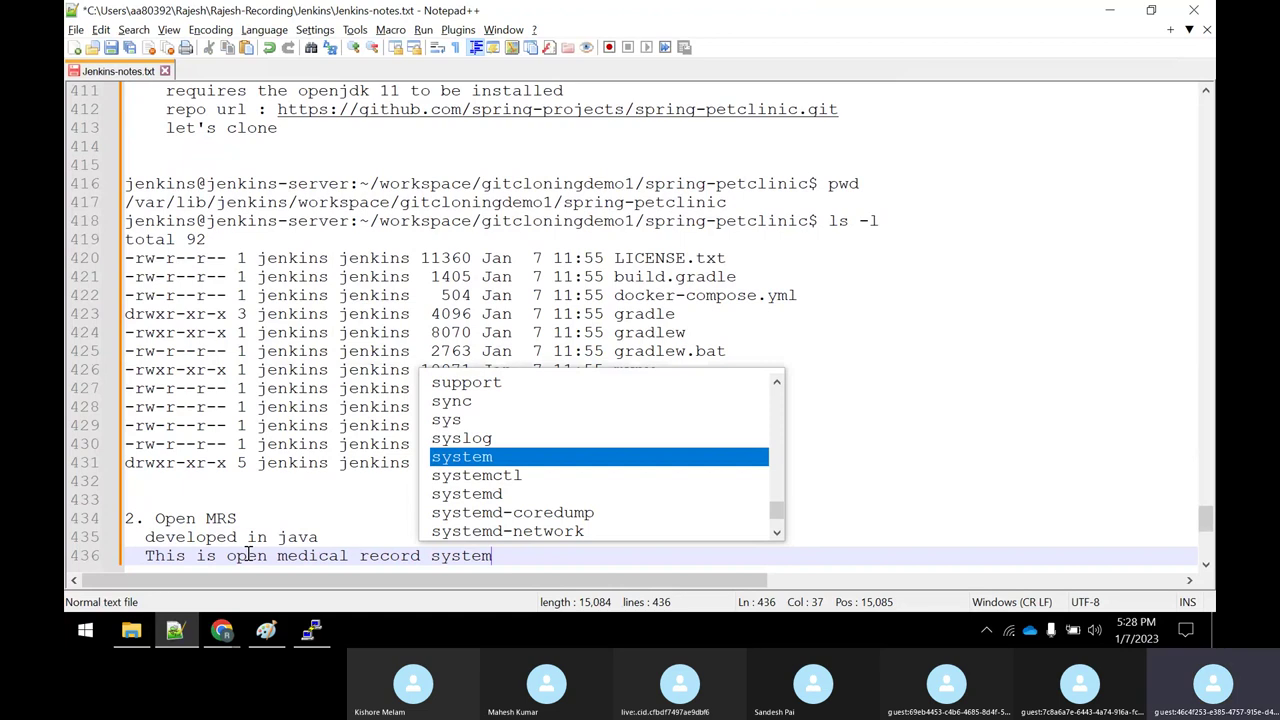
{"action": "key", "text": "Return"}
{"action": "key", "text": "Return"}
{"action": "type", "text": "repo "}
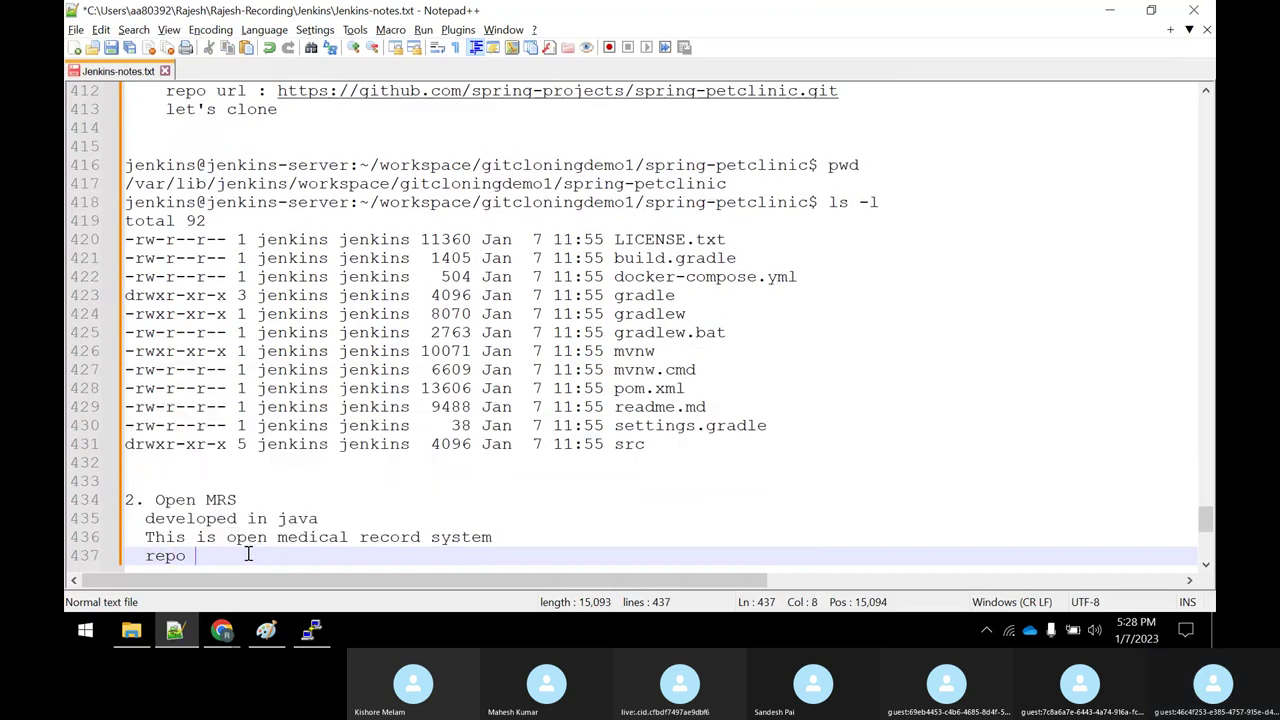
{"action": "type", "text": "url:"}
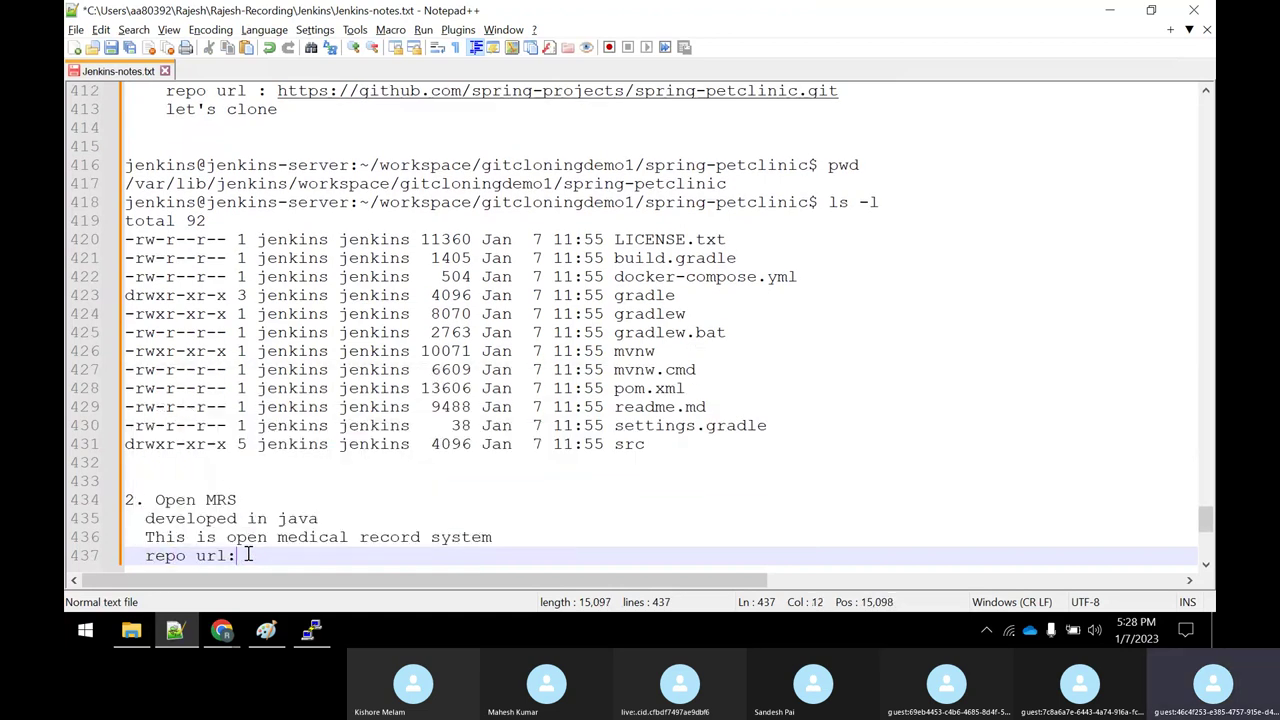
Step: Switch to Chrome, search for "openmrs github" in a new tab, and open the OpenMRS organization page on GitHub
{"action": "mouse_move", "coordinate": [221, 630]}
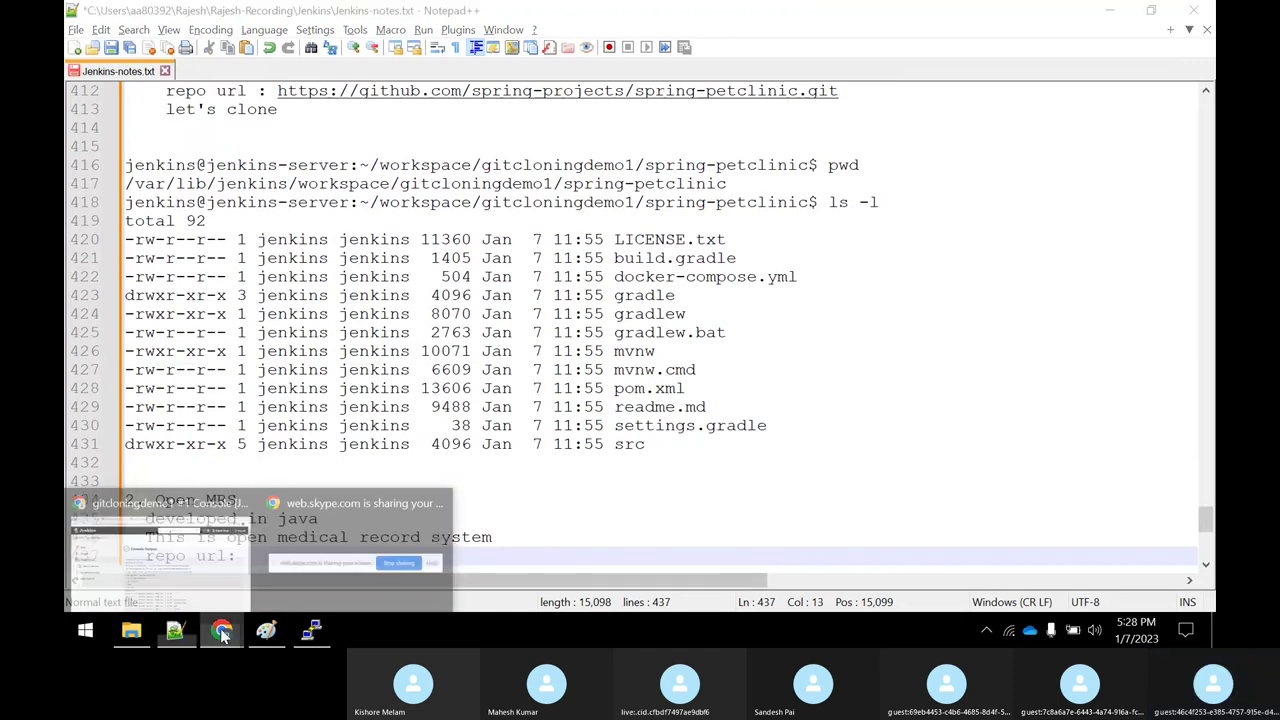
{"action": "left_click", "coordinate": [135, 570]}
{"action": "left_click", "coordinate": [995, 17]}
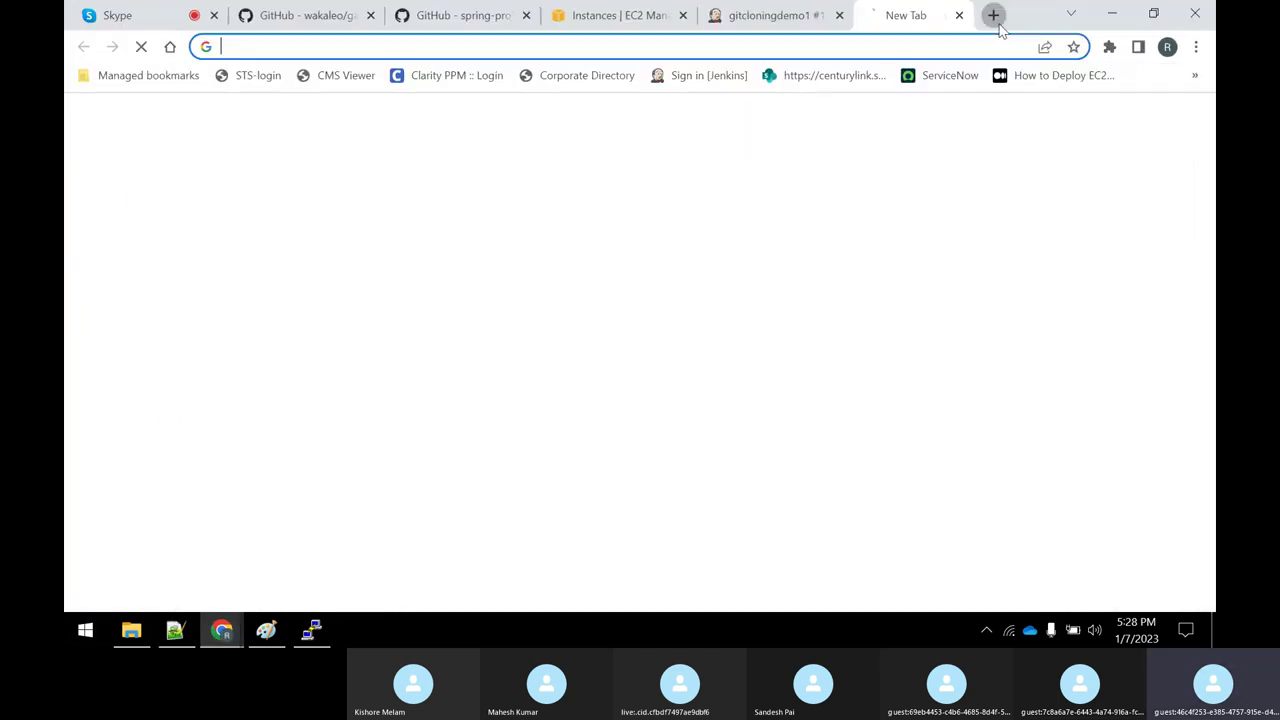
{"action": "type", "text": "open m"}
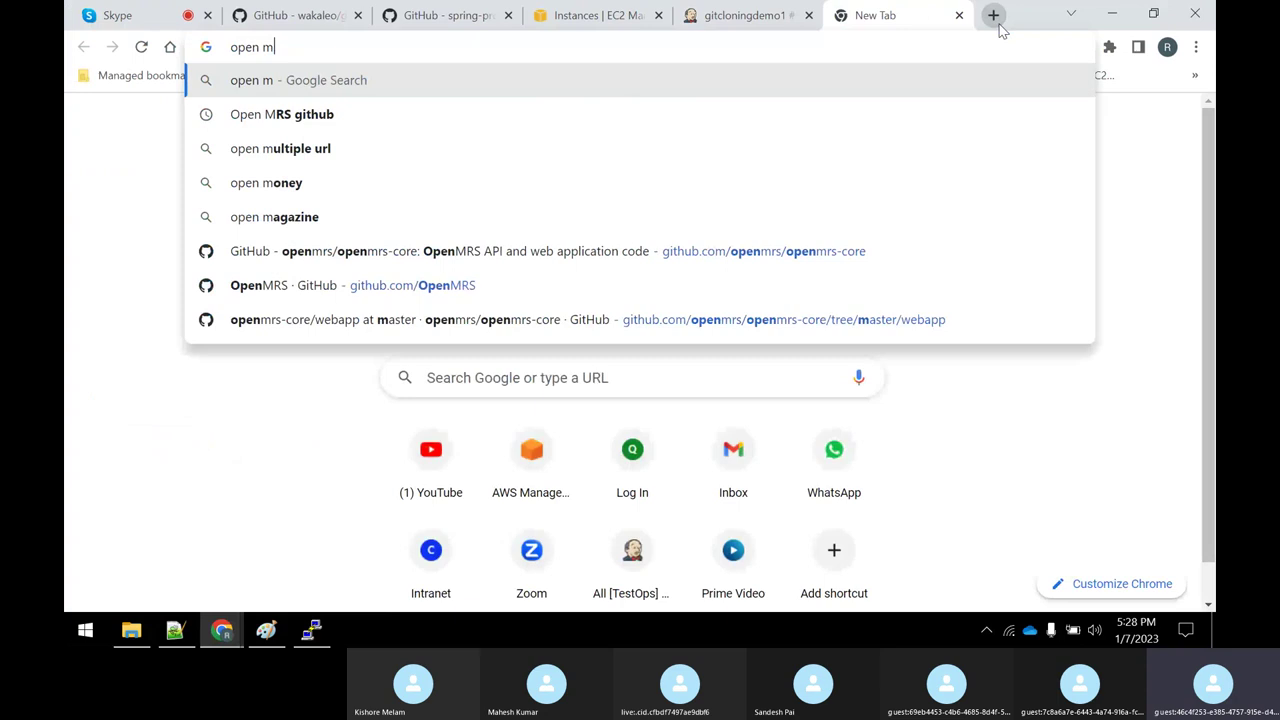
{"action": "type", "text": "rs "}
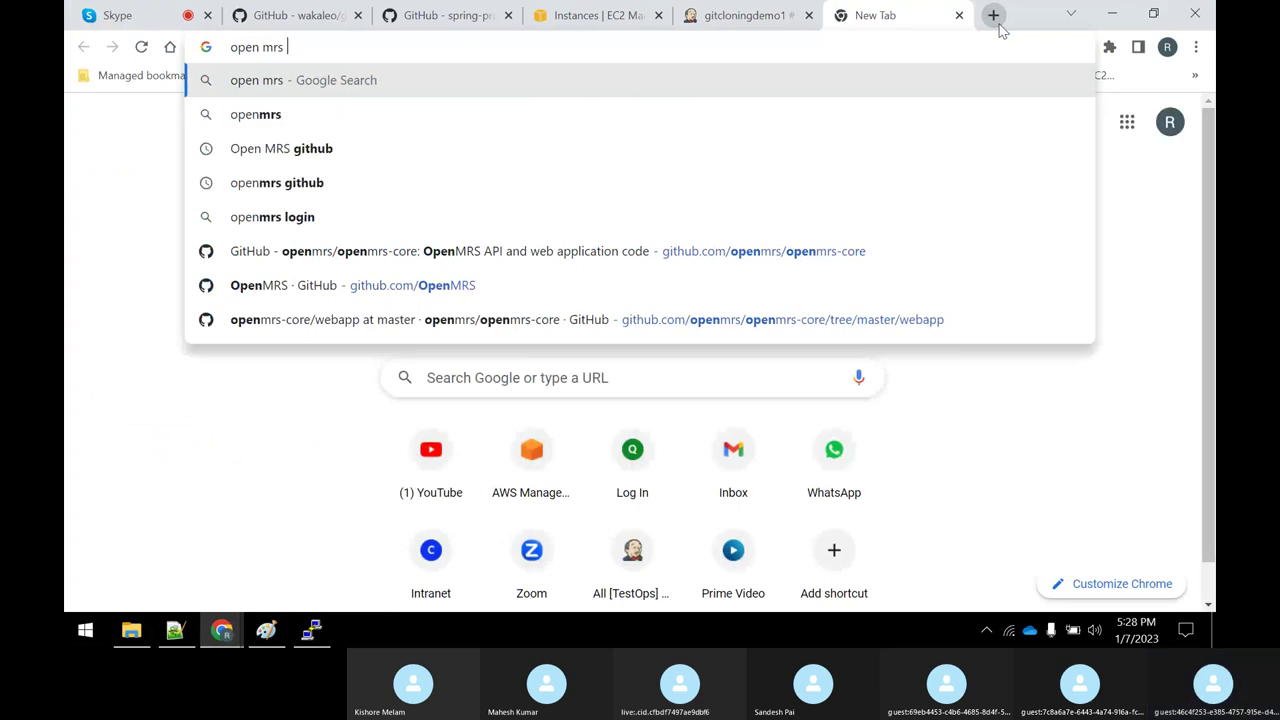
{"action": "type", "text": "githu"}
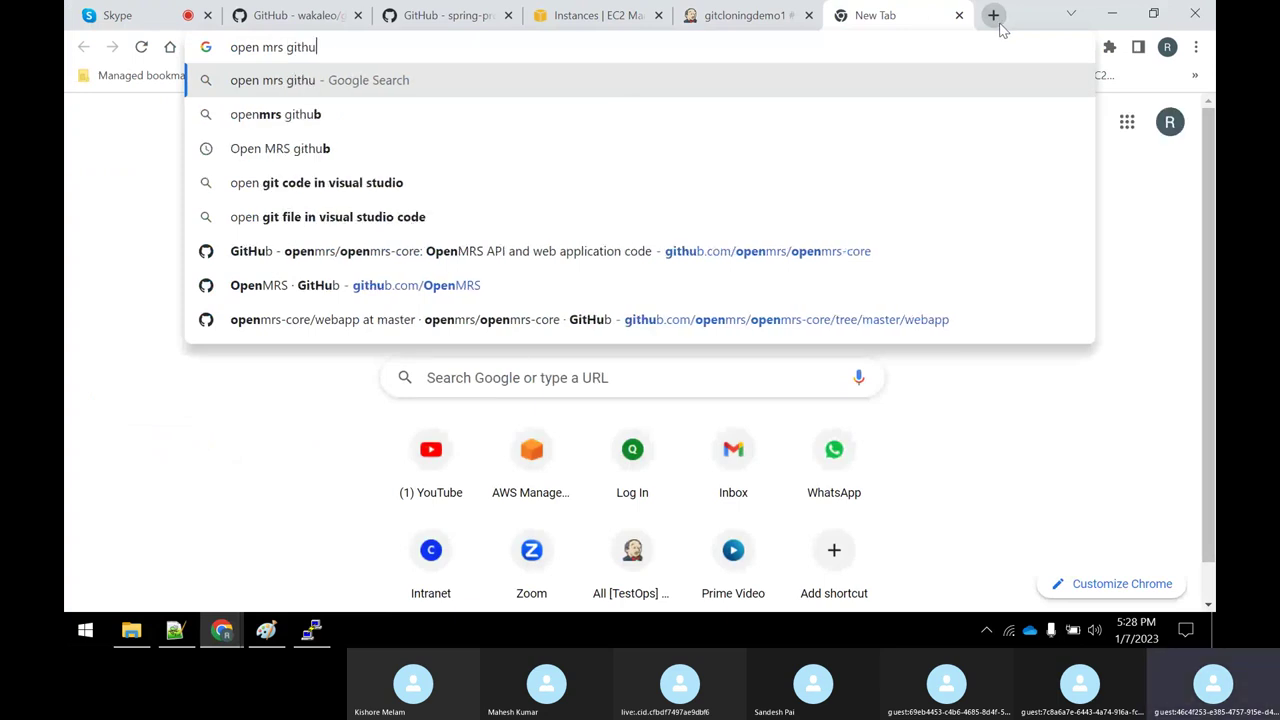
{"action": "key", "text": "Down"}
{"action": "key", "text": "Return"}
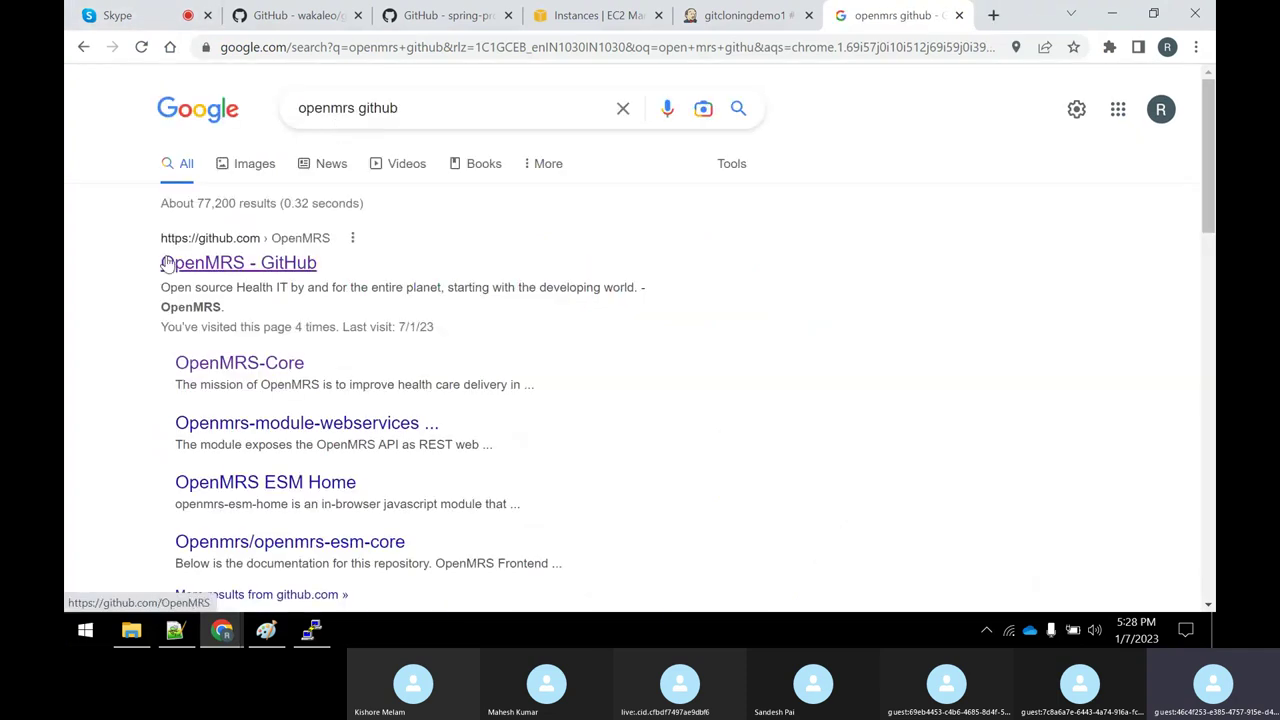
{"action": "left_click", "coordinate": [230, 260]}
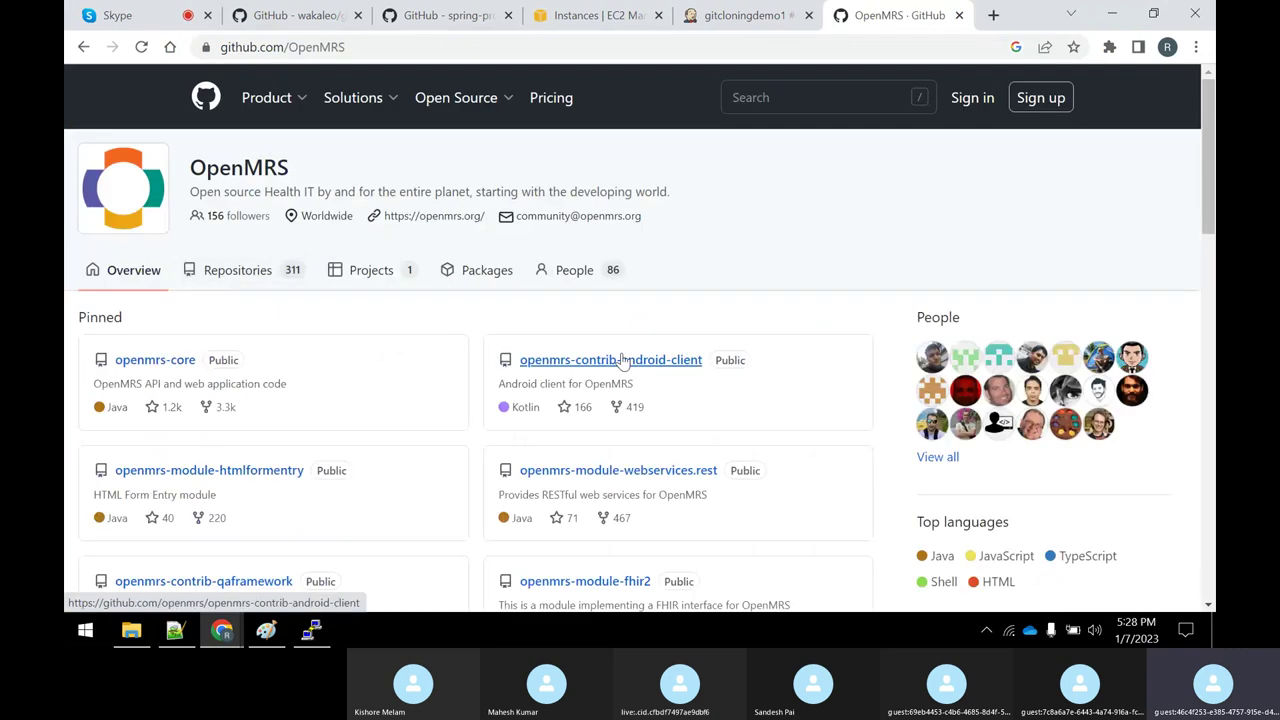
Step: Copy the HTTPS clone URL of the openmrs-core repository and paste it after "repo url:" in Jenkins-notes.txt in Notepad++
{"action": "left_click", "coordinate": [155, 361]}
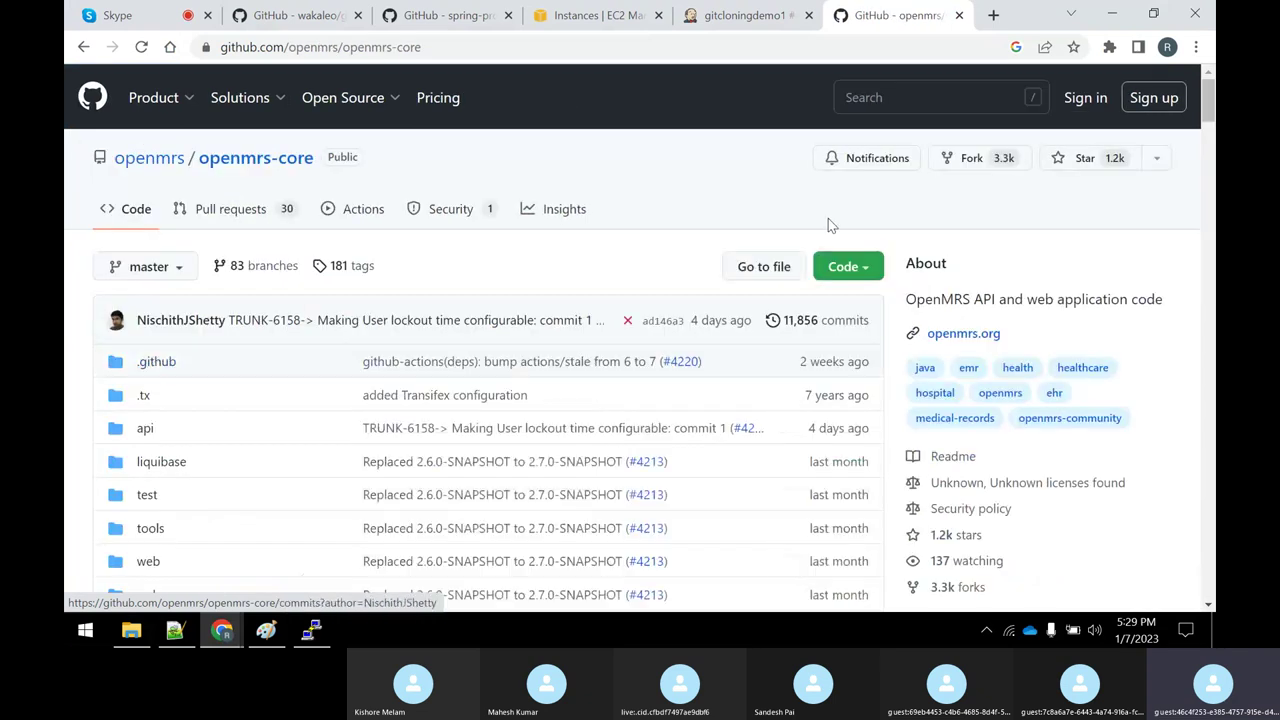
{"action": "left_click", "coordinate": [860, 266]}
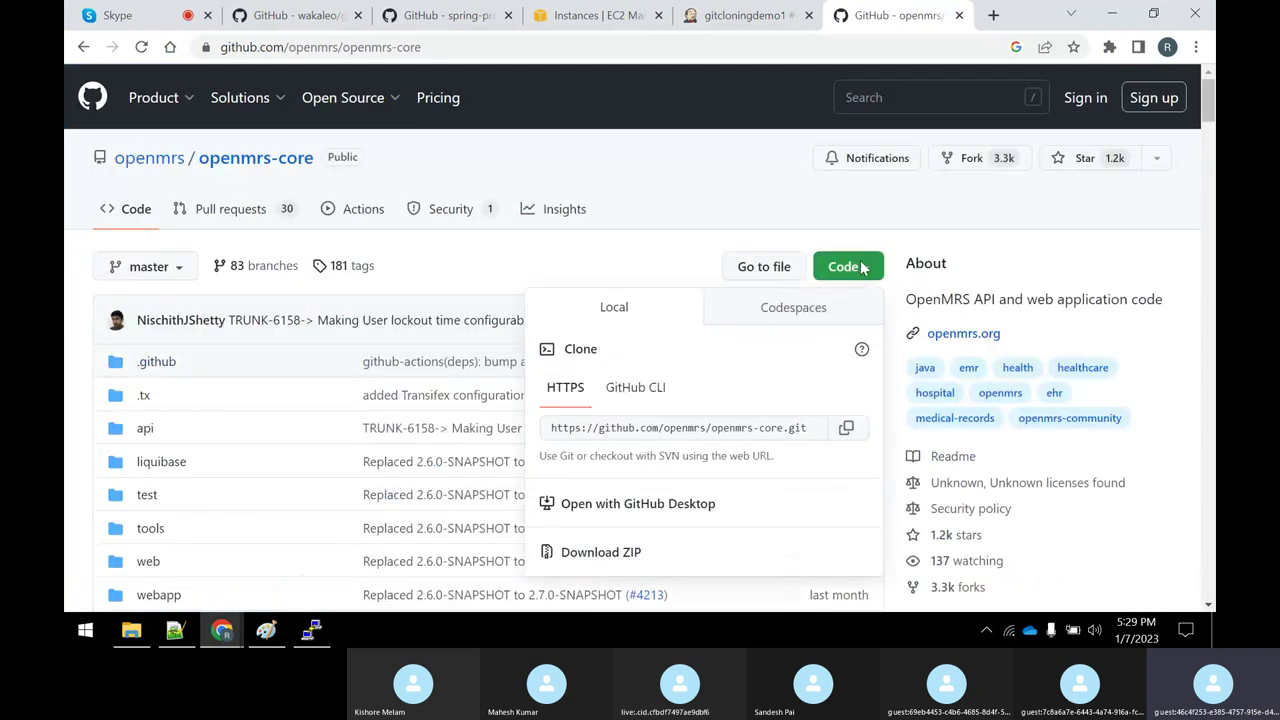
{"action": "left_click", "coordinate": [846, 427]}
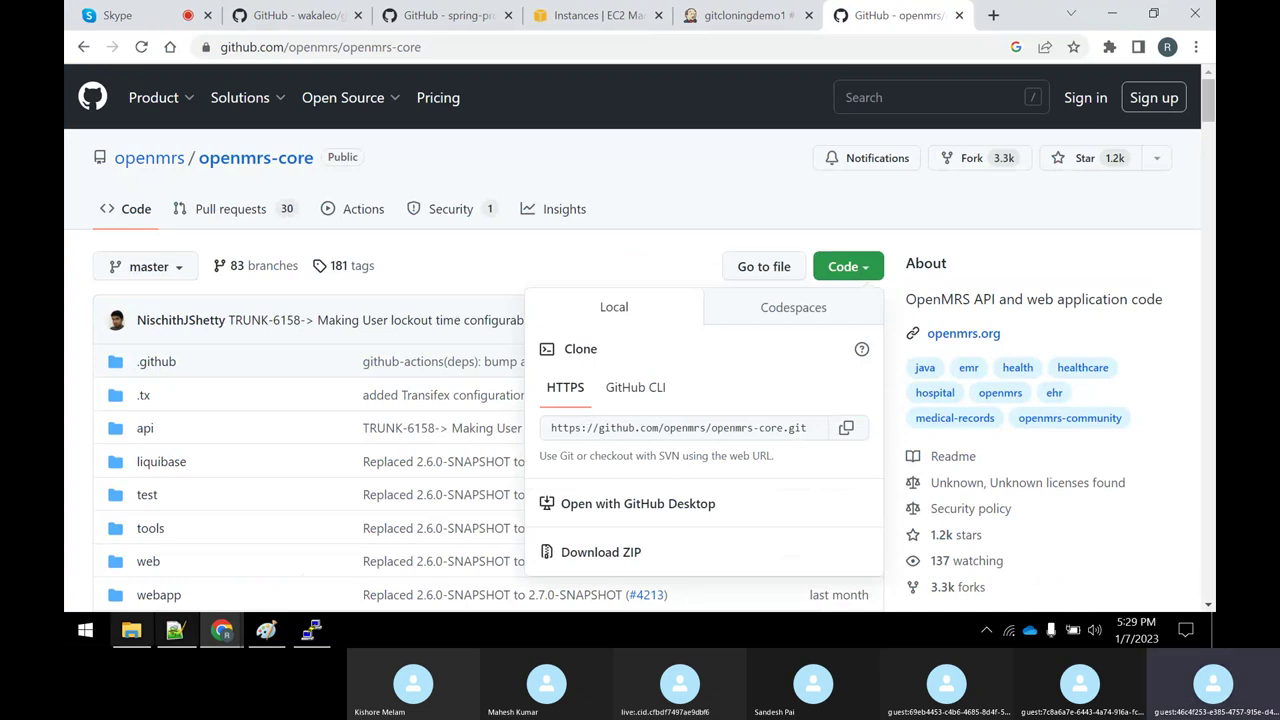
{"action": "key", "text": "alt+Tab"}
{"action": "key", "text": "ctrl+v"}
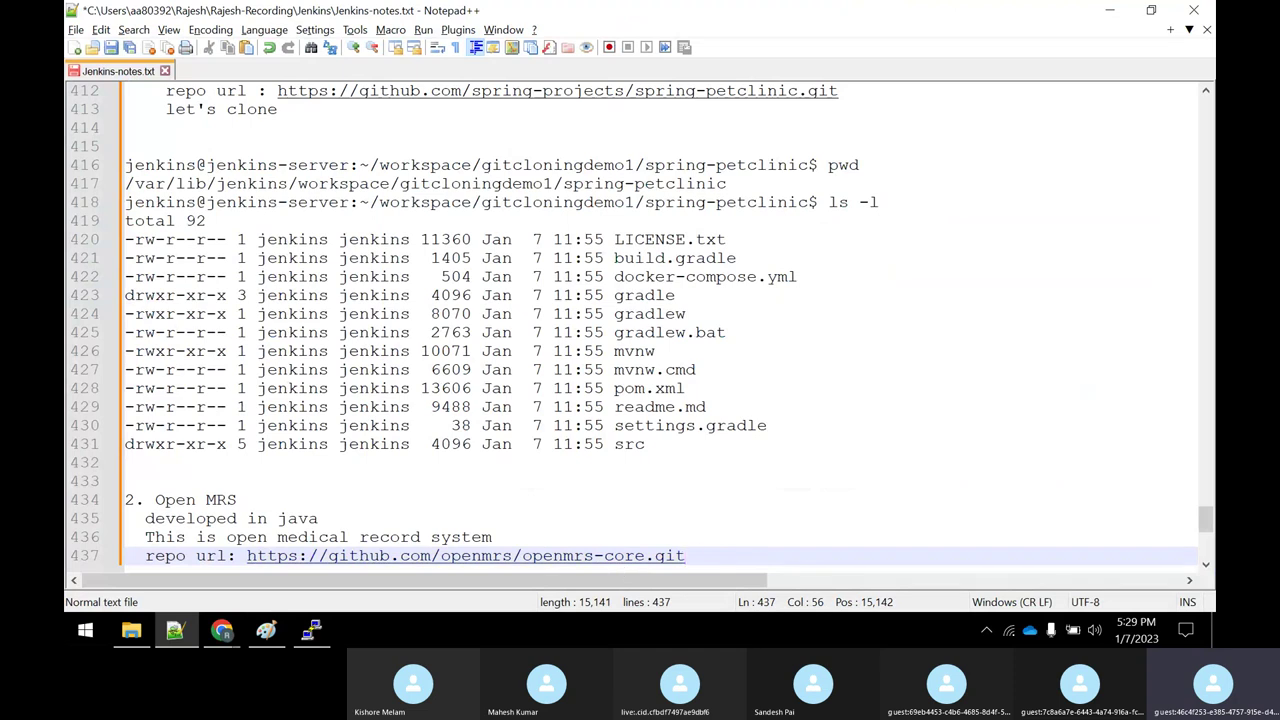
{"action": "key", "text": "Return"}
{"action": "key", "text": "Return"}
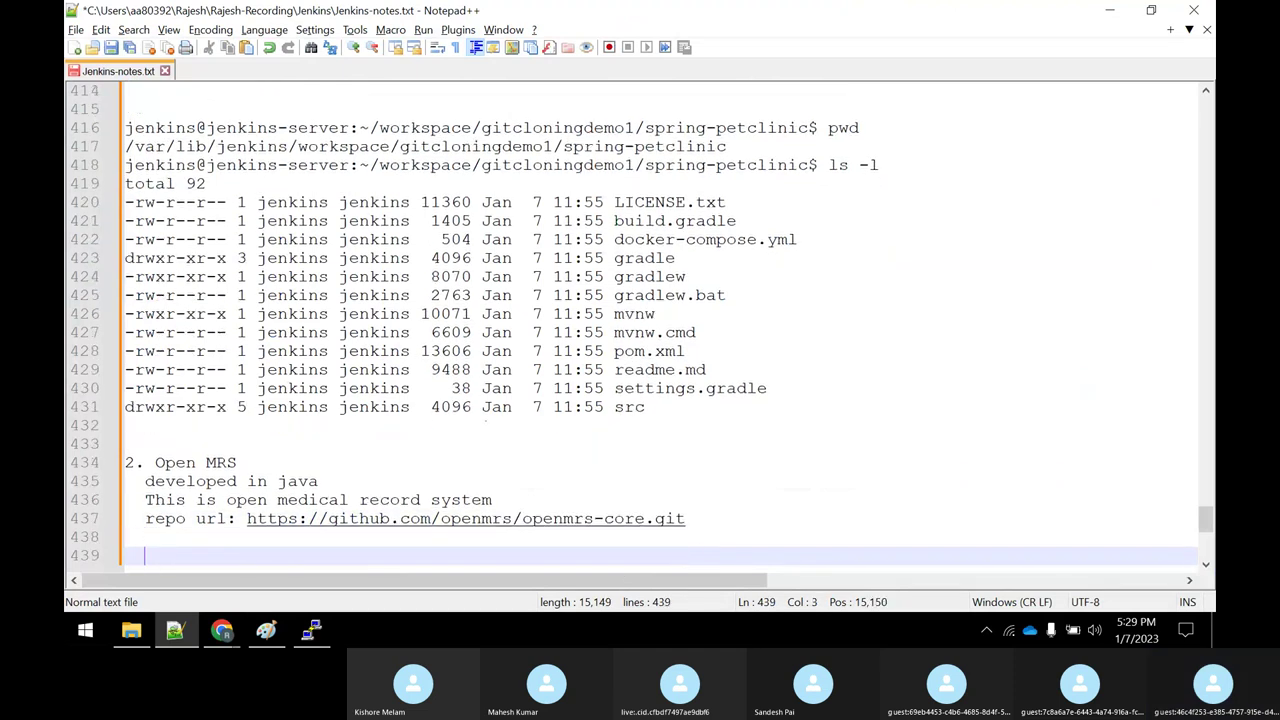
Step: Switch to Jenkins in Chrome and create a Freestyle project named "gitcloneopenmrs"
{"action": "left_click", "coordinate": [222, 630]}
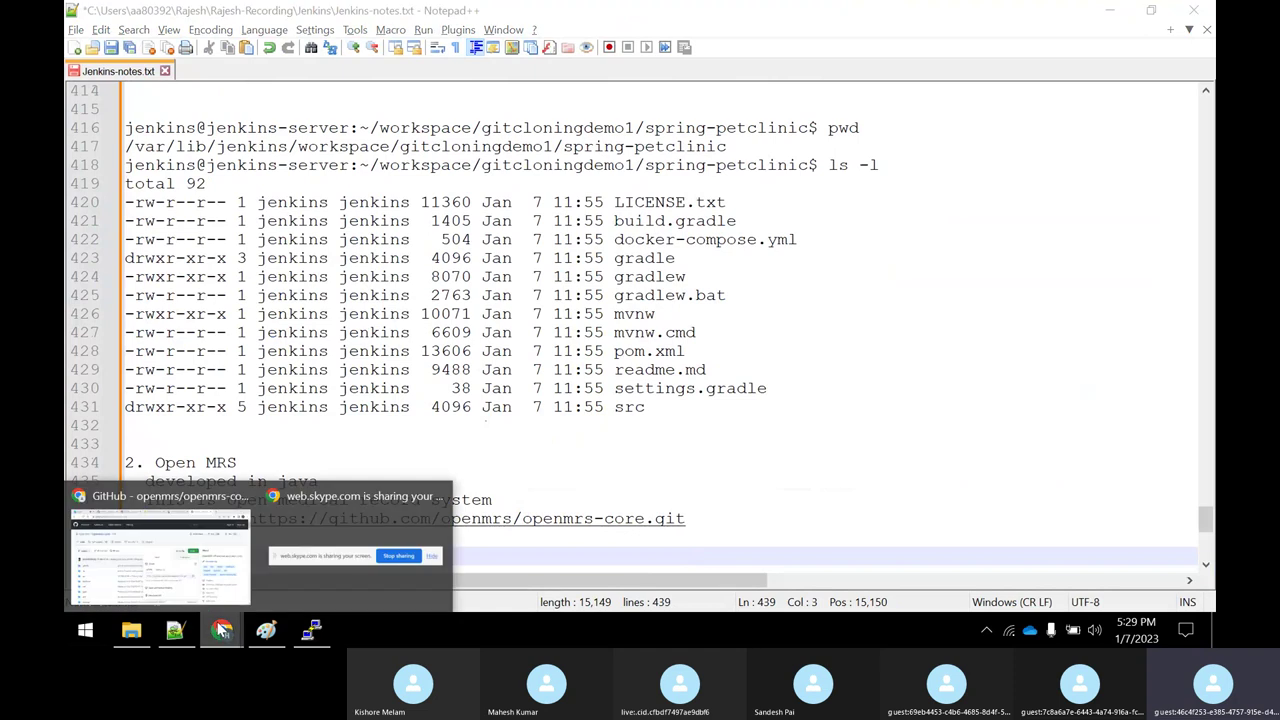
{"action": "left_click", "coordinate": [186, 556]}
{"action": "key", "text": "ctrl+shift+Tab"}
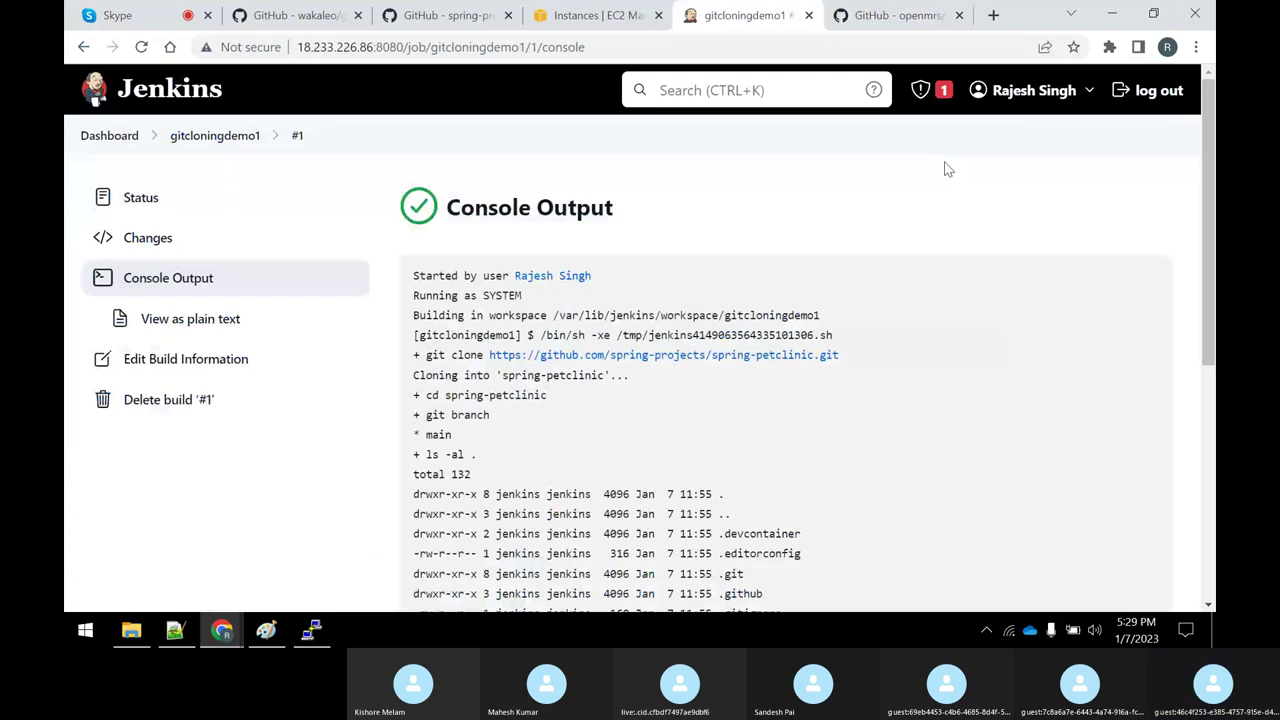
{"action": "left_click", "coordinate": [109, 135]}
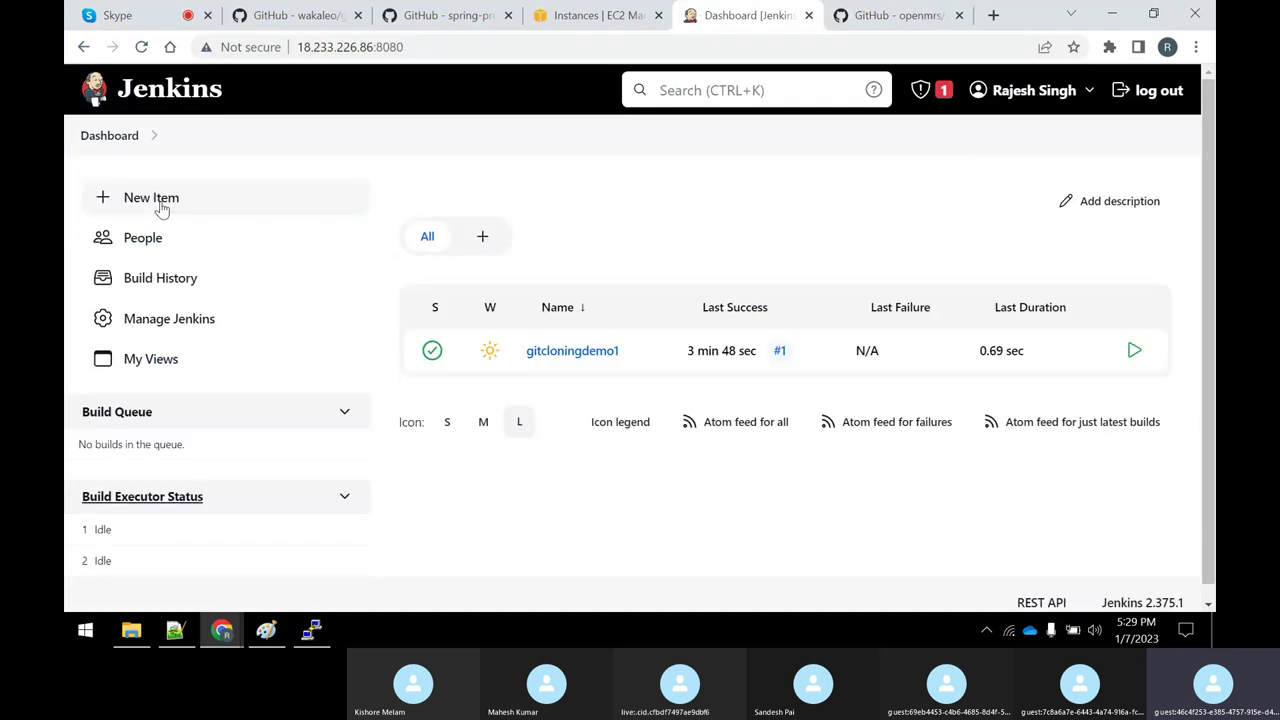
{"action": "left_click", "coordinate": [151, 198]}
{"action": "type", "text": "git"}
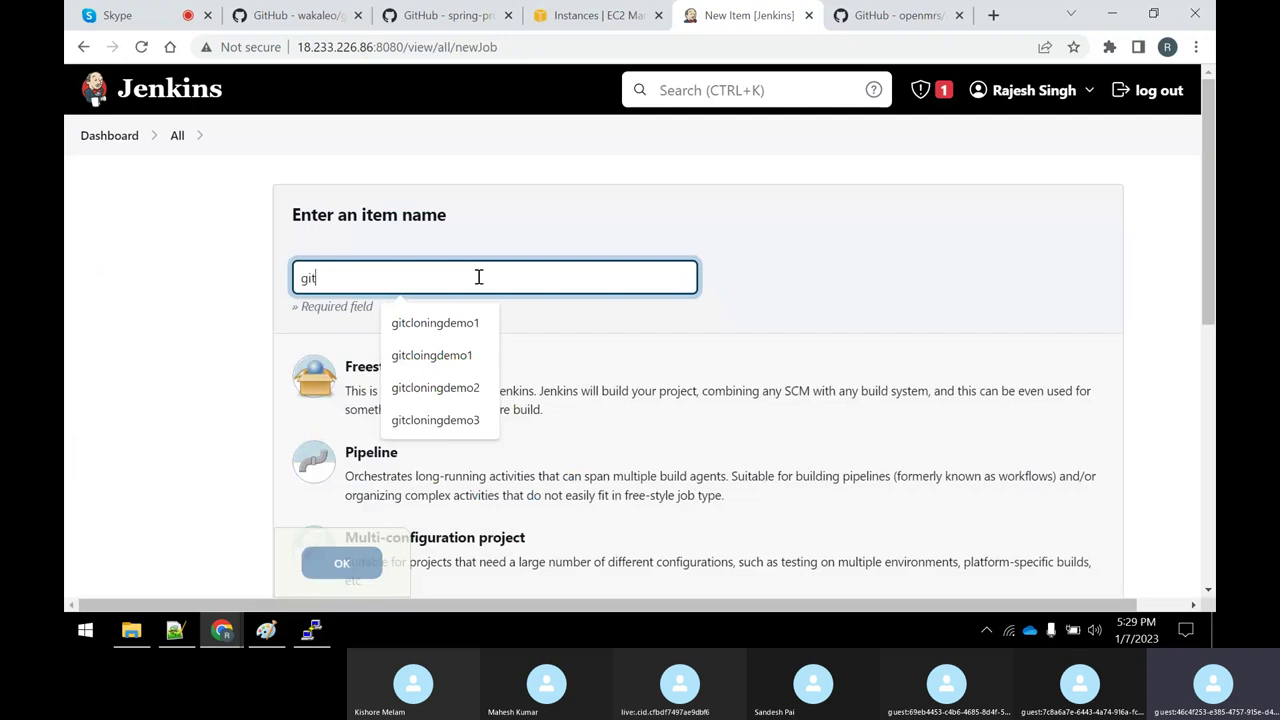
{"action": "type", "text": "clone"}
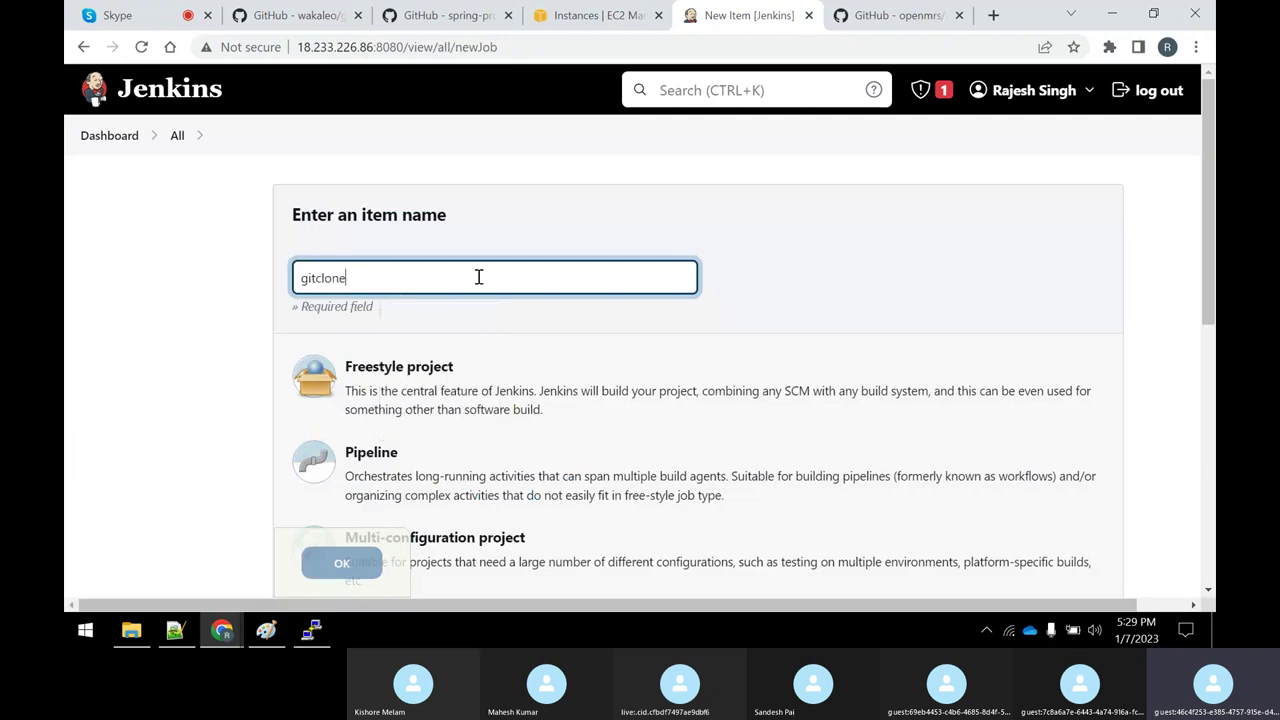
{"action": "type", "text": "openmrs"}
{"action": "left_click", "coordinate": [420, 393]}
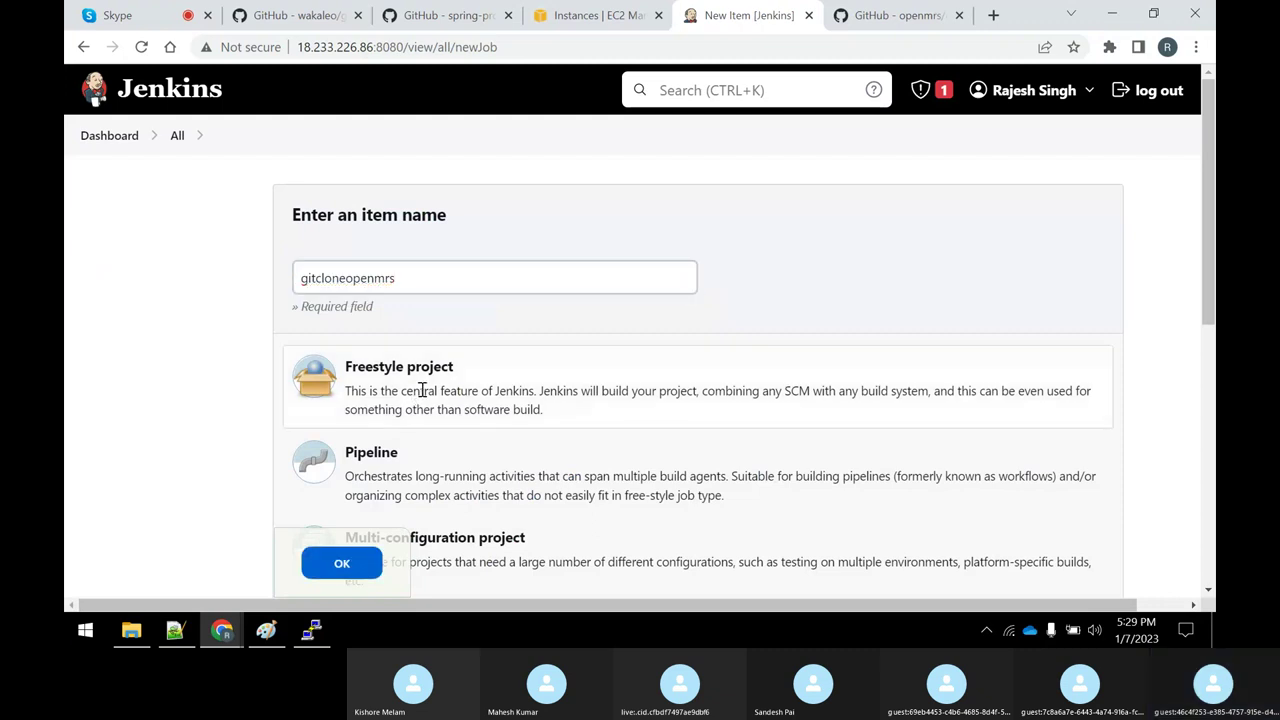
{"action": "scroll", "coordinate": [424, 388], "scroll_direction": "down", "scroll_amount": 5}
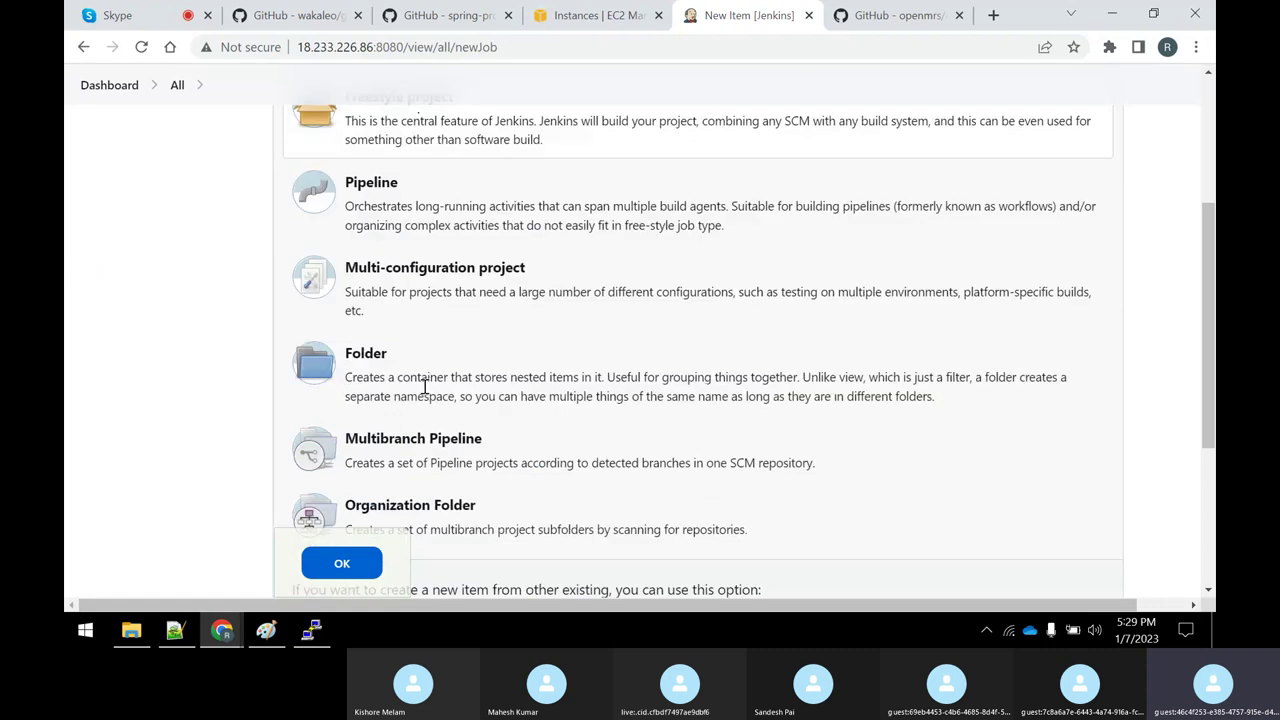
{"action": "left_click", "coordinate": [369, 500]}
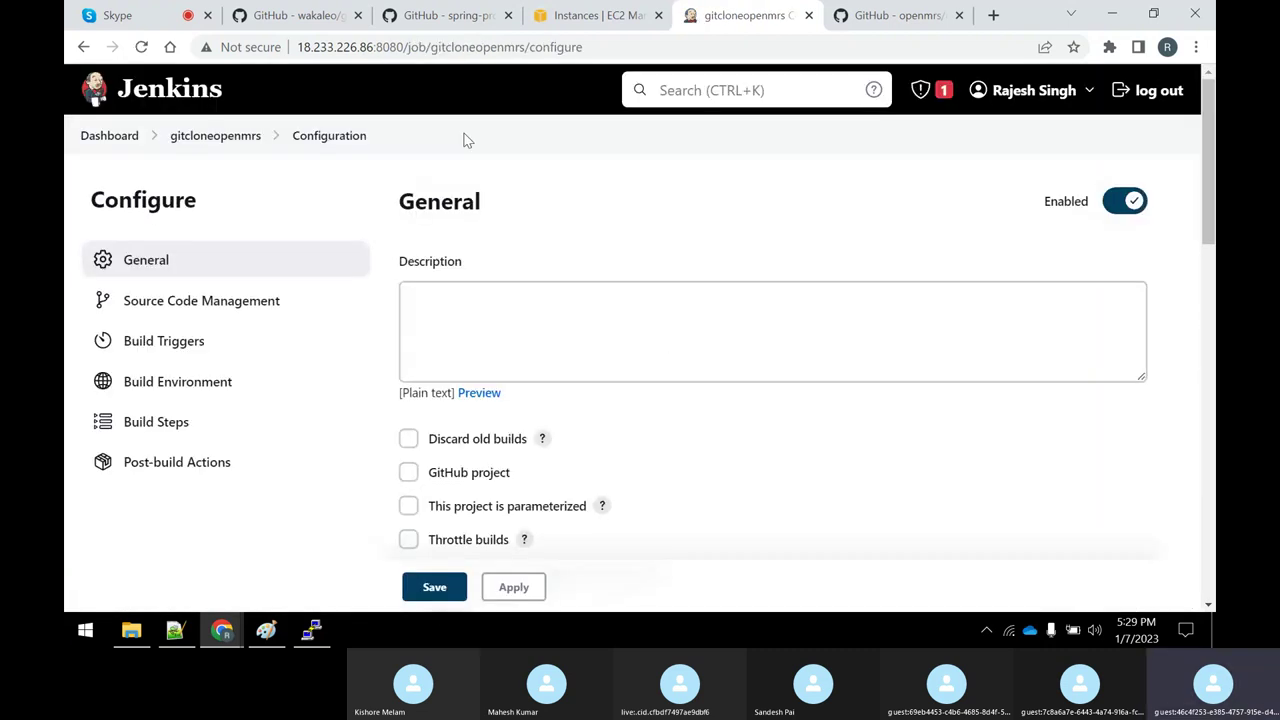
Step: Enter the job description "this is use clone the open mrs project"
{"action": "left_click", "coordinate": [514, 319]}
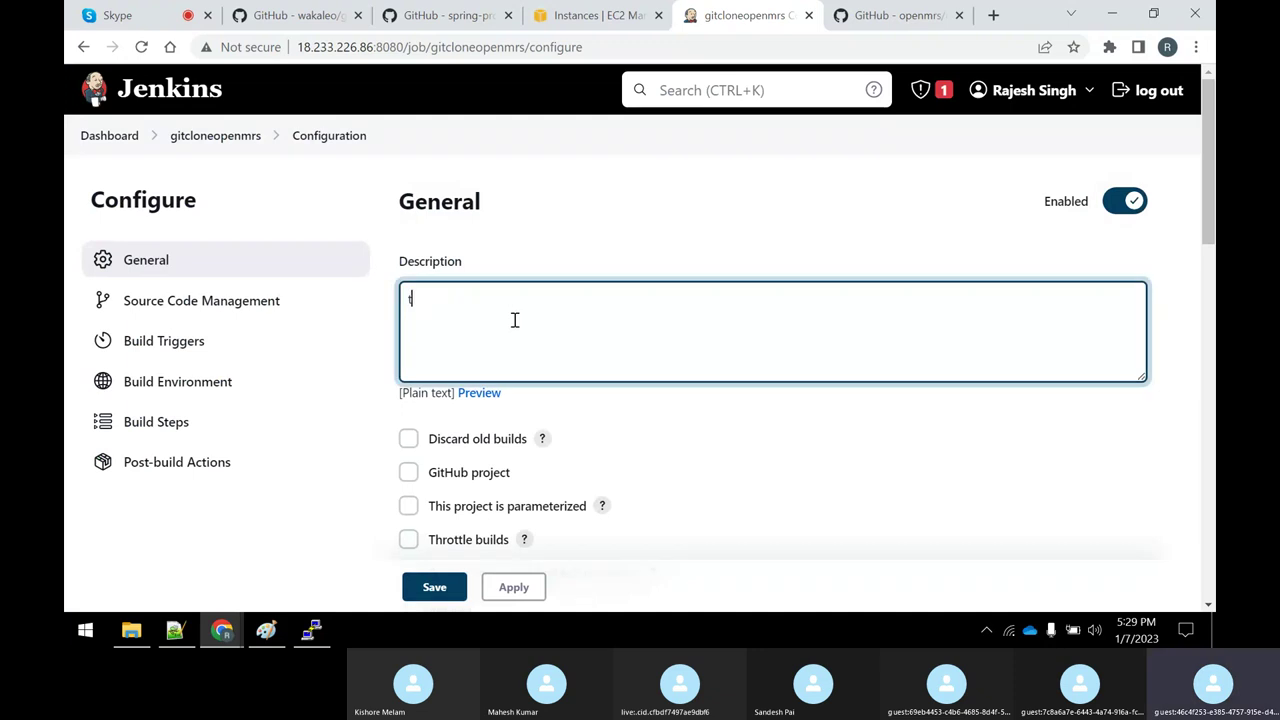
{"action": "type", "text": "this is use clone the open mr"}
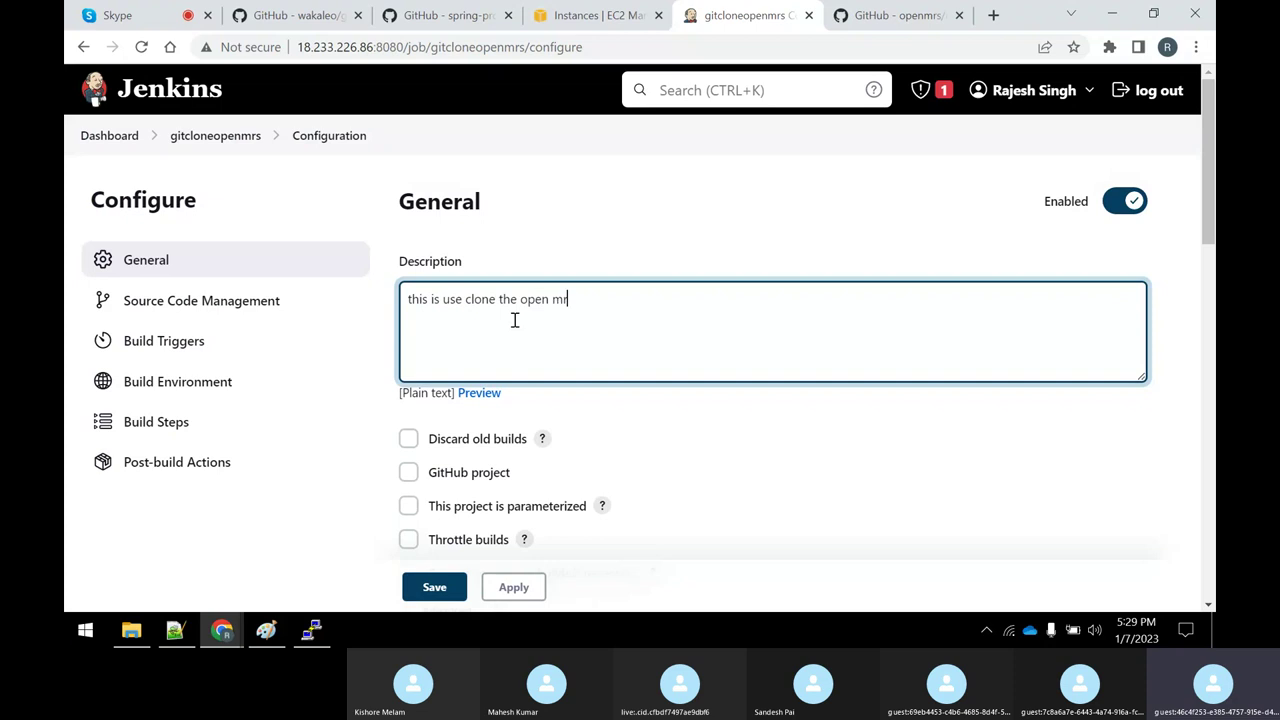
{"action": "type", "text": "s project"}
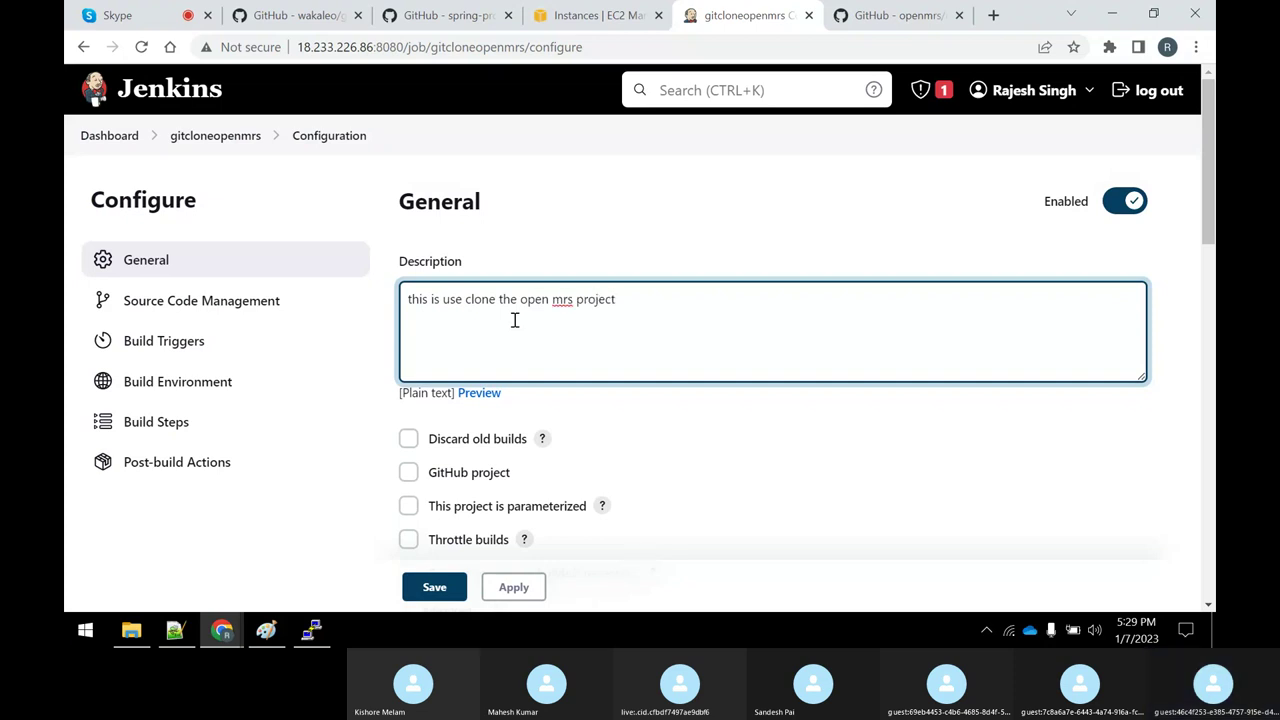
{"action": "scroll", "coordinate": [615, 425], "scroll_direction": "down", "scroll_amount": 2}
{"action": "scroll", "coordinate": [623, 426], "scroll_direction": "down", "scroll_amount": 10}
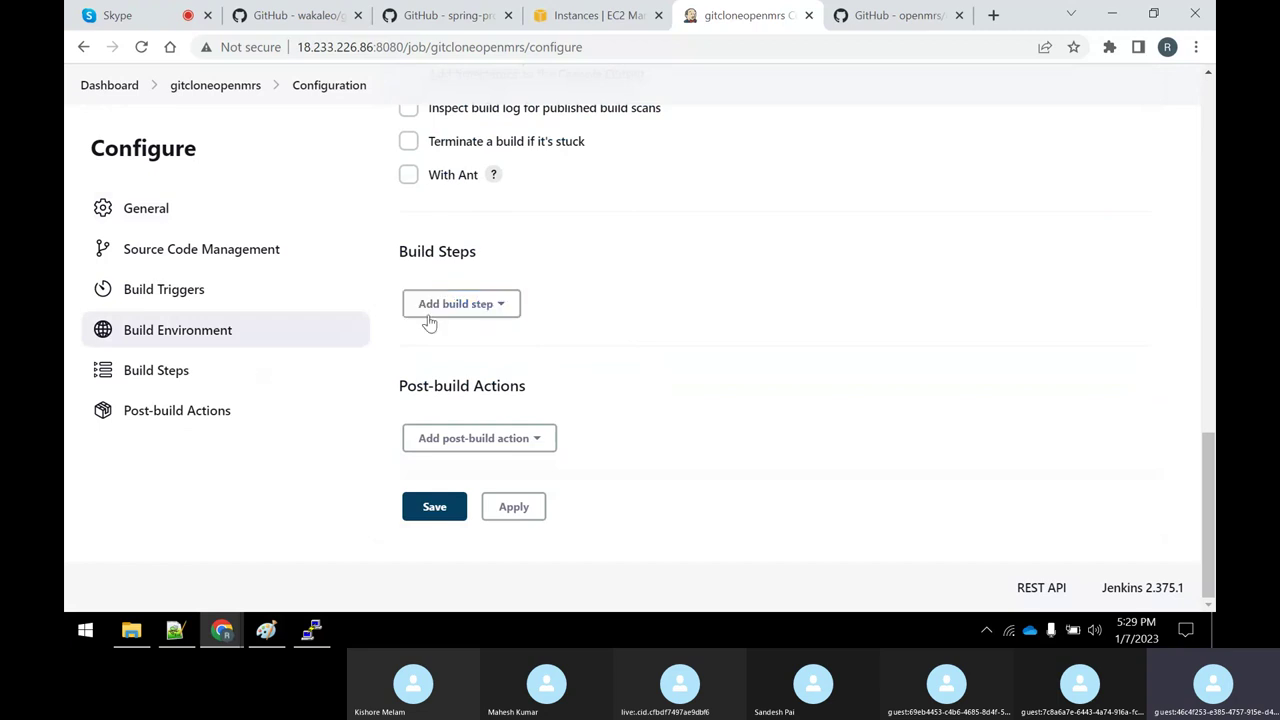
{"action": "left_click", "coordinate": [507, 310]}
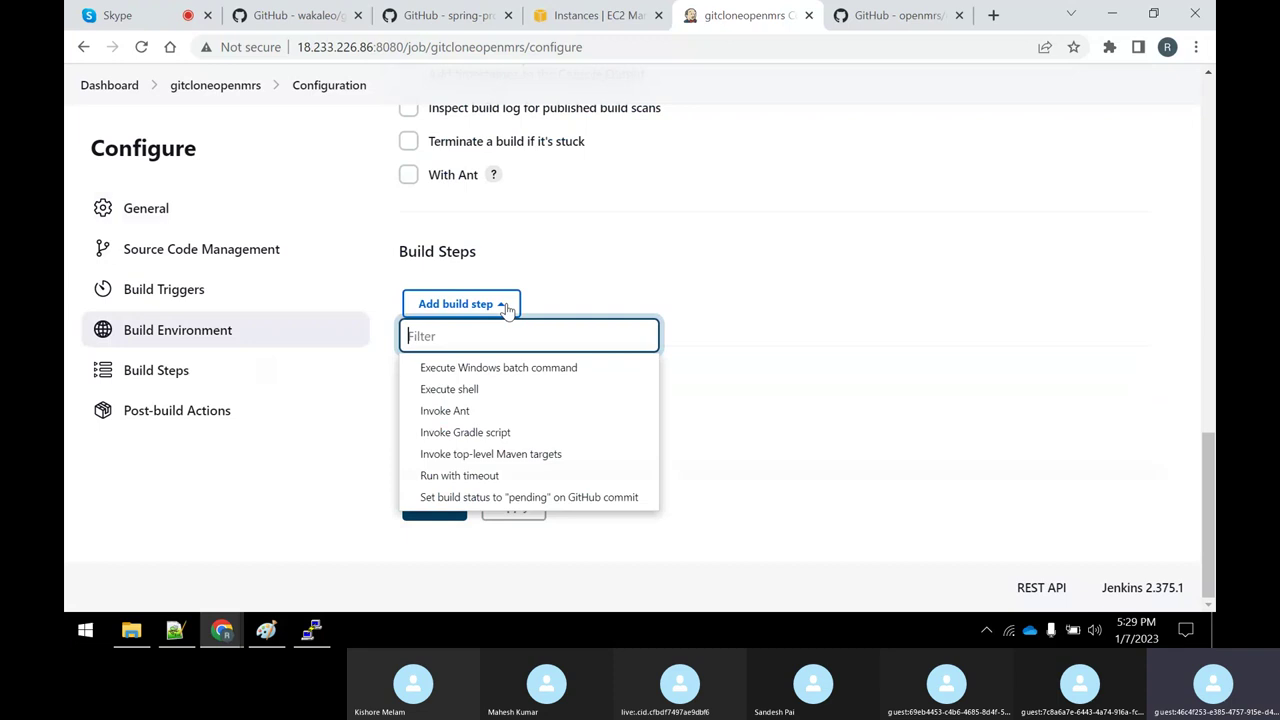
{"action": "left_click", "coordinate": [479, 394]}
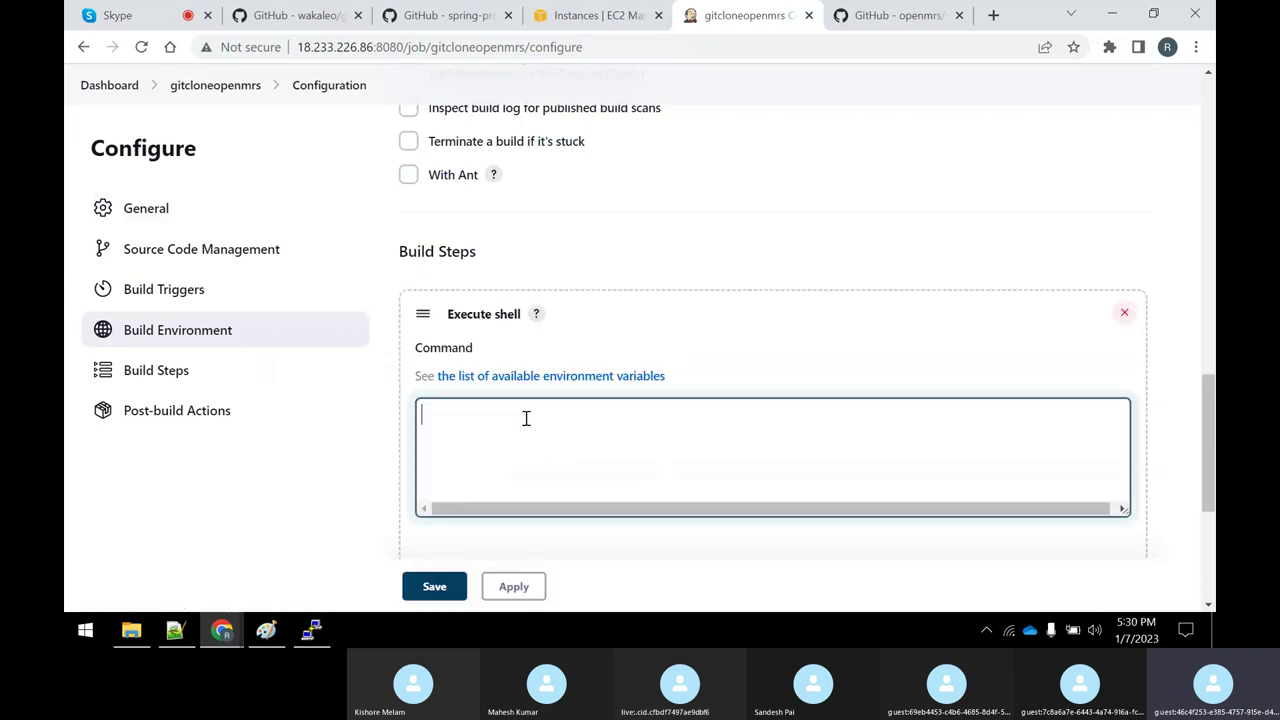
{"action": "type", "text": "git clone"}
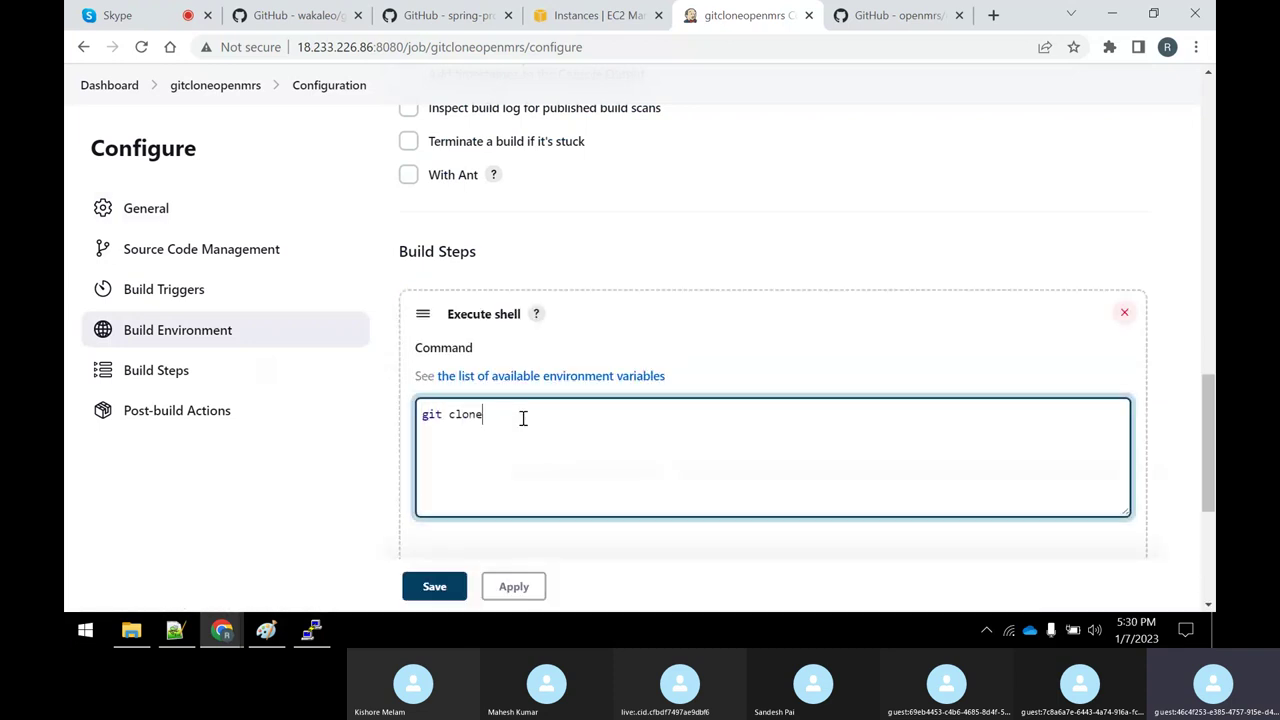
{"action": "left_click", "coordinate": [900, 15]}
{"action": "left_click", "coordinate": [846, 428]}
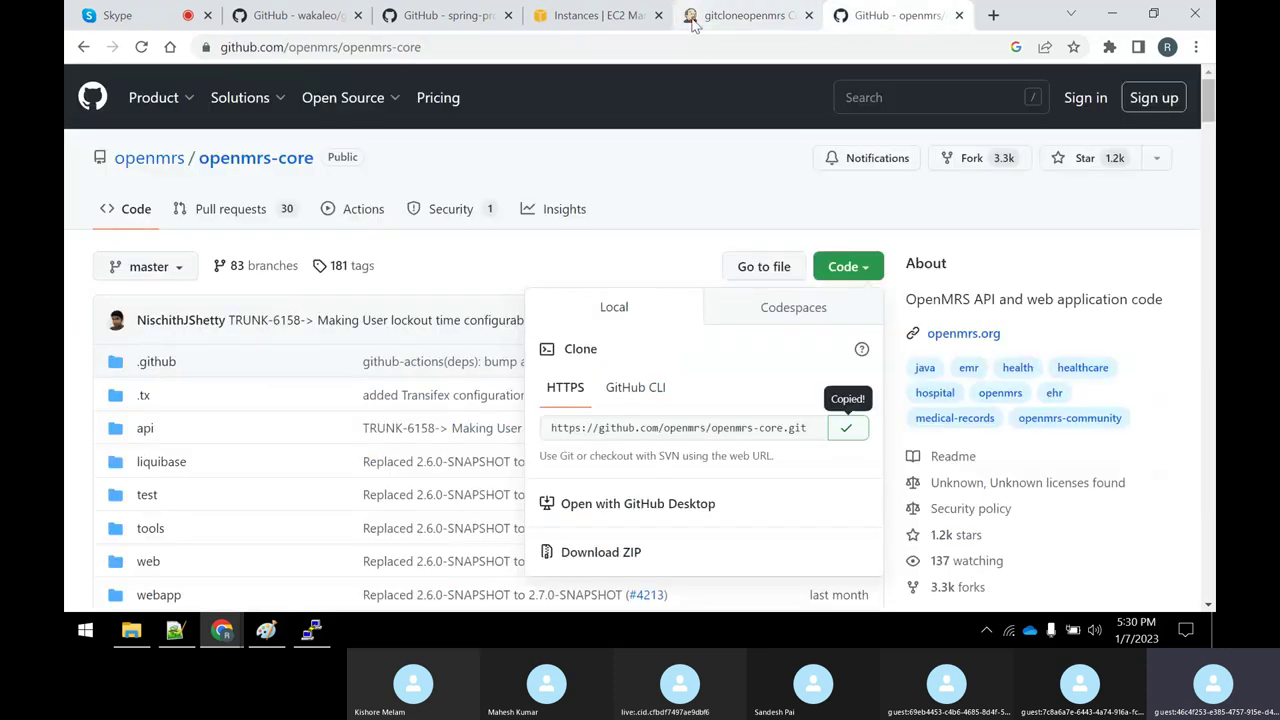
{"action": "left_click", "coordinate": [700, 18]}
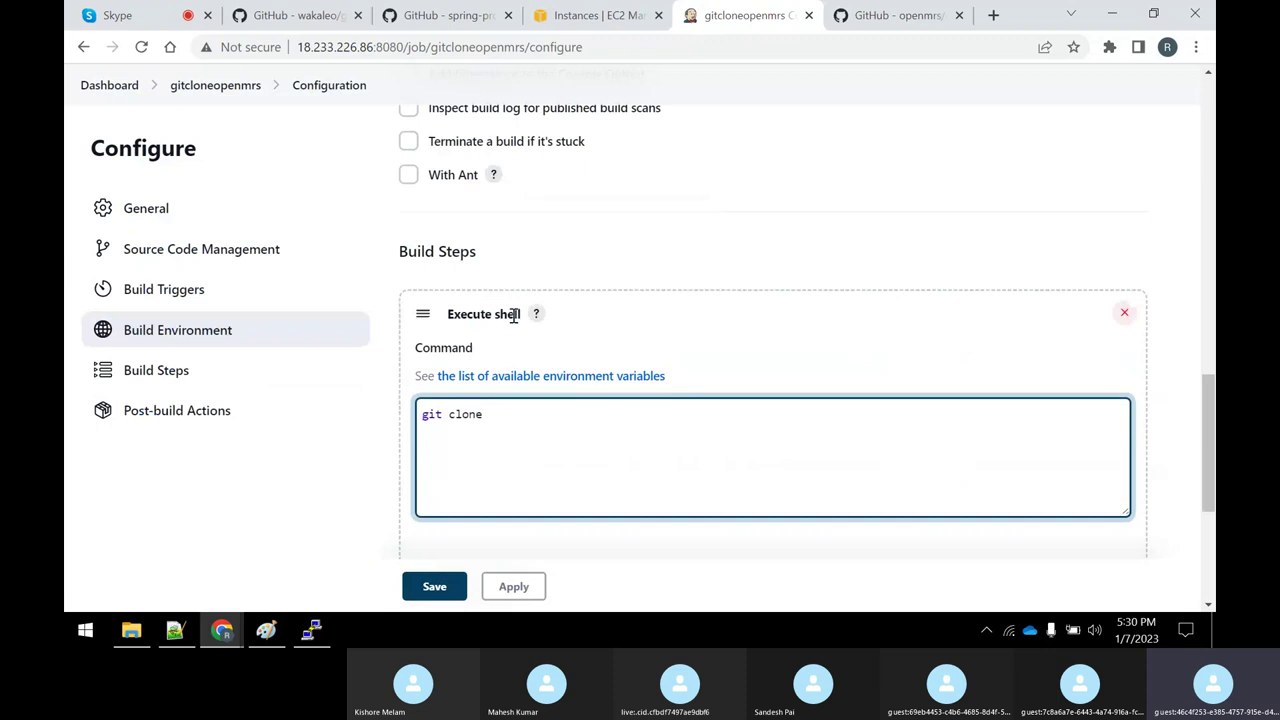
{"action": "left_click", "coordinate": [1124, 313]}
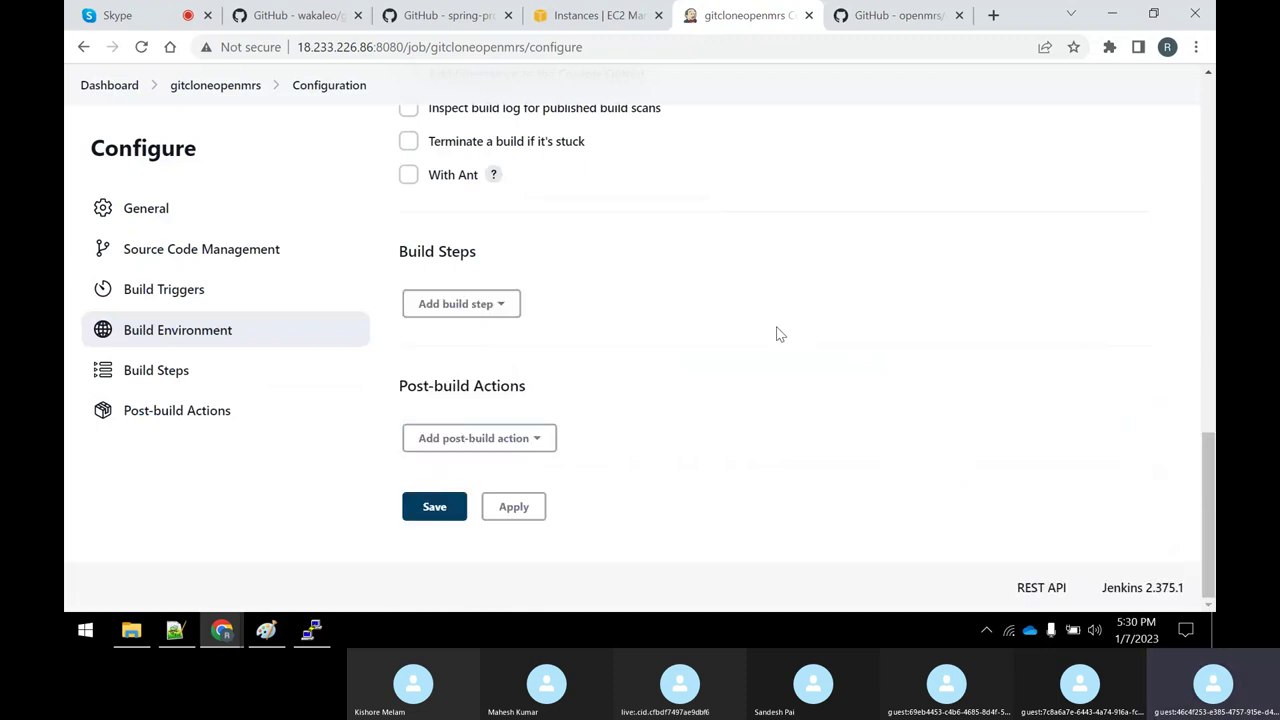
Step: Set the job's Source Code Management to Git and review its repository URL, credentials and branch specifier fields
{"action": "scroll", "coordinate": [778, 340], "scroll_direction": "up", "scroll_amount": 3}
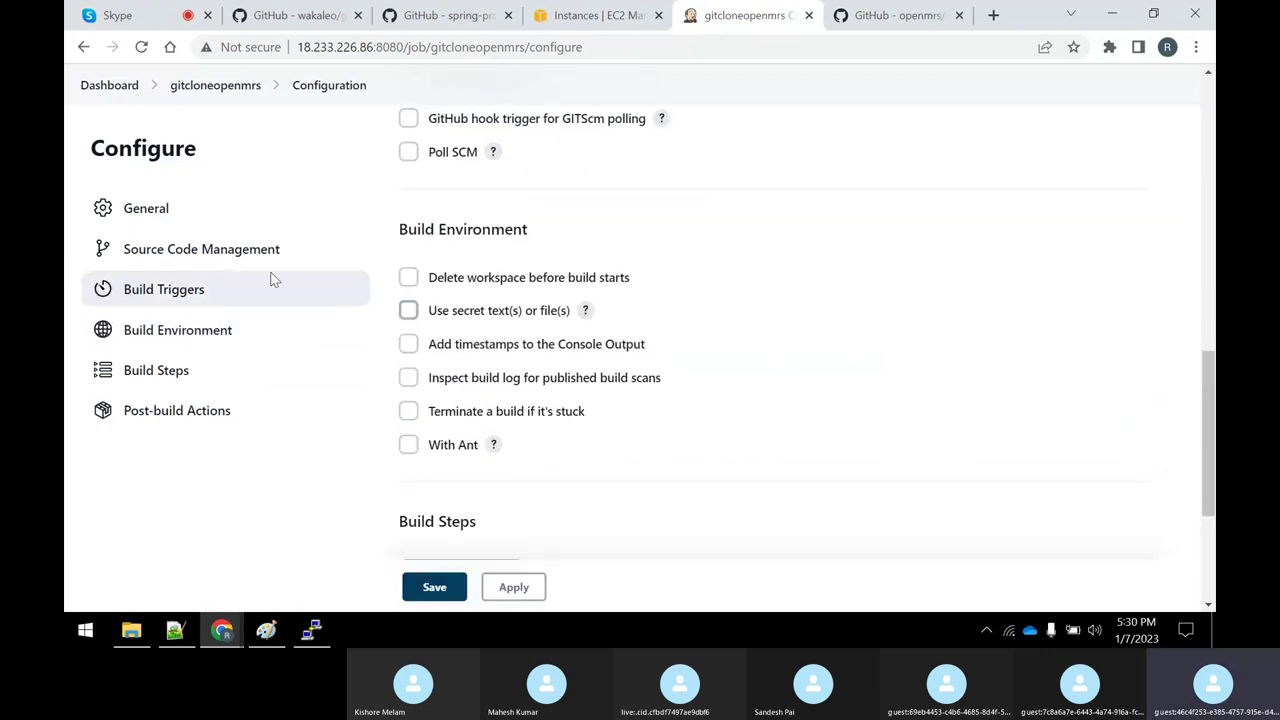
{"action": "left_click", "coordinate": [177, 249]}
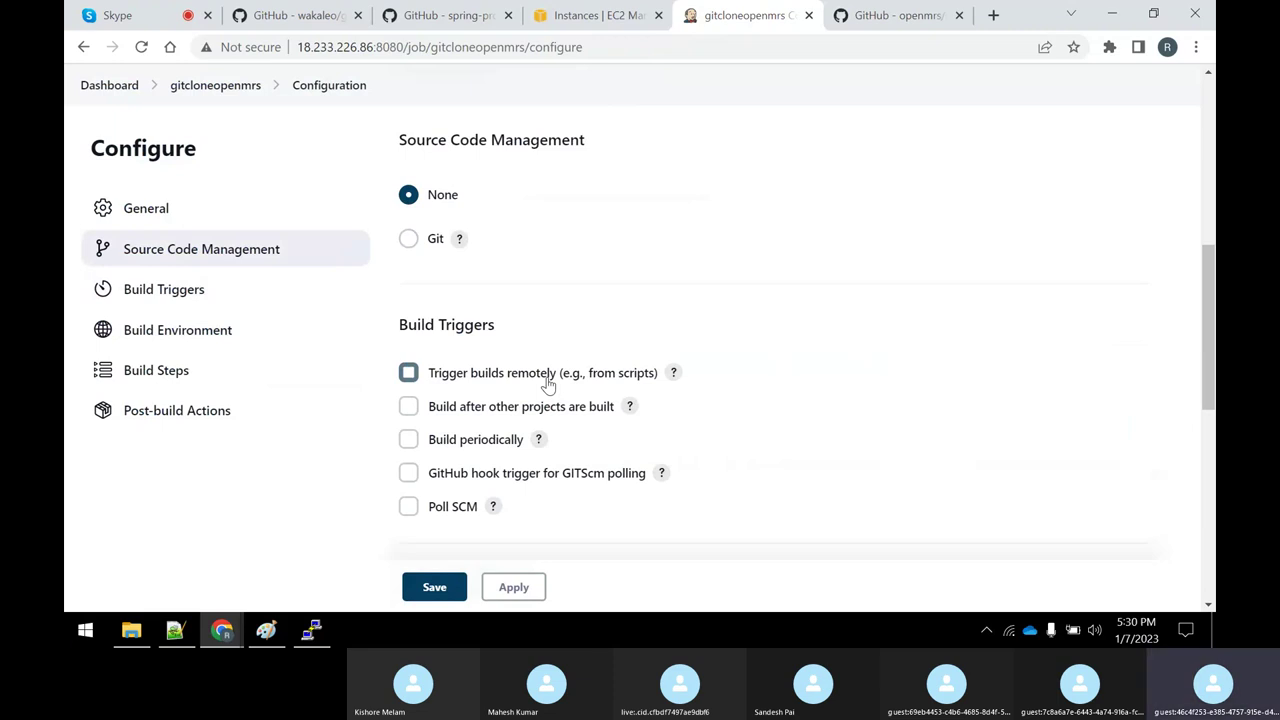
{"action": "left_click", "coordinate": [409, 239]}
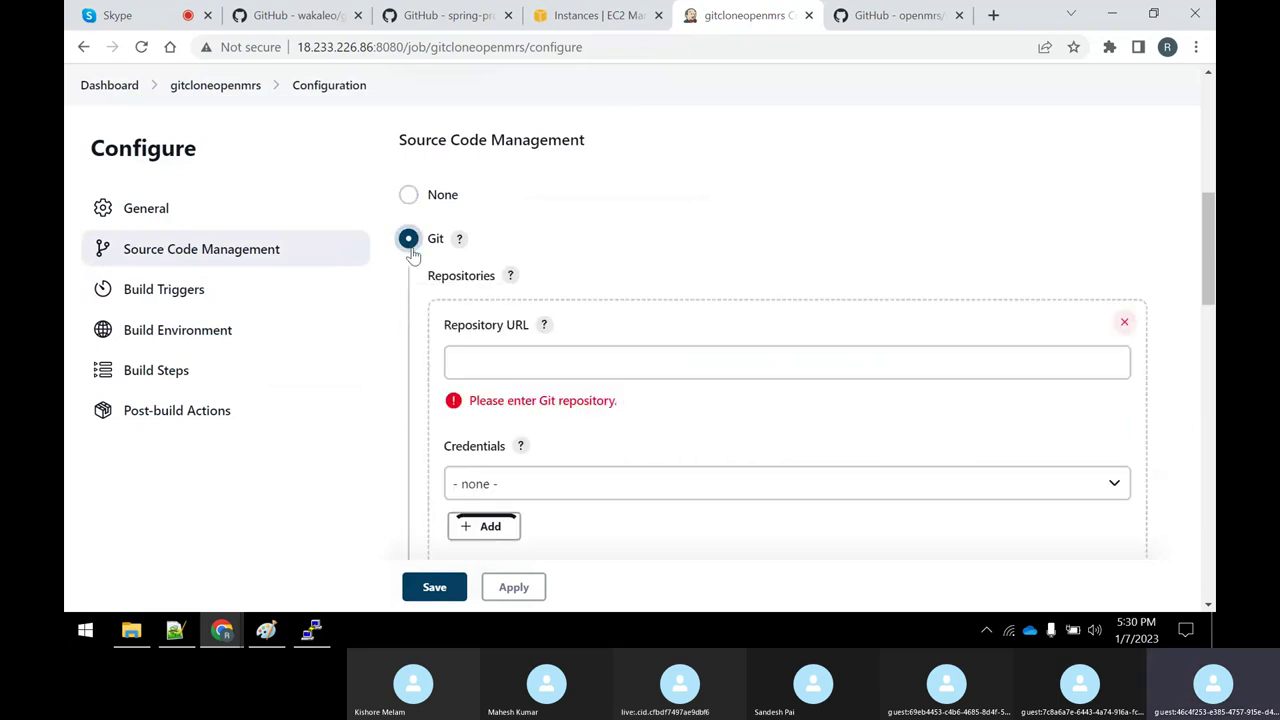
{"action": "left_click", "coordinate": [553, 359]}
{"action": "left_click", "coordinate": [553, 359]}
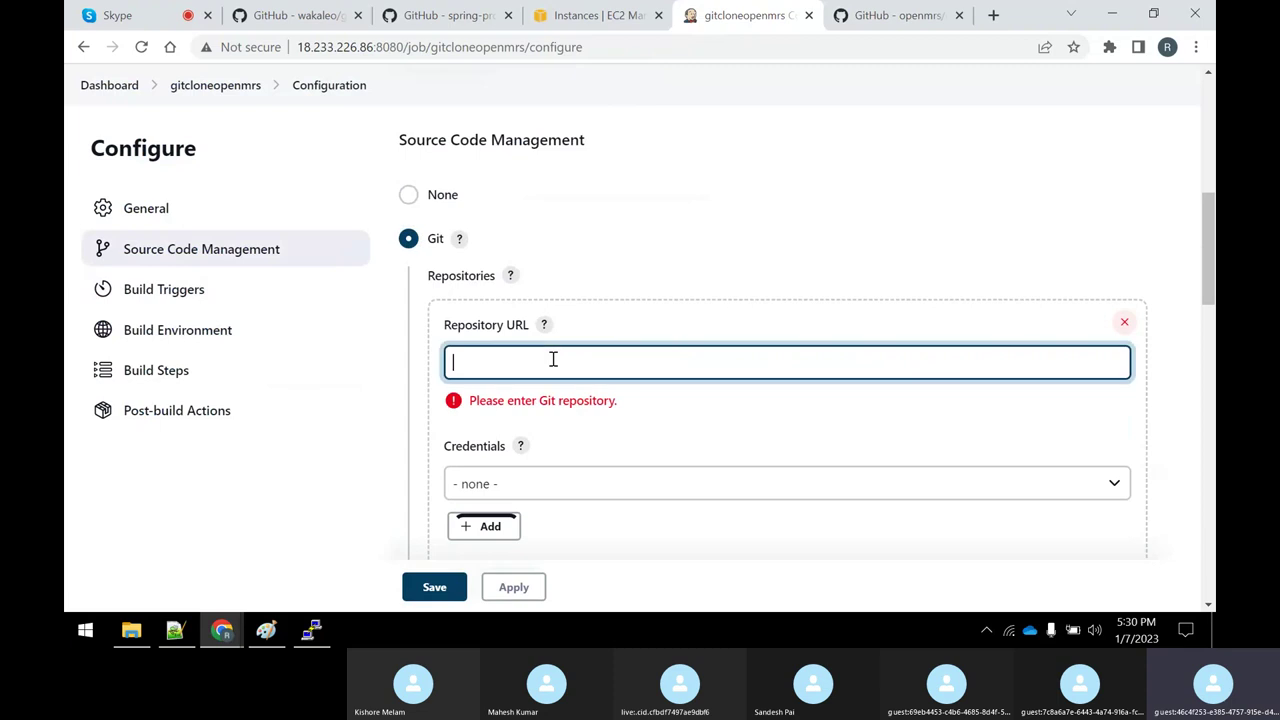
{"action": "scroll", "coordinate": [545, 375], "scroll_direction": "down", "scroll_amount": 1}
{"action": "left_click", "coordinate": [537, 394]}
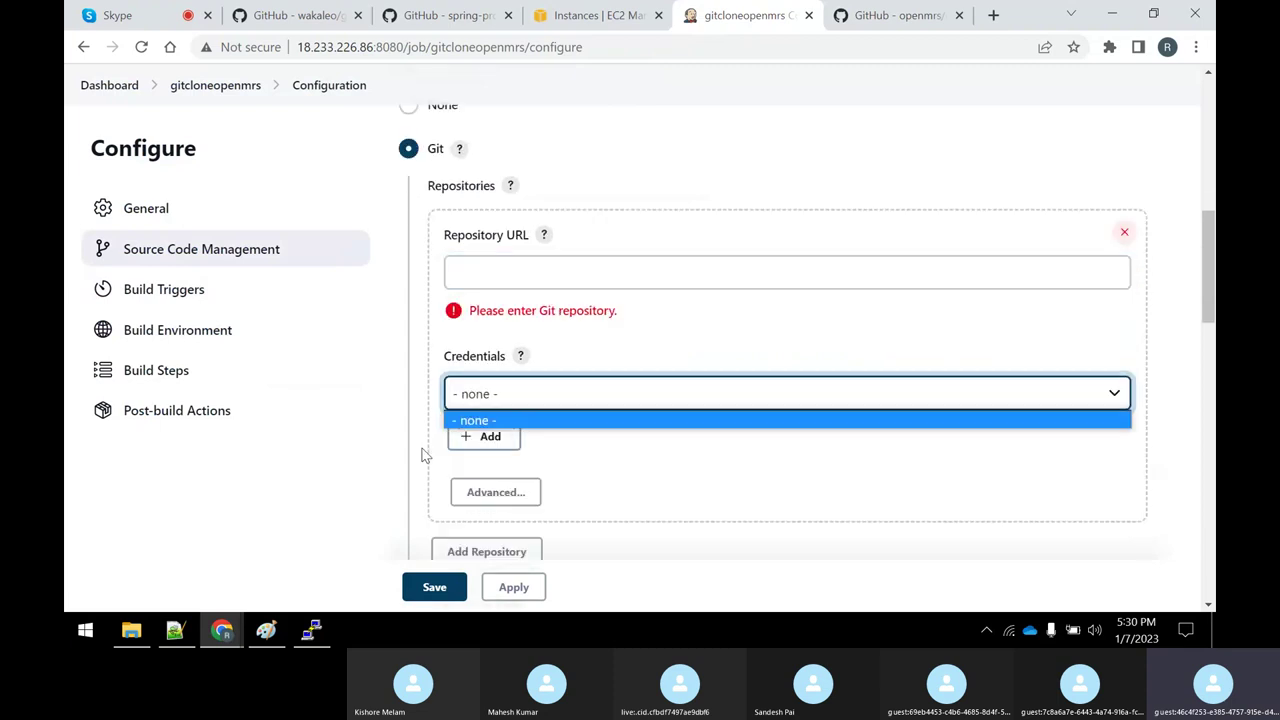
{"action": "left_click", "coordinate": [390, 478]}
{"action": "scroll", "coordinate": [392, 470], "scroll_direction": "down", "scroll_amount": 2}
{"action": "left_click", "coordinate": [539, 515]}
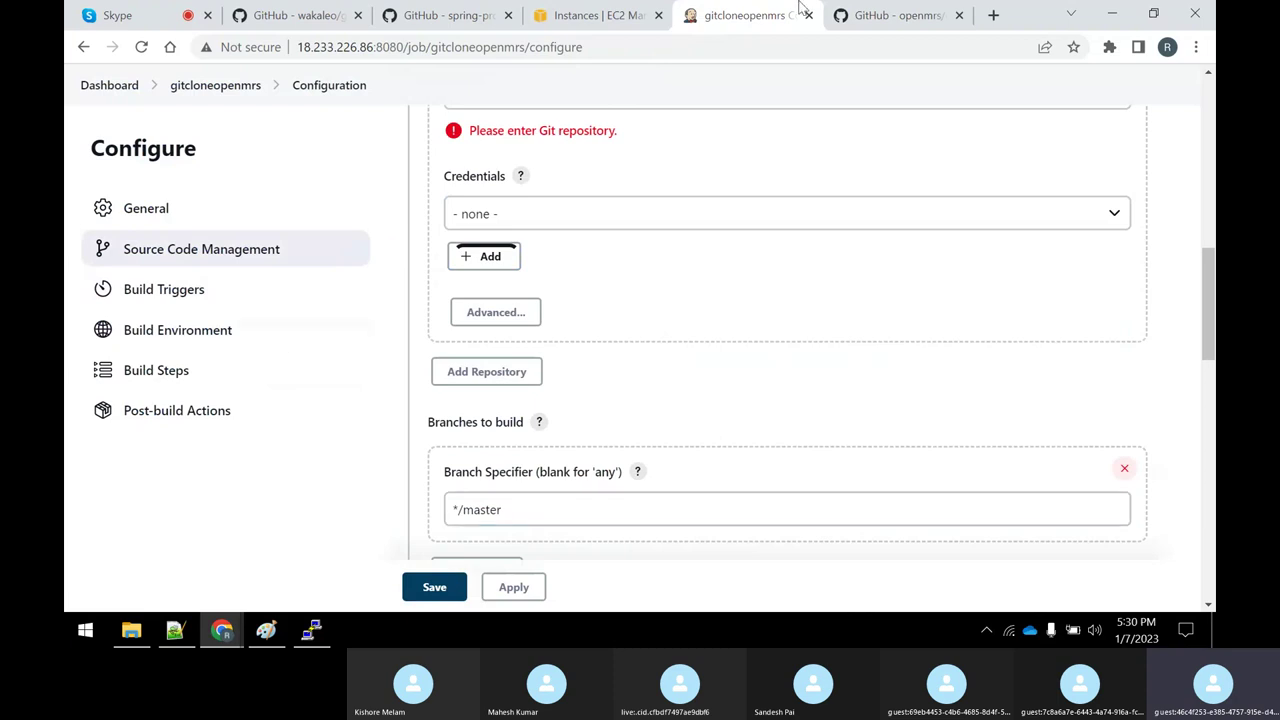
Step: Examine the branch lists of the openmrs-core and spring-petclinic repositories on GitHub to compare their default branches
{"action": "left_click", "coordinate": [864, 22]}
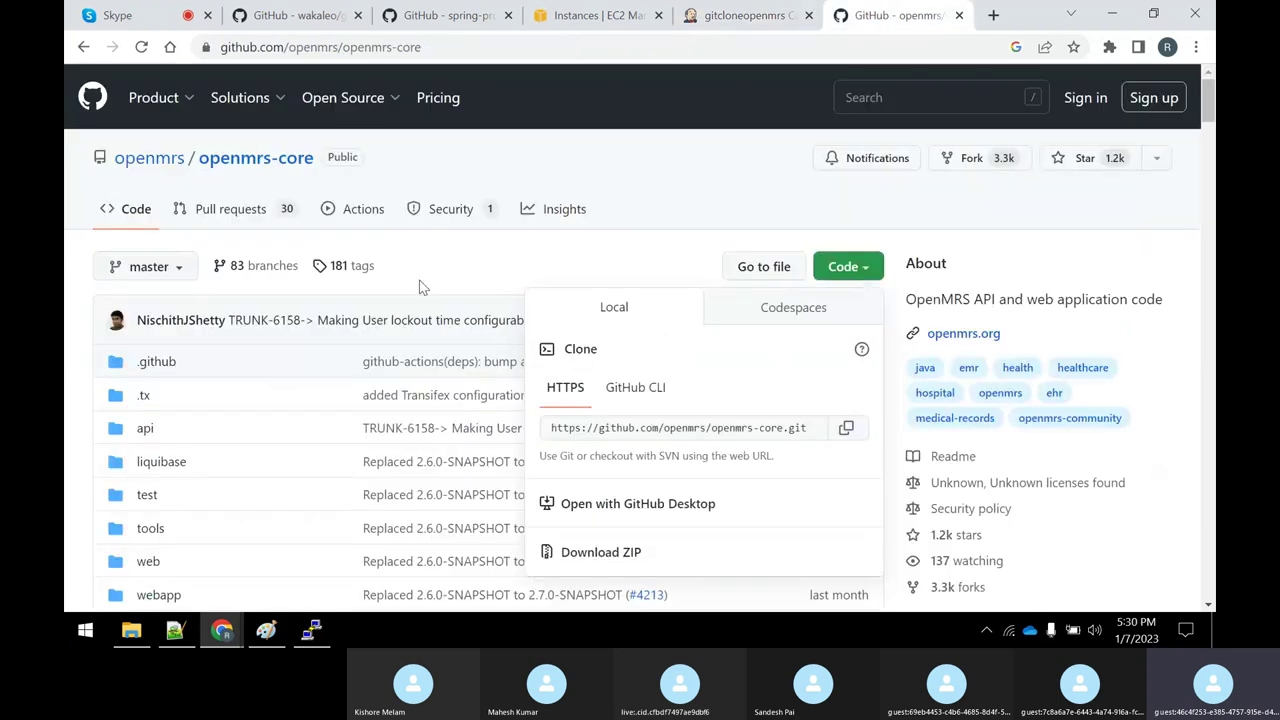
{"action": "left_click", "coordinate": [695, 250]}
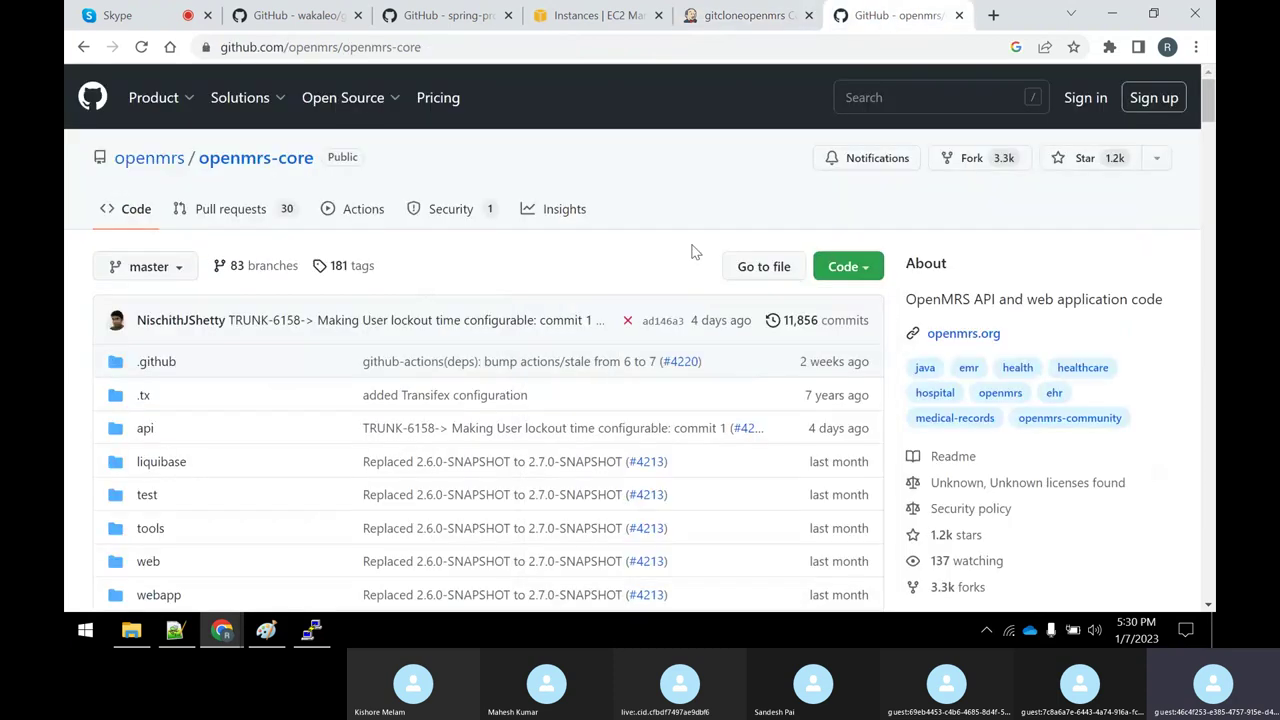
{"action": "left_click", "coordinate": [185, 275]}
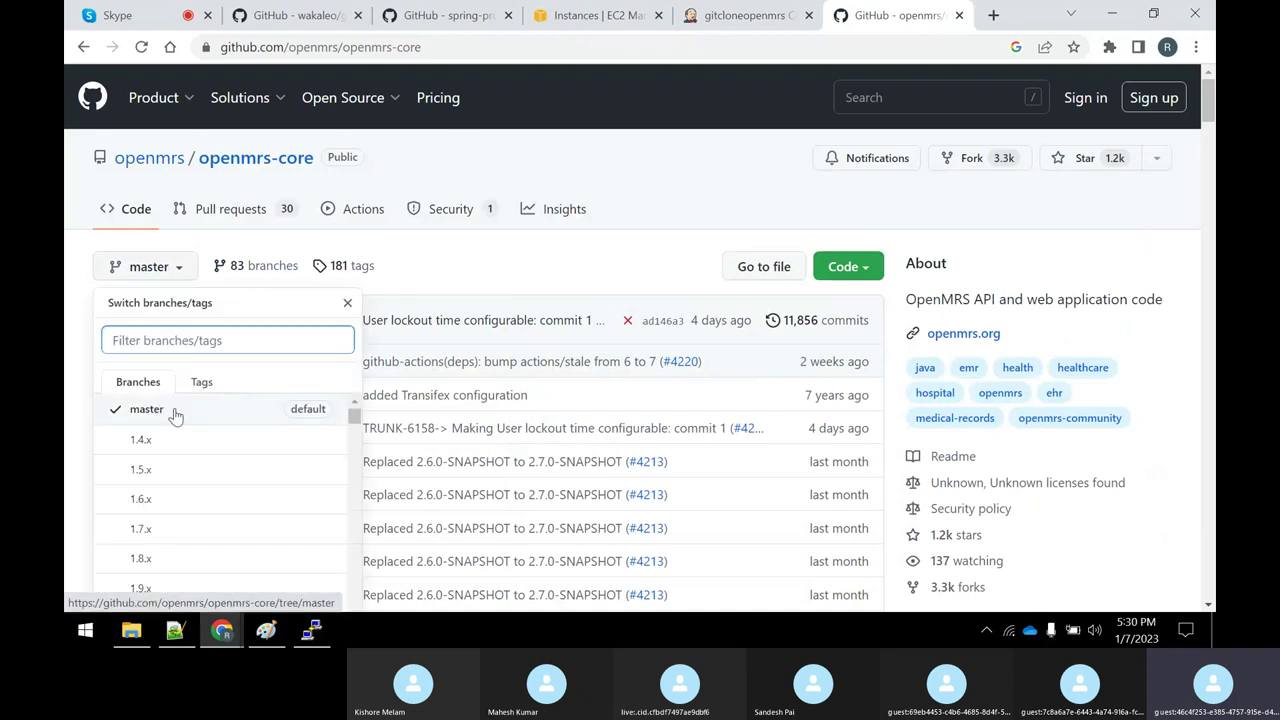
{"action": "left_click_drag", "start_coordinate": [177, 417], "coordinate": [130, 409]}
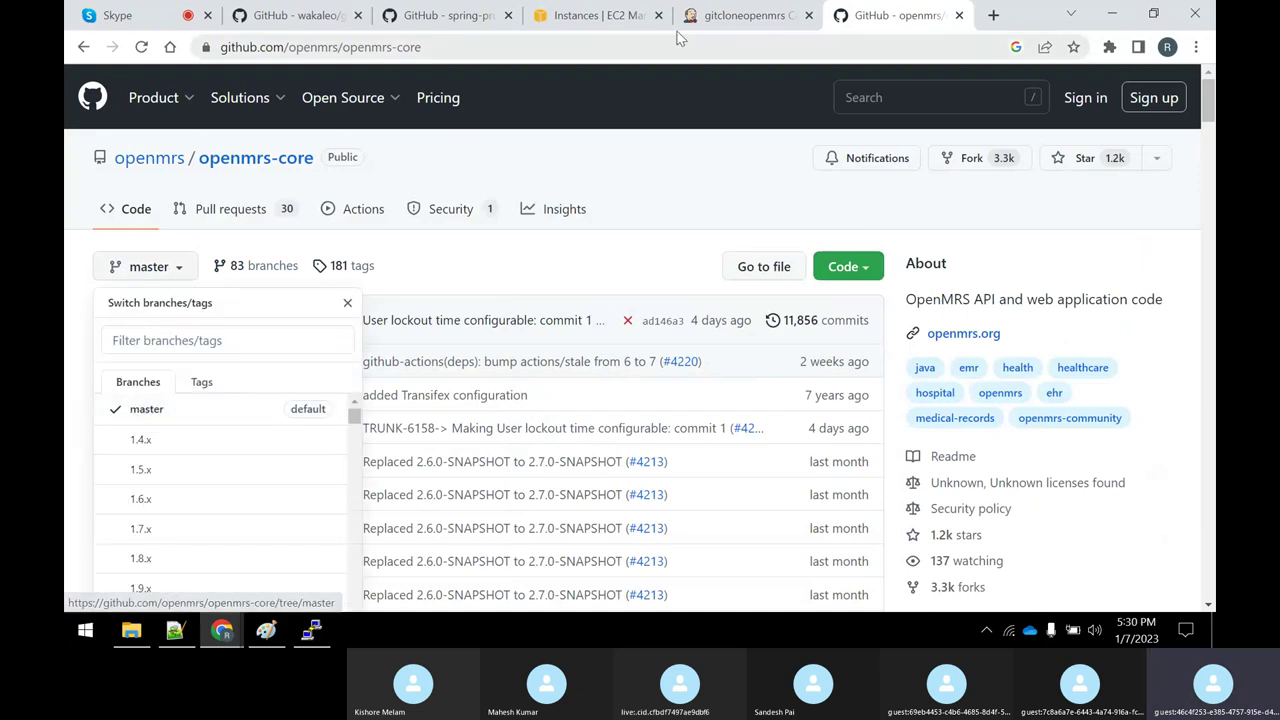
{"action": "left_click", "coordinate": [467, 12]}
{"action": "left_click", "coordinate": [360, 273]}
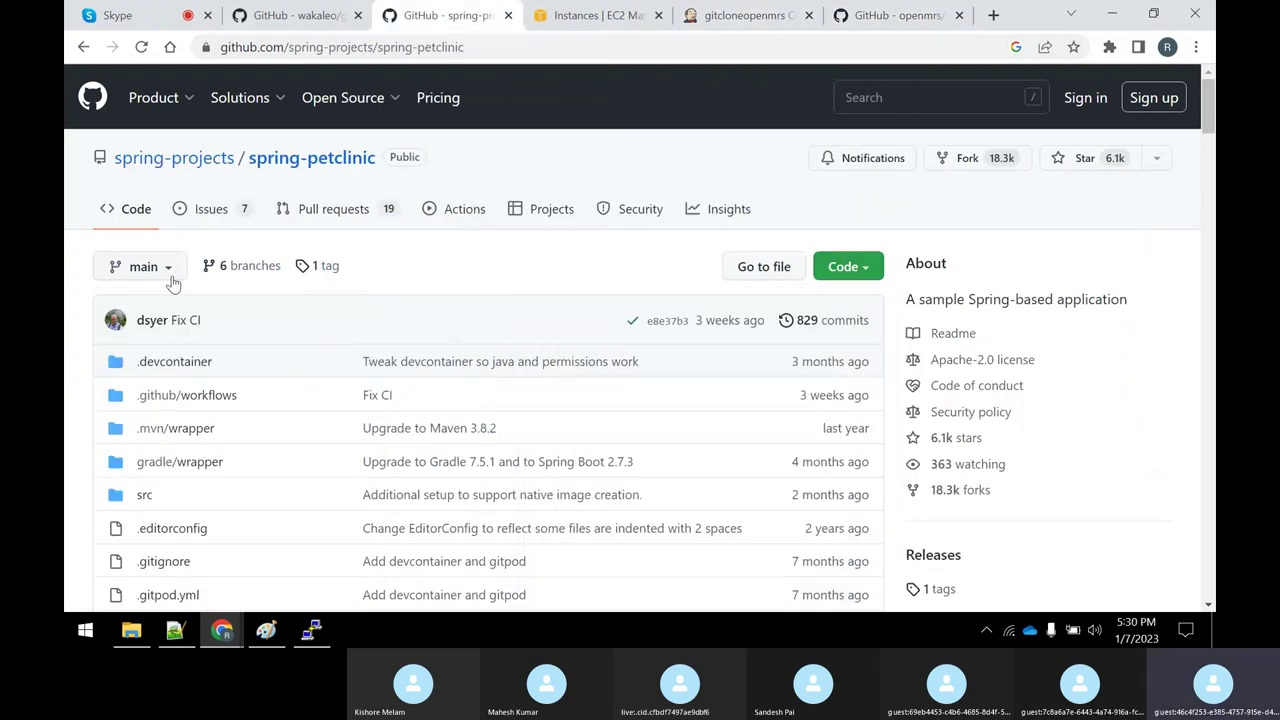
{"action": "left_click", "coordinate": [168, 272]}
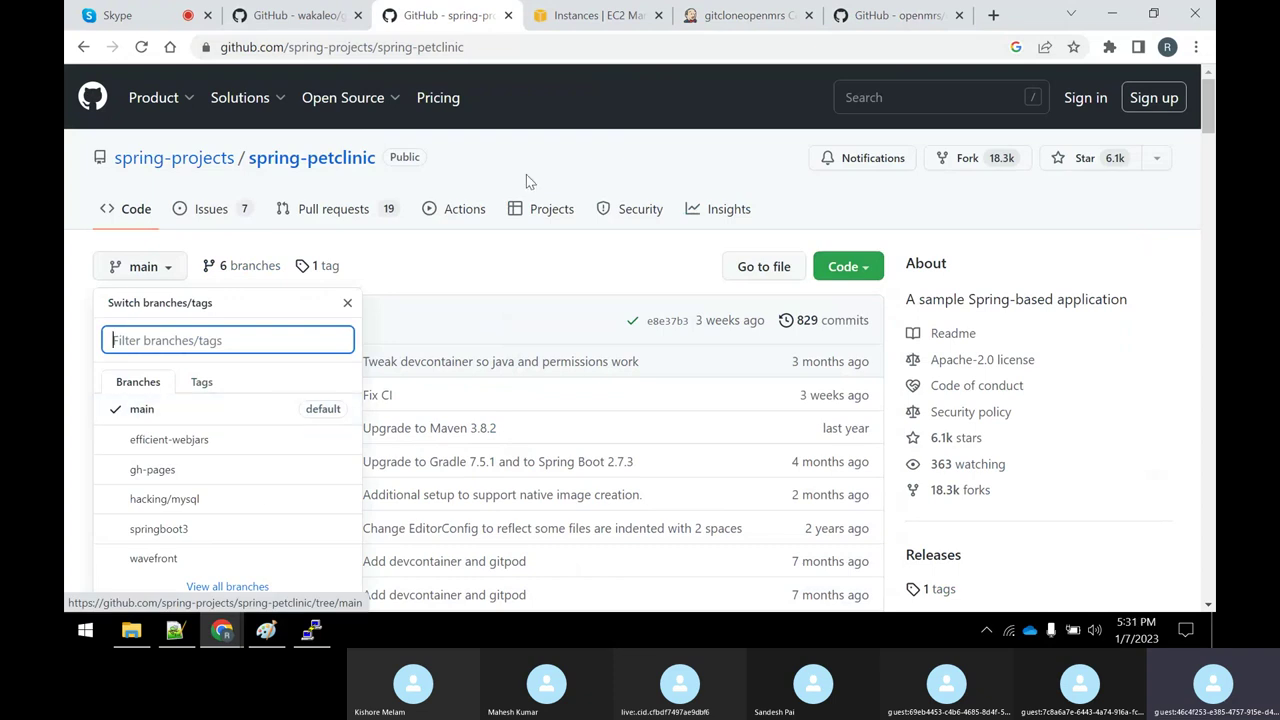
Step: Compare the default branches of the openmrs-core and spring-petclinic repositories on GitHub once more
{"action": "left_click", "coordinate": [907, 17]}
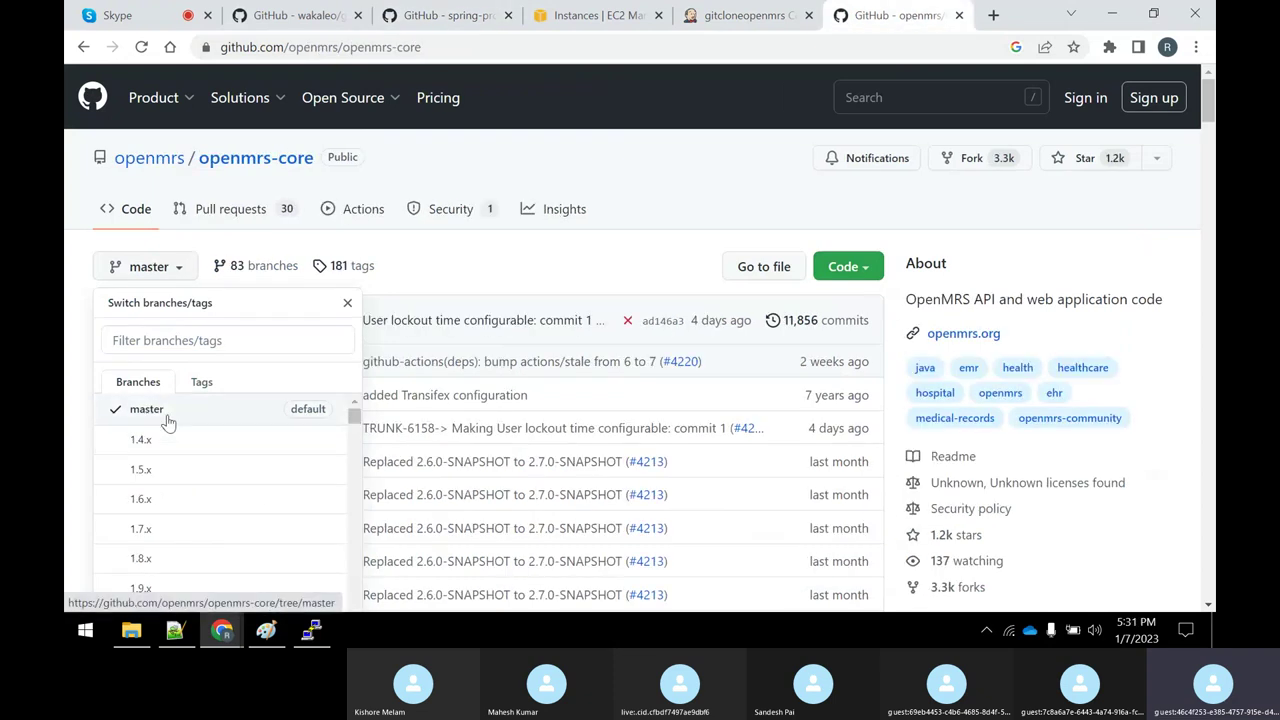
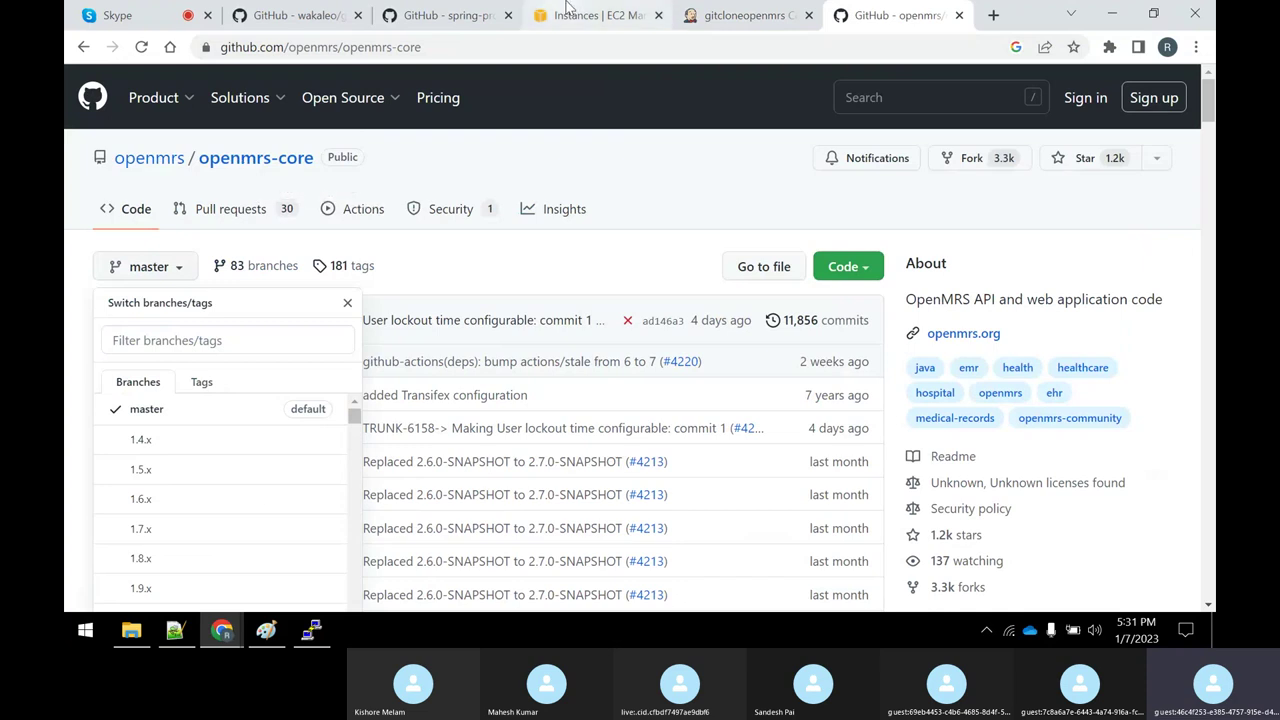
{"action": "left_click", "coordinate": [452, 18]}
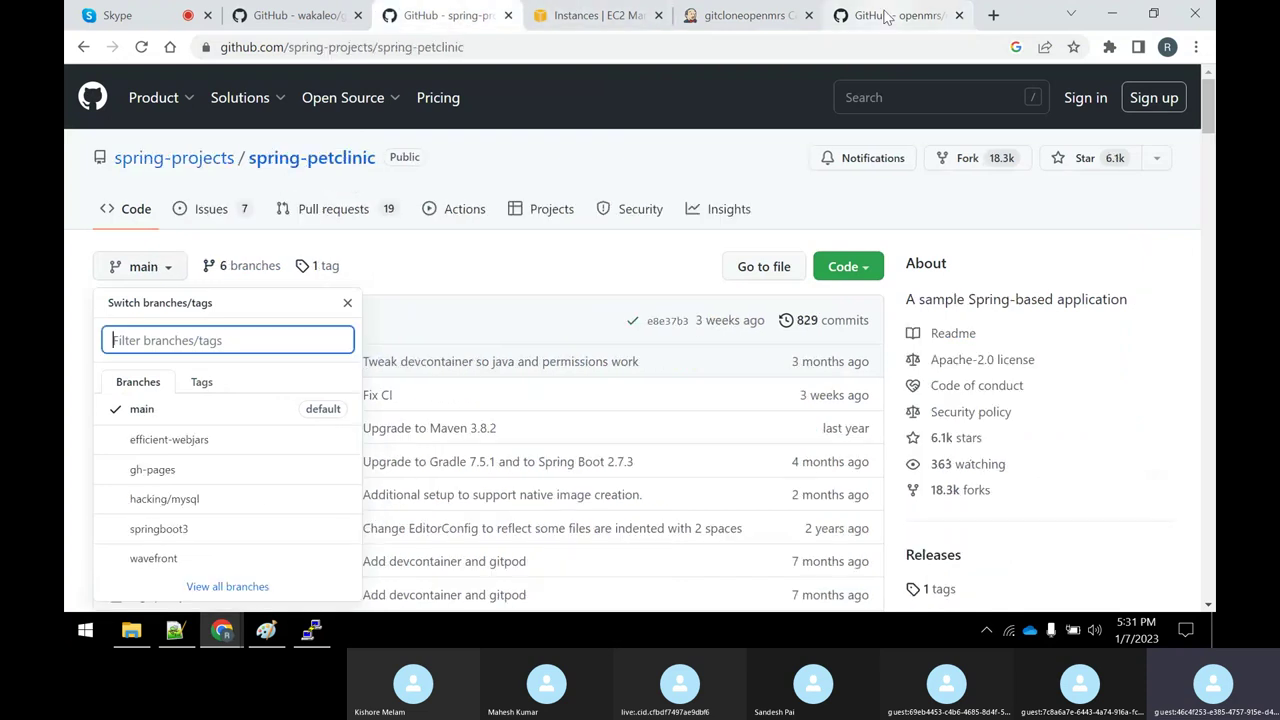
{"action": "left_click", "coordinate": [886, 15]}
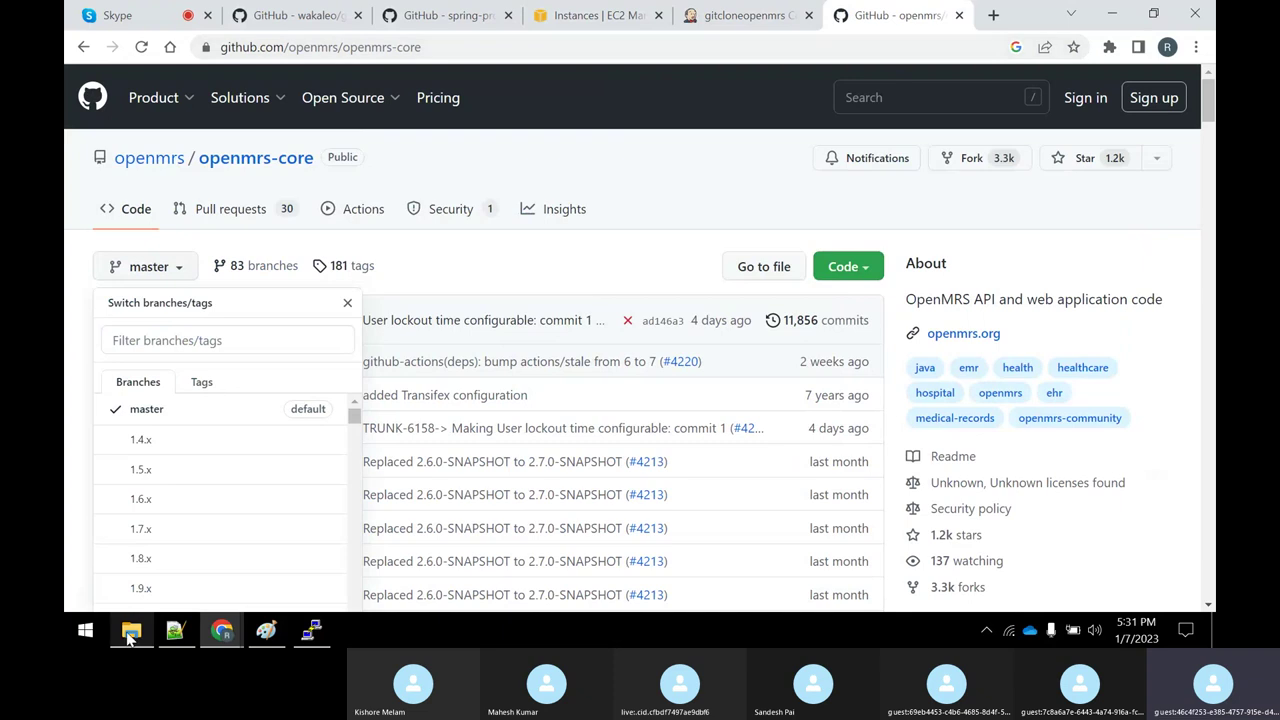
Step: Switch to Notepad++ and review the list of open-source projects in Jenkins-notes.txt, then return to the openmrs-core page in Chrome
{"action": "left_click", "coordinate": [175, 630]}
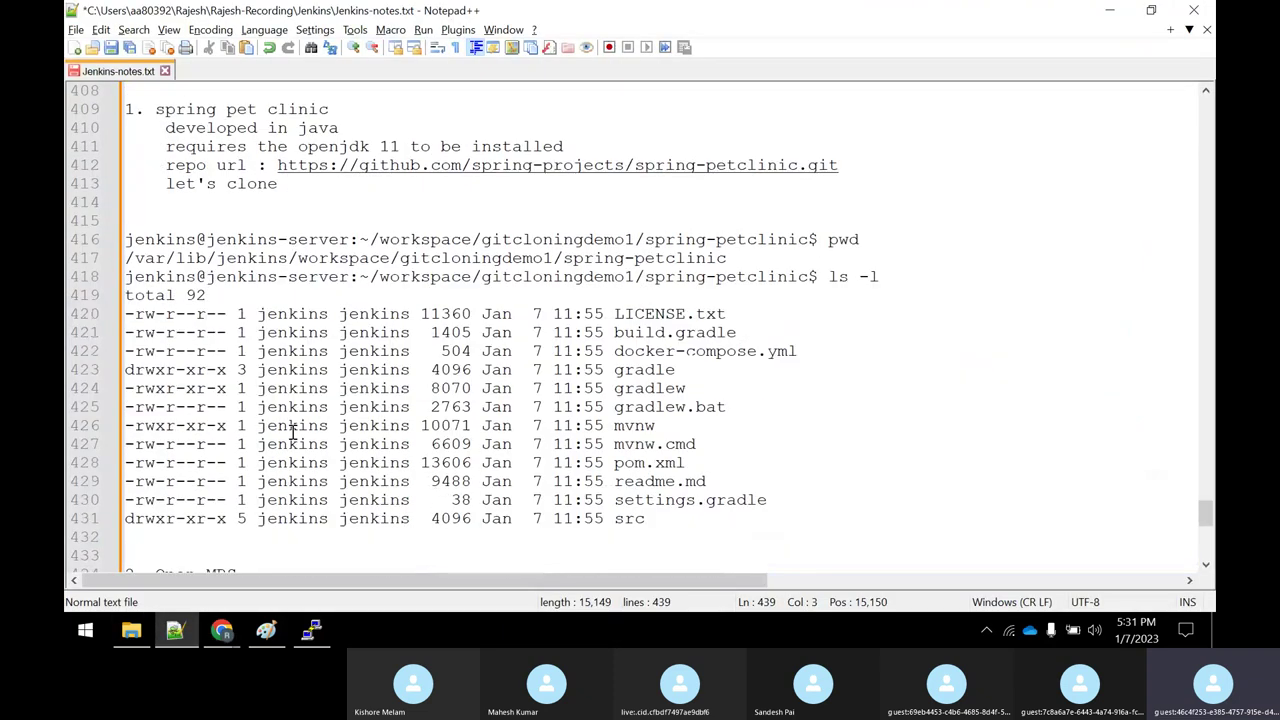
{"action": "scroll", "coordinate": [293, 430], "scroll_direction": "up", "scroll_amount": 5}
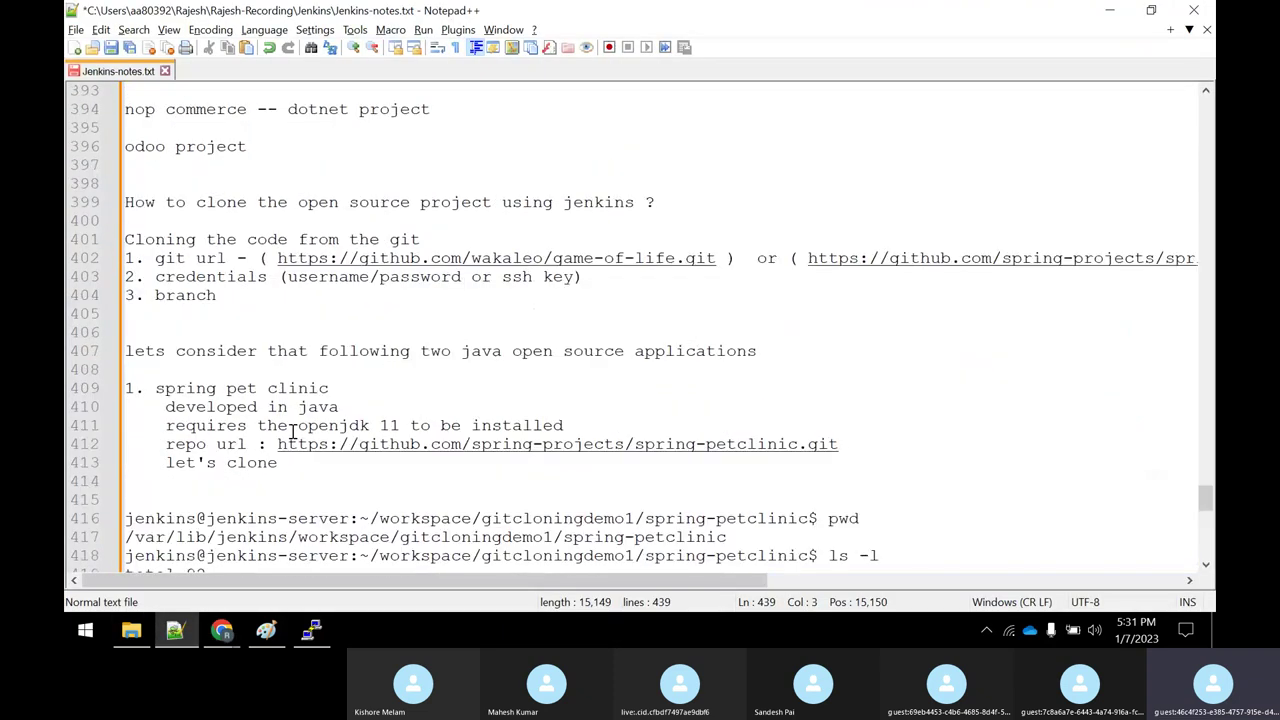
{"action": "scroll", "coordinate": [293, 430], "scroll_direction": "up", "scroll_amount": 3}
{"action": "left_click_drag", "start_coordinate": [293, 146], "coordinate": [294, 320]}
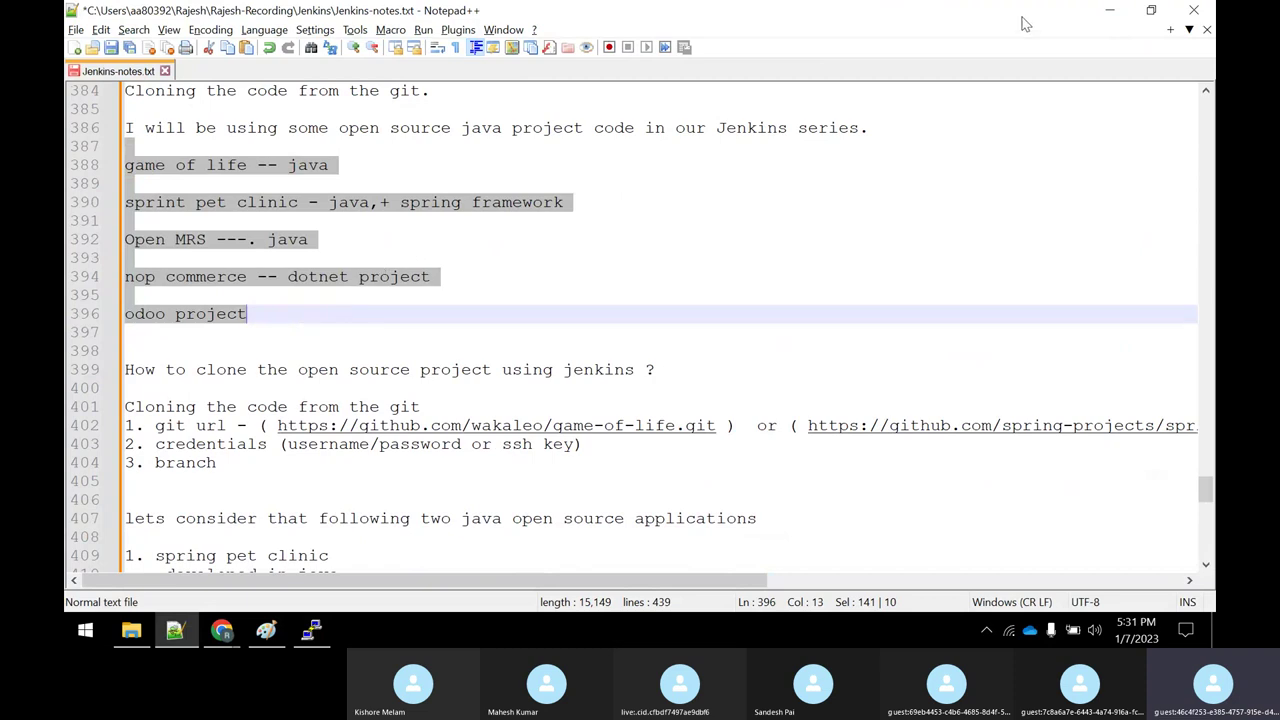
{"action": "left_click", "coordinate": [1108, 16]}
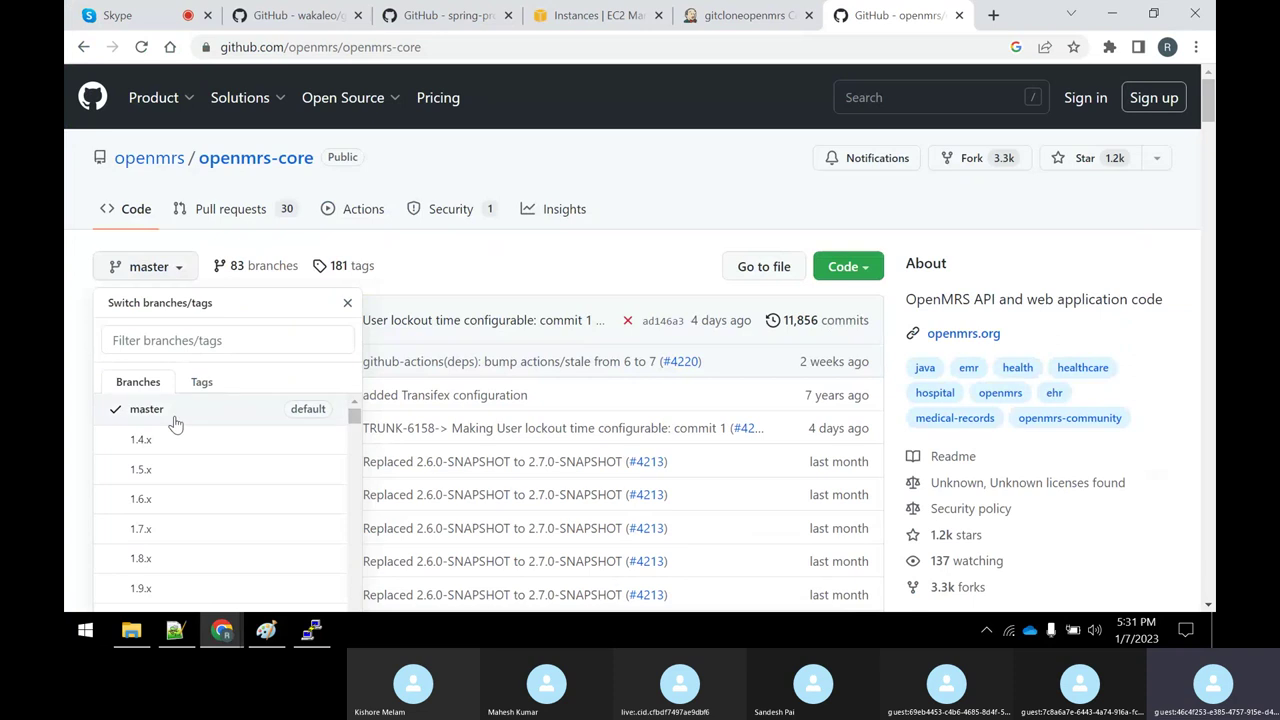
{"action": "left_click", "coordinate": [848, 266]}
{"action": "left_click", "coordinate": [848, 266]}
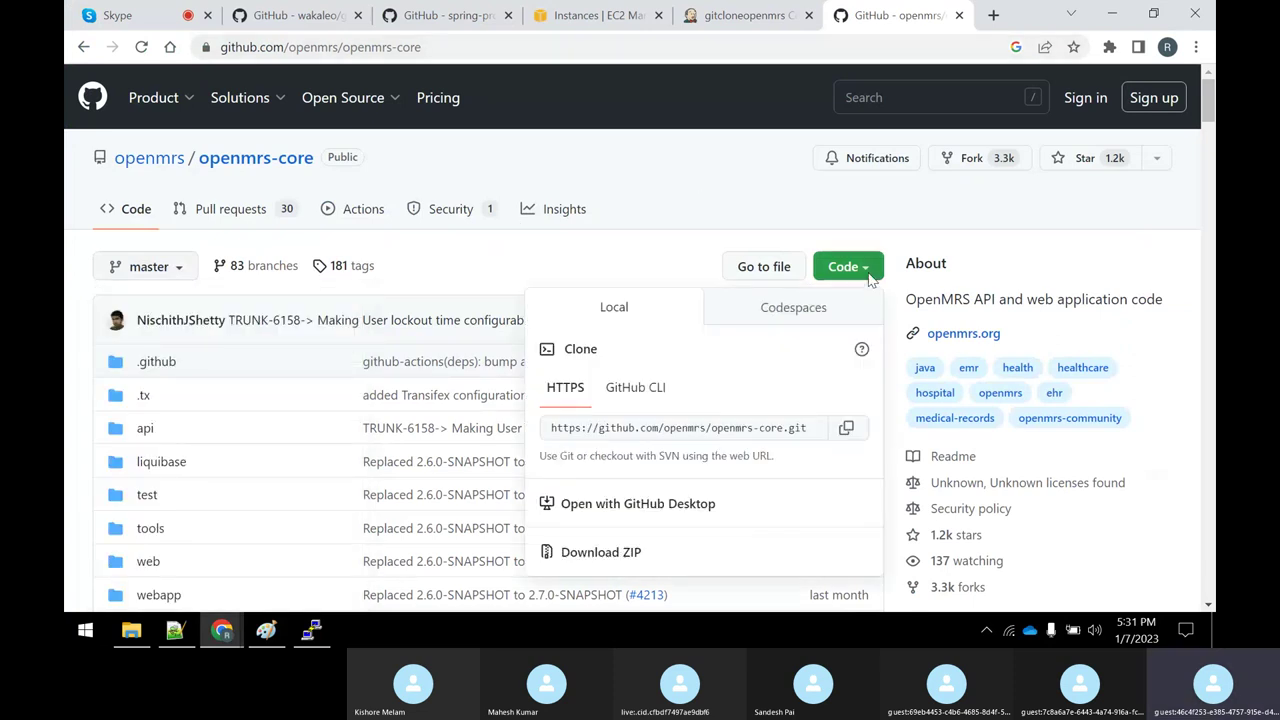
{"action": "left_click", "coordinate": [846, 427]}
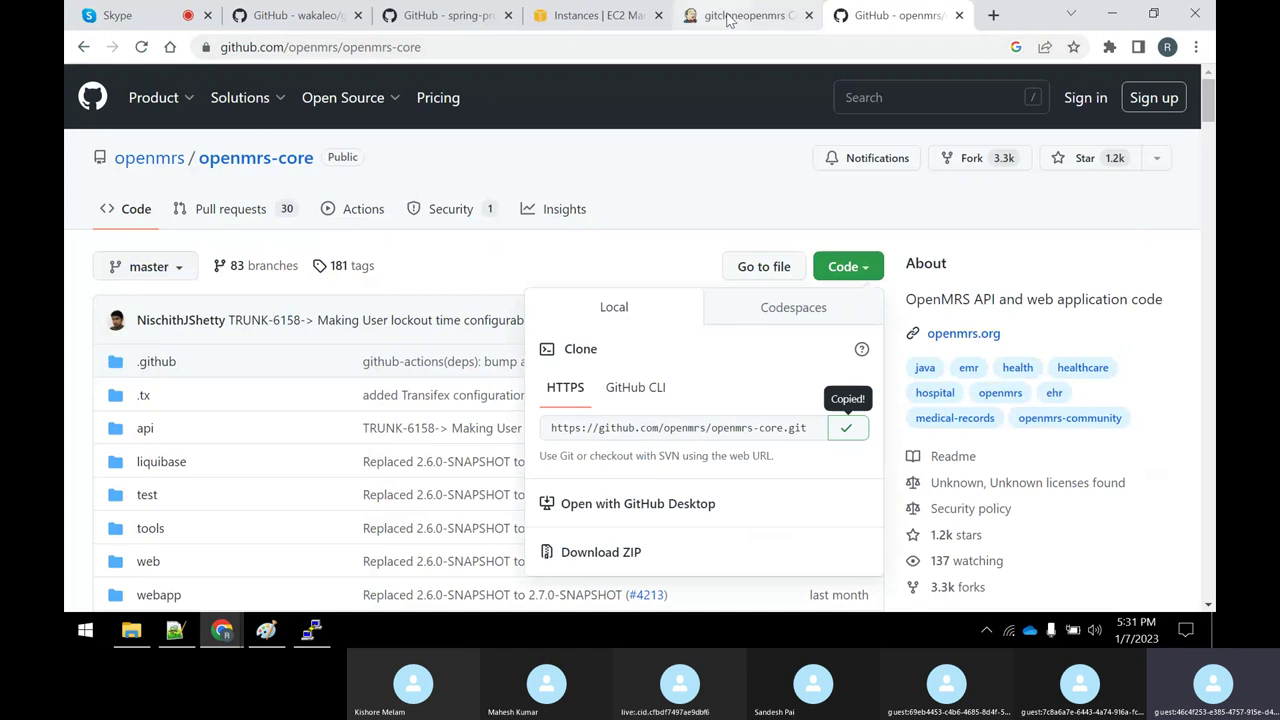
{"action": "left_click", "coordinate": [728, 20]}
{"action": "scroll", "coordinate": [715, 382], "scroll_direction": "up", "scroll_amount": 3}
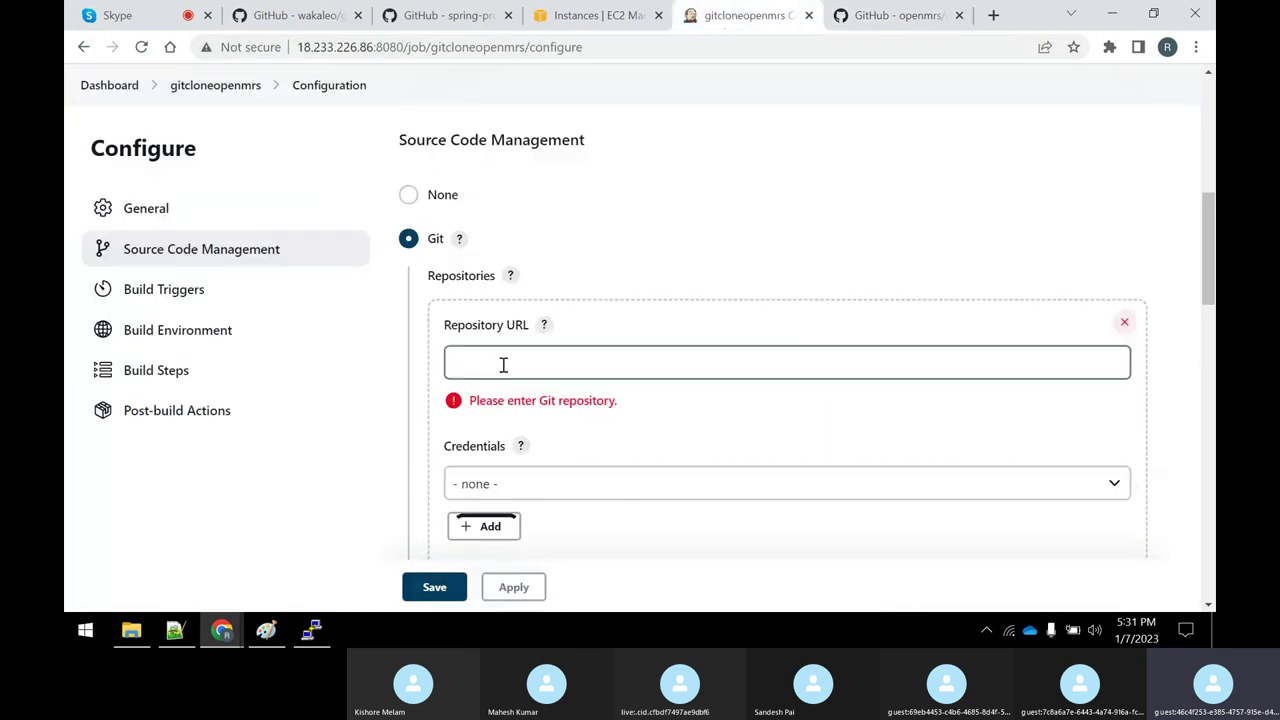
{"action": "left_click", "coordinate": [503, 365]}
{"action": "key", "text": "ctrl+v"}
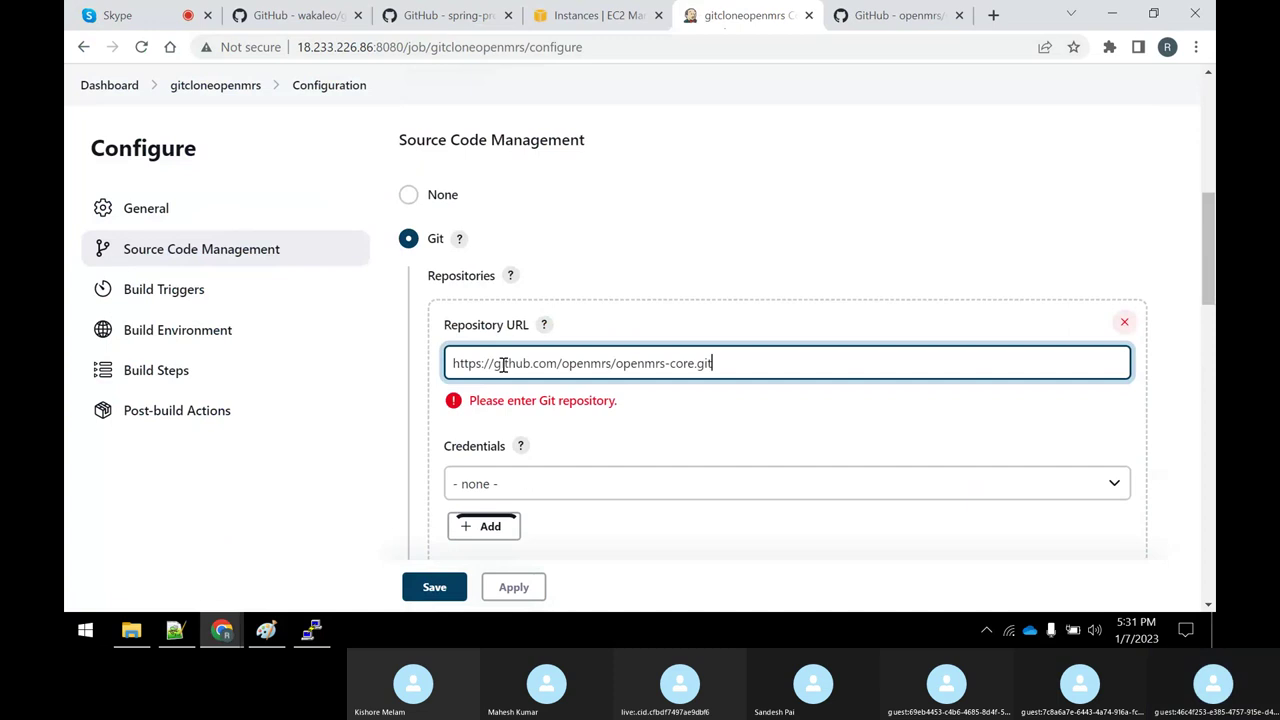
Step: Set the repository credentials to none and check the job's branch specifier
{"action": "scroll", "coordinate": [615, 338], "scroll_direction": "down", "scroll_amount": 2}
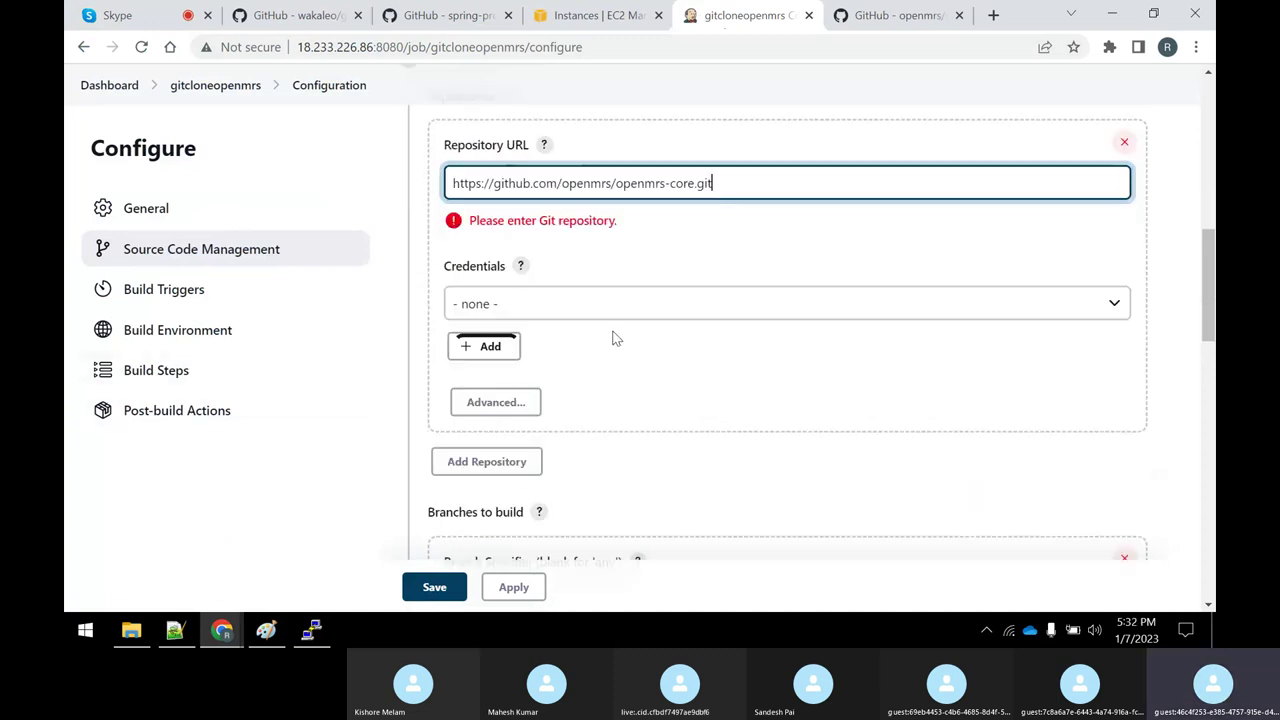
{"action": "left_click", "coordinate": [645, 308]}
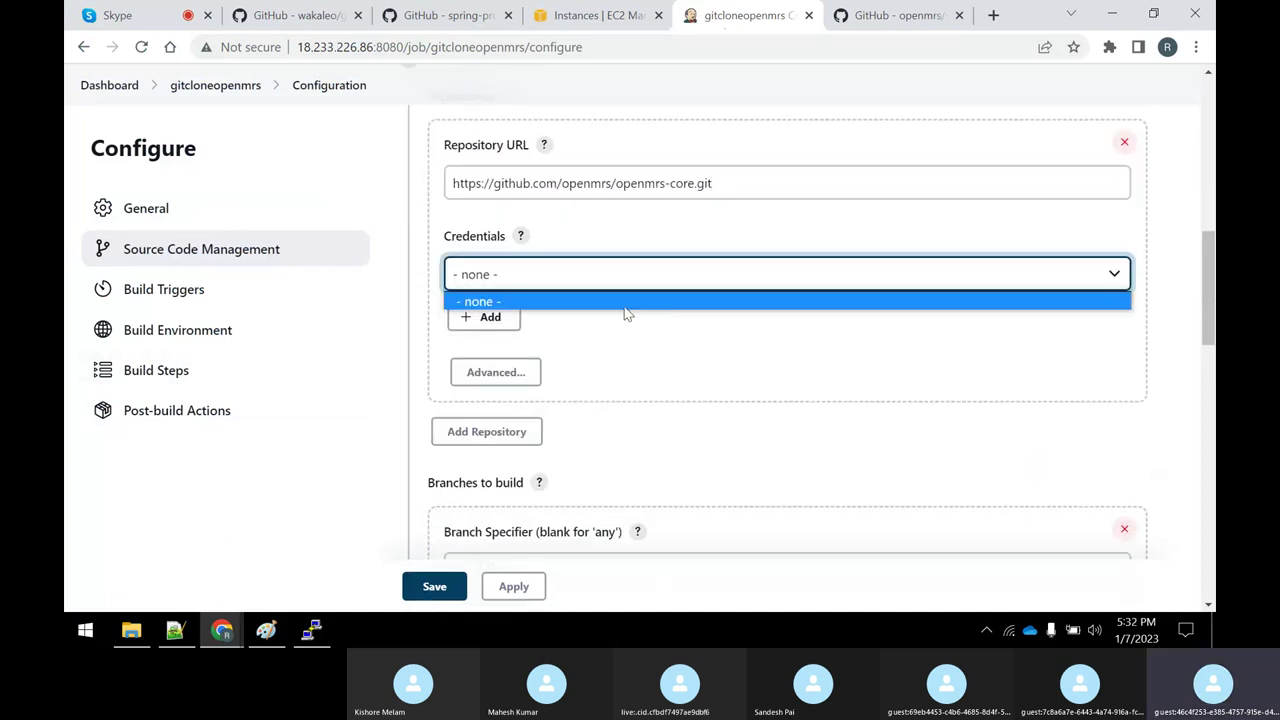
{"action": "left_click", "coordinate": [624, 306]}
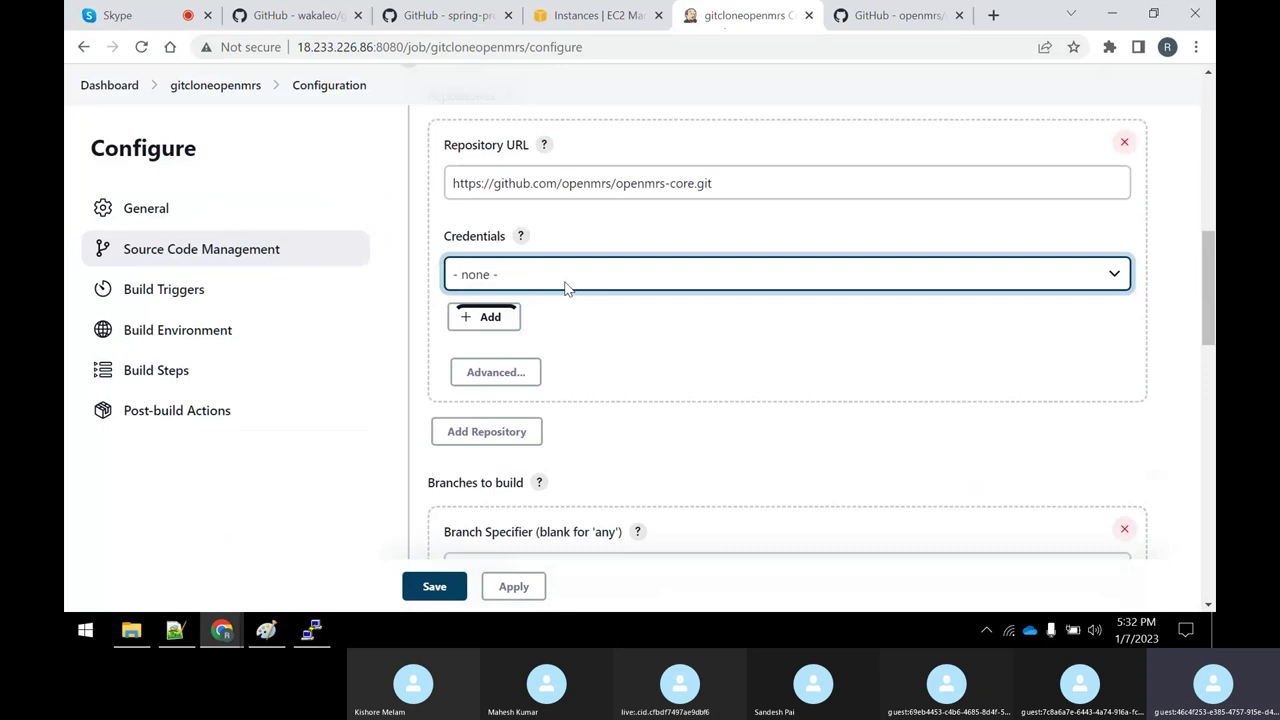
{"action": "scroll", "coordinate": [665, 330], "scroll_direction": "down", "scroll_amount": 1}
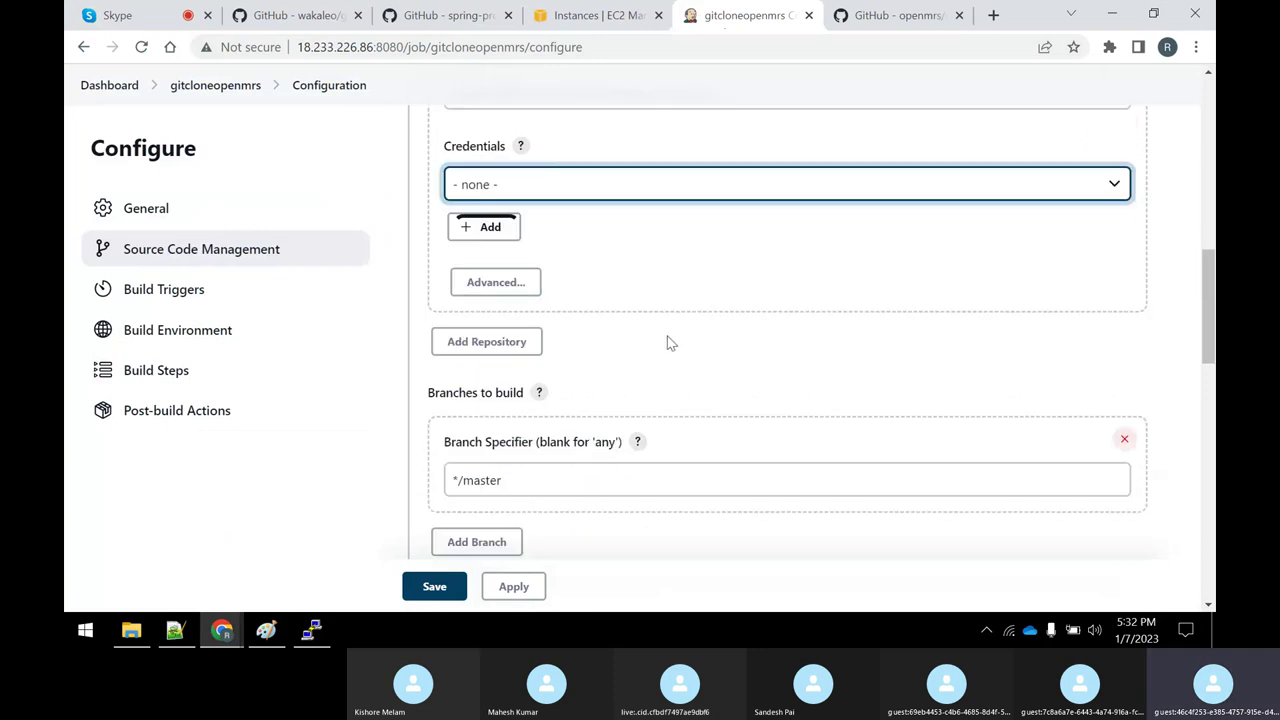
{"action": "left_click", "coordinate": [514, 478]}
{"action": "left_click", "coordinate": [557, 311]}
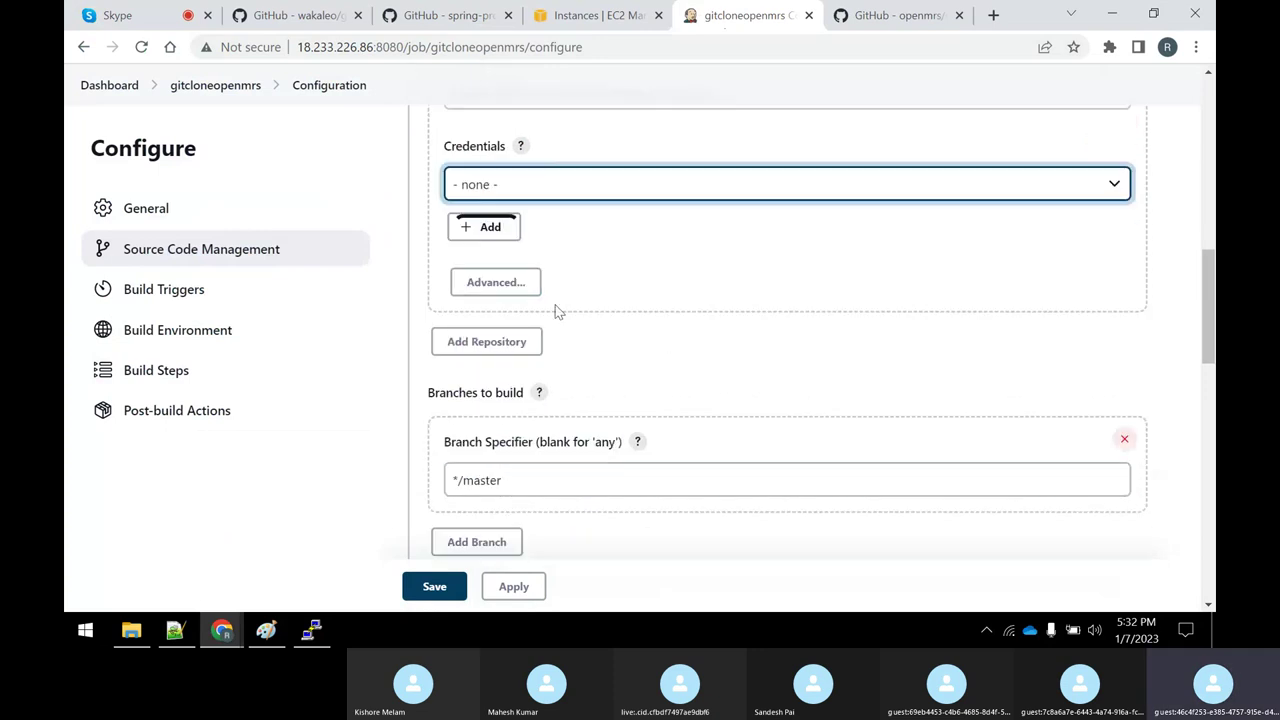
Step: Check the job's repository URL and branch specifier against the openmrs-core page on GitHub and look over the remaining Git settings
{"action": "scroll", "coordinate": [557, 311], "scroll_direction": "up", "scroll_amount": 2}
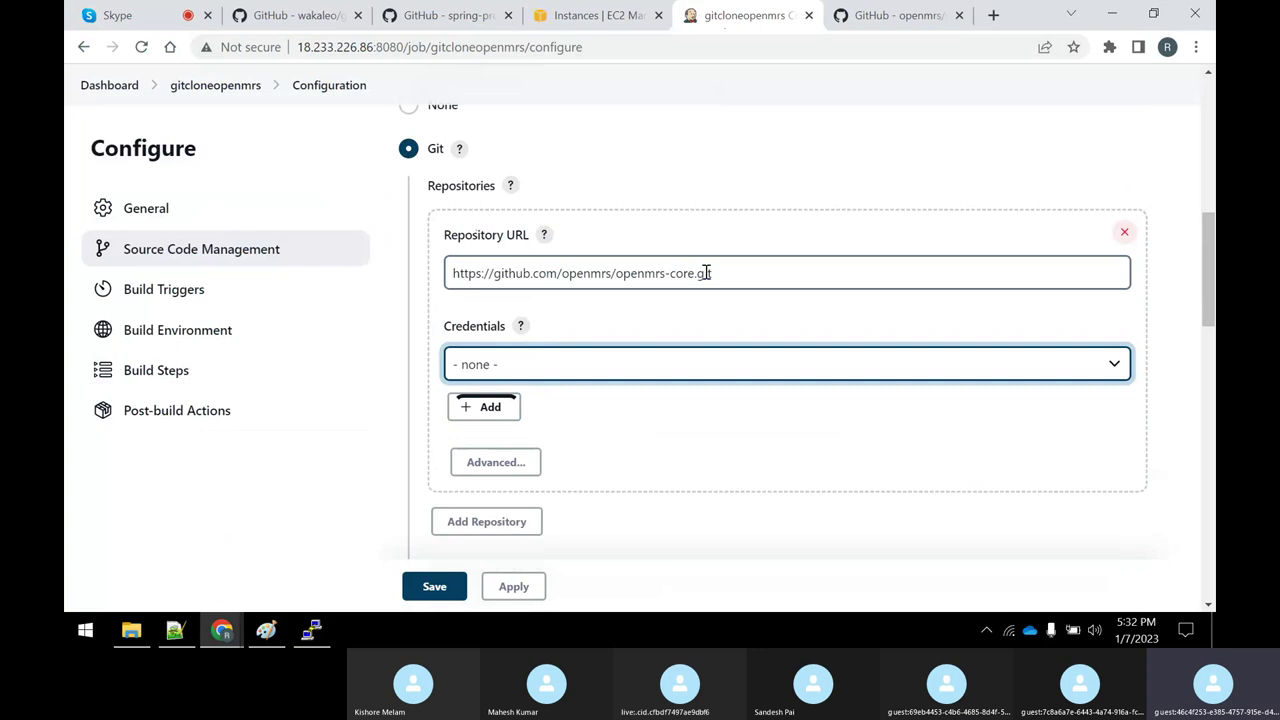
{"action": "left_click", "coordinate": [905, 15]}
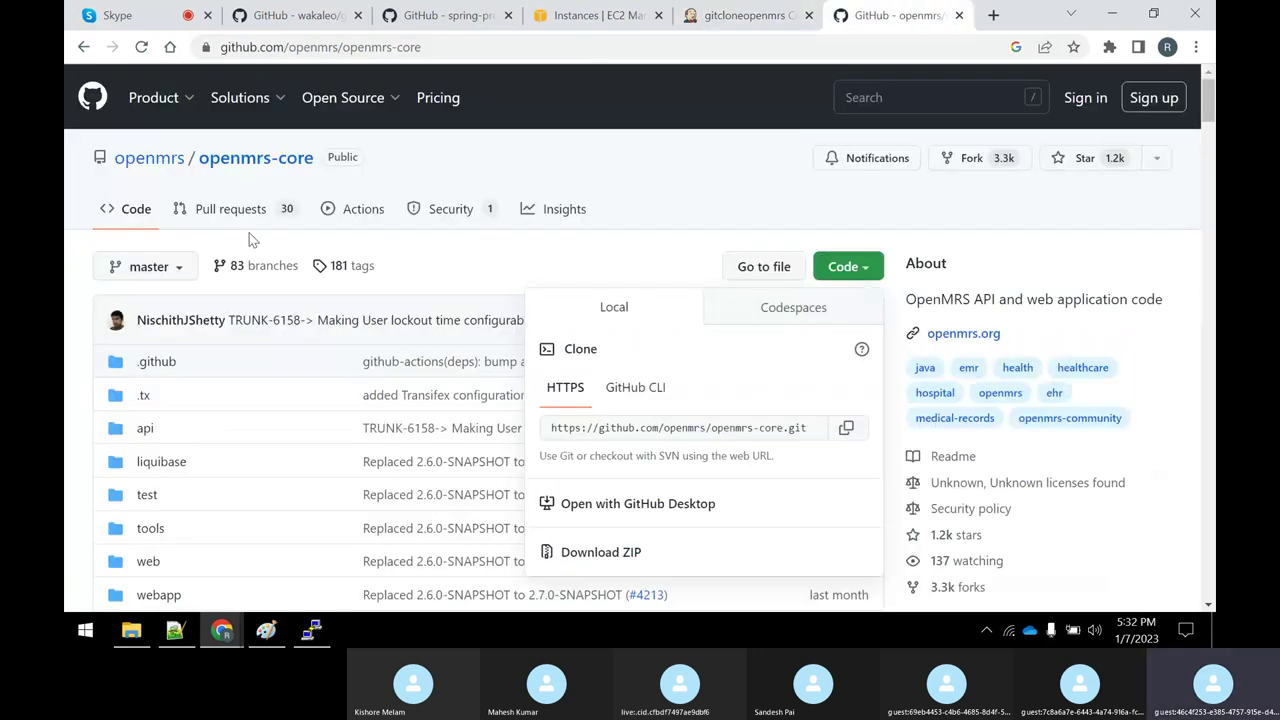
{"action": "left_click", "coordinate": [700, 16]}
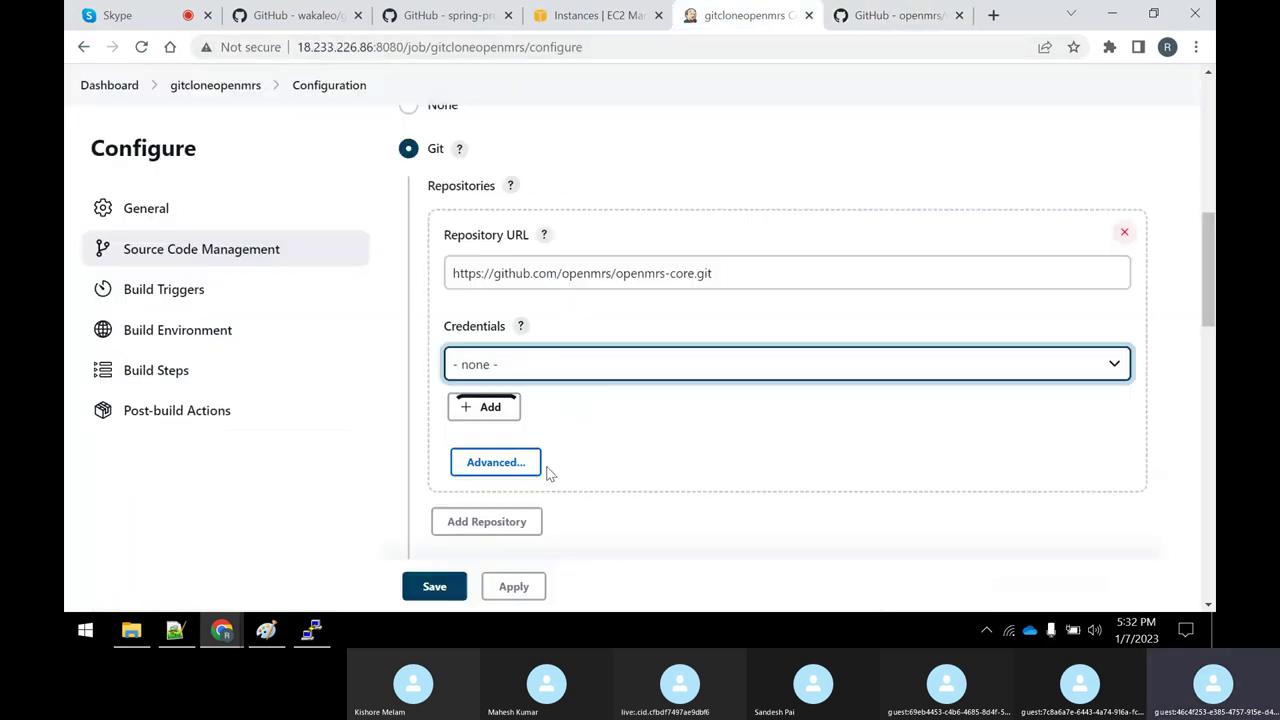
{"action": "scroll", "coordinate": [548, 474], "scroll_direction": "down", "scroll_amount": 3}
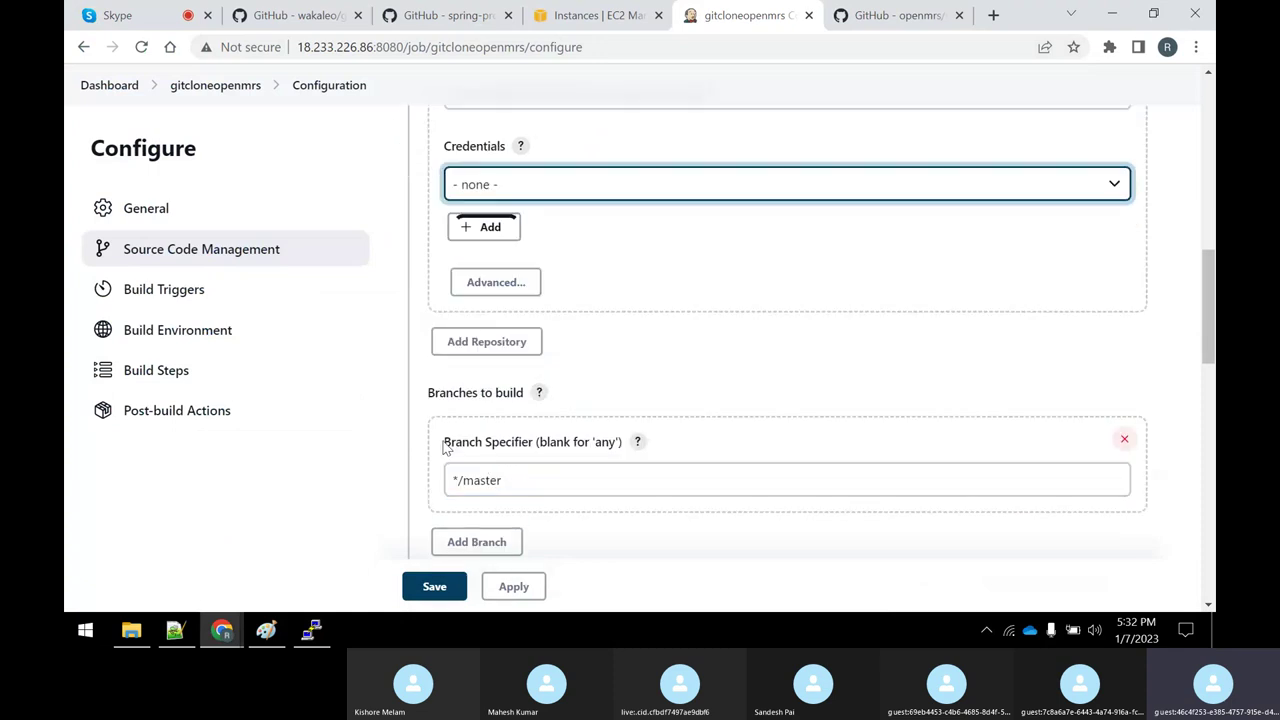
{"action": "scroll", "coordinate": [444, 447], "scroll_direction": "down", "scroll_amount": 4}
{"action": "scroll", "coordinate": [697, 283], "scroll_direction": "down", "scroll_amount": 10}
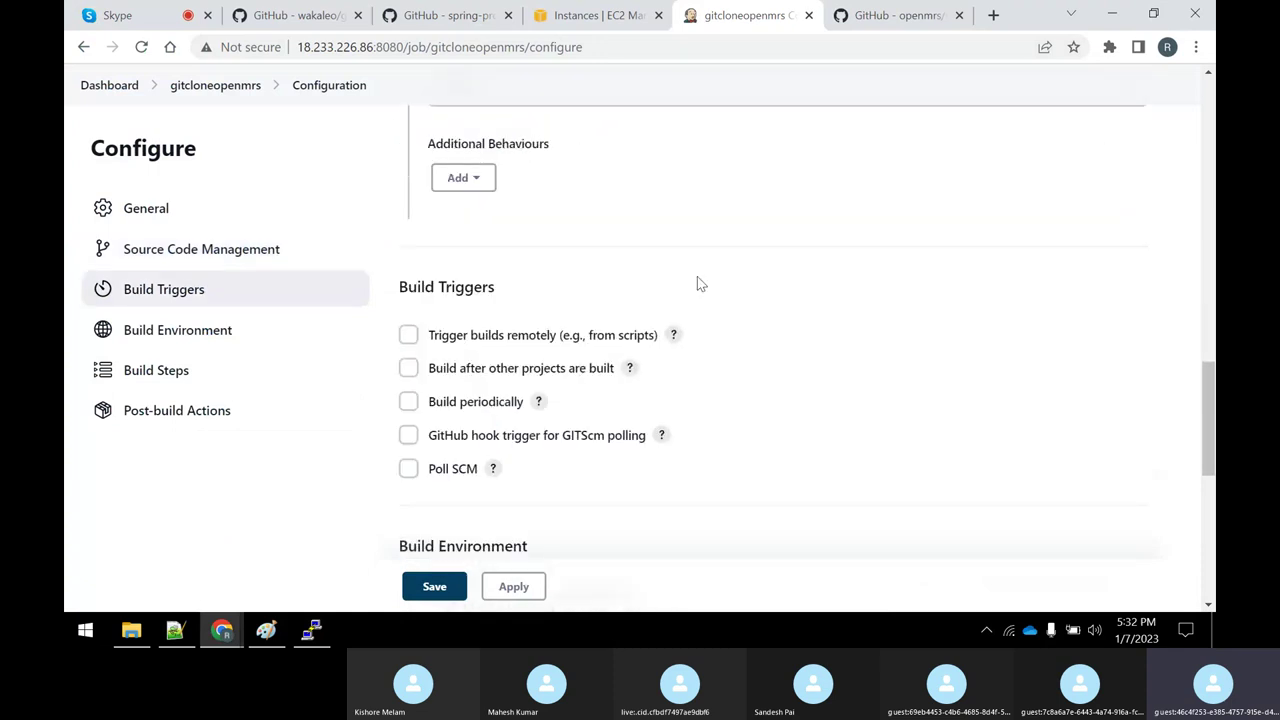
{"action": "scroll", "coordinate": [703, 363], "scroll_direction": "up", "scroll_amount": 10}
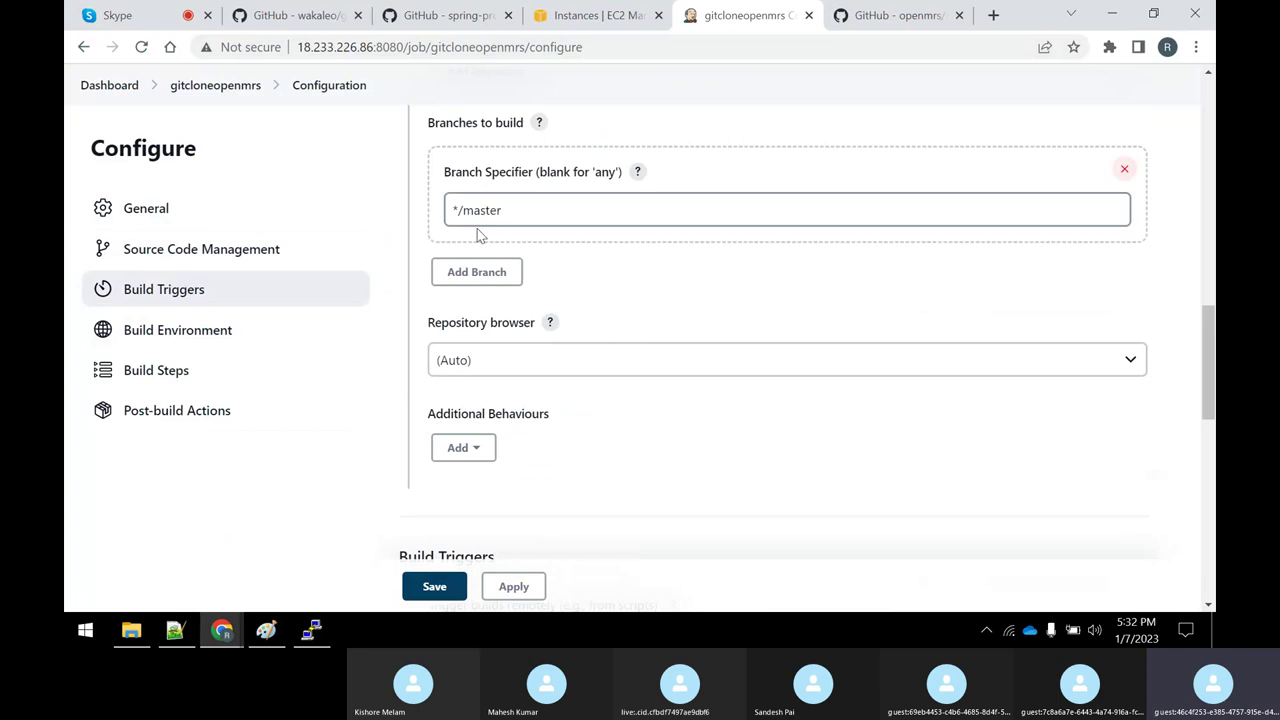
{"action": "scroll", "coordinate": [271, 294], "scroll_direction": "up", "scroll_amount": 2}
{"action": "scroll", "coordinate": [571, 251], "scroll_direction": "up", "scroll_amount": 2}
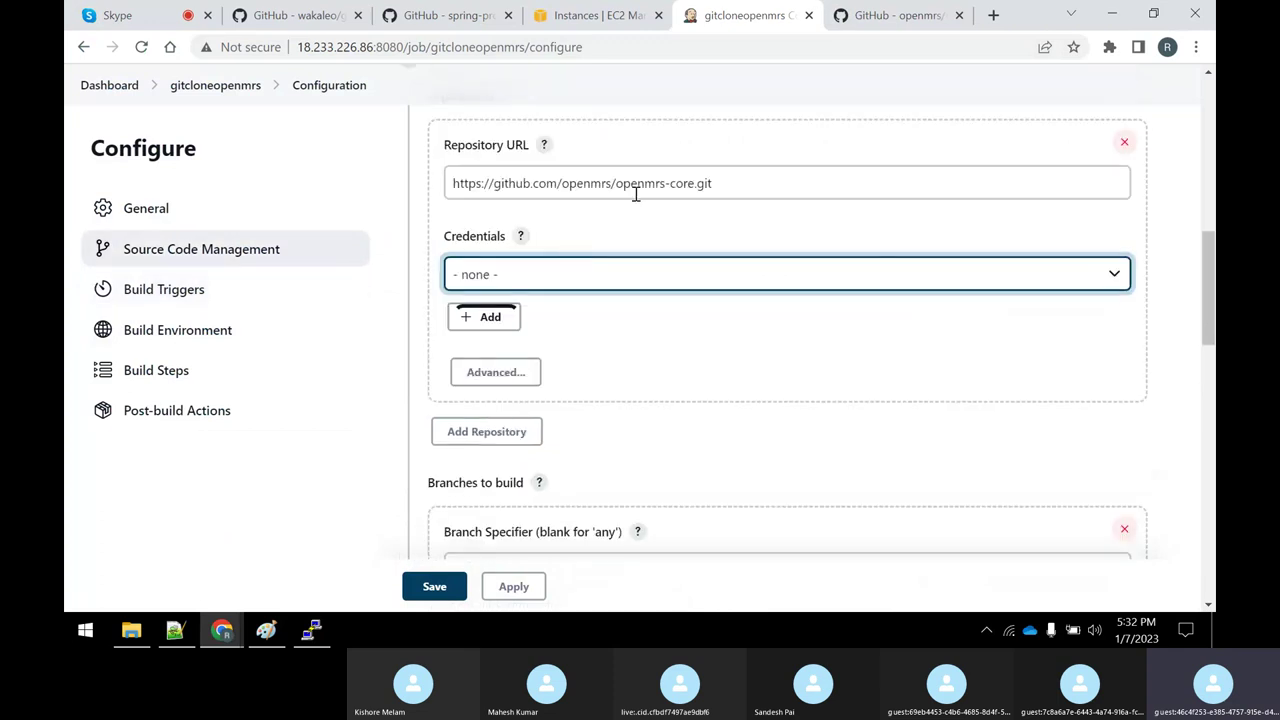
{"action": "scroll", "coordinate": [638, 224], "scroll_direction": "up", "scroll_amount": 1}
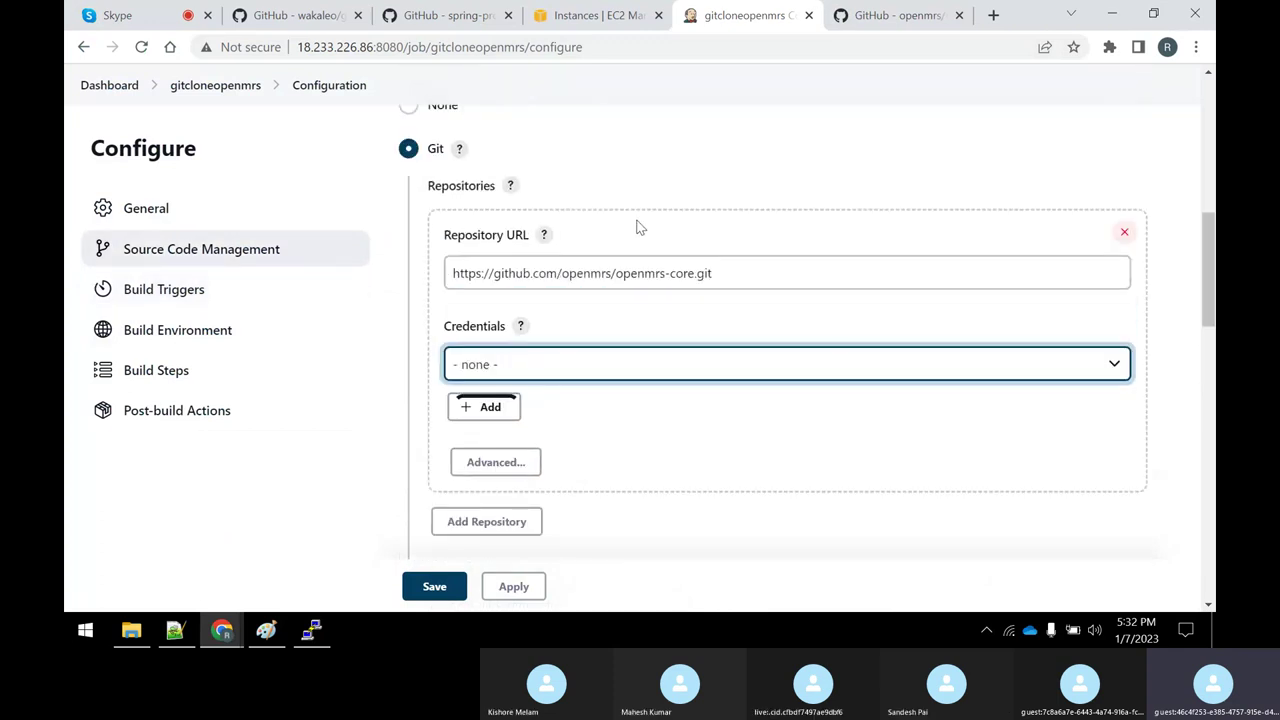
Step: Save the gitcloneopenmrs job configuration without adding build steps or post-build actions
{"action": "scroll", "coordinate": [675, 386], "scroll_direction": "down", "scroll_amount": 5}
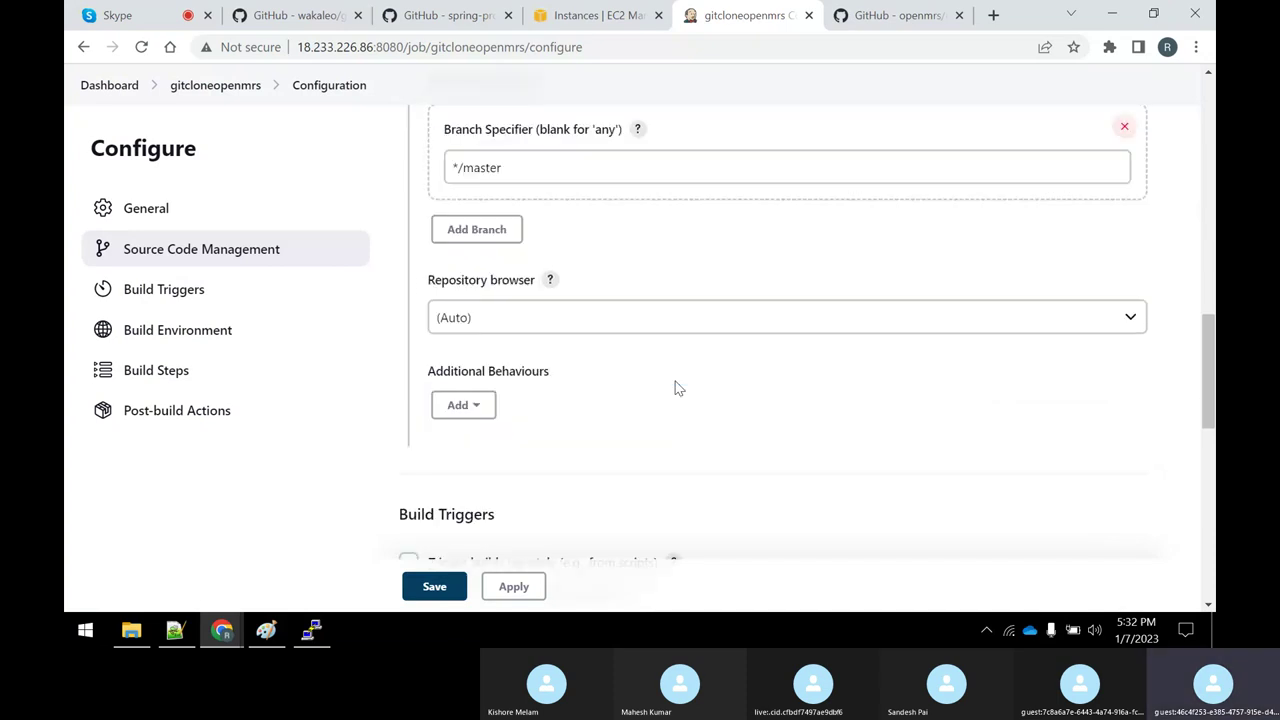
{"action": "scroll", "coordinate": [665, 390], "scroll_direction": "down", "scroll_amount": 10}
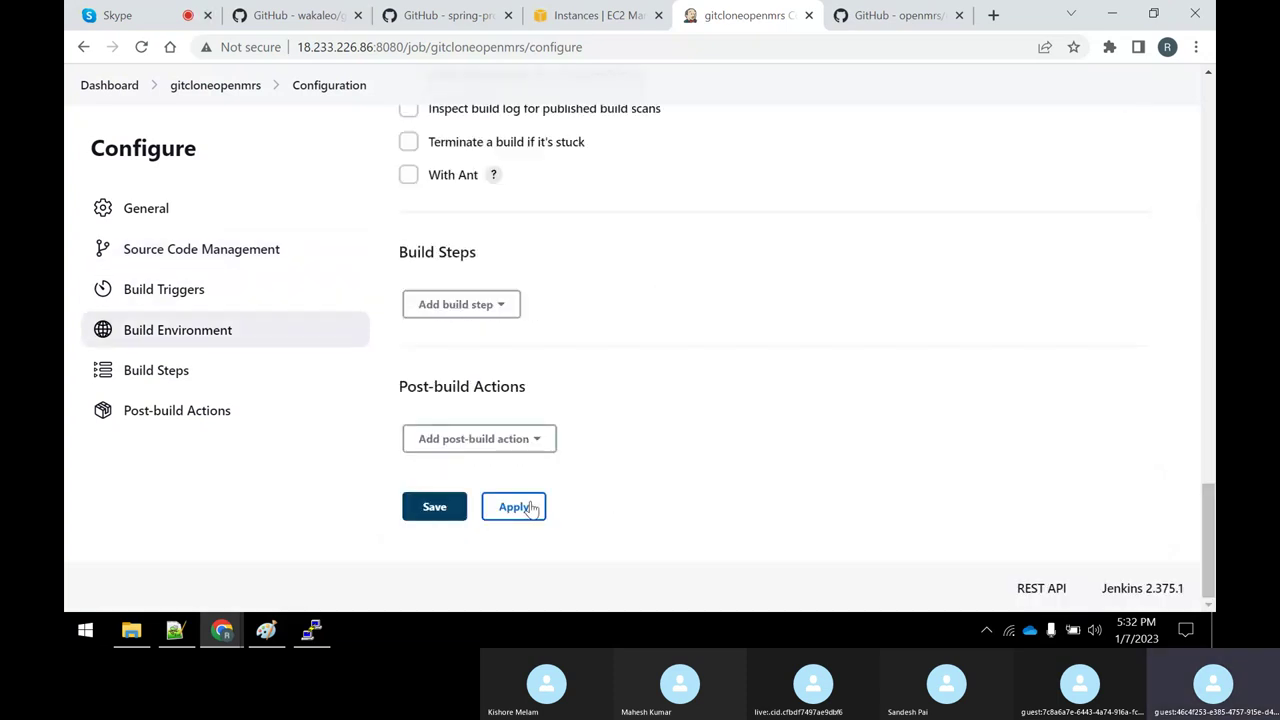
{"action": "left_click", "coordinate": [434, 510]}
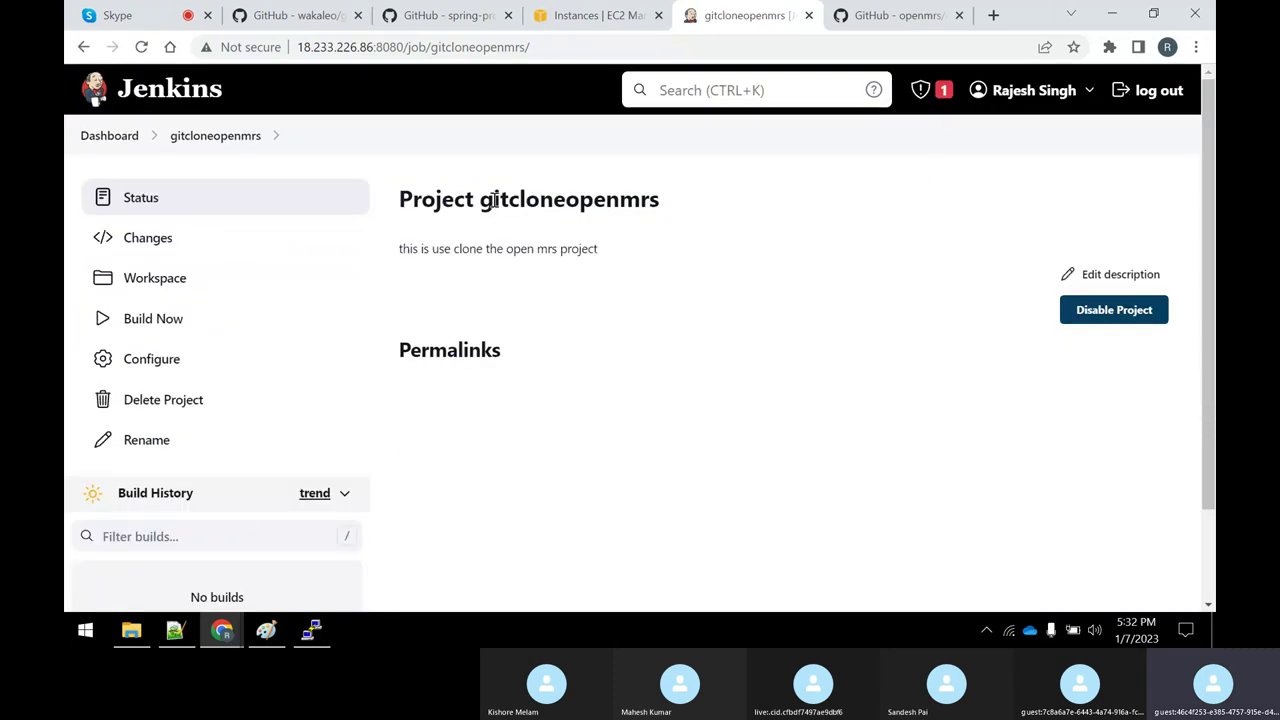
Step: Start a build of the gitcloneopenmrs project and bring its build history into view
{"action": "left_click_drag", "start_coordinate": [493, 200], "coordinate": [690, 206]}
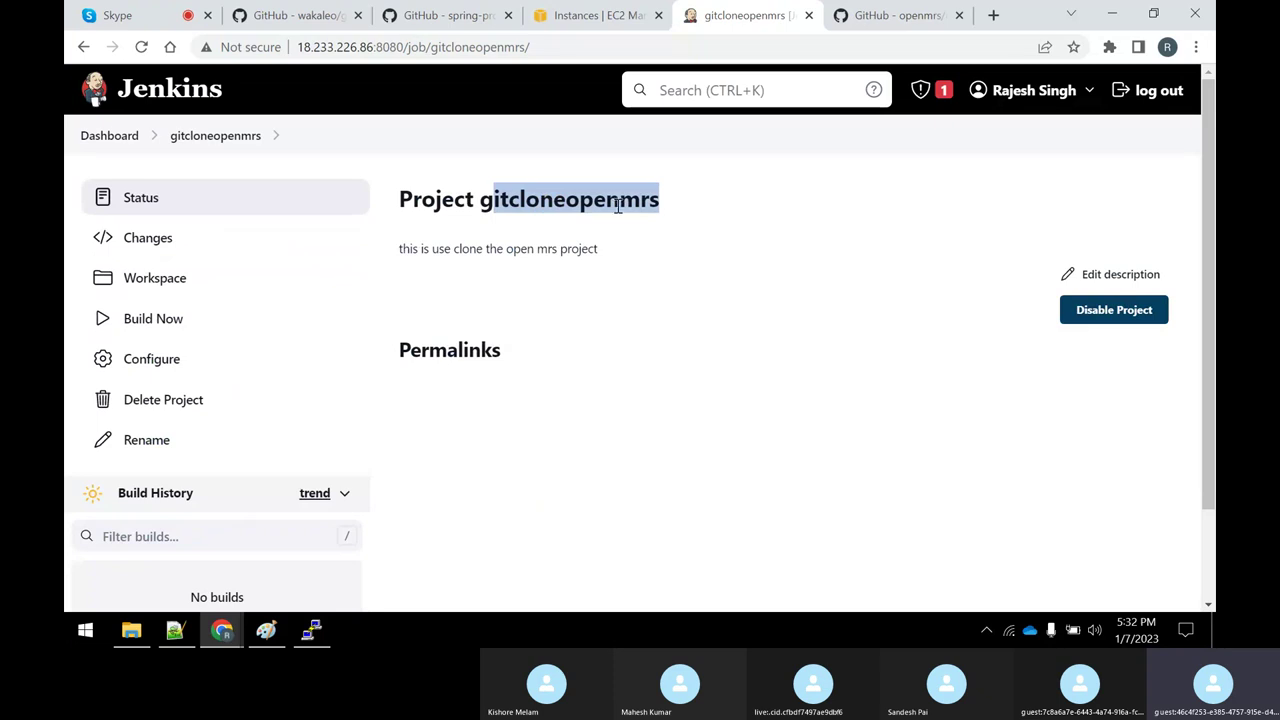
{"action": "left_click", "coordinate": [713, 260]}
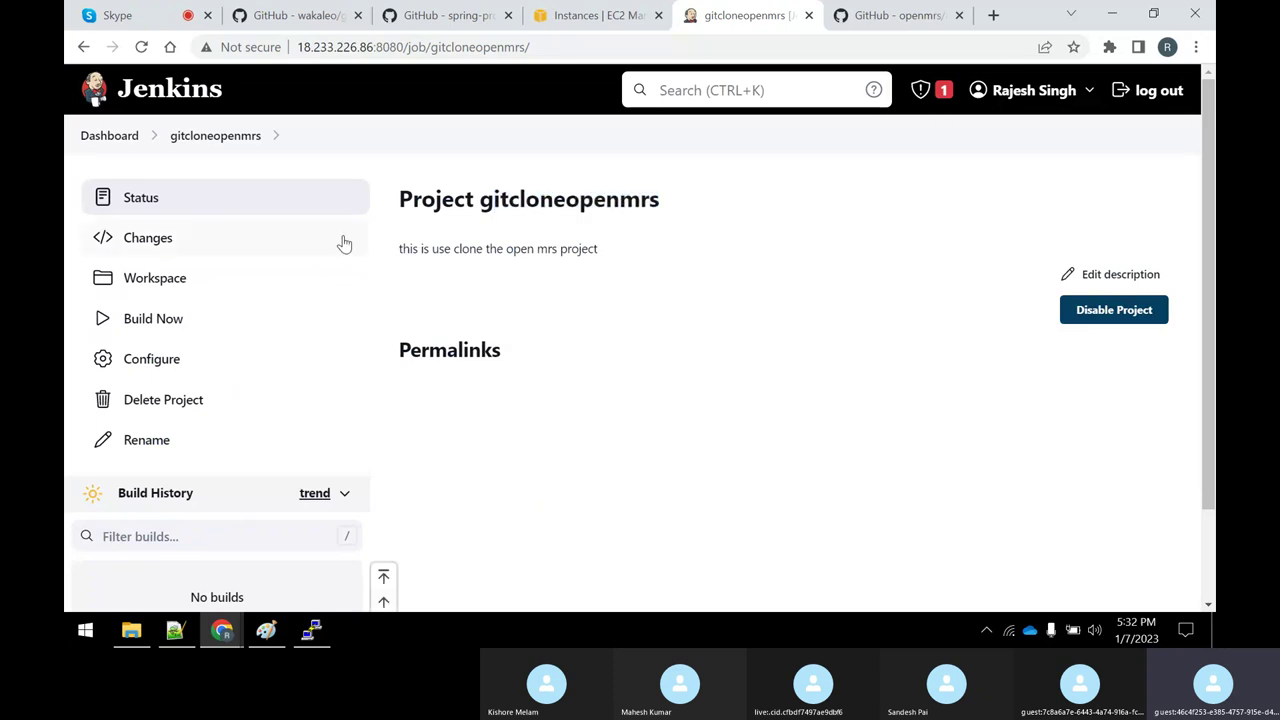
{"action": "left_click", "coordinate": [151, 319]}
{"action": "scroll", "coordinate": [637, 474], "scroll_direction": "down", "scroll_amount": 2}
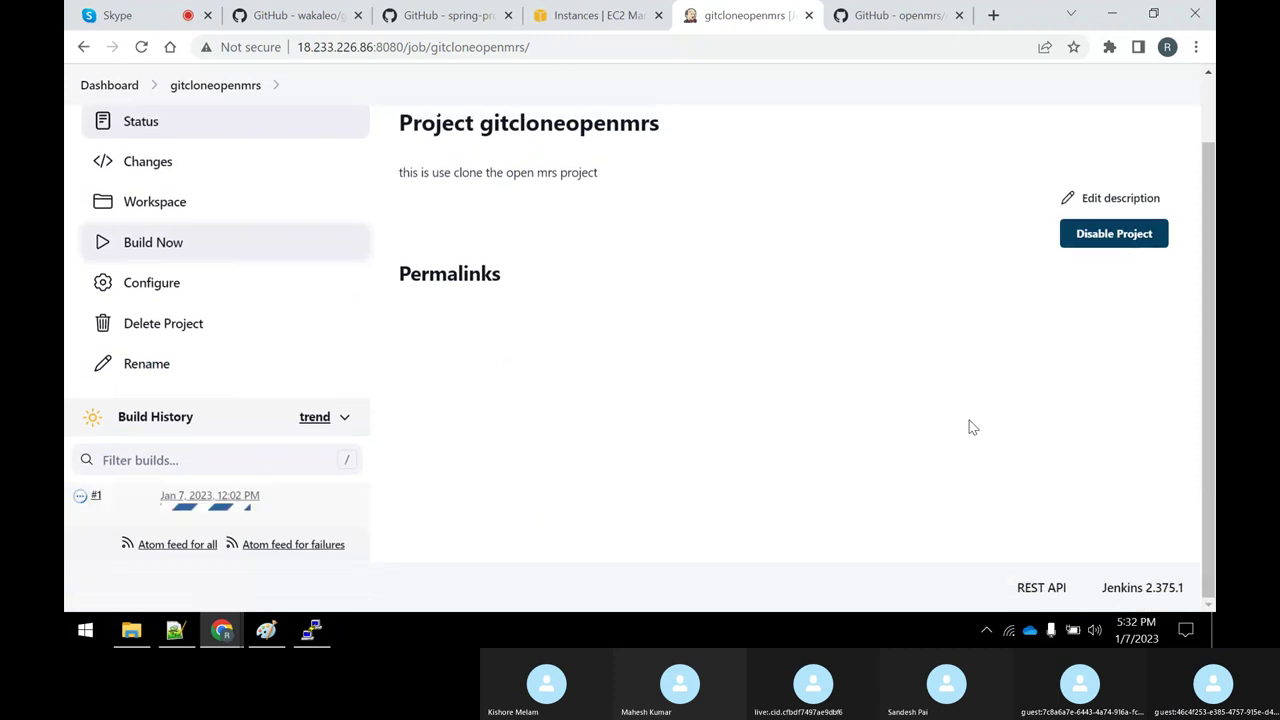
Step: Open the console output of build #1 and examine the clone log, including its workspace path and final status
{"action": "left_click", "coordinate": [80, 500]}
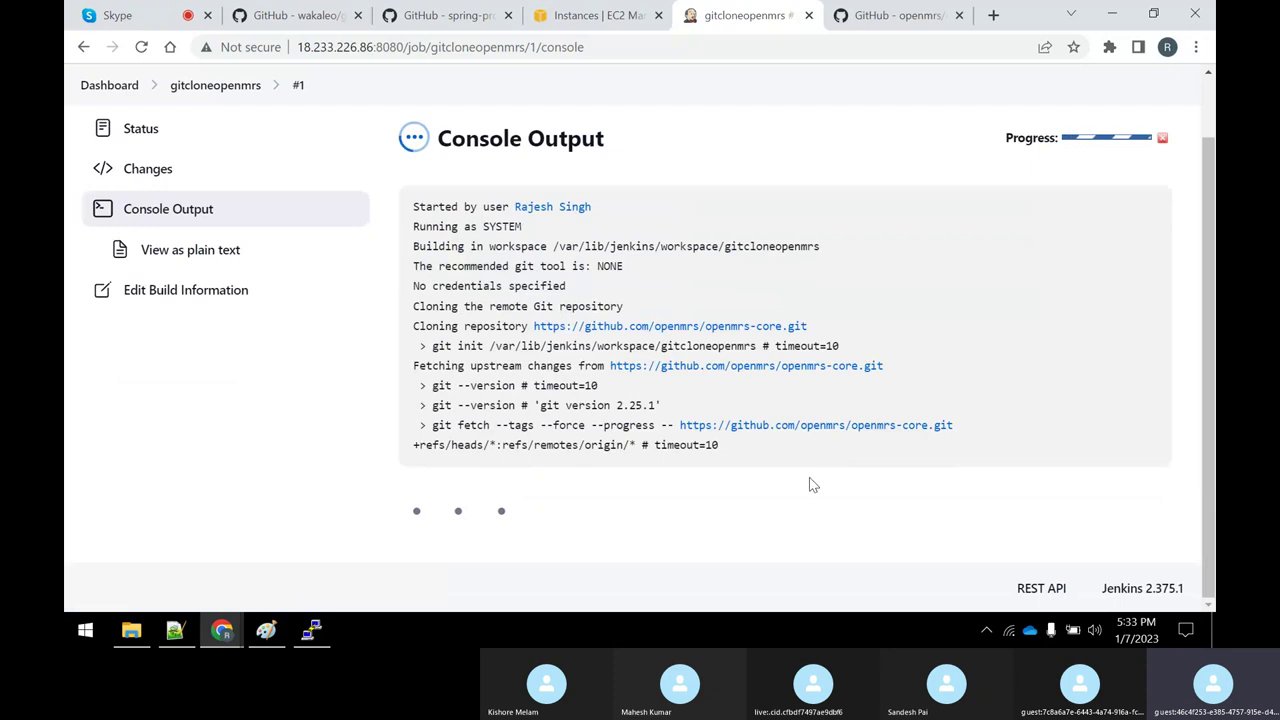
{"action": "left_click_drag", "start_coordinate": [568, 494], "coordinate": [392, 488]}
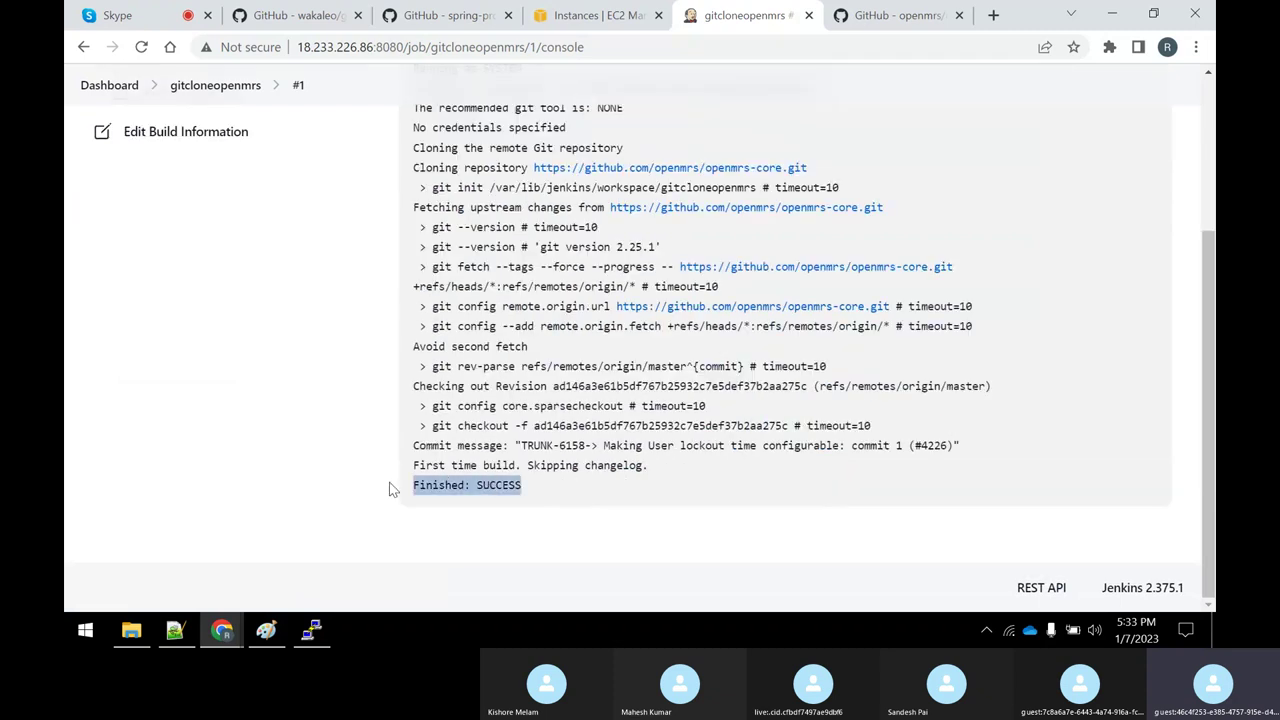
{"action": "scroll", "coordinate": [605, 302], "scroll_direction": "up", "scroll_amount": 1}
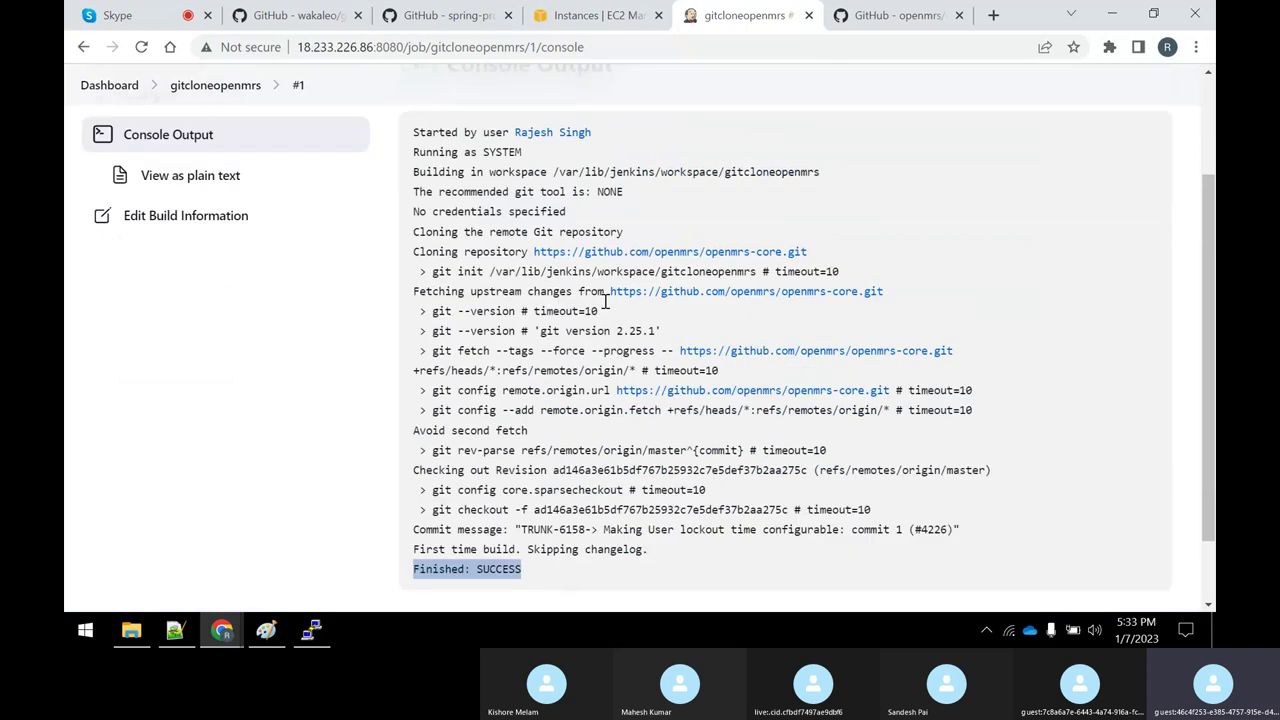
{"action": "scroll", "coordinate": [605, 302], "scroll_direction": "up", "scroll_amount": 1}
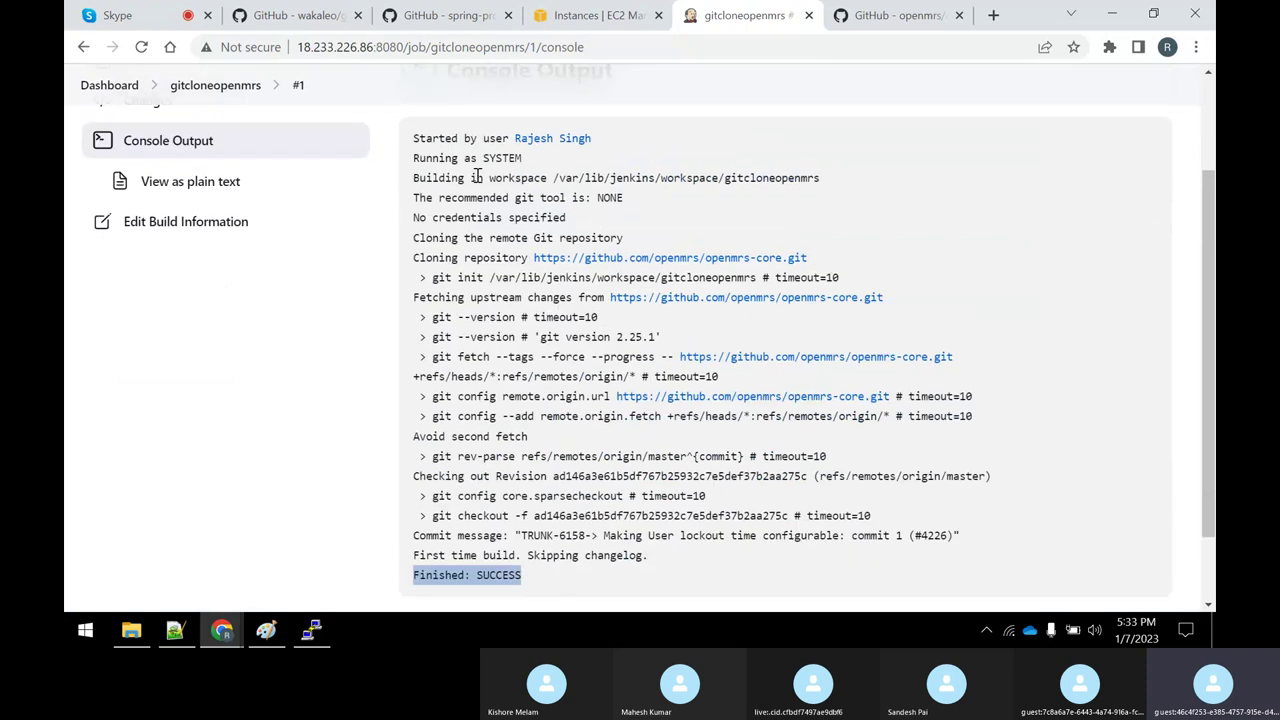
Step: Highlight the workspace path in the console output of build #1 to see where the repository was cloned
{"action": "left_click", "coordinate": [556, 178]}
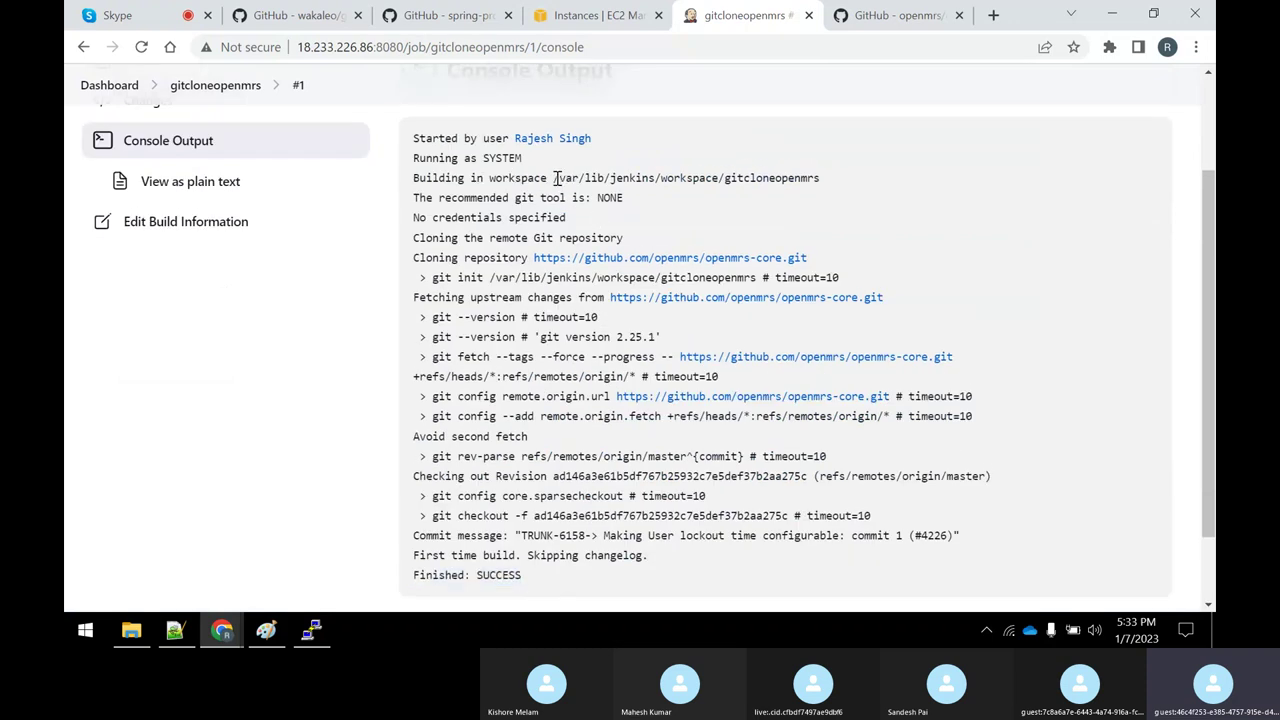
{"action": "left_click_drag", "start_coordinate": [556, 178], "coordinate": [727, 178]}
{"action": "left_click", "coordinate": [727, 178]}
{"action": "scroll", "coordinate": [628, 222], "scroll_direction": "up", "scroll_amount": 2}
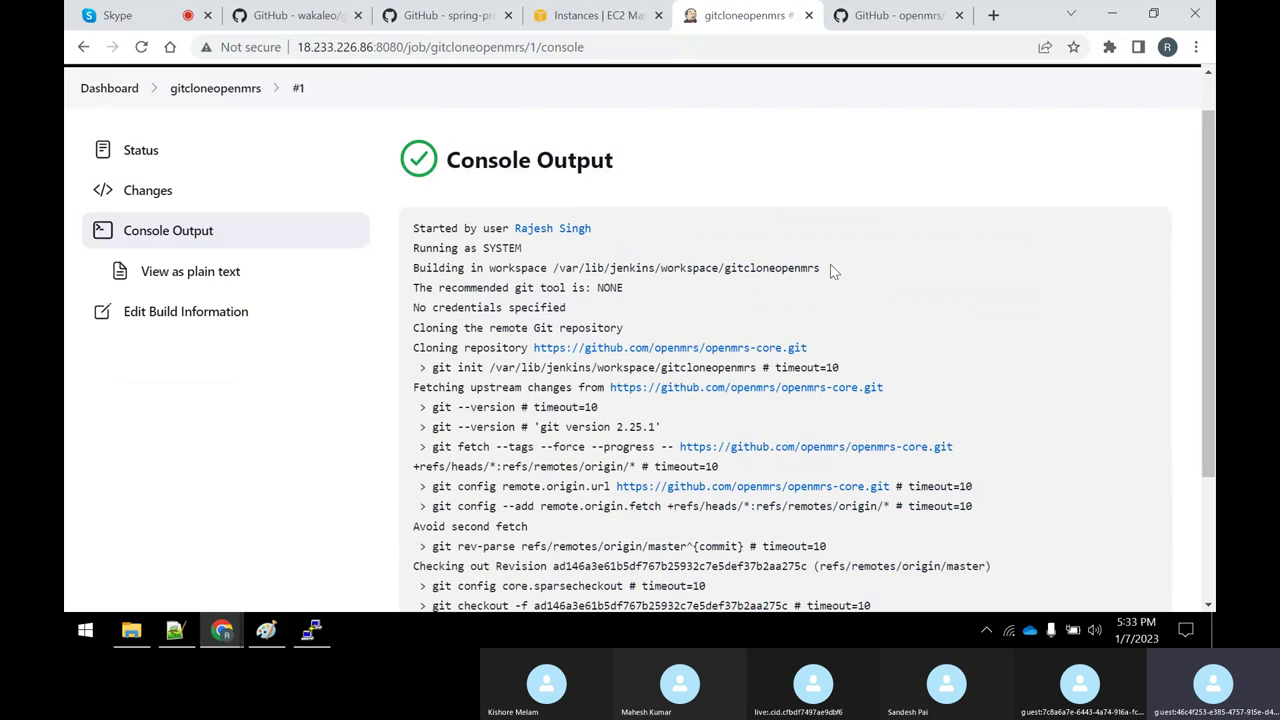
{"action": "left_click_drag", "start_coordinate": [824, 268], "coordinate": [562, 268]}
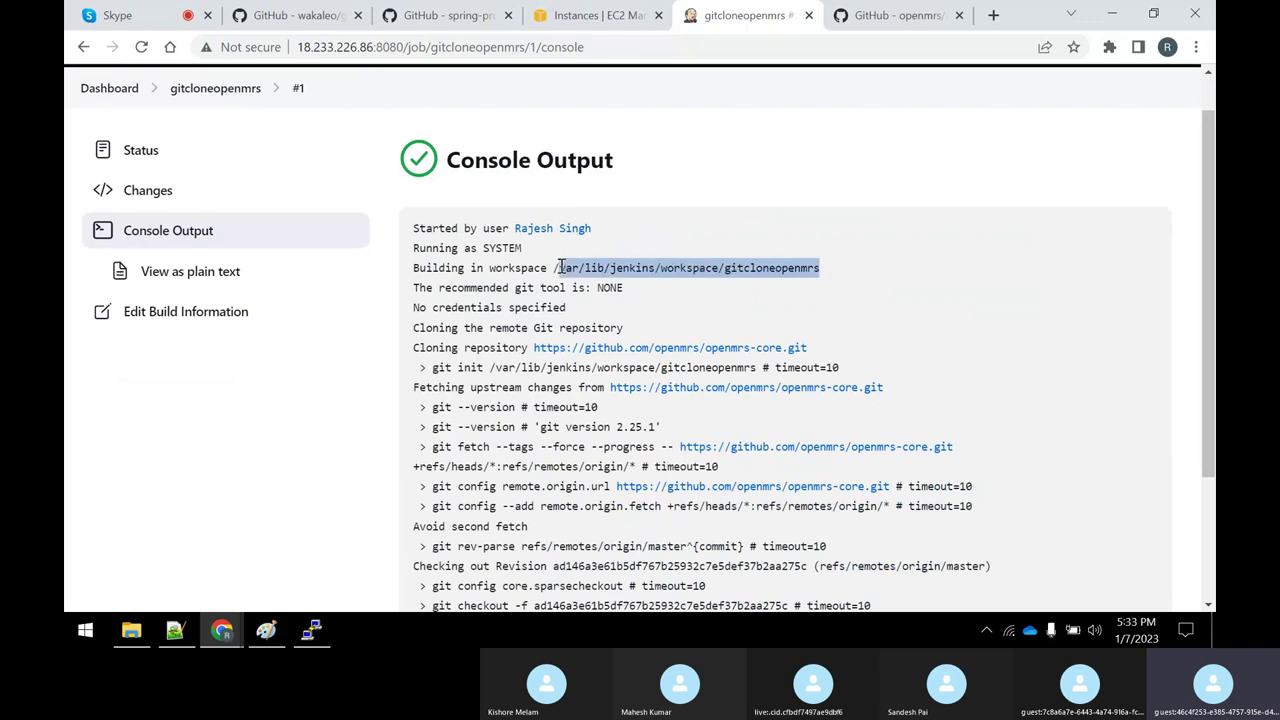
Step: Switch to the Jenkins server terminal, go into the gitcloneopenmrs workspace directory and list the cloned files
{"action": "left_click", "coordinate": [303, 634]}
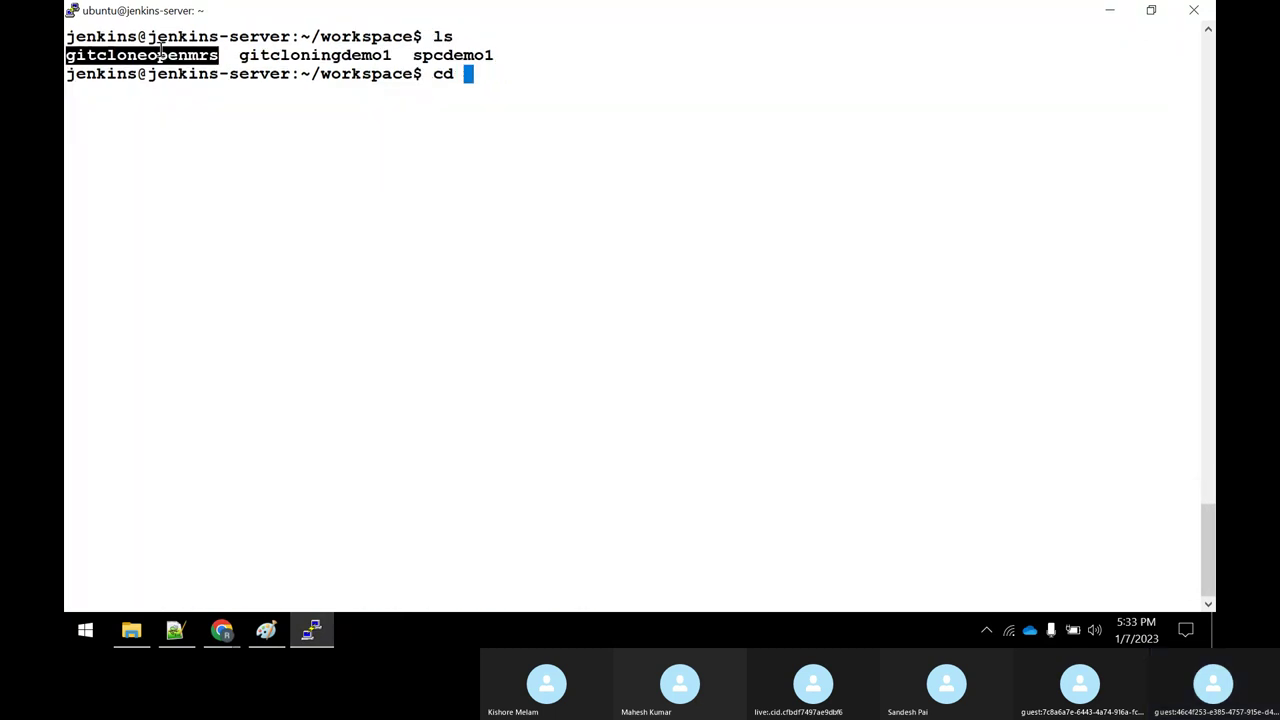
{"action": "type", "text": "gitclonop"}
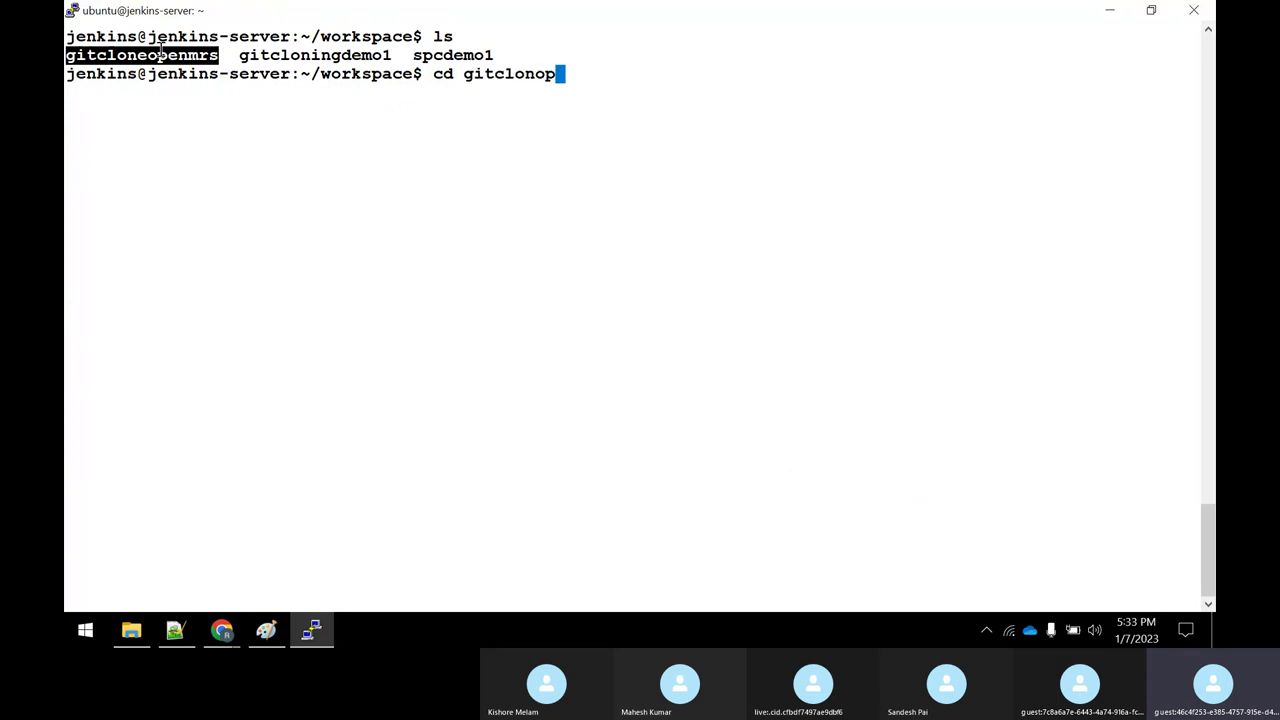
{"action": "key", "text": "BackSpace"}
{"action": "key", "text": "BackSpace"}
{"action": "type", "text": "eo"}
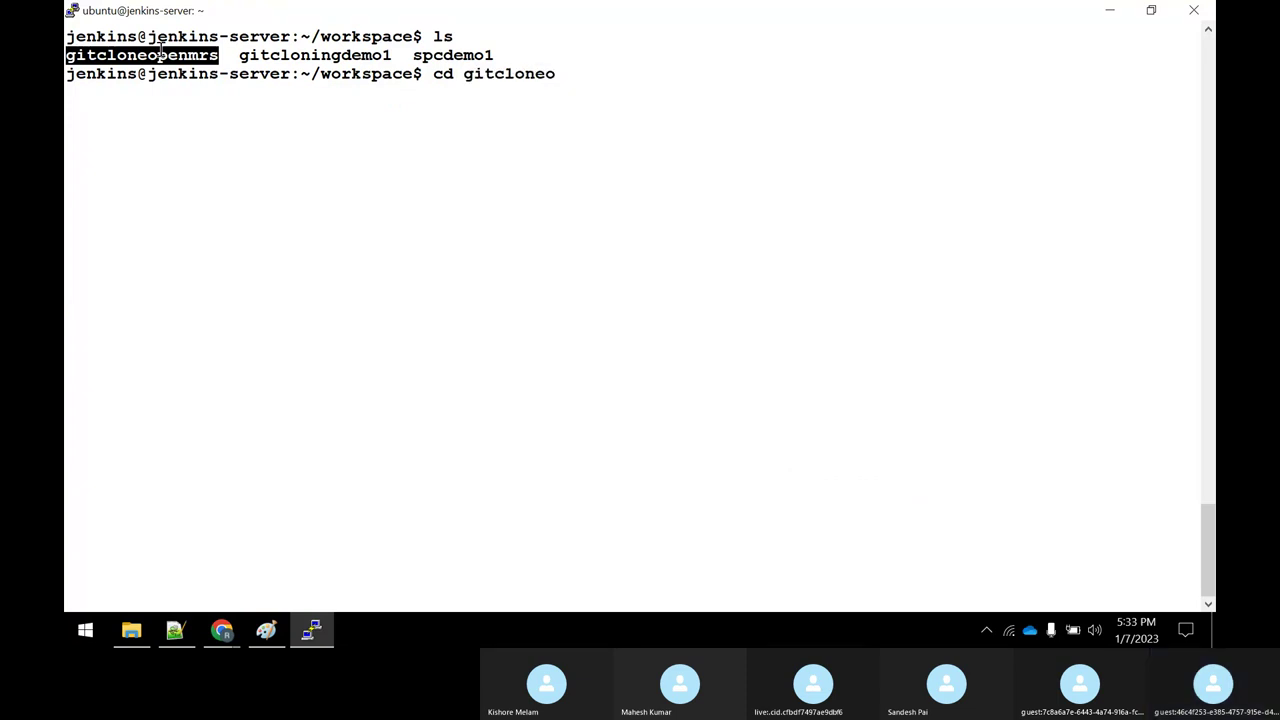
{"action": "key", "text": "Tab"}
{"action": "key", "text": "Return"}
{"action": "type", "text": "ls"}
{"action": "key", "text": "Return"}
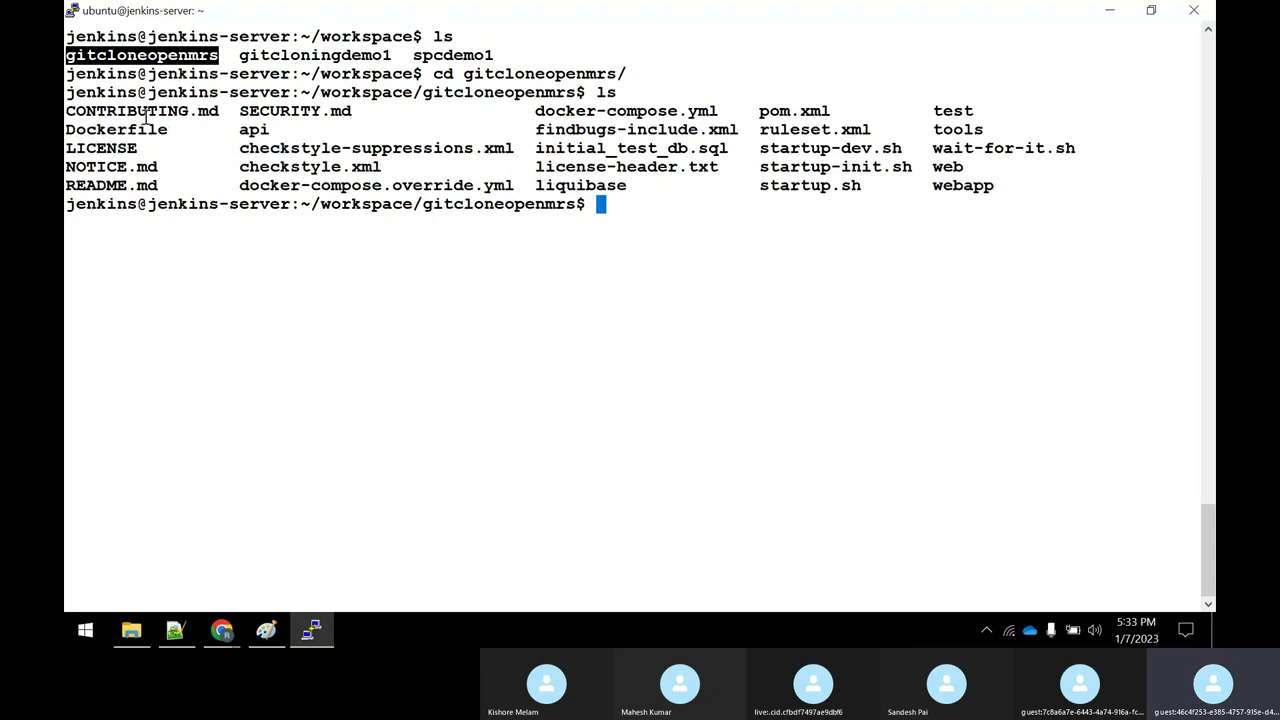
{"action": "left_click_drag", "start_coordinate": [145, 113], "coordinate": [1015, 183]}
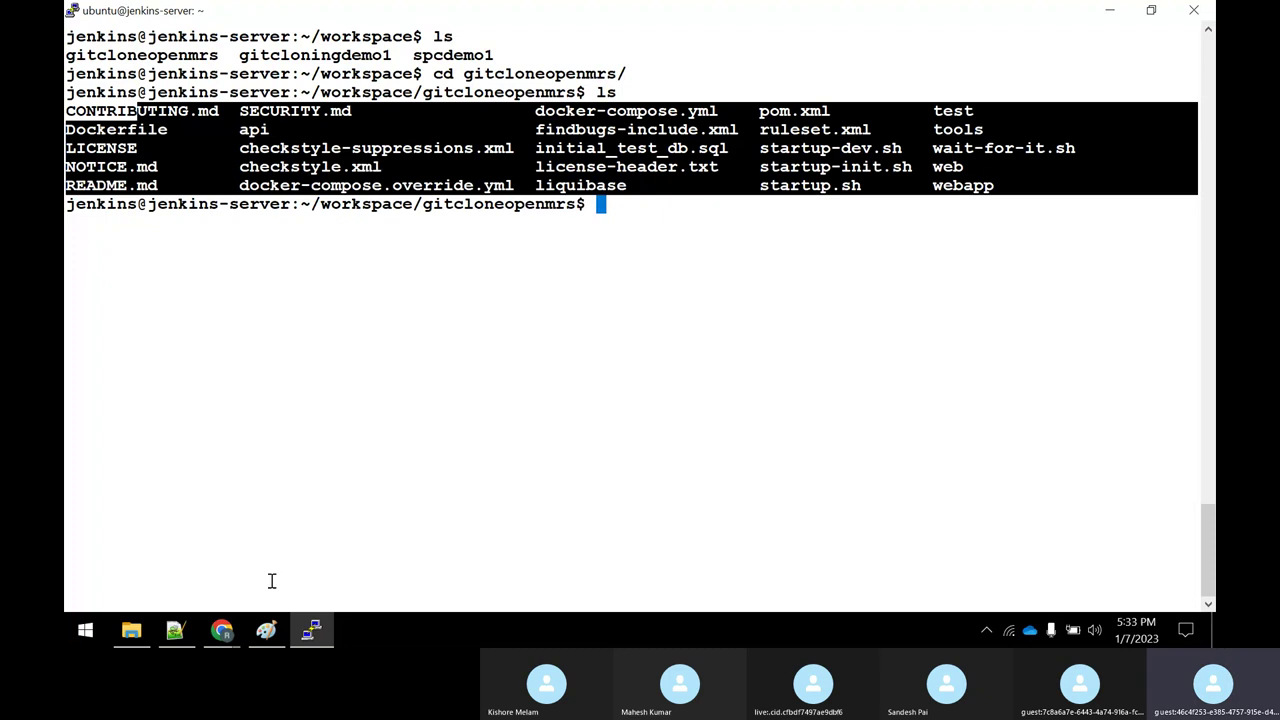
Step: Switch back to Chrome and open a new blank browser tab
{"action": "left_click", "coordinate": [221, 630]}
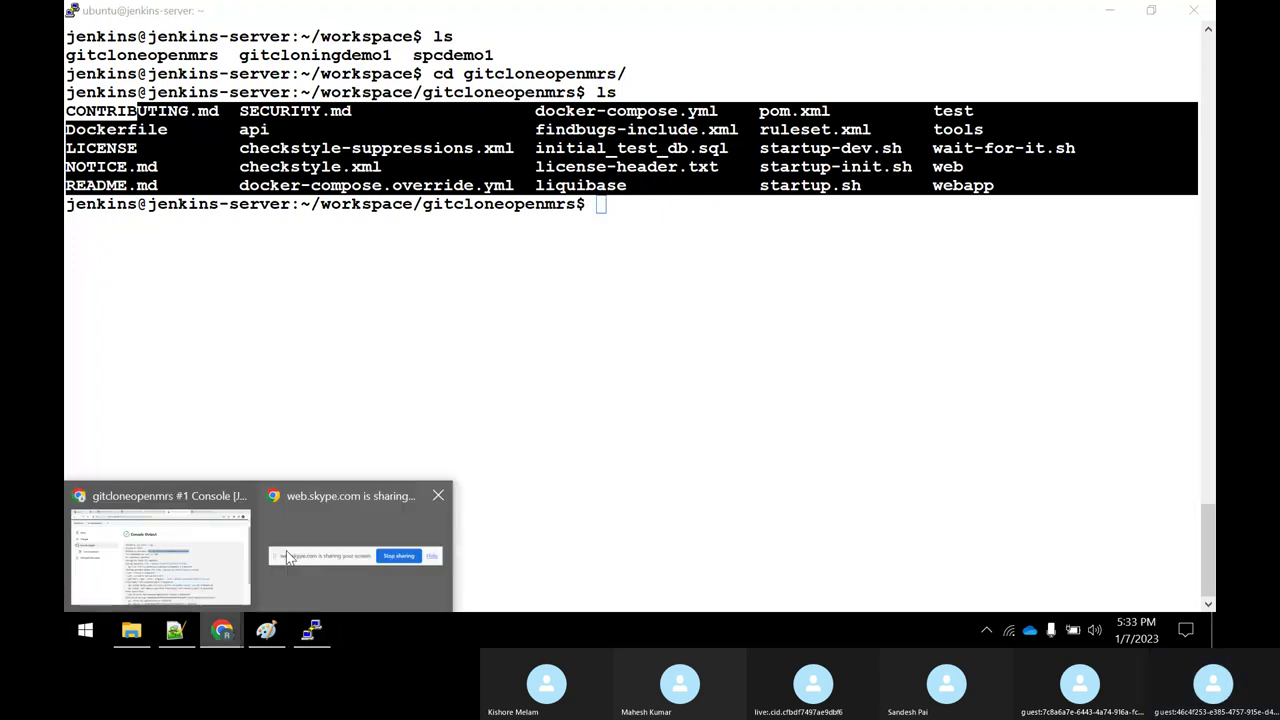
{"action": "left_click", "coordinate": [160, 555]}
{"action": "left_click", "coordinate": [155, 17]}
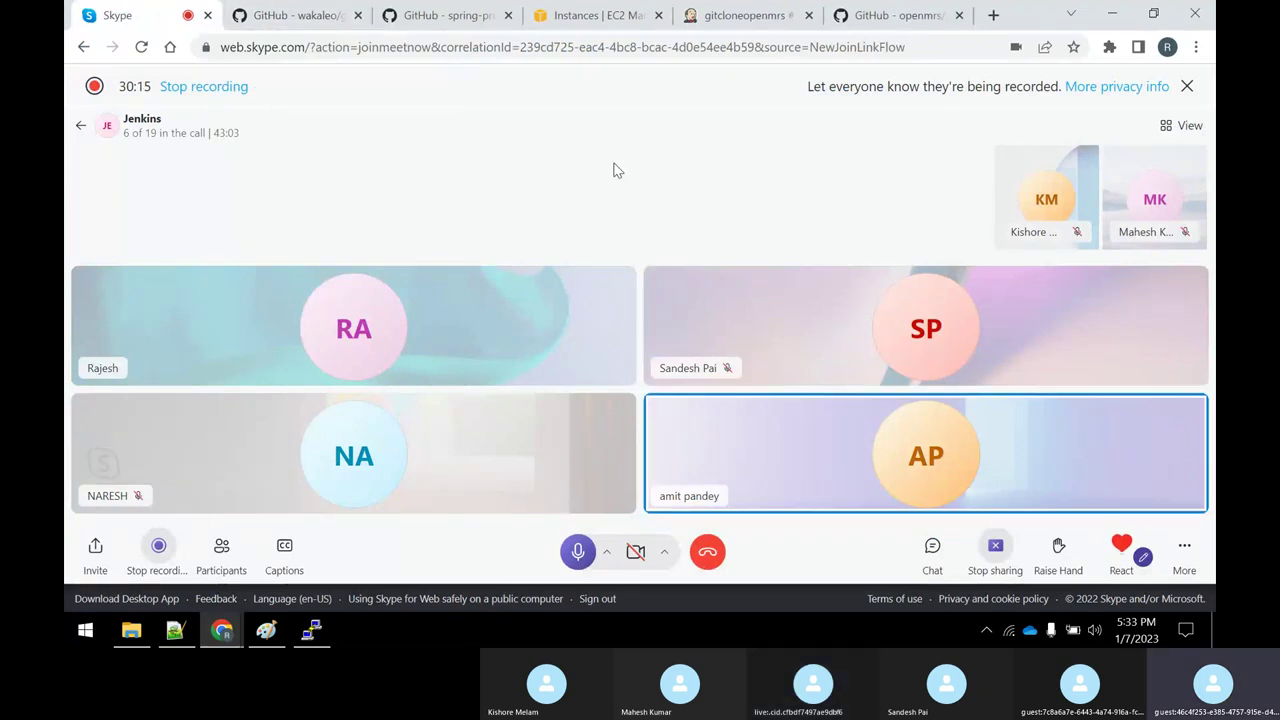
{"action": "mouse_move", "coordinate": [326, 634]}
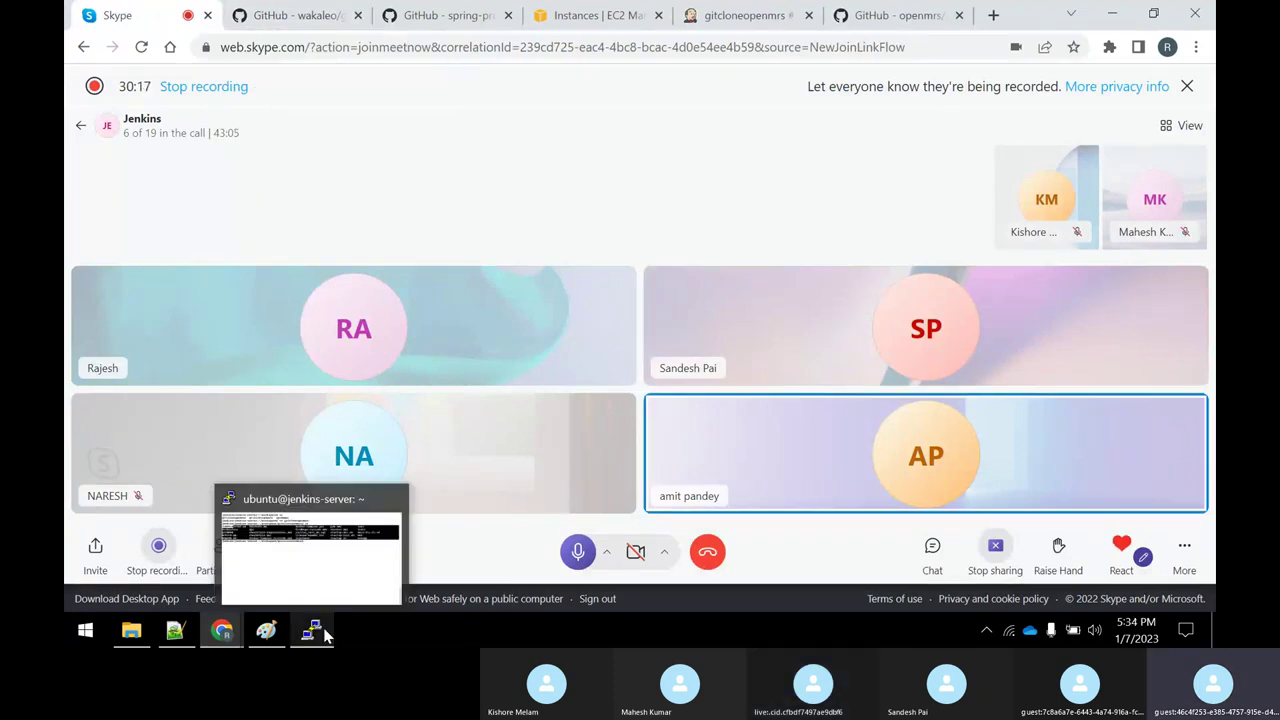
{"action": "key", "text": "ctrl+t"}
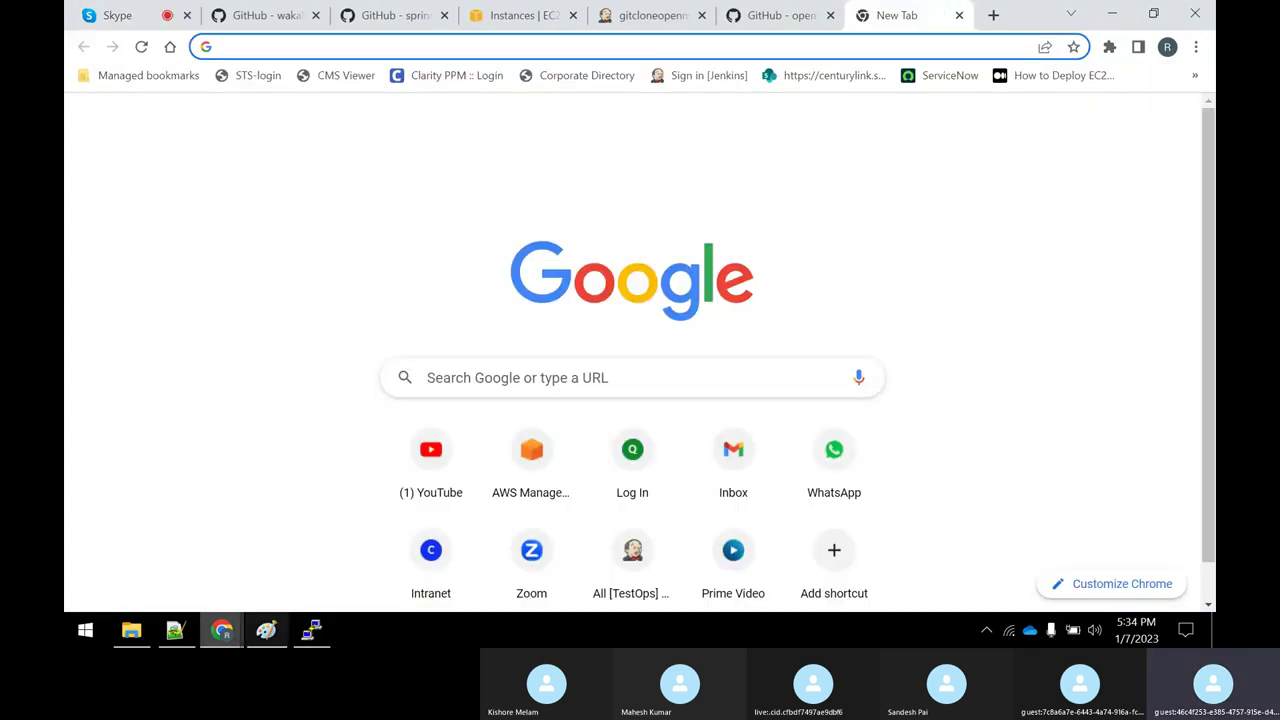
Step: In Jenkins-notes.txt in Notepad++, complete item 3 with "lets clone the dotnet open source project" and add "nop commerce" on the line below
{"action": "key", "text": "alt+Tab"}
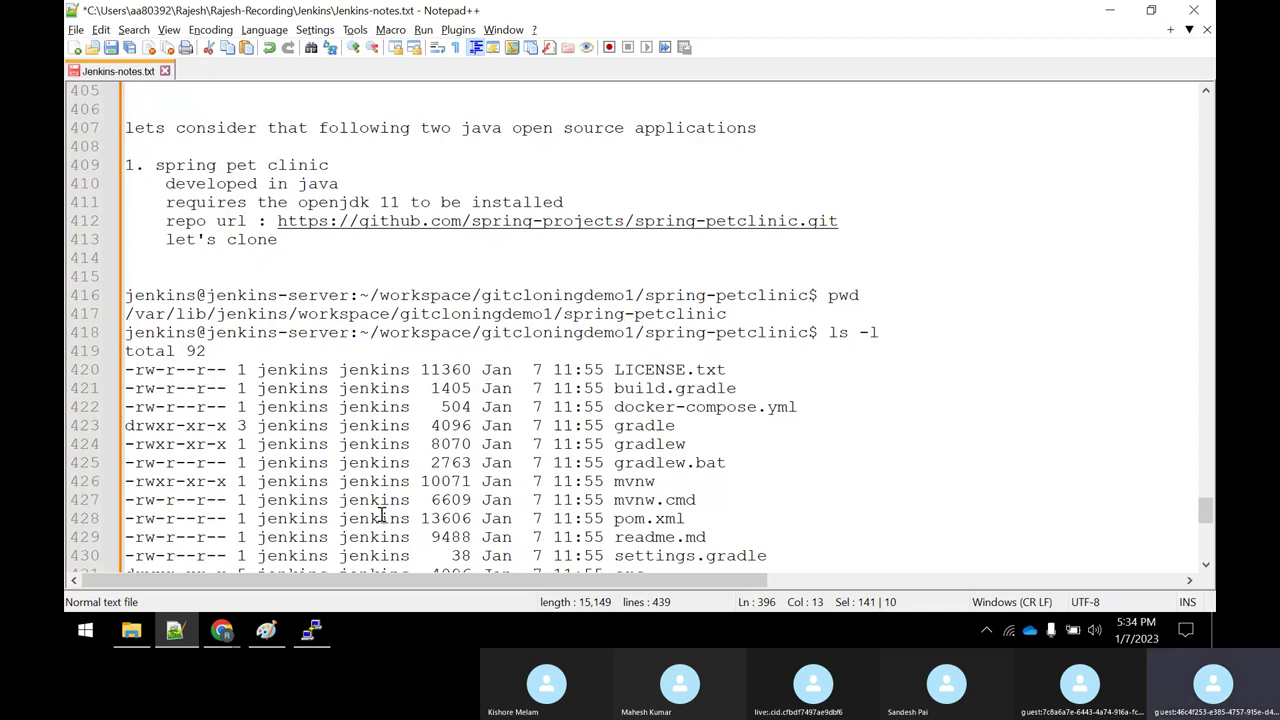
{"action": "scroll", "coordinate": [380, 515], "scroll_direction": "down", "scroll_amount": 7}
{"action": "left_click", "coordinate": [218, 375]}
{"action": "type", "text": "lets clone t"}
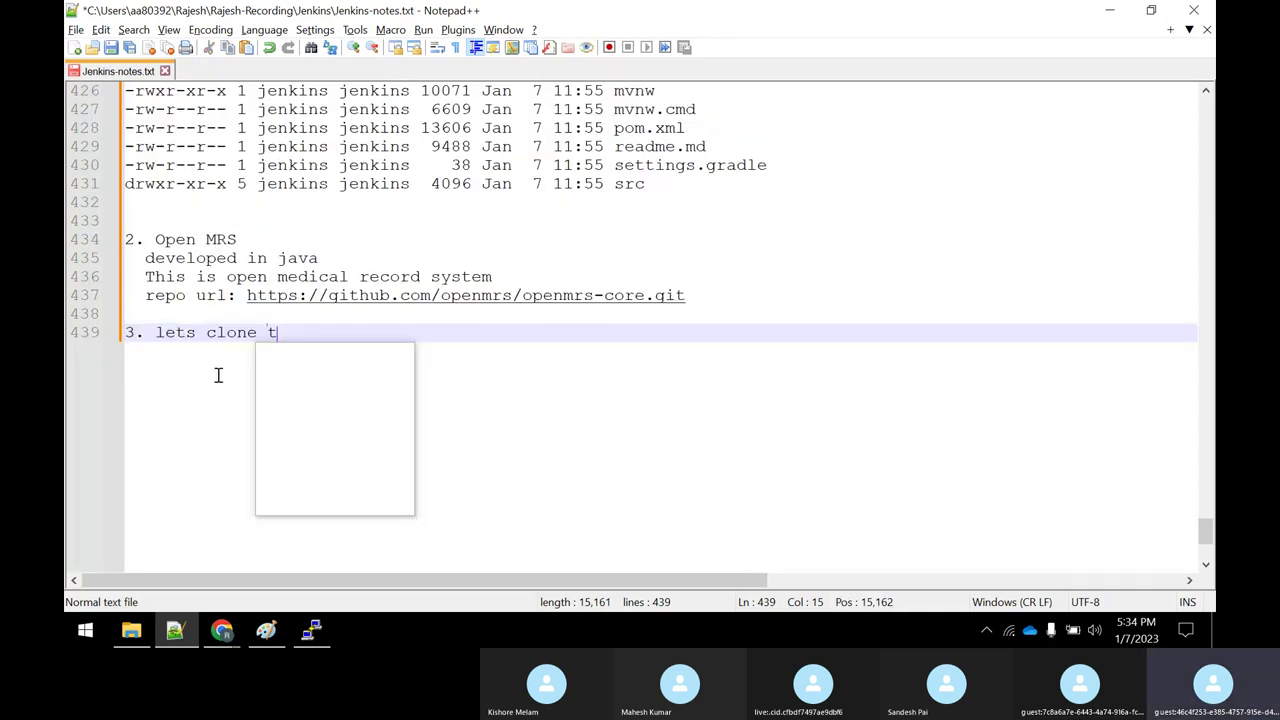
{"action": "type", "text": "he dotnet proj"}
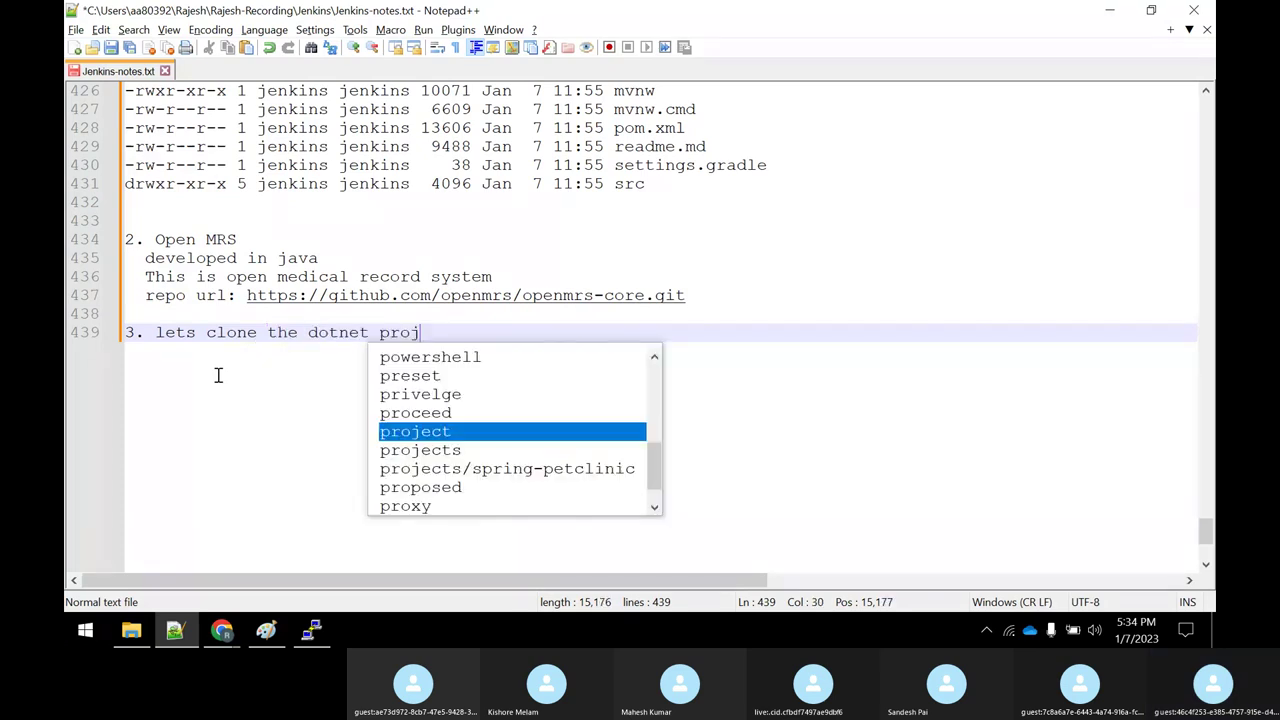
{"action": "key", "text": "BackSpace"}
{"action": "key", "text": "BackSpace"}
{"action": "key", "text": "BackSpace"}
{"action": "key", "text": "BackSpace"}
{"action": "type", "text": "o"}
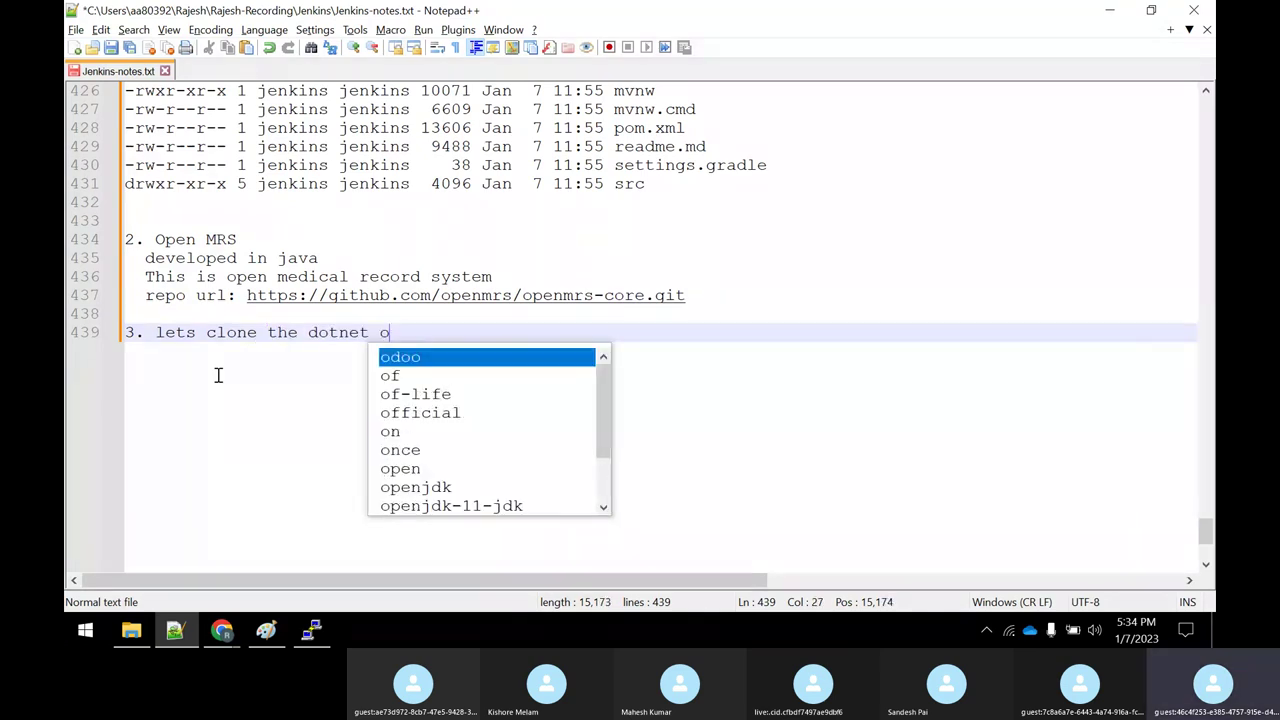
{"action": "type", "text": "pen spui"}
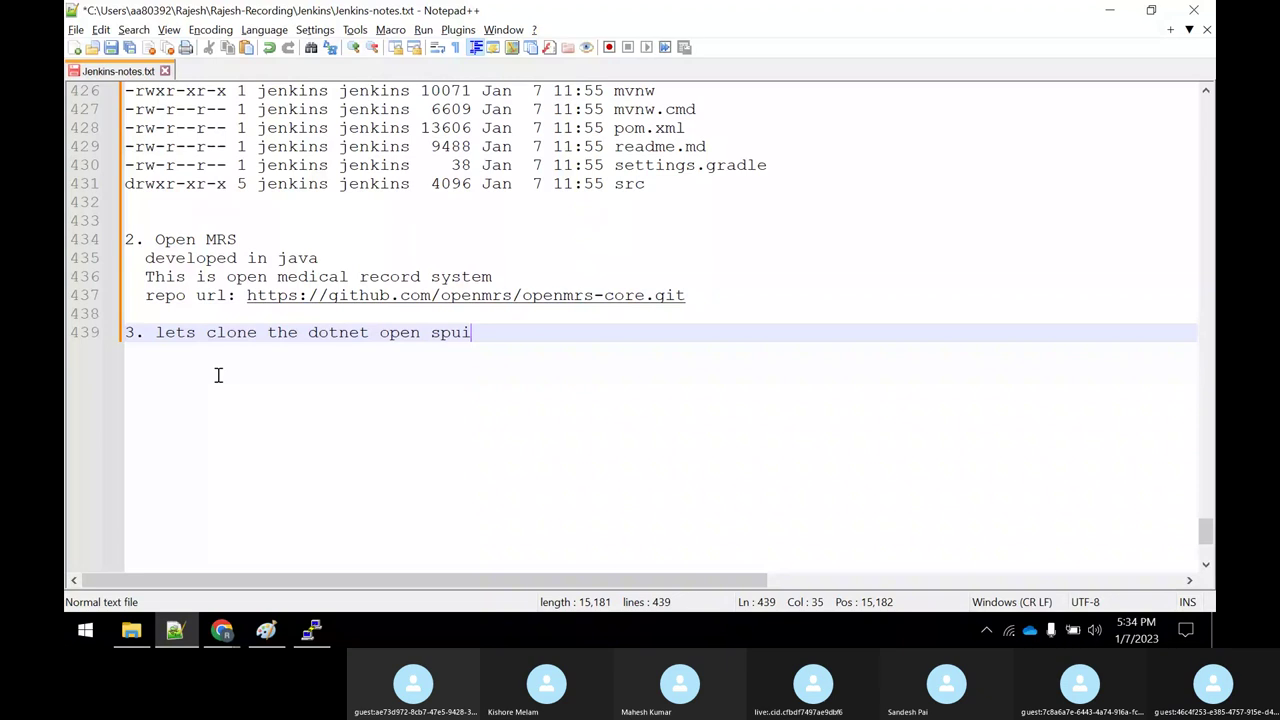
{"action": "key", "text": "BackSpace"}
{"action": "key", "text": "BackSpace"}
{"action": "key", "text": "BackSpace"}
{"action": "type", "text": "our"}
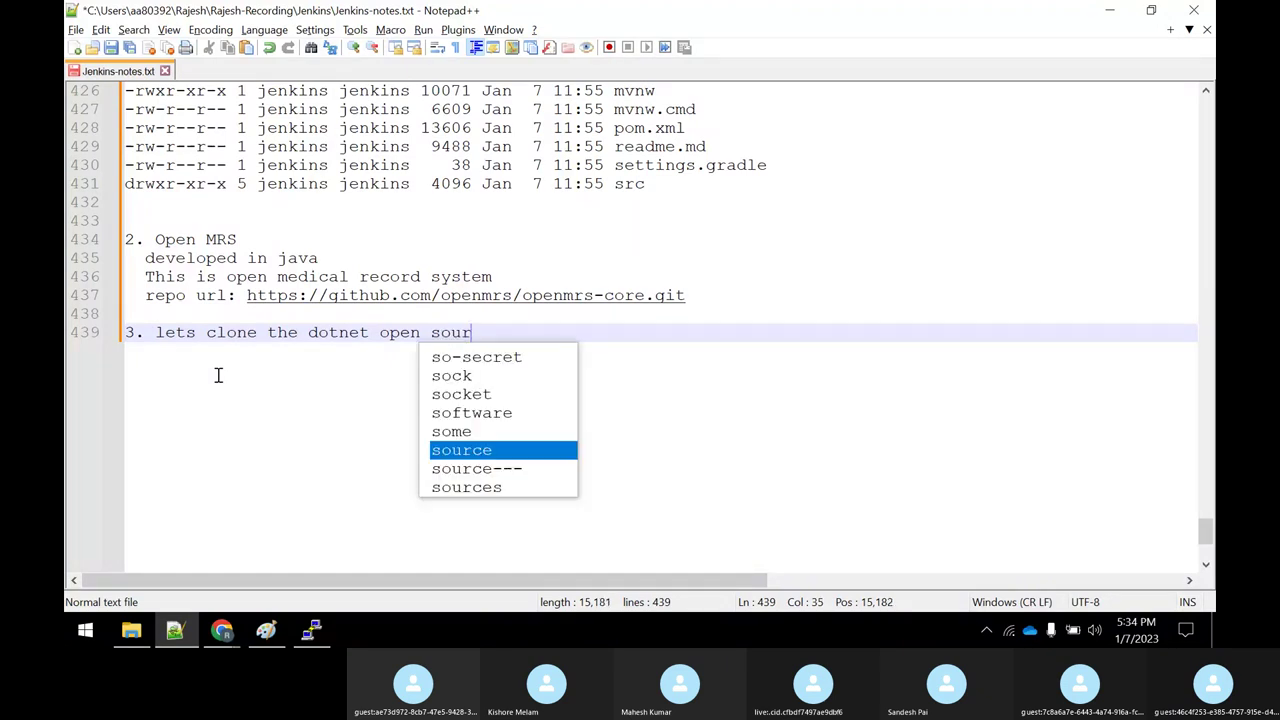
{"action": "type", "text": "ce project"}
{"action": "key", "text": "Return"}
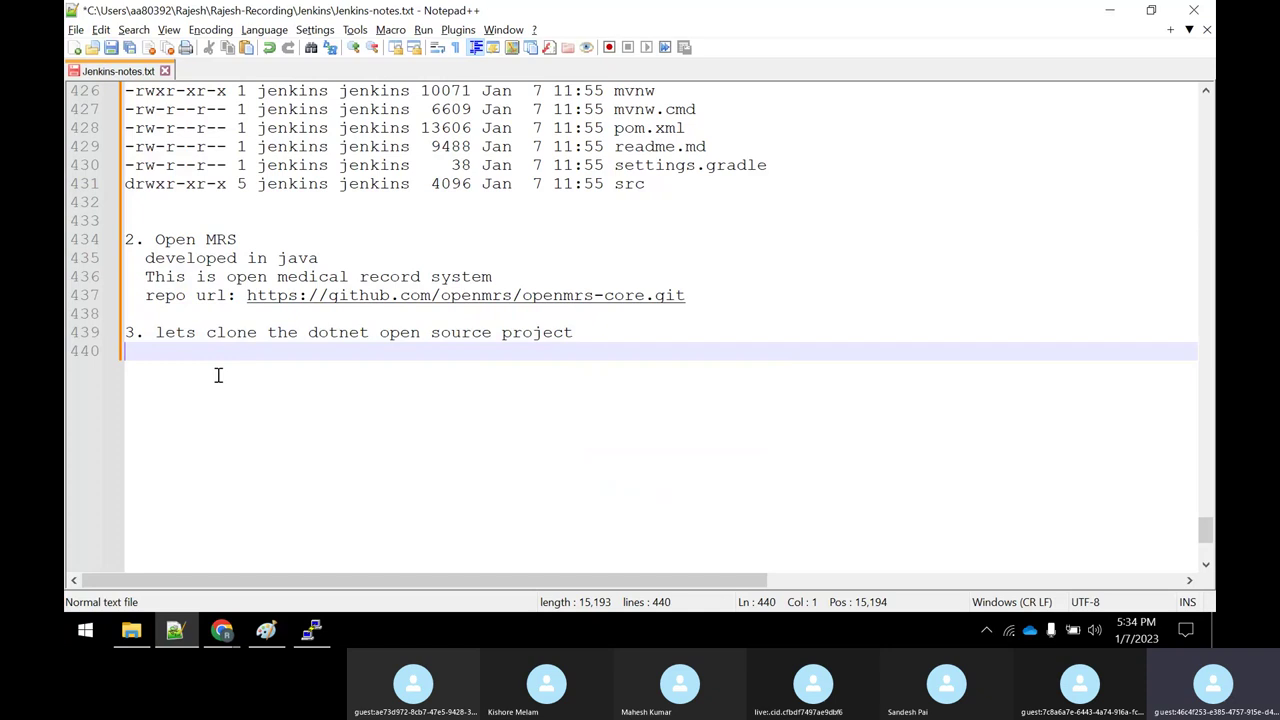
{"action": "type", "text": "nop commerce"}
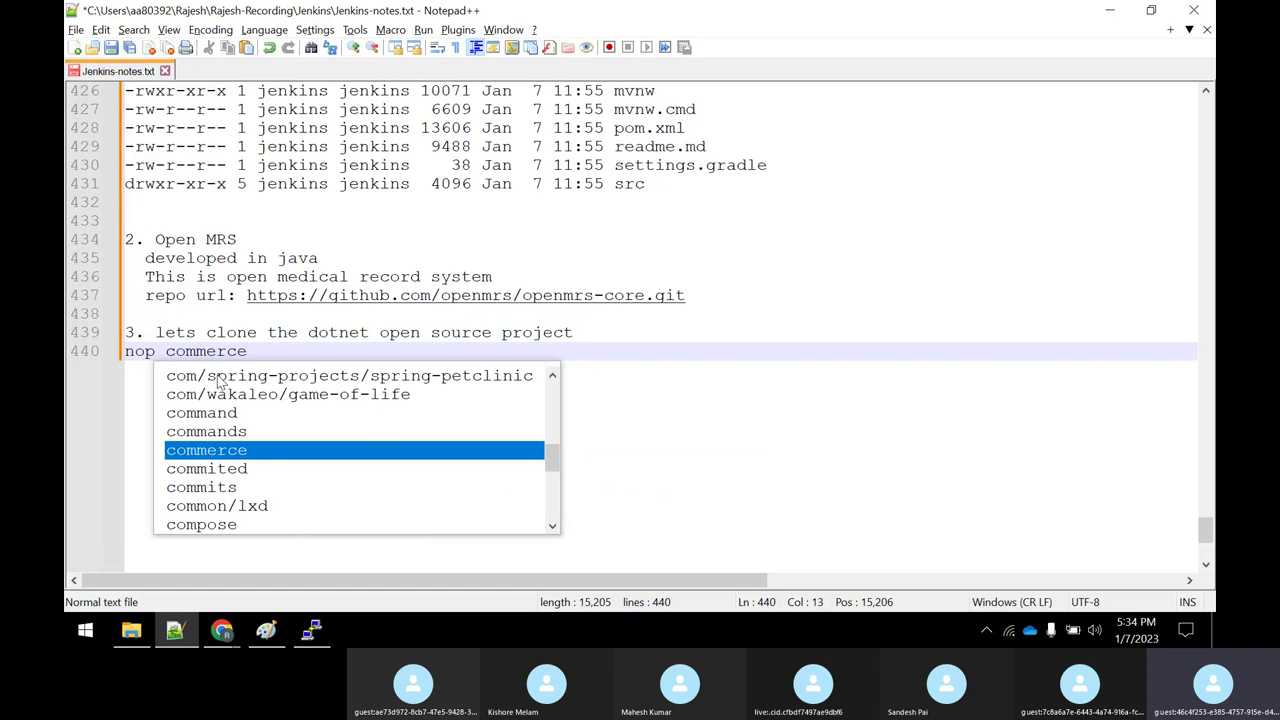
{"action": "key", "text": "Escape"}
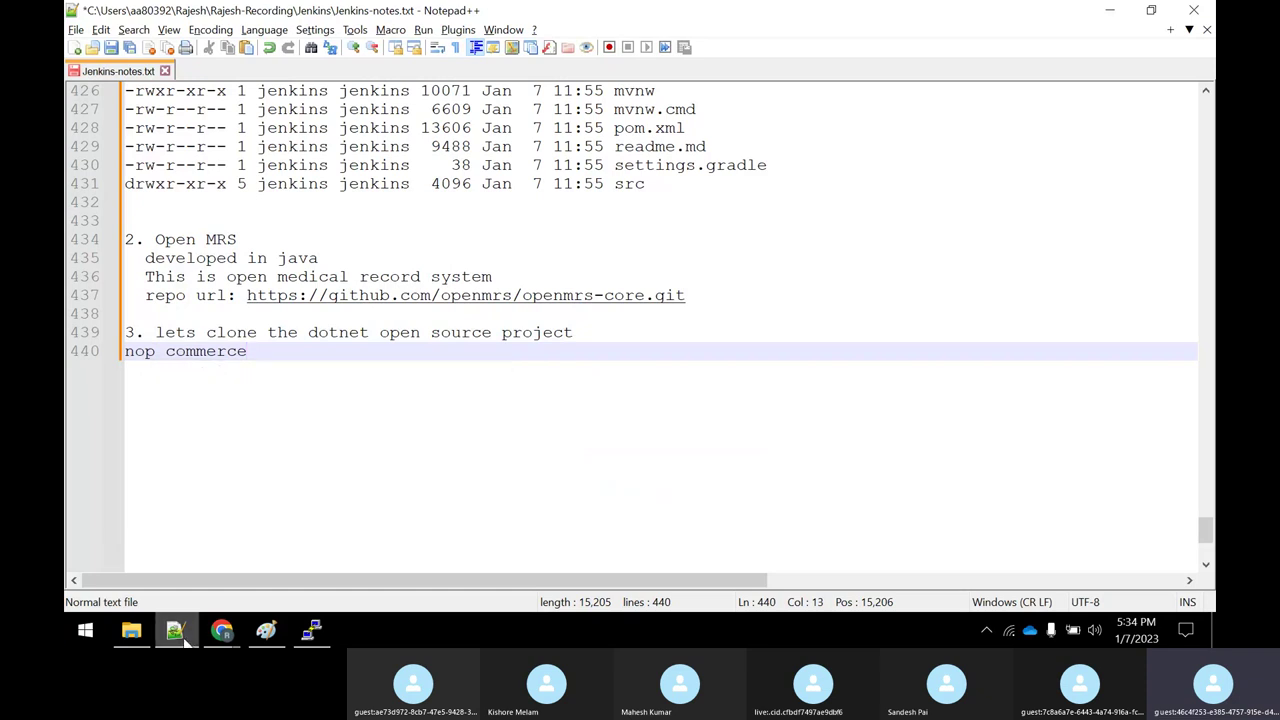
Step: Switch to Chrome, search Google for "nop commerce github" and open the nopSolutions/nopCommerce repository page
{"action": "mouse_move", "coordinate": [222, 630]}
{"action": "left_click", "coordinate": [125, 545]}
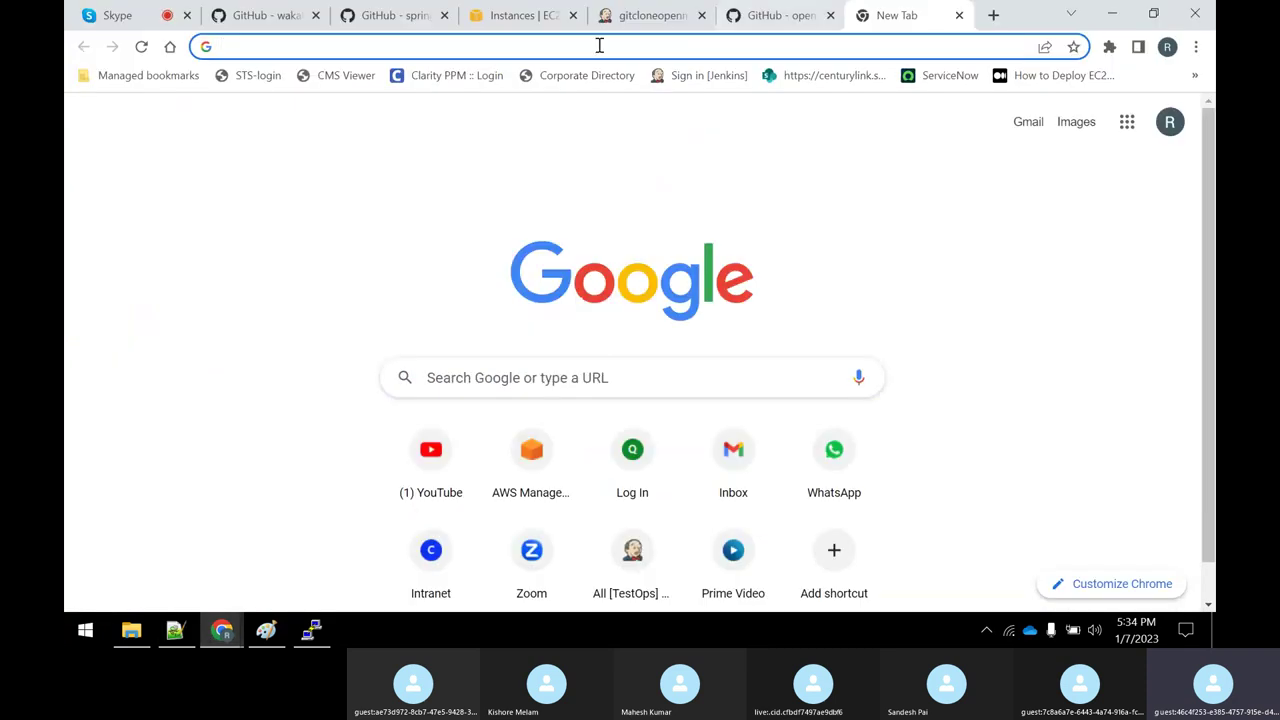
{"action": "type", "text": "nop commerce"}
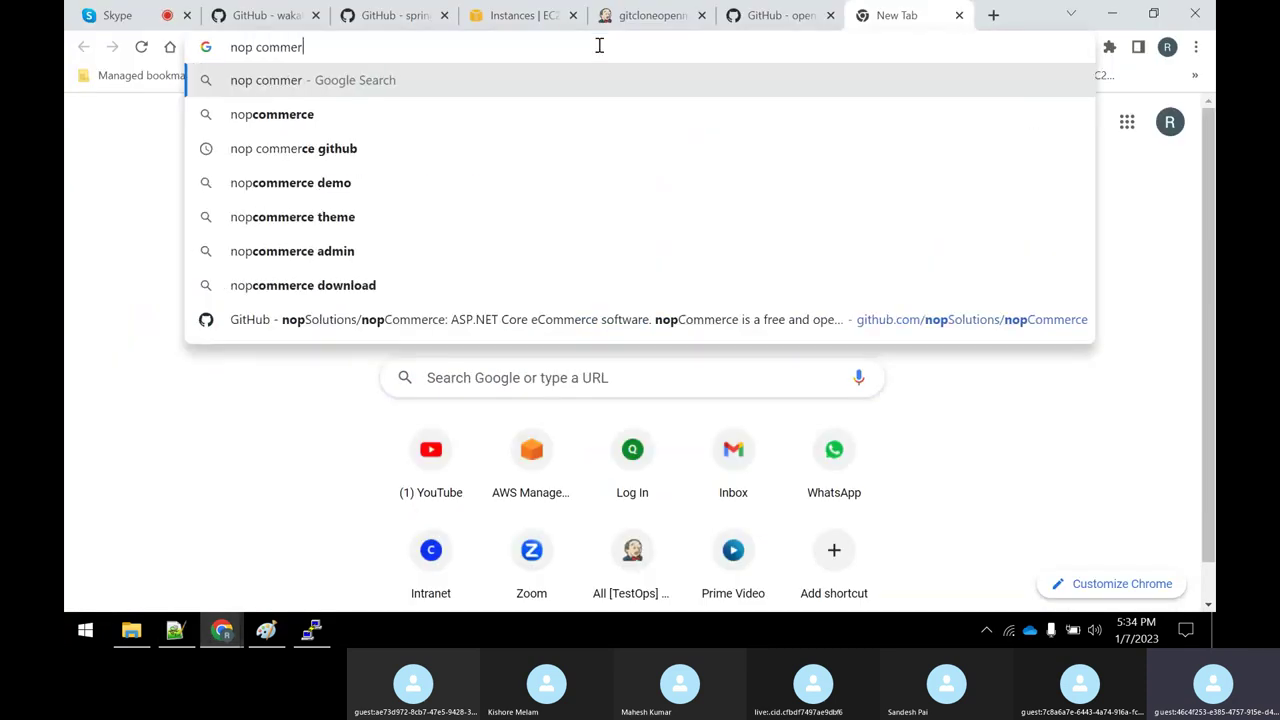
{"action": "key", "text": "Down"}
{"action": "key", "text": "Down"}
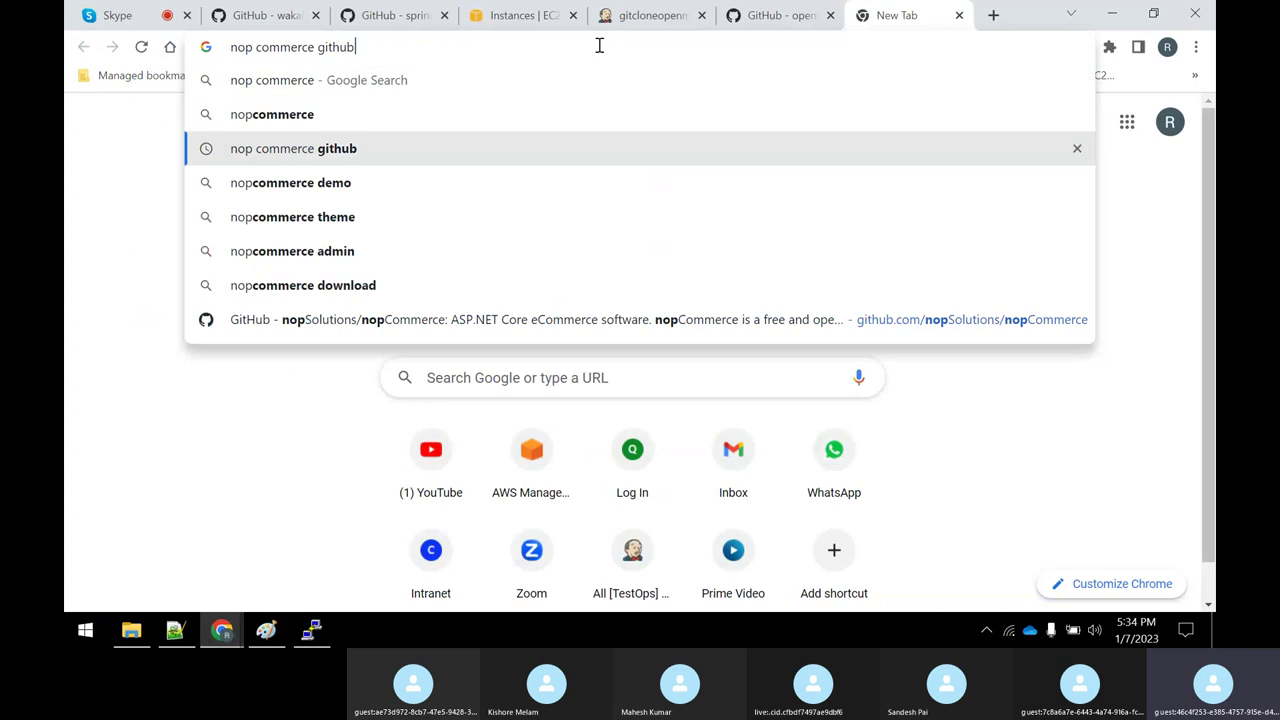
{"action": "key", "text": "Return"}
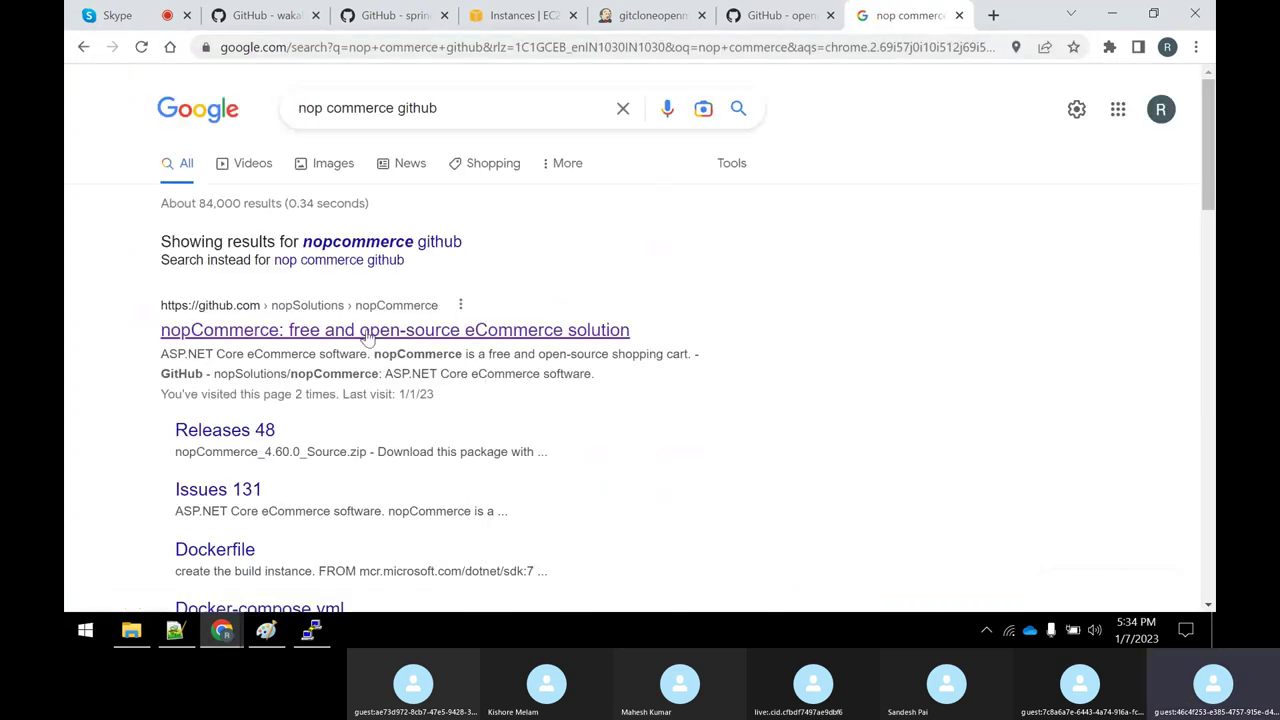
{"action": "left_click", "coordinate": [580, 334]}
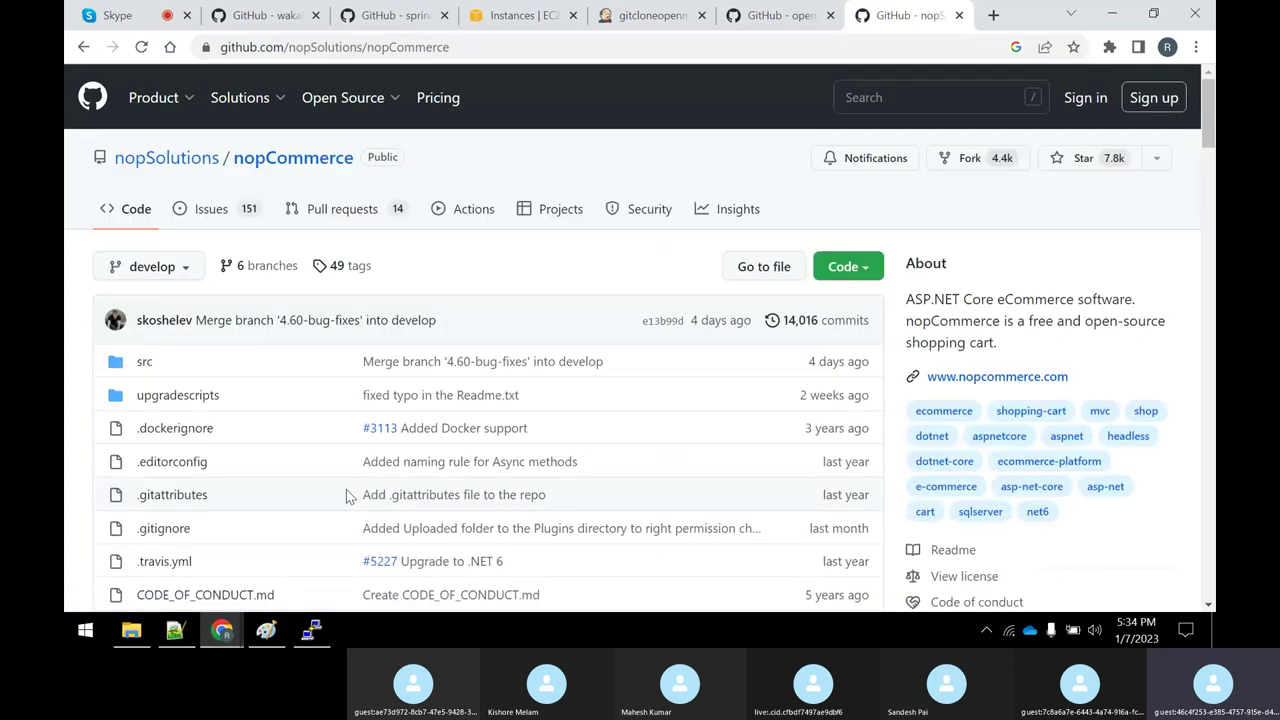
Step: Look over the nopCommerce repository's files and branch list, and copy its HTTPS clone URL
{"action": "scroll", "coordinate": [163, 440], "scroll_direction": "down", "scroll_amount": 3}
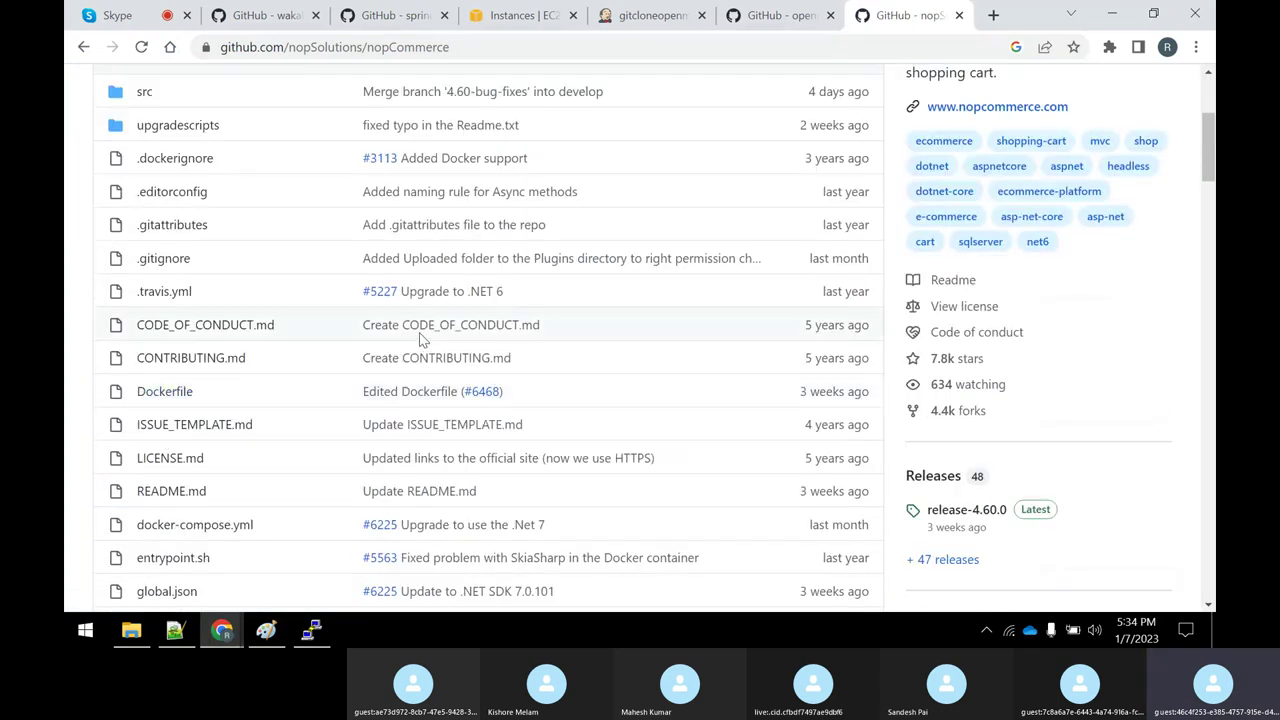
{"action": "scroll", "coordinate": [420, 336], "scroll_direction": "down", "scroll_amount": 3}
{"action": "scroll", "coordinate": [420, 333], "scroll_direction": "up", "scroll_amount": 5}
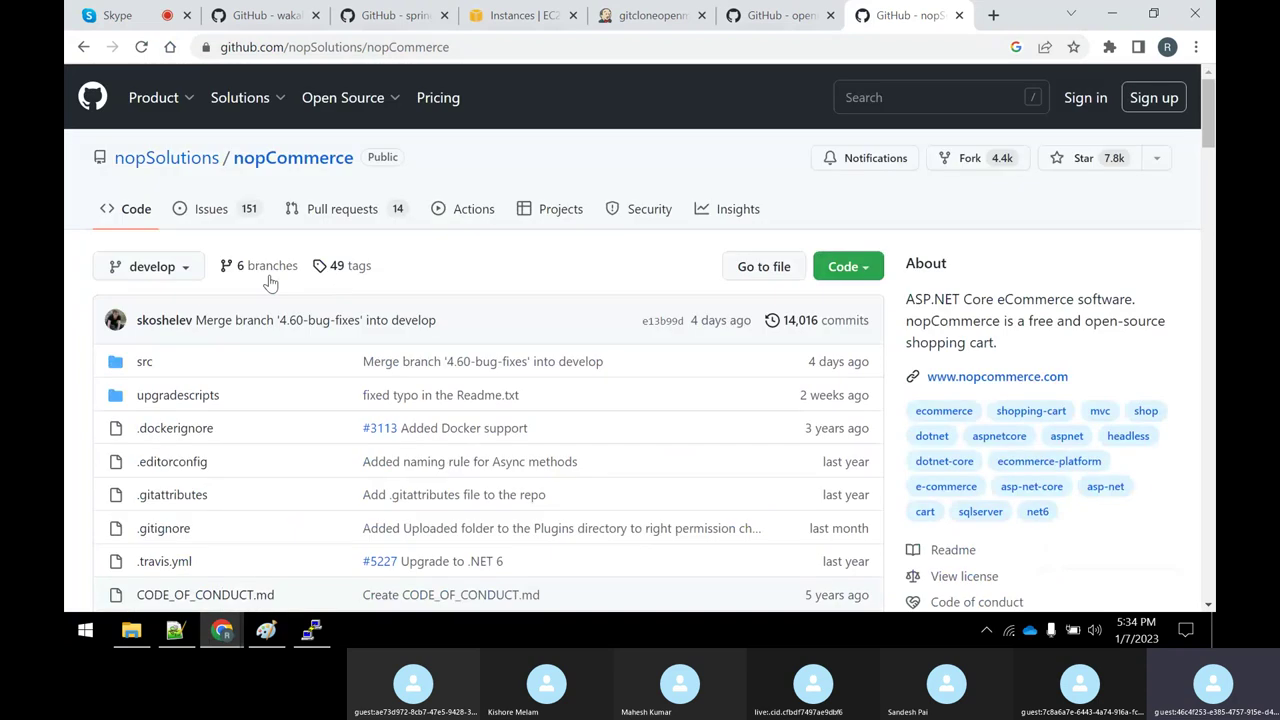
{"action": "left_click", "coordinate": [194, 275]}
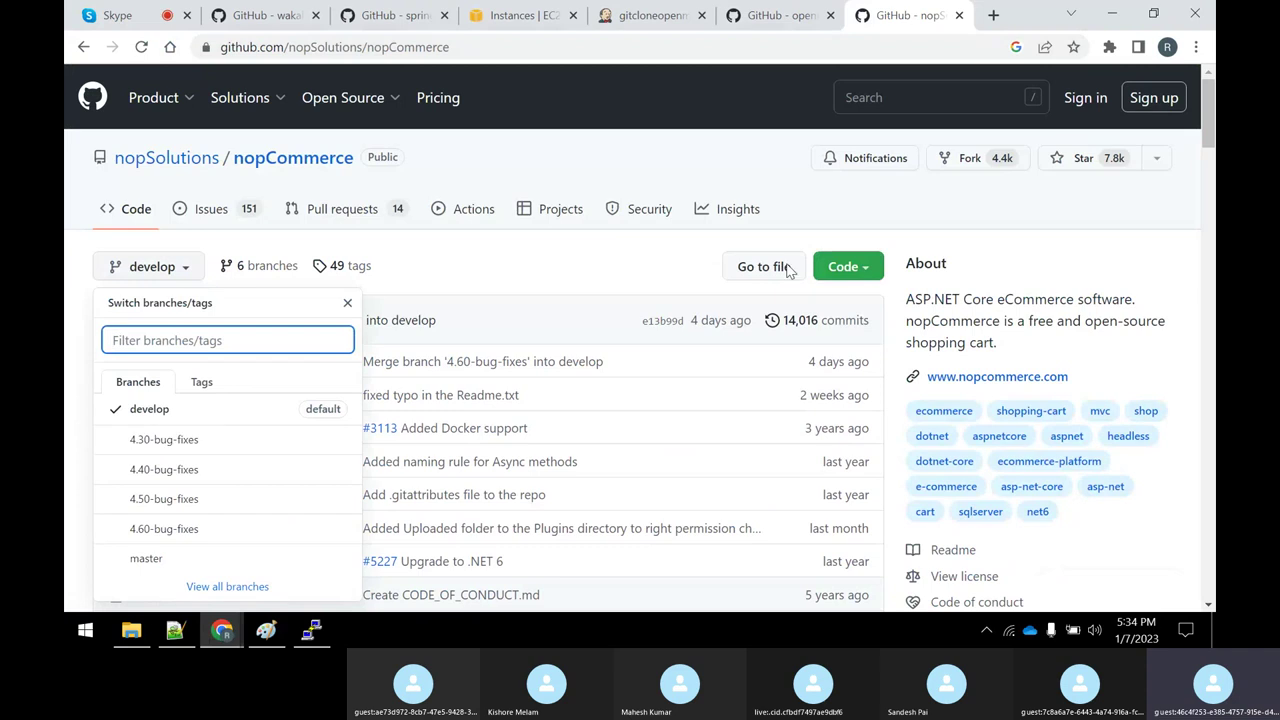
{"action": "left_click", "coordinate": [862, 272]}
{"action": "left_click", "coordinate": [862, 272]}
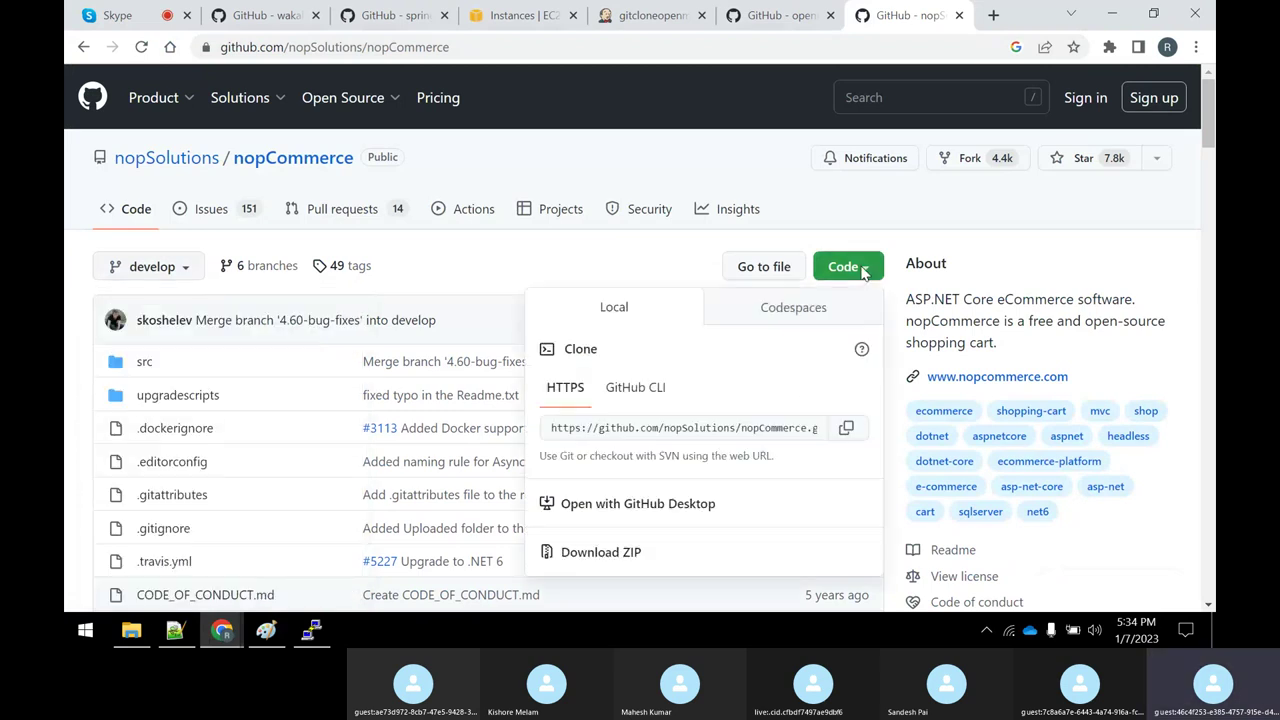
{"action": "left_click", "coordinate": [857, 431]}
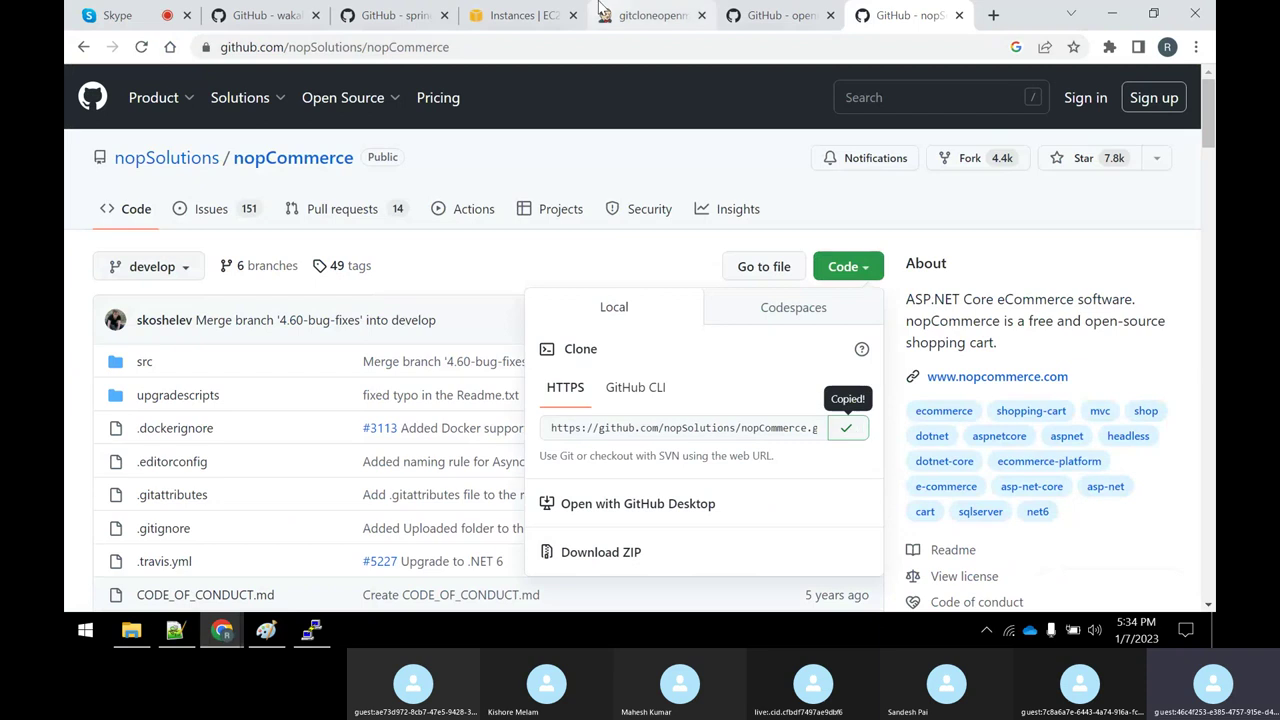
Step: Return to the Jenkins dashboard in its browser tab and start creating a new item
{"action": "left_click", "coordinate": [631, 18]}
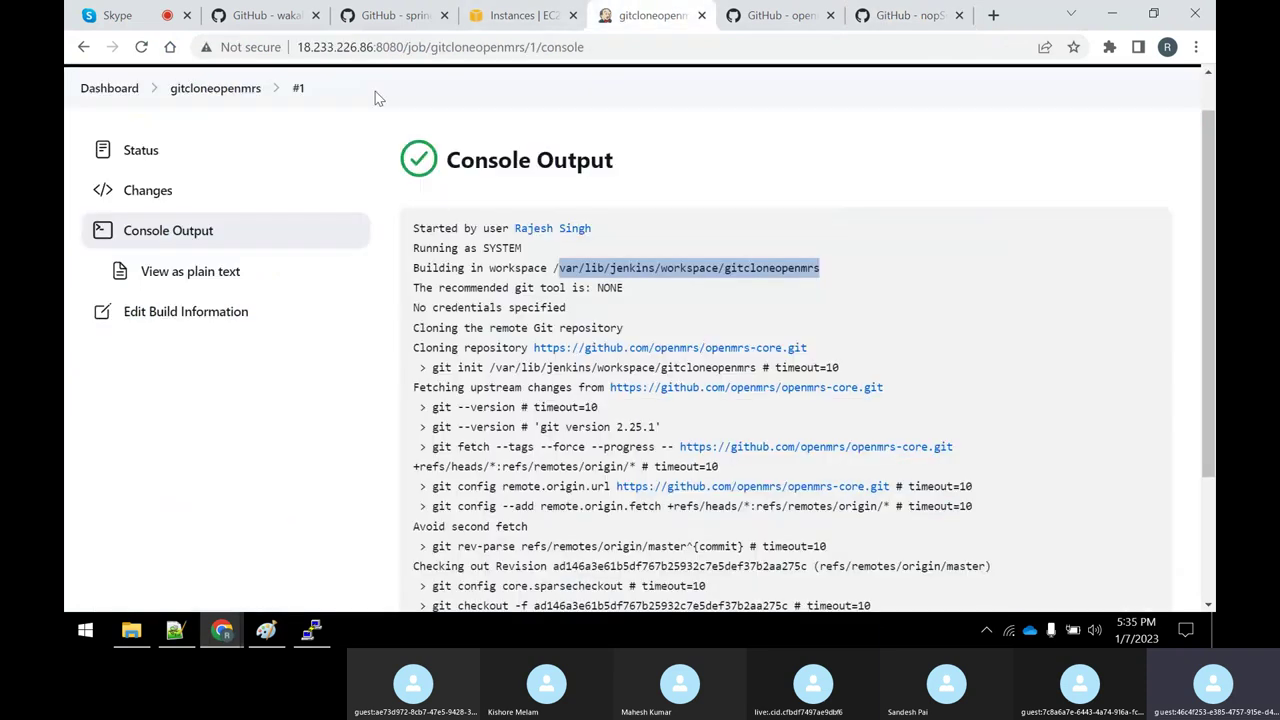
{"action": "scroll", "coordinate": [115, 140], "scroll_direction": "up", "scroll_amount": 1}
{"action": "left_click", "coordinate": [115, 144]}
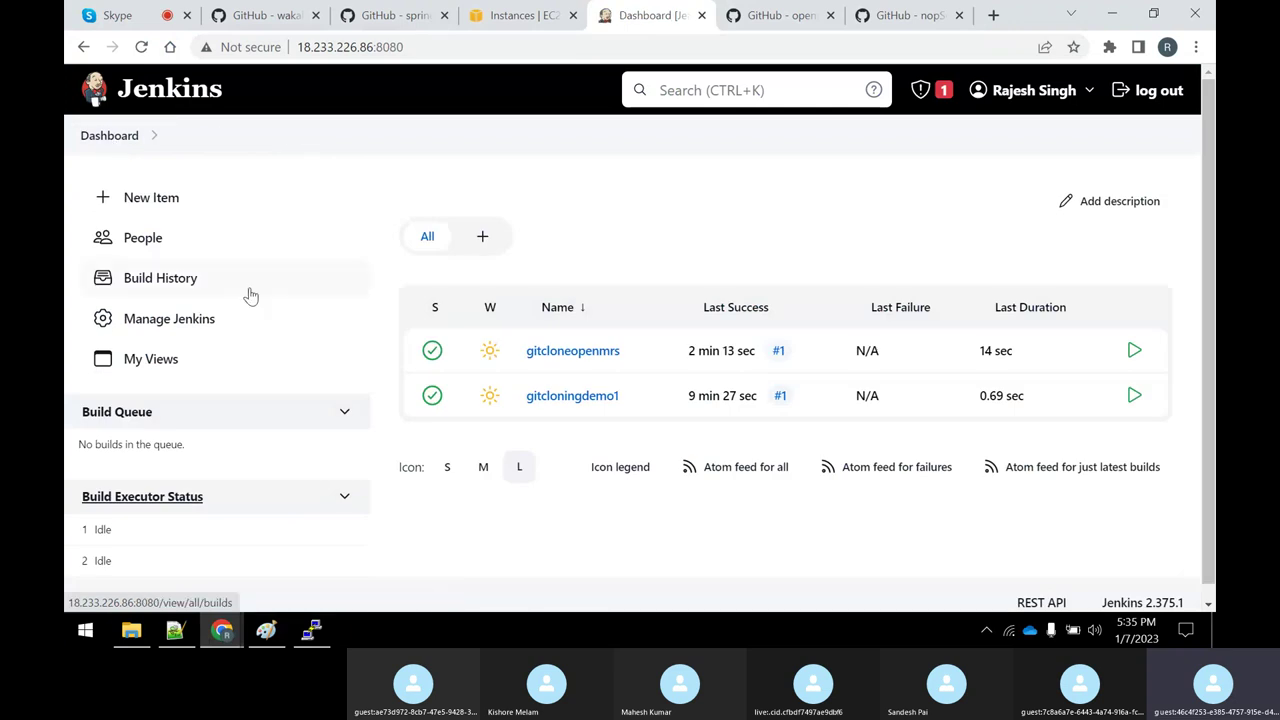
{"action": "left_click", "coordinate": [151, 196]}
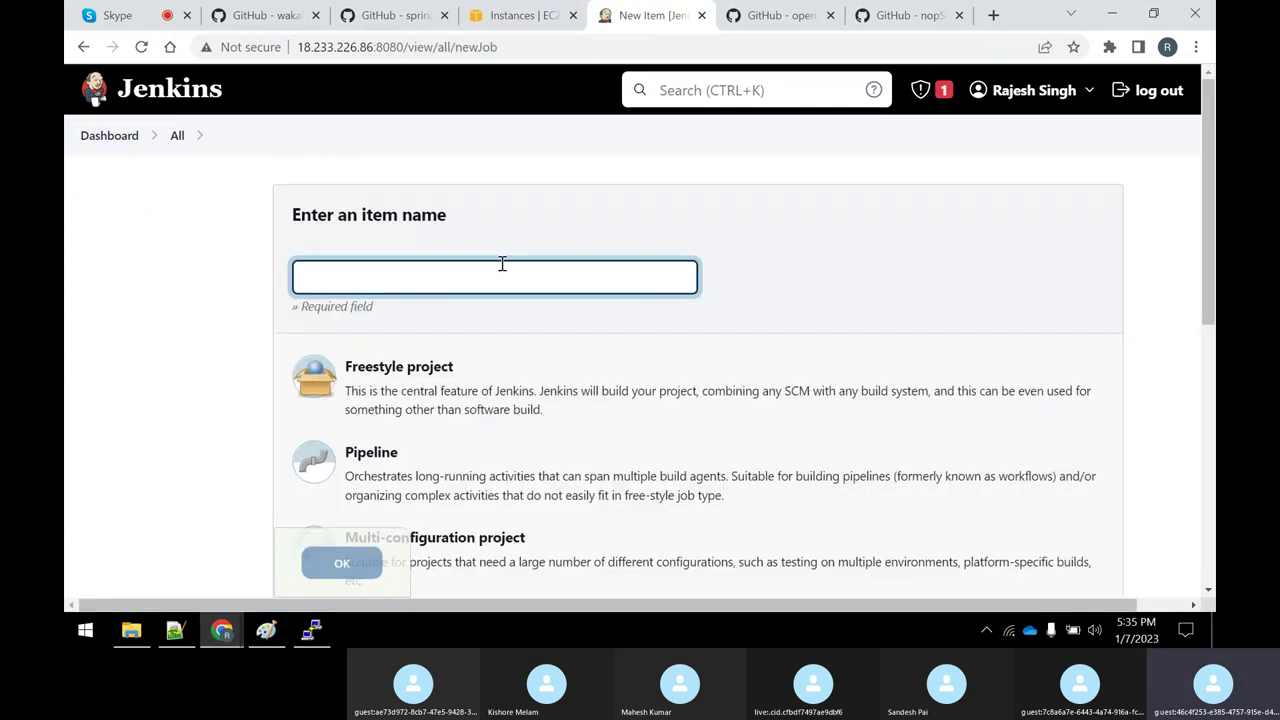
{"action": "type", "text": "gitclonenop"}
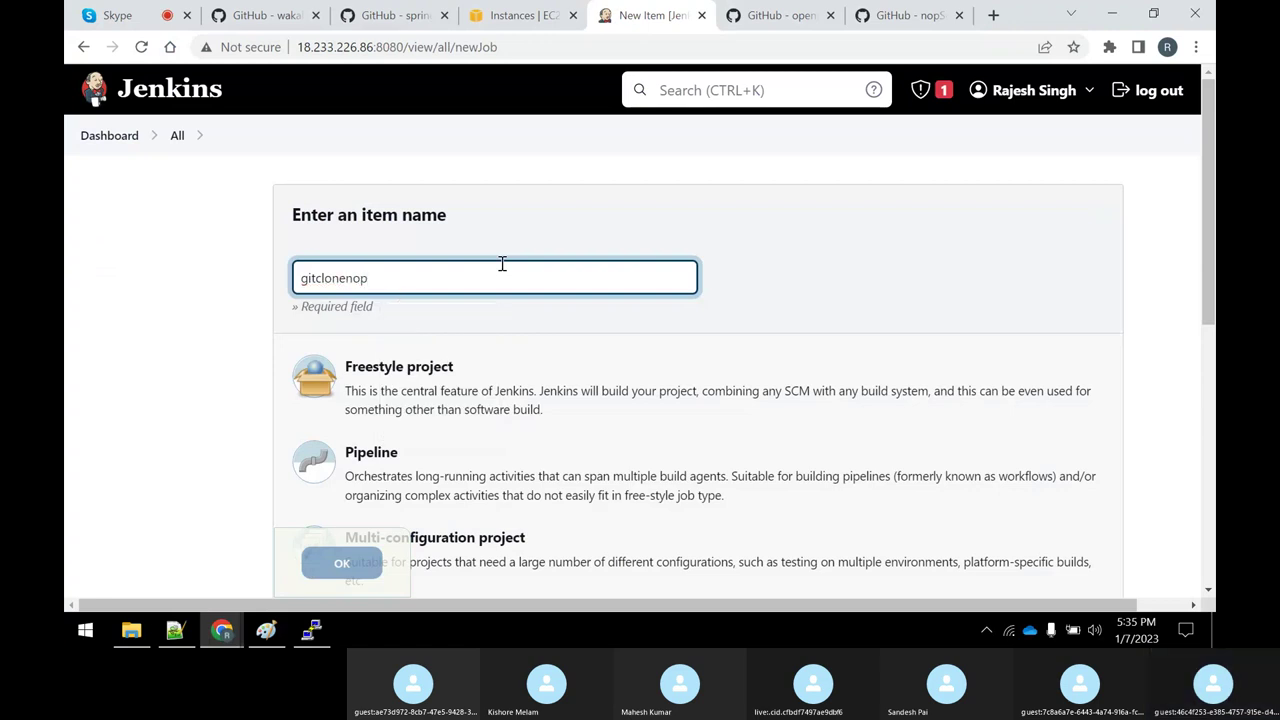
{"action": "type", "text": "commerce"}
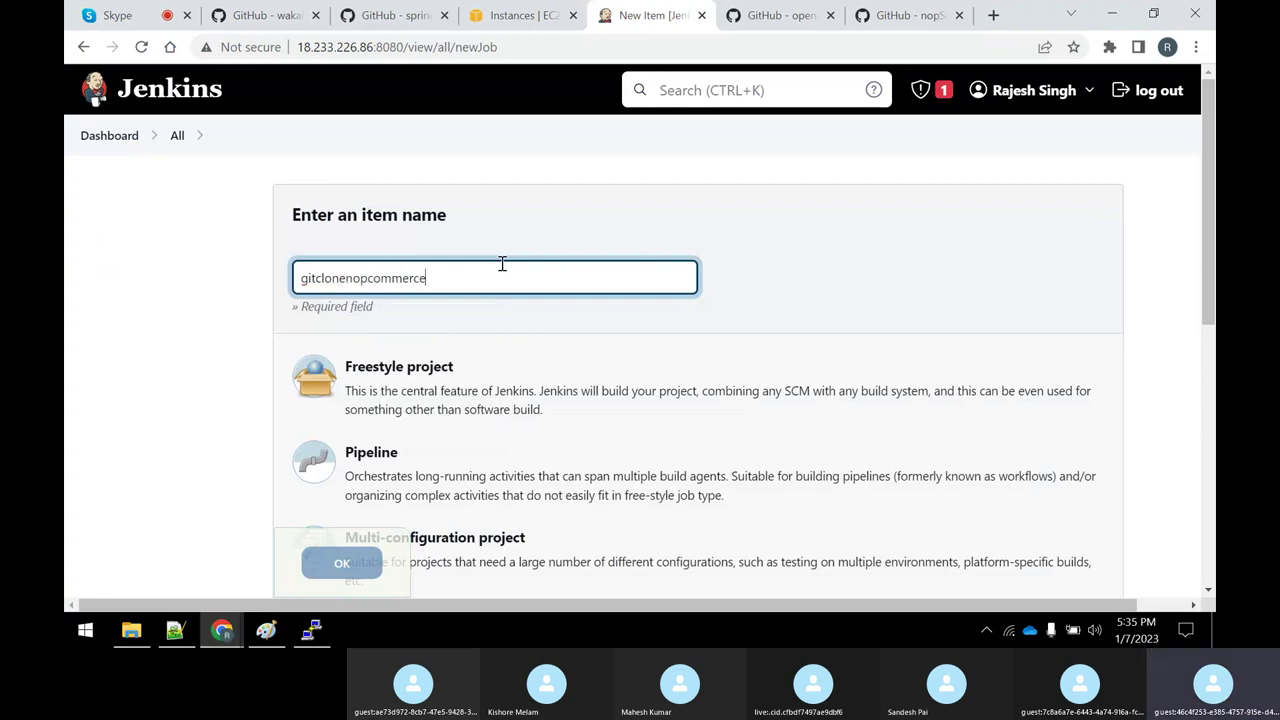
{"action": "key", "text": "ctrl+a"}
{"action": "key", "text": "Right"}
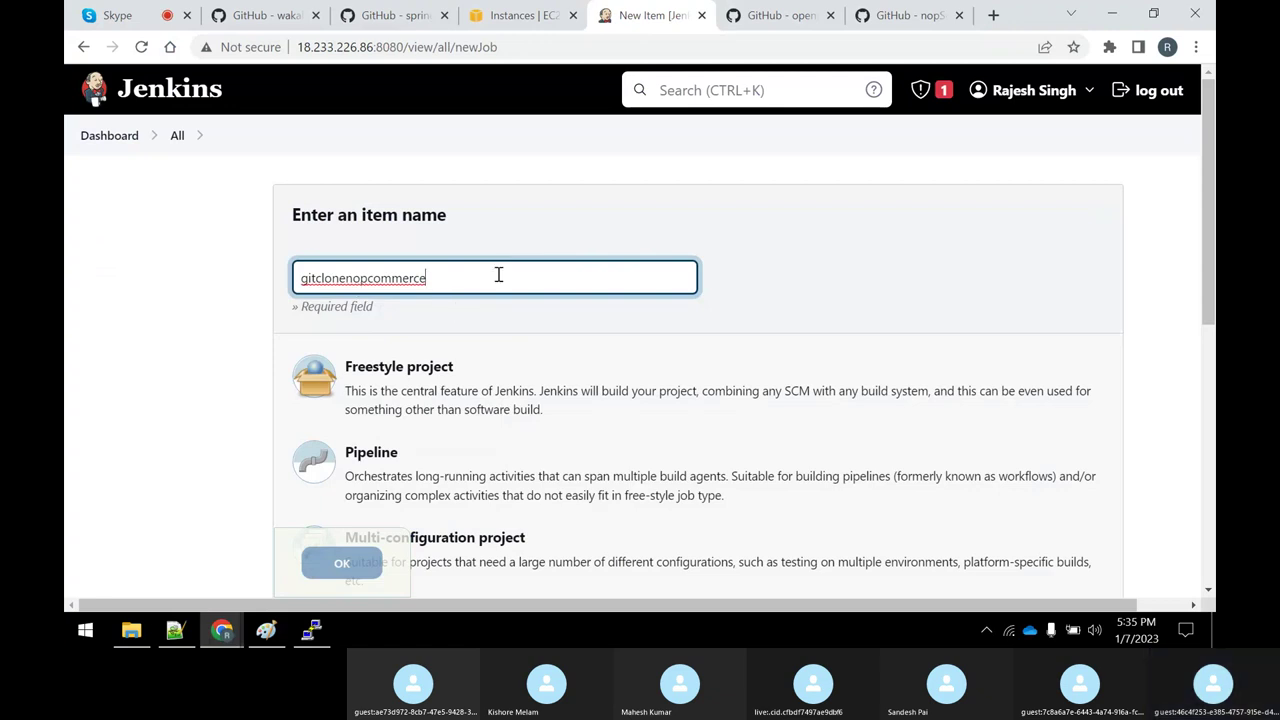
Step: Name the item nopcommerece and create it as a Freestyle project
{"action": "left_click_drag", "start_coordinate": [497, 276], "coordinate": [141, 284]}
{"action": "type", "text": "nop"}
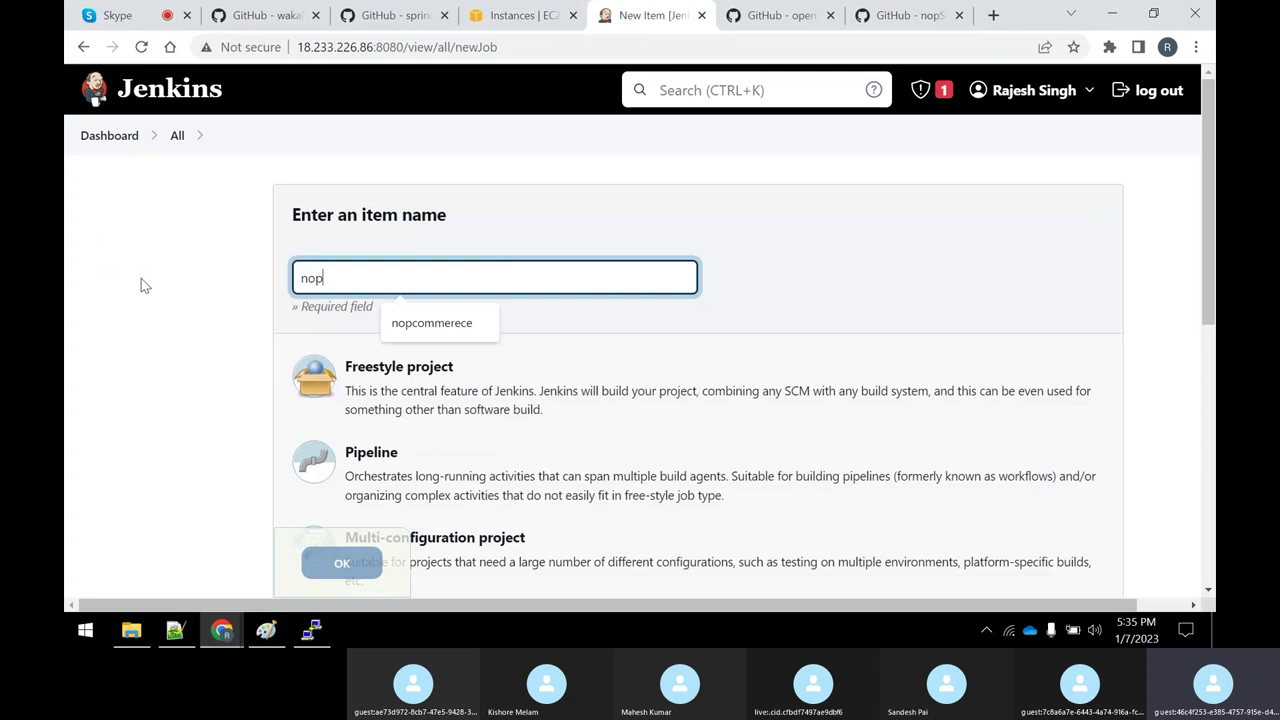
{"action": "key", "text": "Down"}
{"action": "key", "text": "Return"}
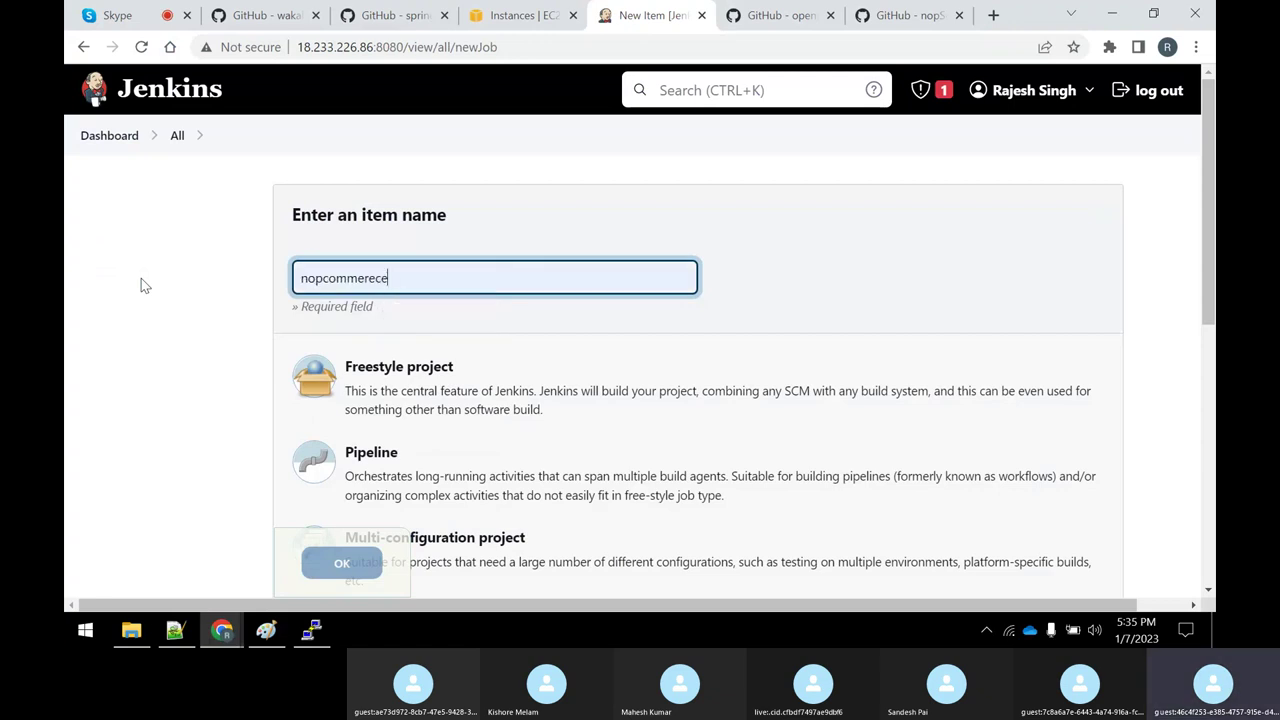
{"action": "left_click", "coordinate": [398, 383]}
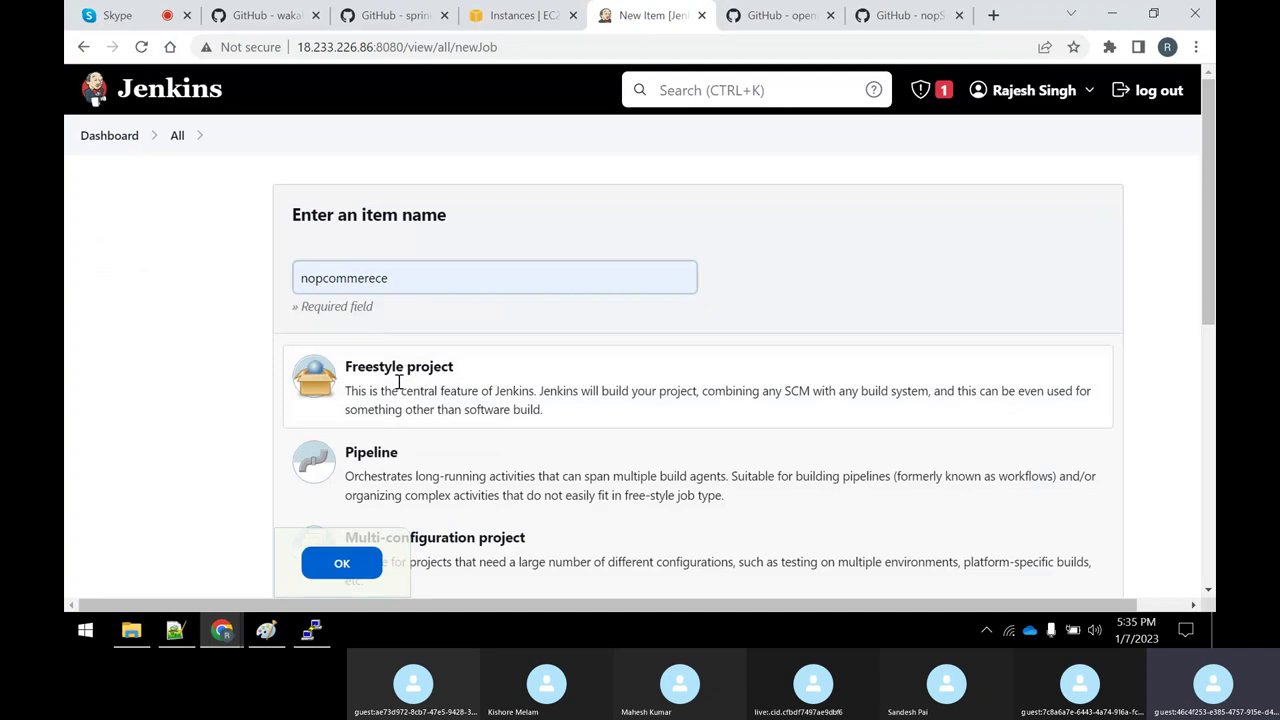
{"action": "left_click", "coordinate": [345, 564]}
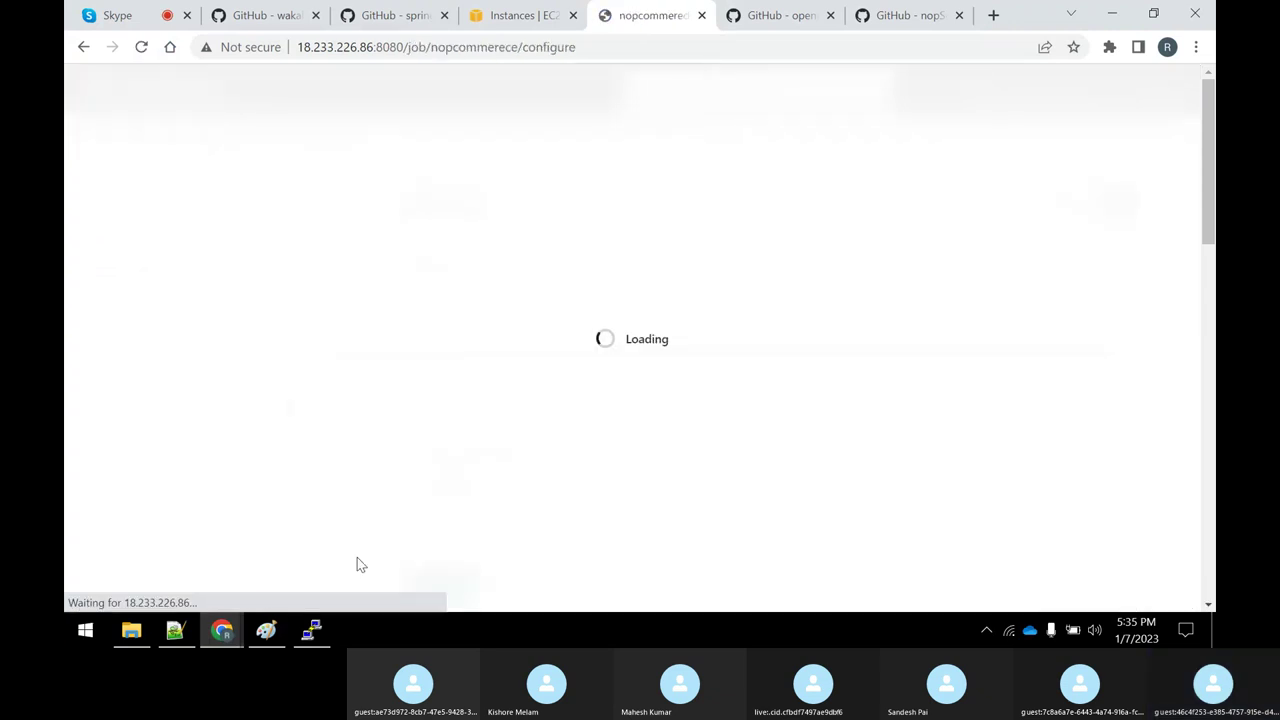
Step: Choose Git as the source code management for the nopcommerece job
{"action": "scroll", "coordinate": [607, 528], "scroll_direction": "down", "scroll_amount": 5}
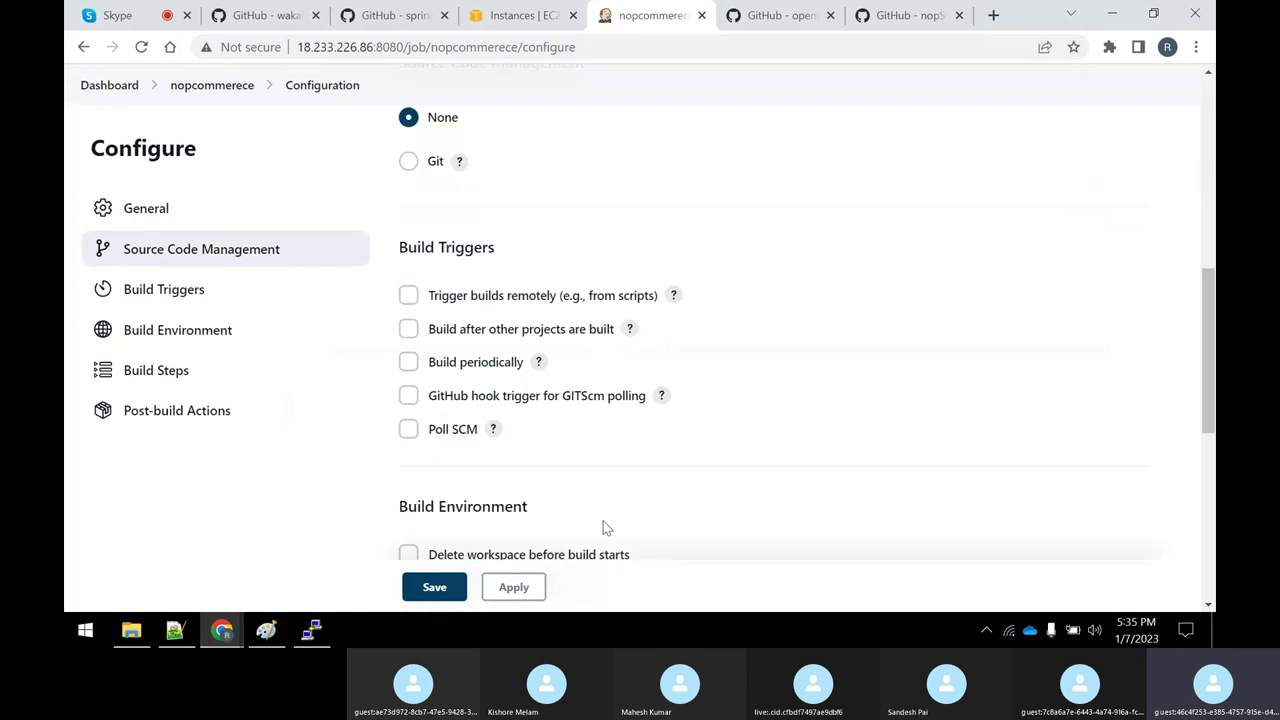
{"action": "scroll", "coordinate": [580, 522], "scroll_direction": "down", "scroll_amount": 3}
{"action": "scroll", "coordinate": [400, 400], "scroll_direction": "up", "scroll_amount": 6}
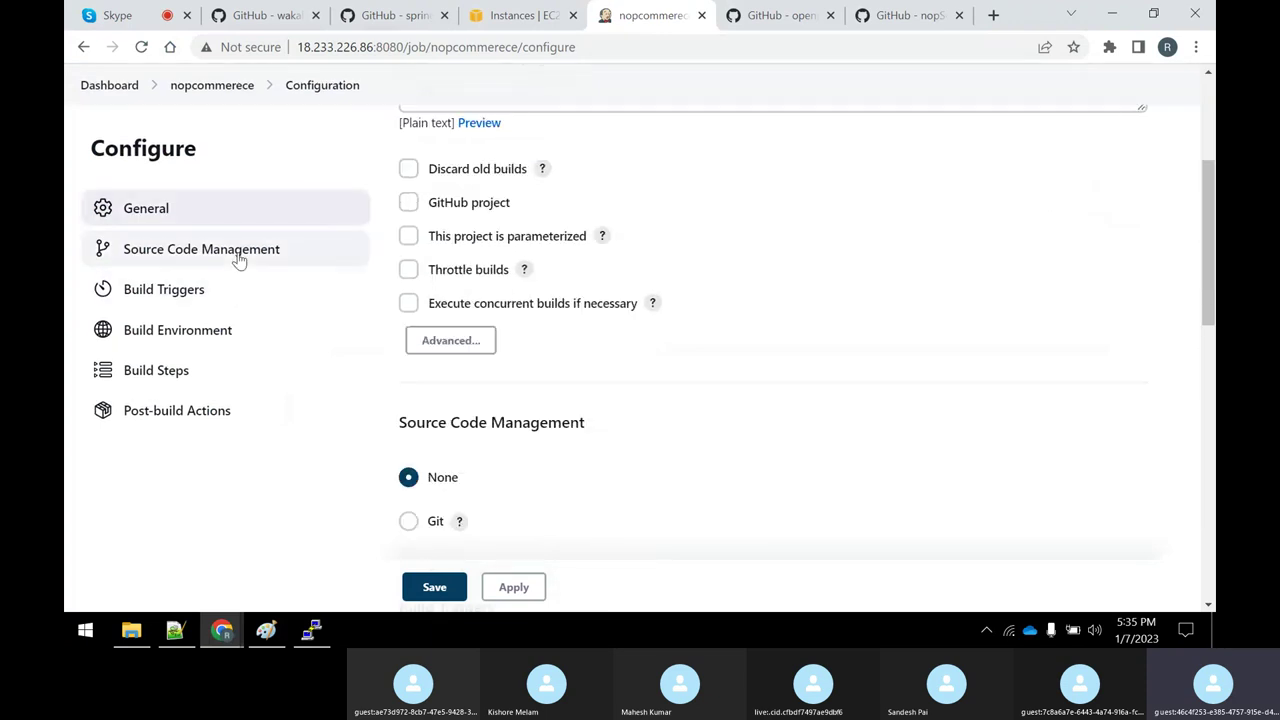
{"action": "left_click", "coordinate": [238, 252]}
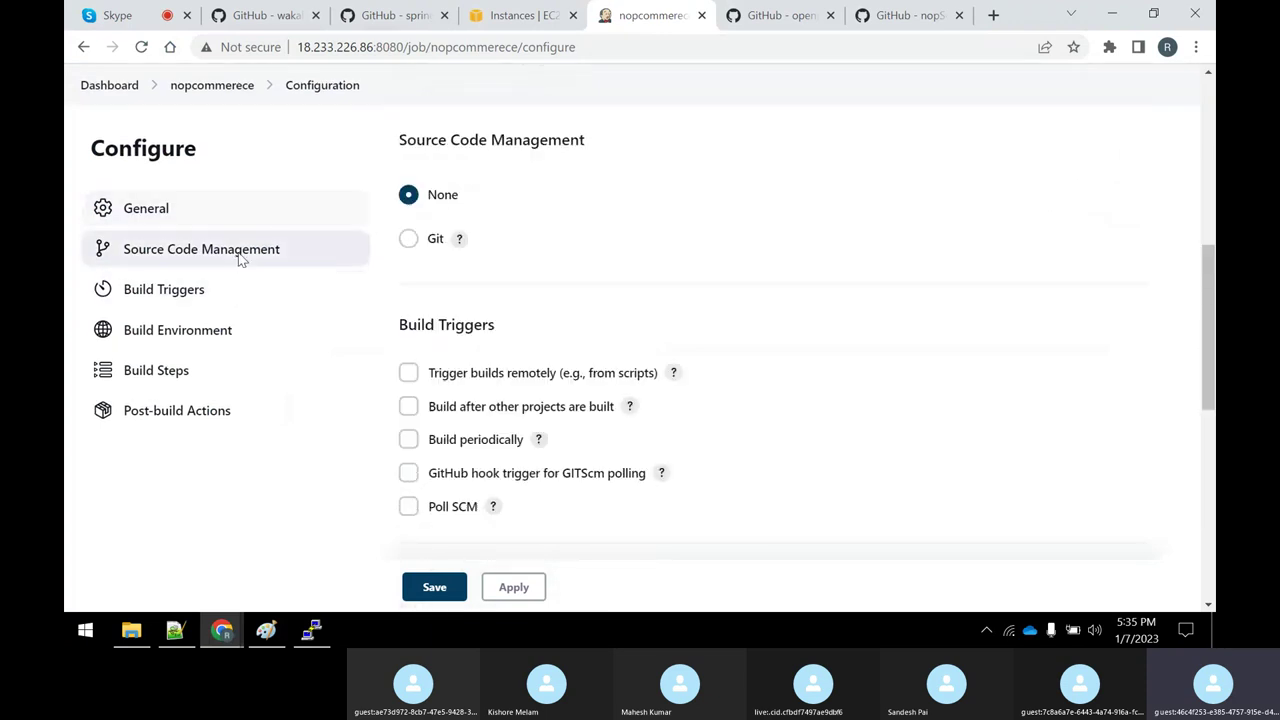
{"action": "left_click", "coordinate": [409, 240]}
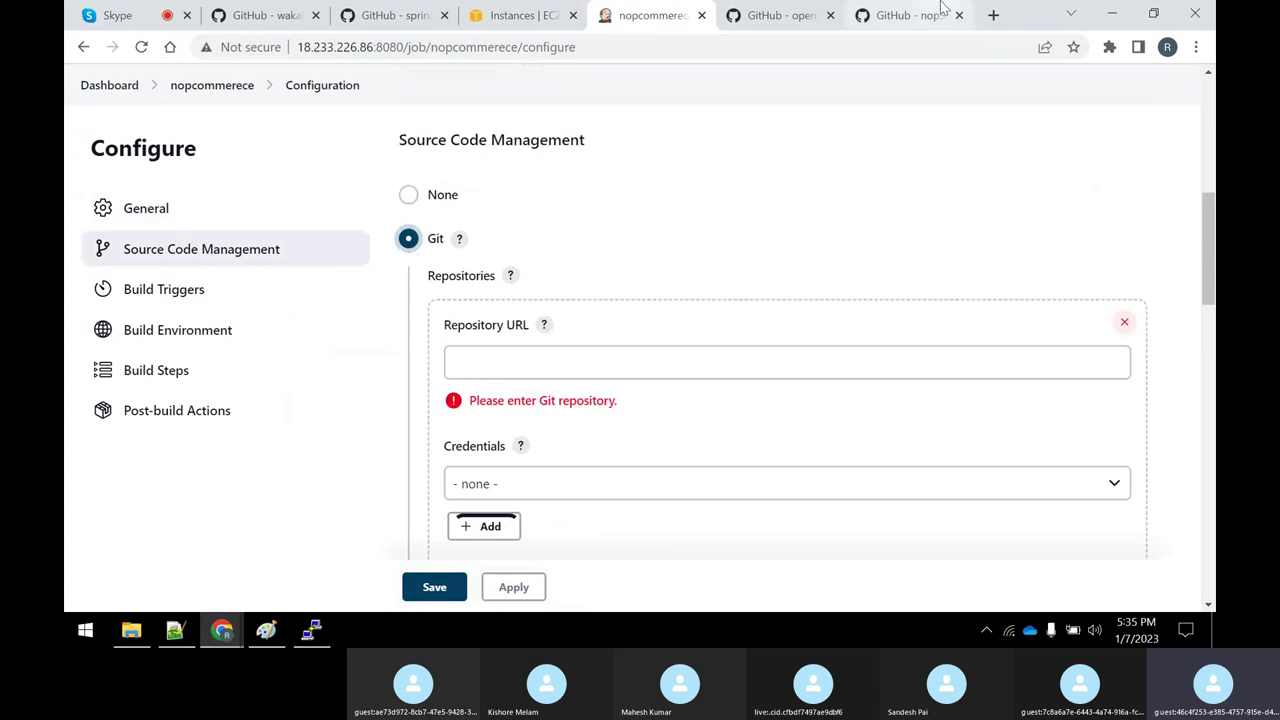
Step: Copy the nopCommerce HTTPS clone URL from GitHub again and set it as the job's repository URL, with no credentials
{"action": "left_click", "coordinate": [908, 28]}
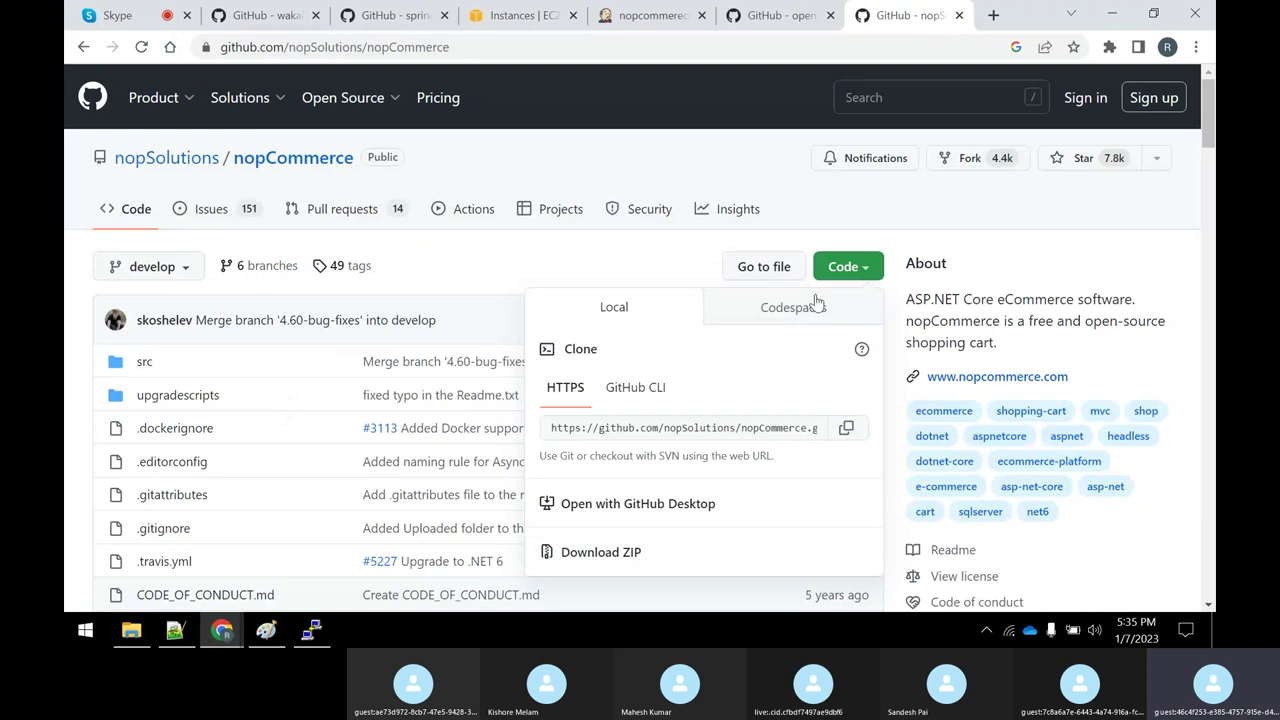
{"action": "left_click", "coordinate": [846, 427]}
{"action": "left_click", "coordinate": [612, 21]}
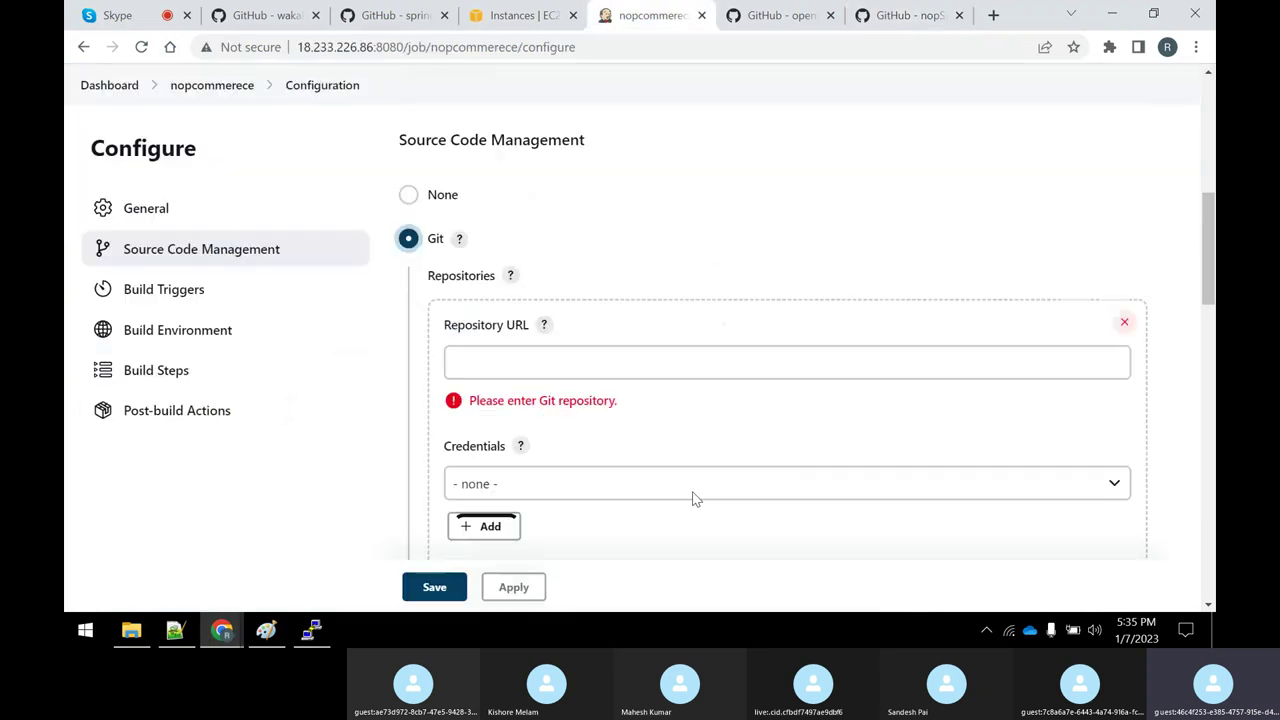
{"action": "left_click", "coordinate": [551, 363]}
{"action": "key", "text": "ctrl+v"}
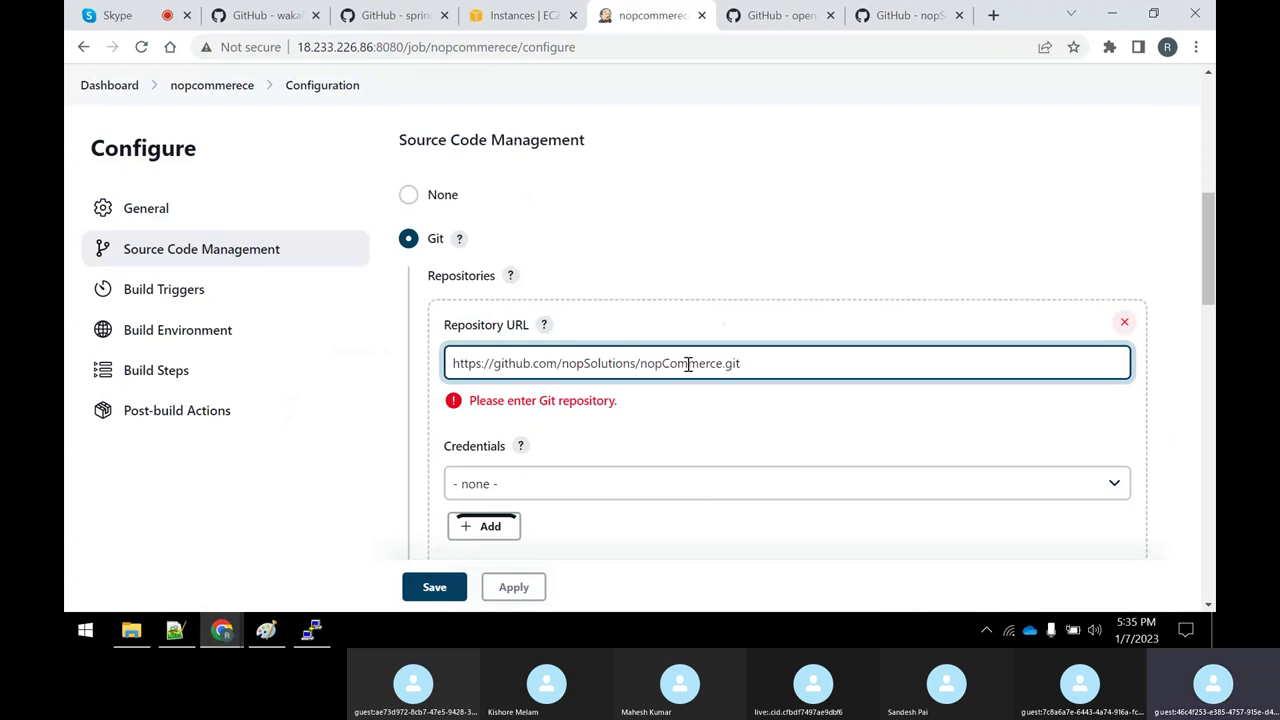
{"action": "left_click", "coordinate": [893, 8]}
{"action": "left_click", "coordinate": [655, 12]}
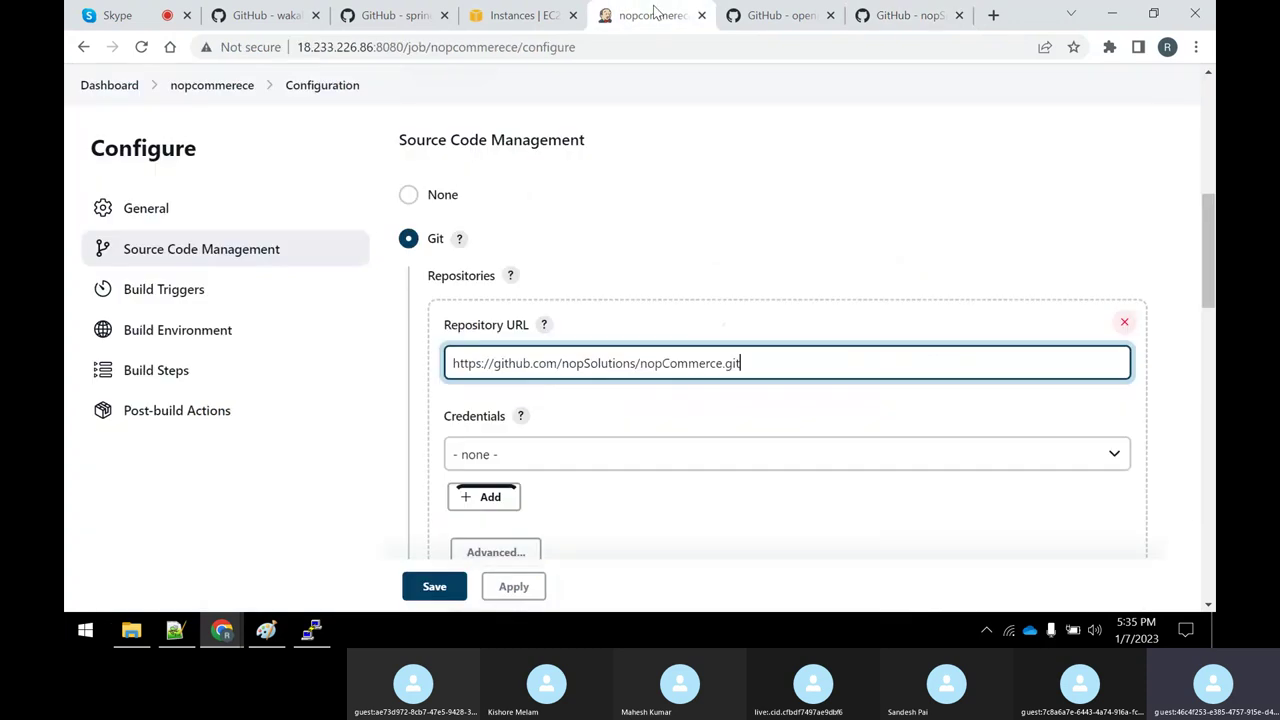
{"action": "left_click", "coordinate": [567, 456]}
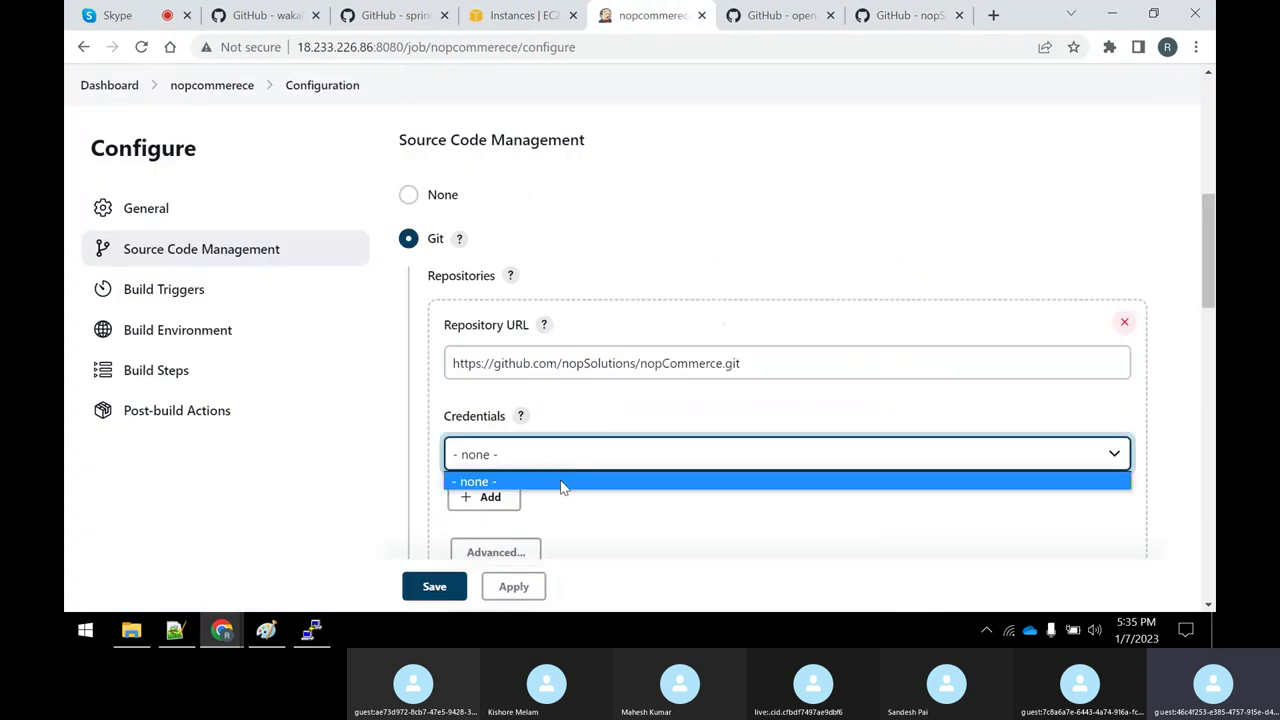
{"action": "left_click", "coordinate": [563, 484]}
Step: Set the job's branch specifier to */develop, checking the branch name against the nopCommerce GitHub page
{"action": "scroll", "coordinate": [652, 517], "scroll_direction": "down", "scroll_amount": 1}
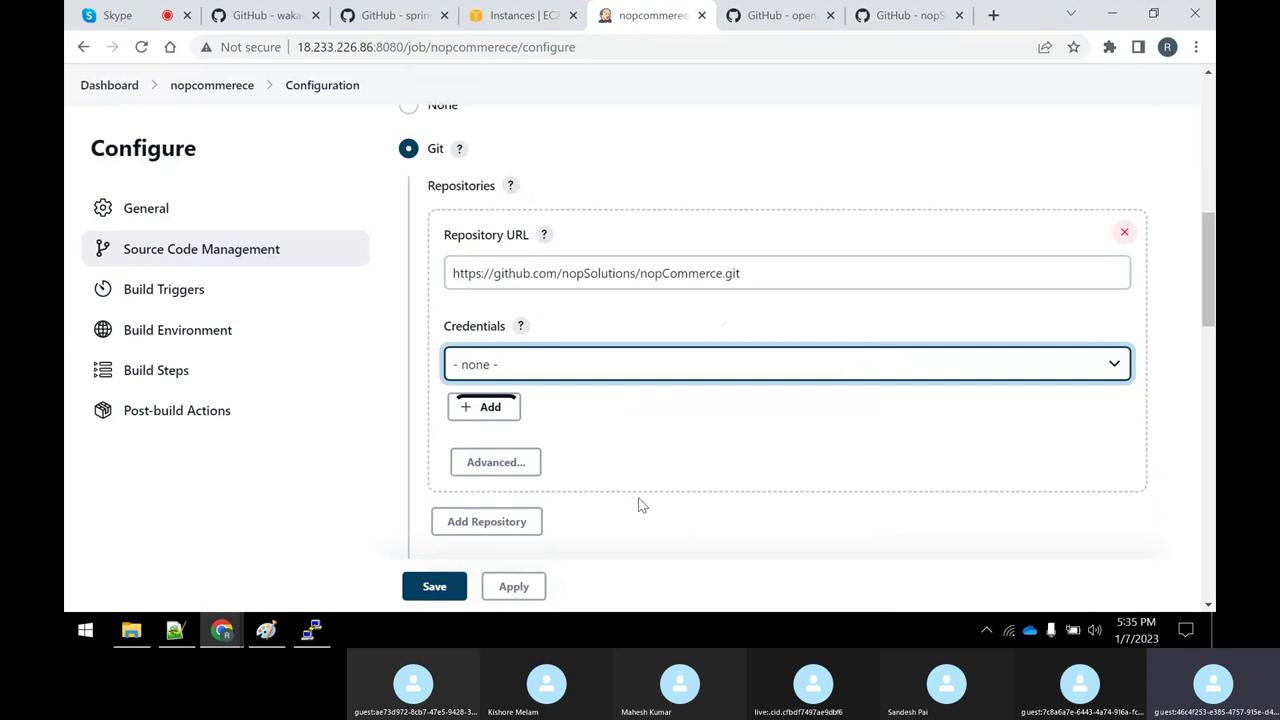
{"action": "scroll", "coordinate": [591, 402], "scroll_direction": "down", "scroll_amount": 1}
{"action": "scroll", "coordinate": [627, 472], "scroll_direction": "down", "scroll_amount": 1}
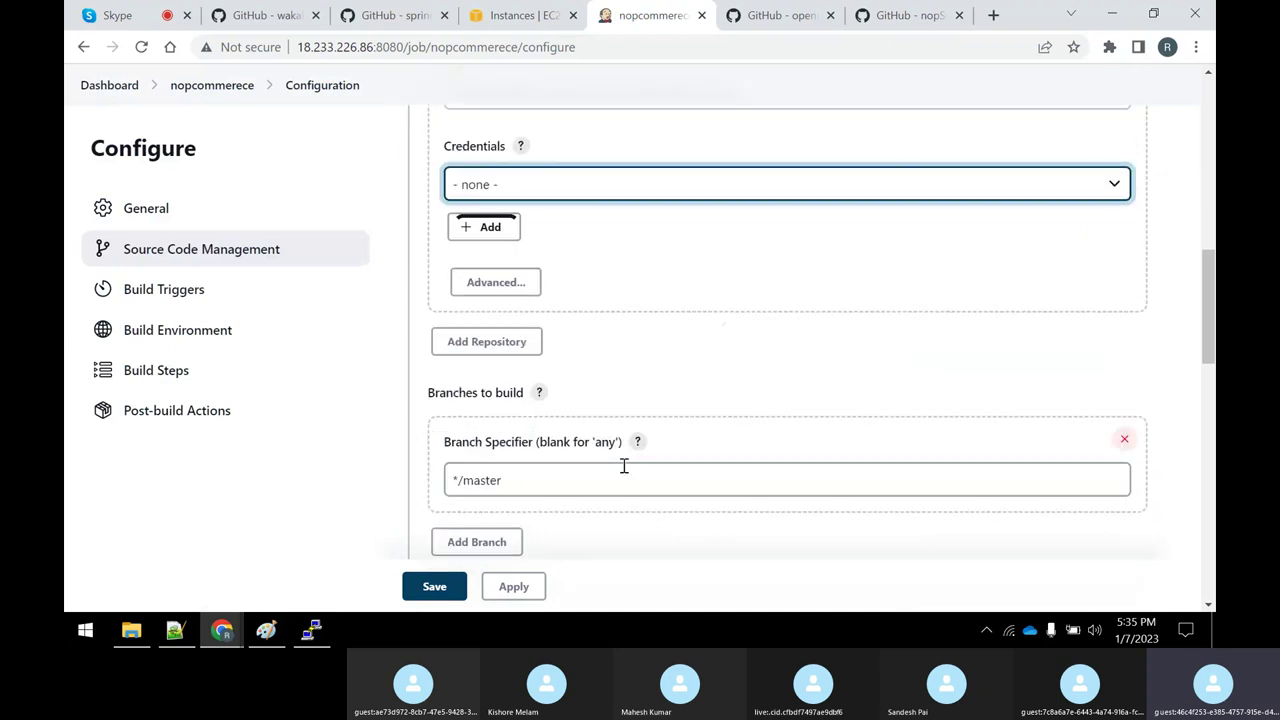
{"action": "left_click", "coordinate": [514, 479]}
{"action": "key", "text": "BackSpace"}
{"action": "key", "text": "BackSpace"}
{"action": "key", "text": "BackSpace"}
{"action": "key", "text": "BackSpace"}
{"action": "key", "text": "BackSpace"}
{"action": "key", "text": "BackSpace"}
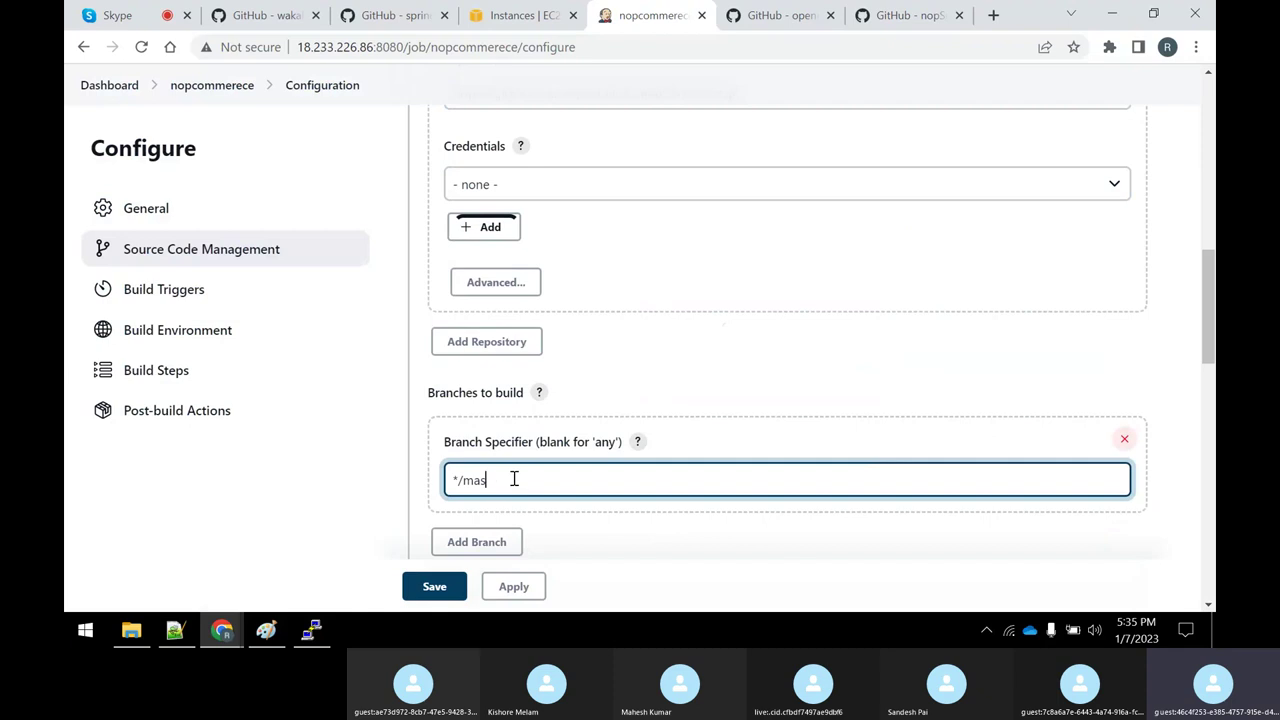
{"action": "type", "text": "develop"}
{"action": "left_click", "coordinate": [893, 20]}
{"action": "left_click", "coordinate": [645, 17]}
Step: Save the nopcommerece job configuration and start a build
{"action": "scroll", "coordinate": [635, 300], "scroll_direction": "down", "scroll_amount": 5}
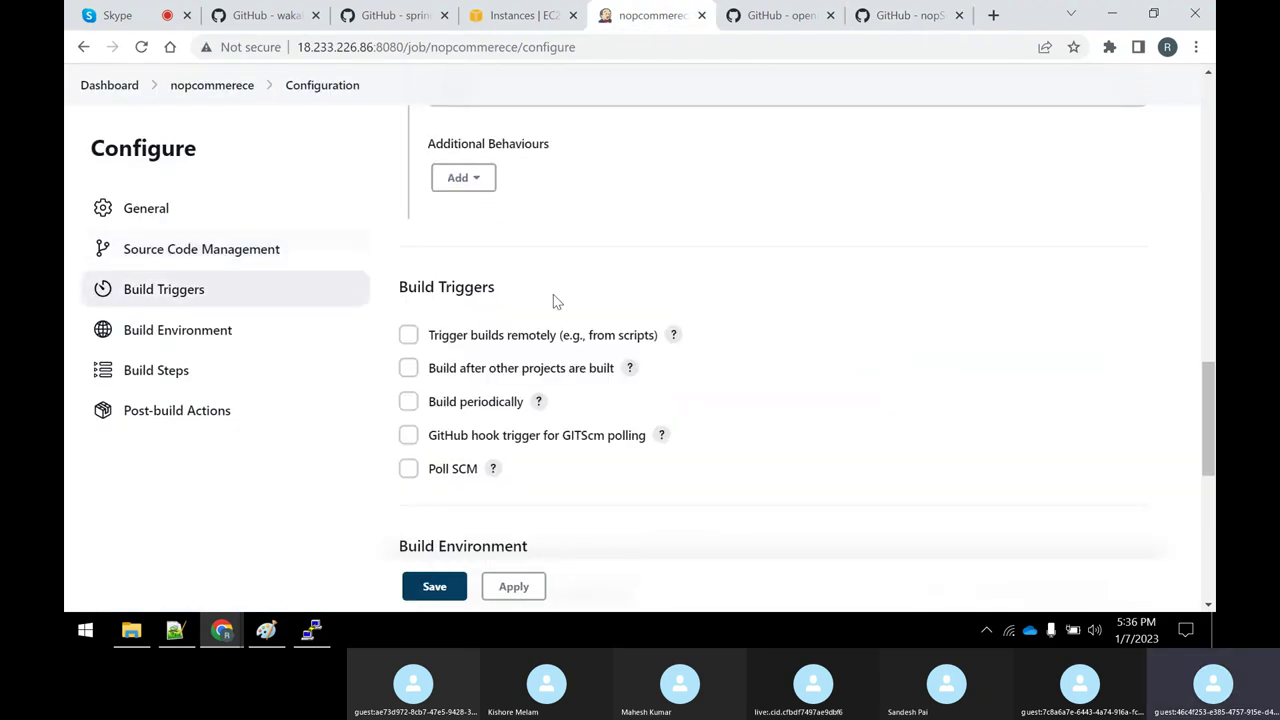
{"action": "left_click", "coordinate": [434, 587]}
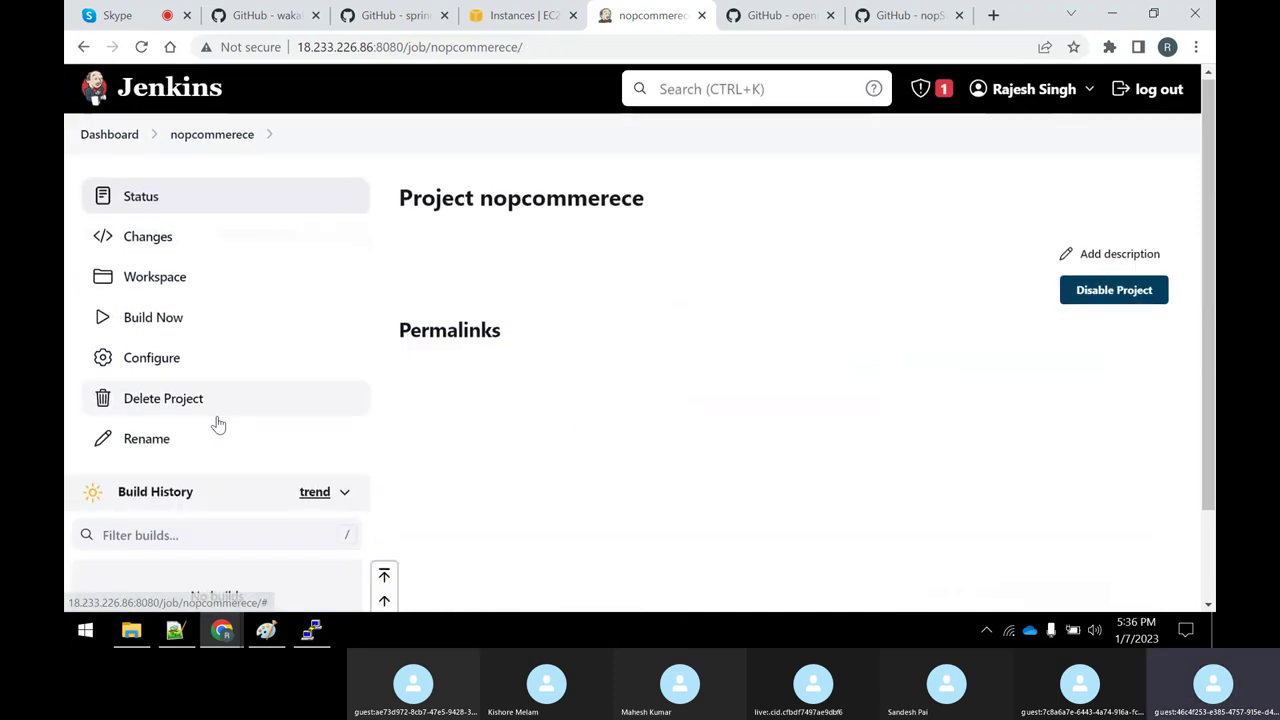
{"action": "scroll", "coordinate": [217, 423], "scroll_direction": "down", "scroll_amount": 1}
{"action": "left_click", "coordinate": [146, 228]}
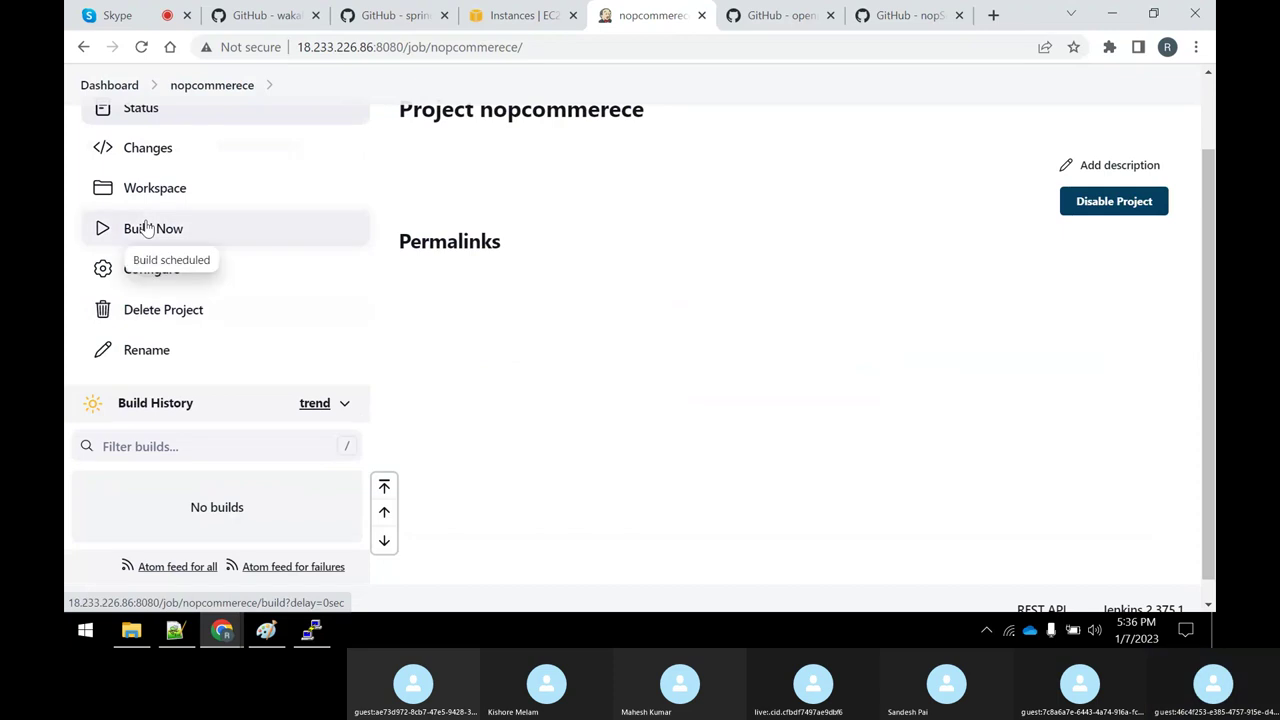
Step: Open the console output of build #1 and examine the git commands and the workspace path
{"action": "scroll", "coordinate": [343, 286], "scroll_direction": "down", "scroll_amount": 1}
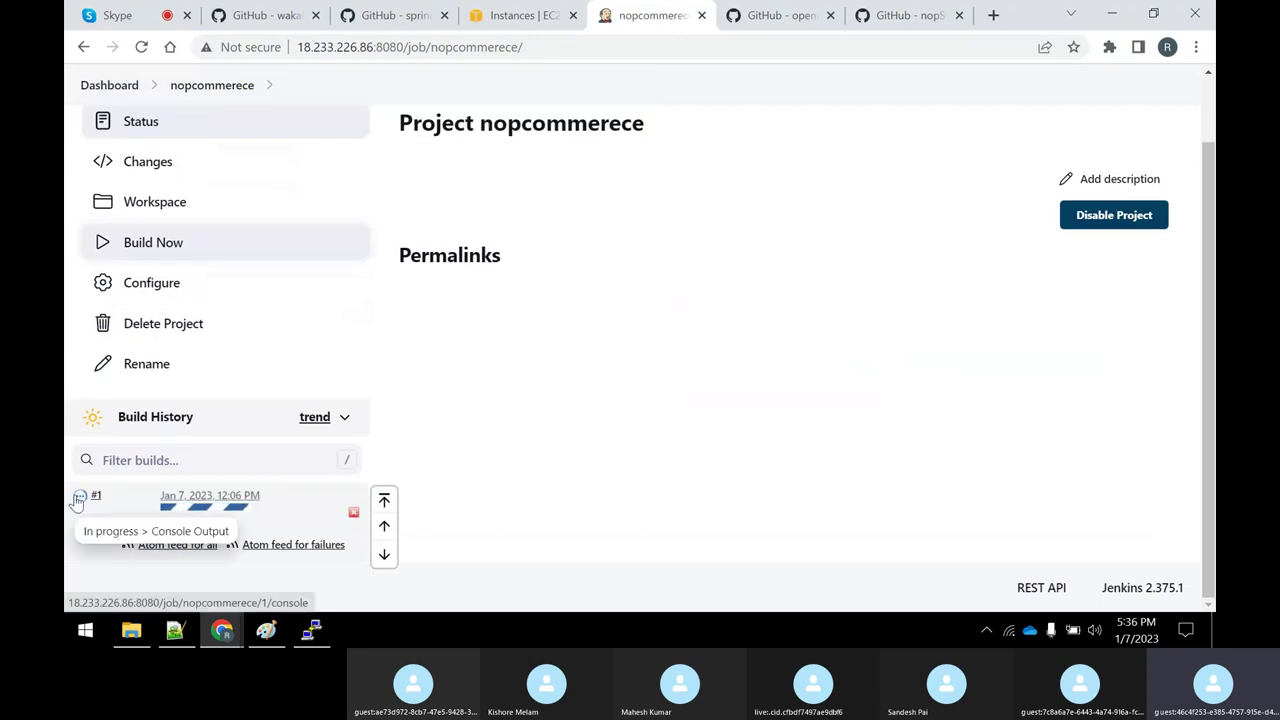
{"action": "left_click", "coordinate": [79, 498]}
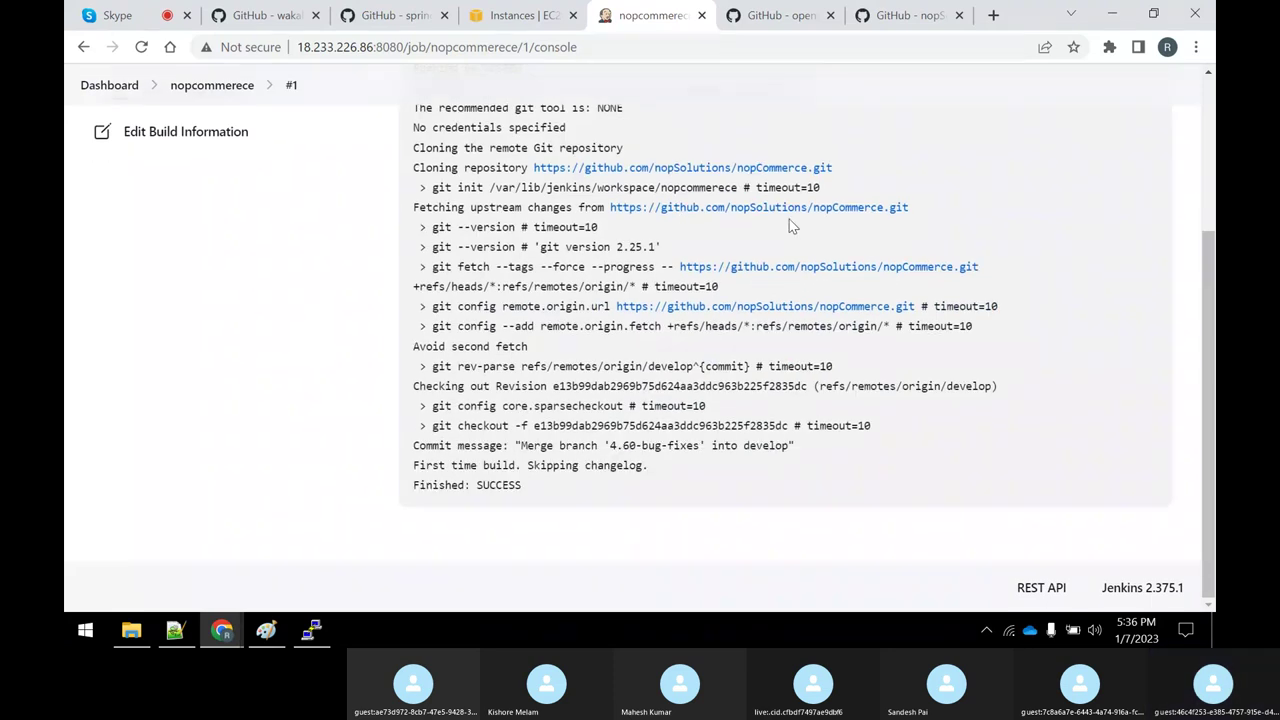
{"action": "left_click_drag", "start_coordinate": [458, 306], "coordinate": [623, 330]}
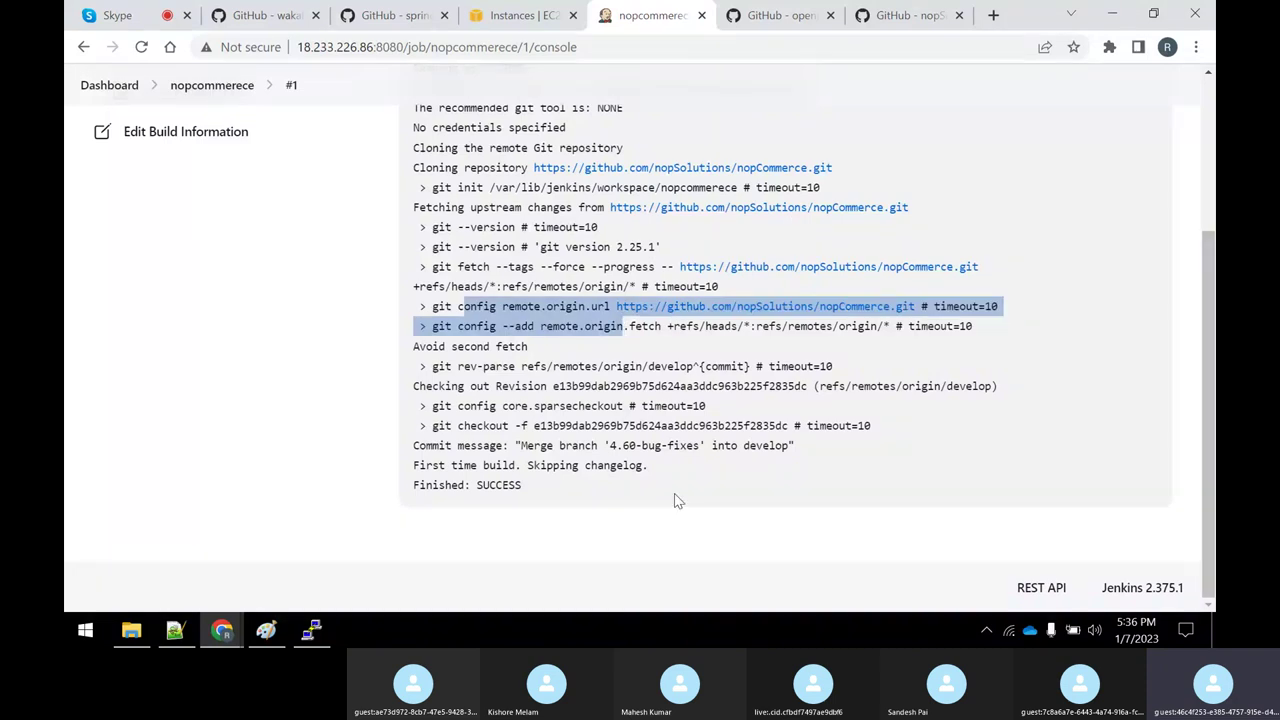
{"action": "scroll", "coordinate": [655, 295], "scroll_direction": "up", "scroll_amount": 3}
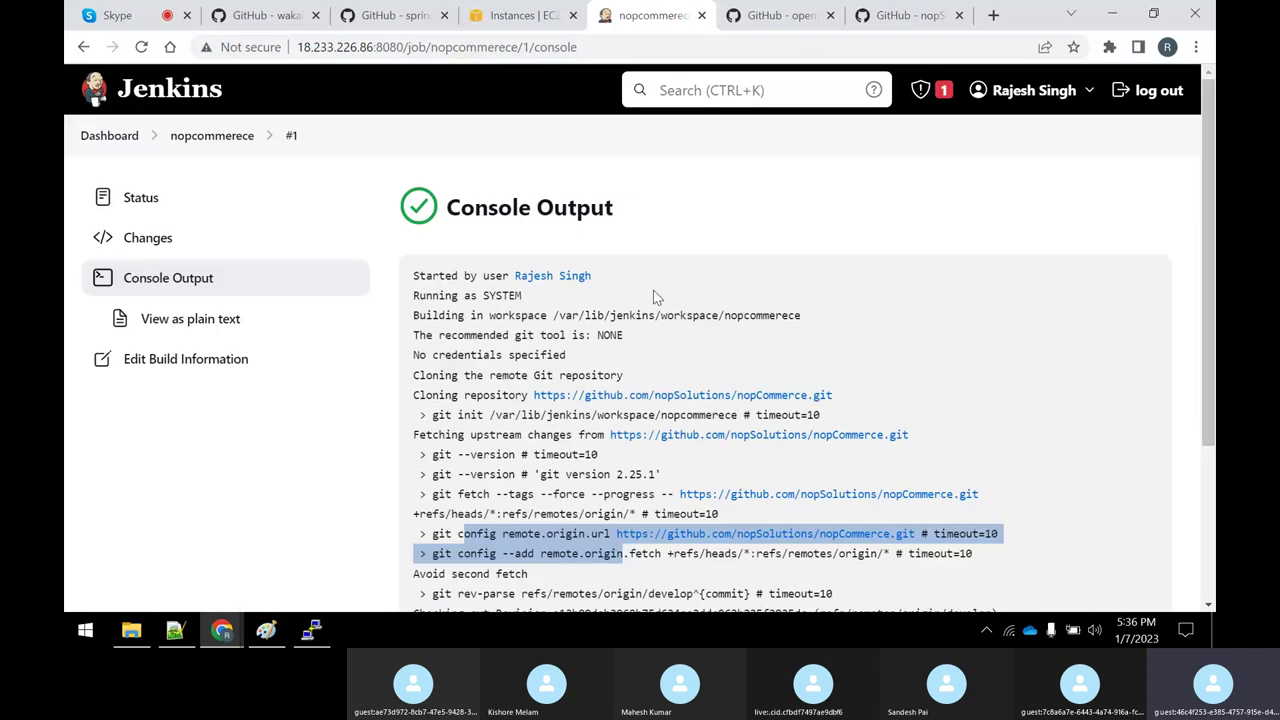
{"action": "left_click_drag", "start_coordinate": [660, 315], "coordinate": [722, 318]}
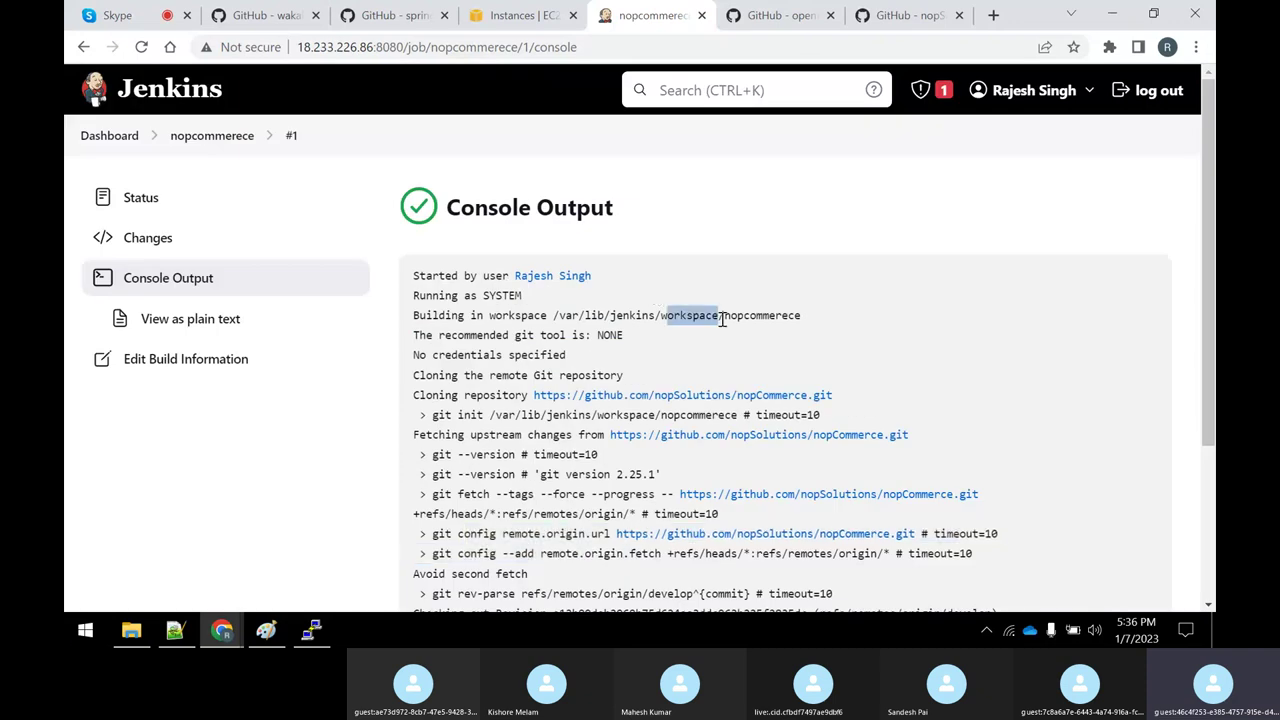
{"action": "double_click", "coordinate": [789, 315]}
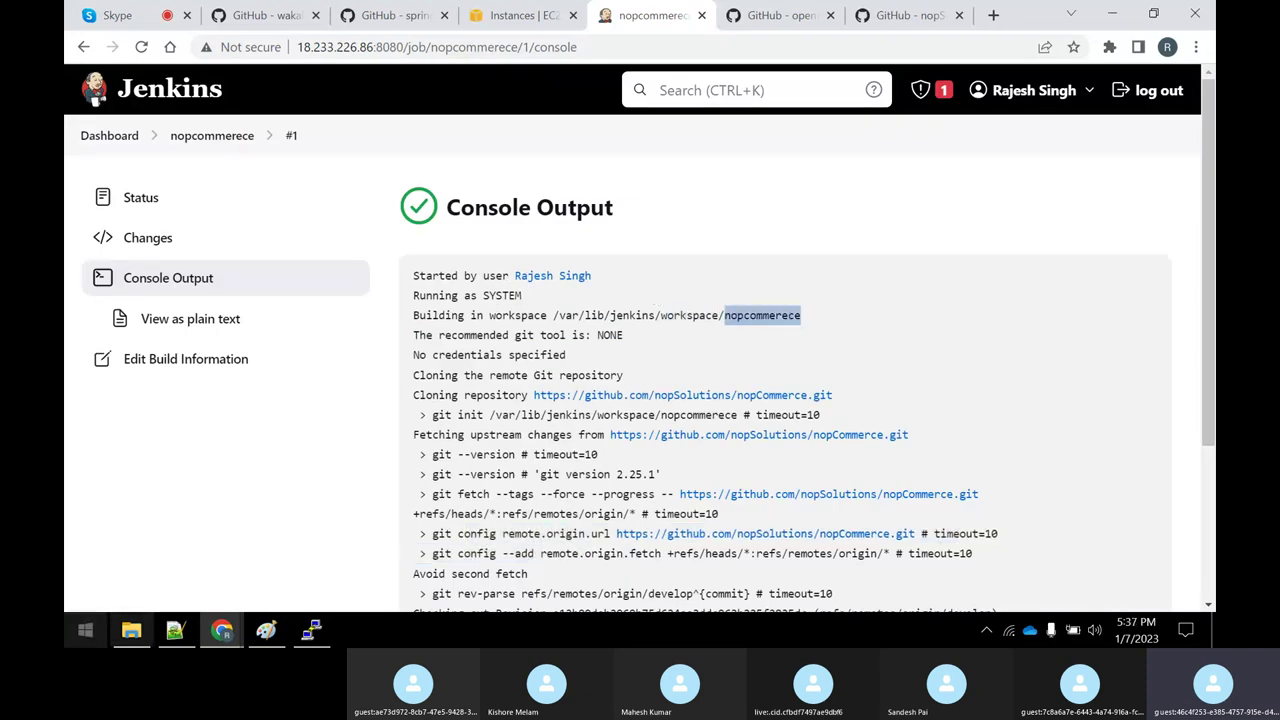
Step: Switch to the server terminal, go up to the Jenkins workspace directory with cd .. and list its contents
{"action": "left_click", "coordinate": [313, 632]}
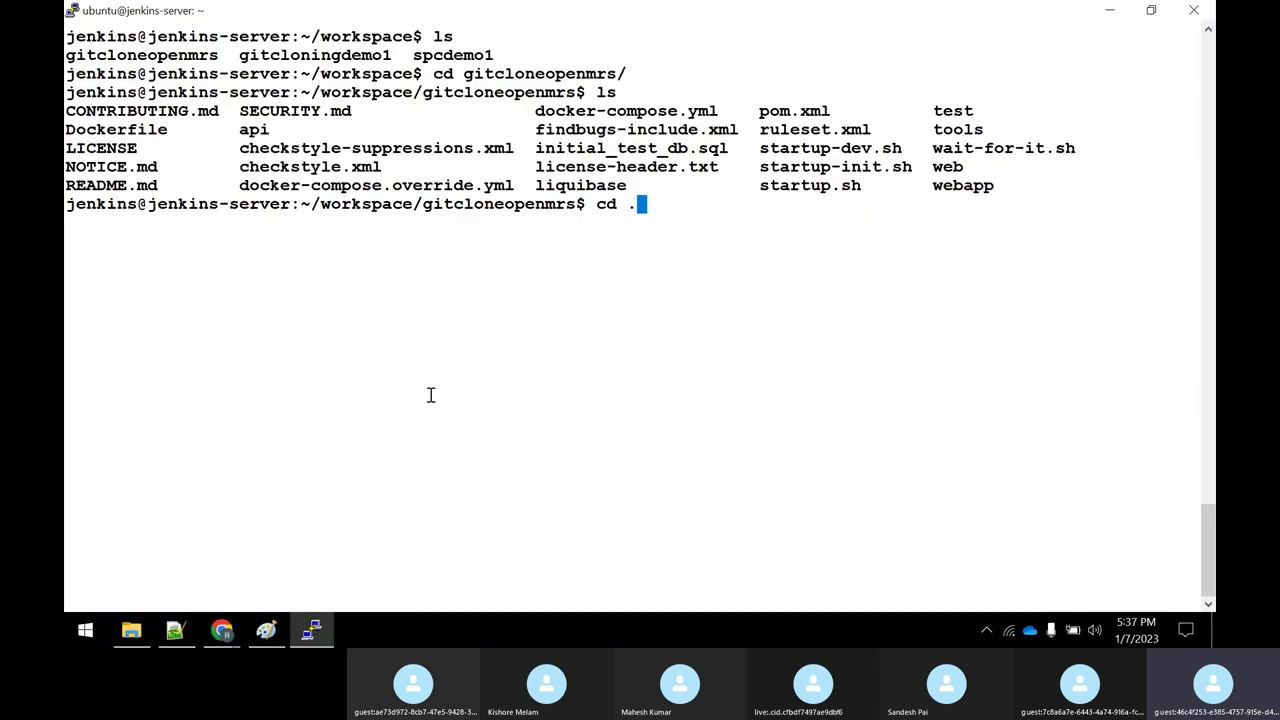
{"action": "type", "text": "."}
{"action": "key", "text": "Return"}
{"action": "type", "text": "ls"}
{"action": "key", "text": "Return"}
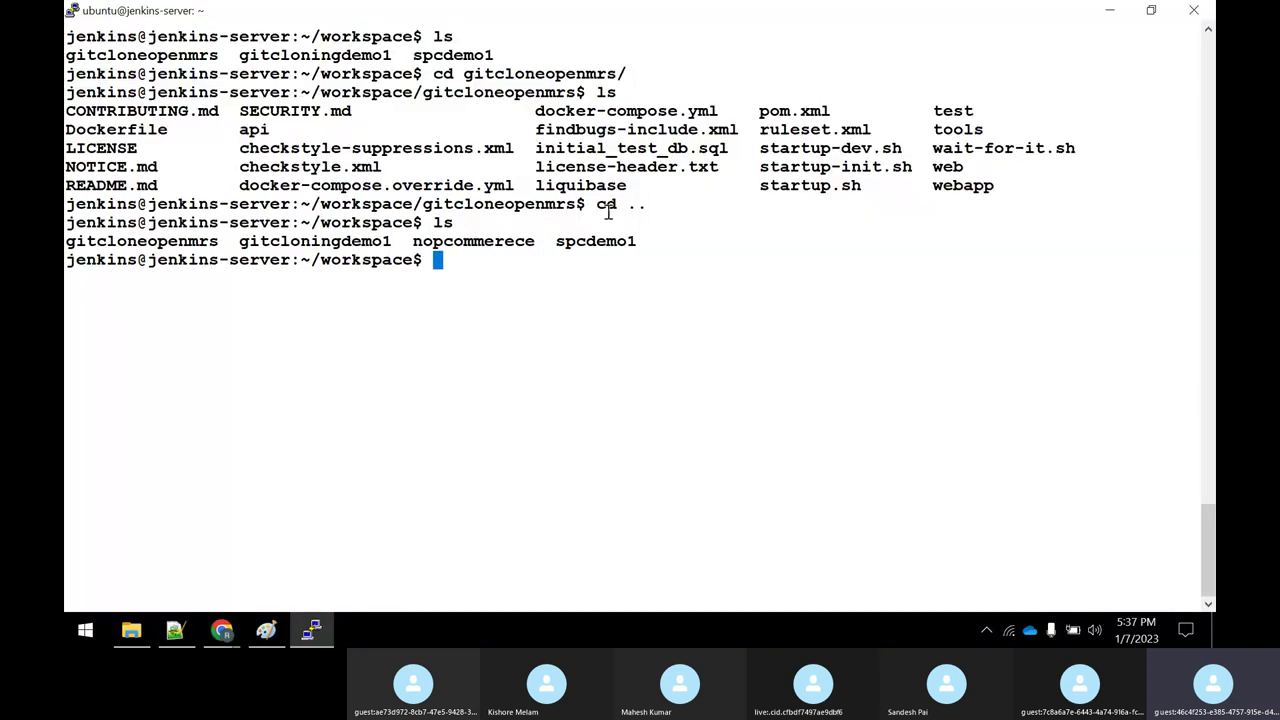
Step: Go into the nopcommerece workspace directory with cd and list the cloned files in long format with ls -l
{"action": "double_click", "coordinate": [467, 242]}
{"action": "type", "text": "cd no"}
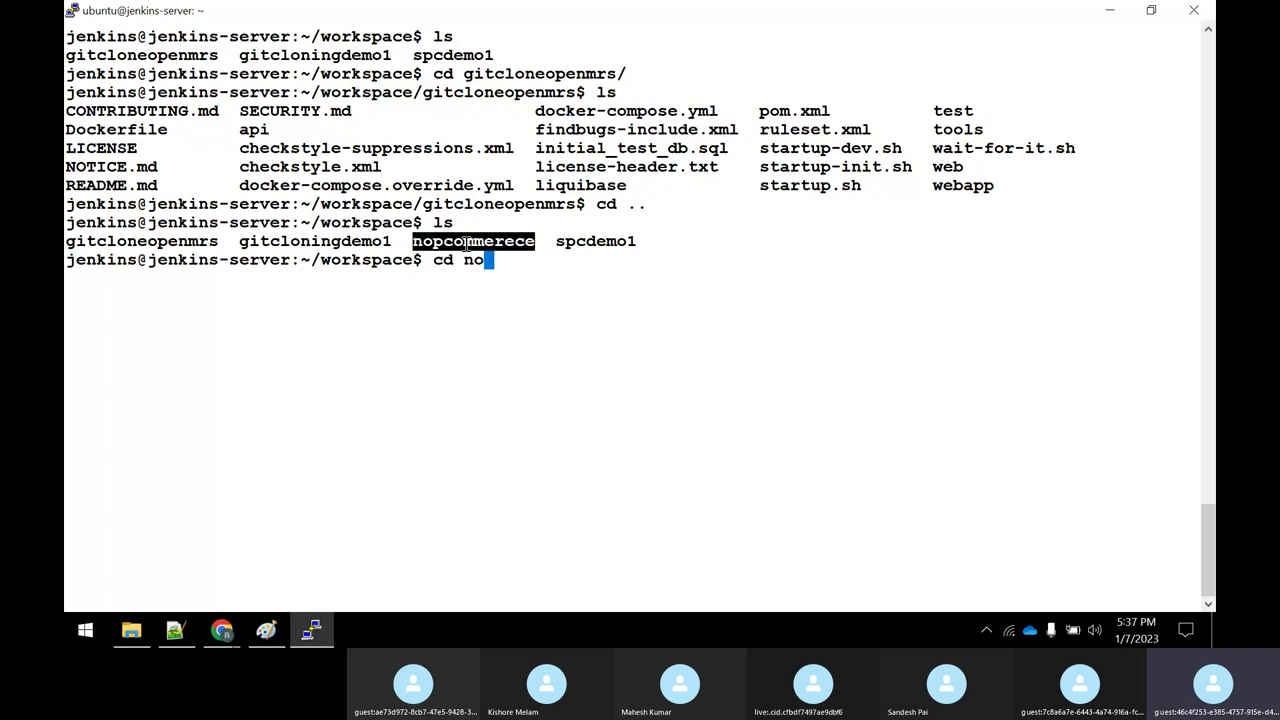
{"action": "key", "text": "Tab"}
{"action": "key", "text": "Return"}
{"action": "type", "text": "ls -l"}
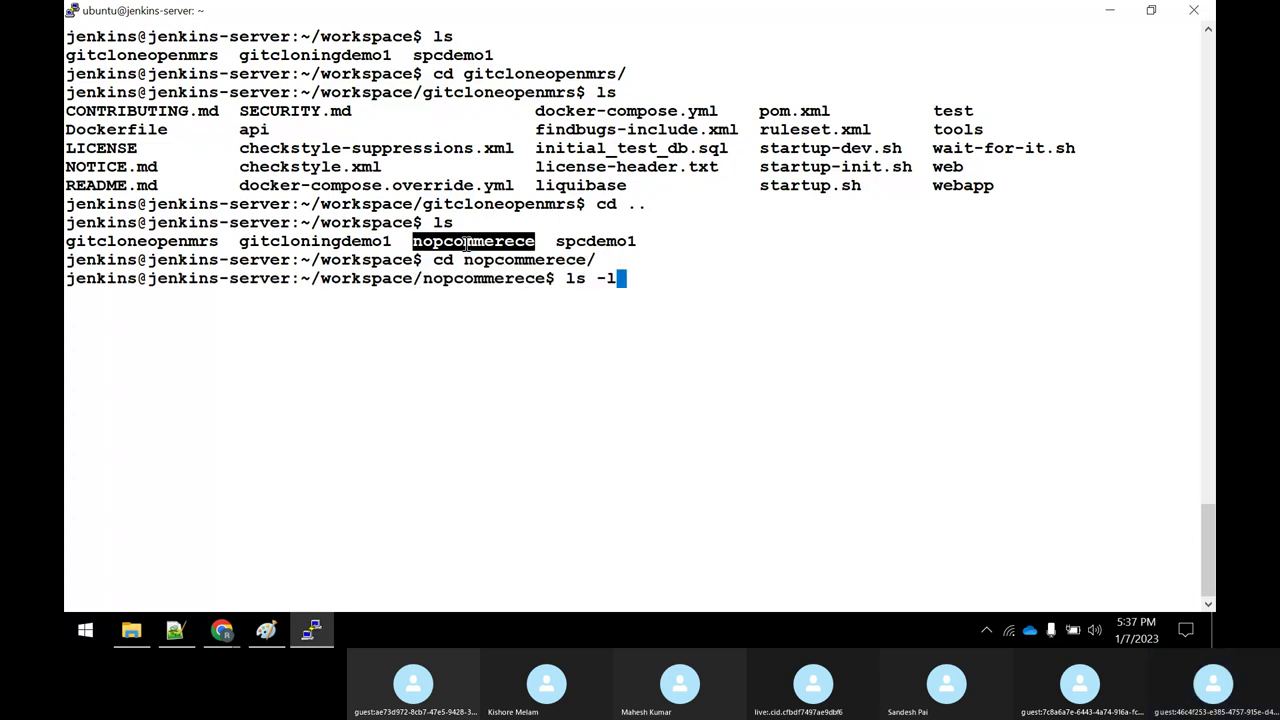
{"action": "key", "text": "Return"}
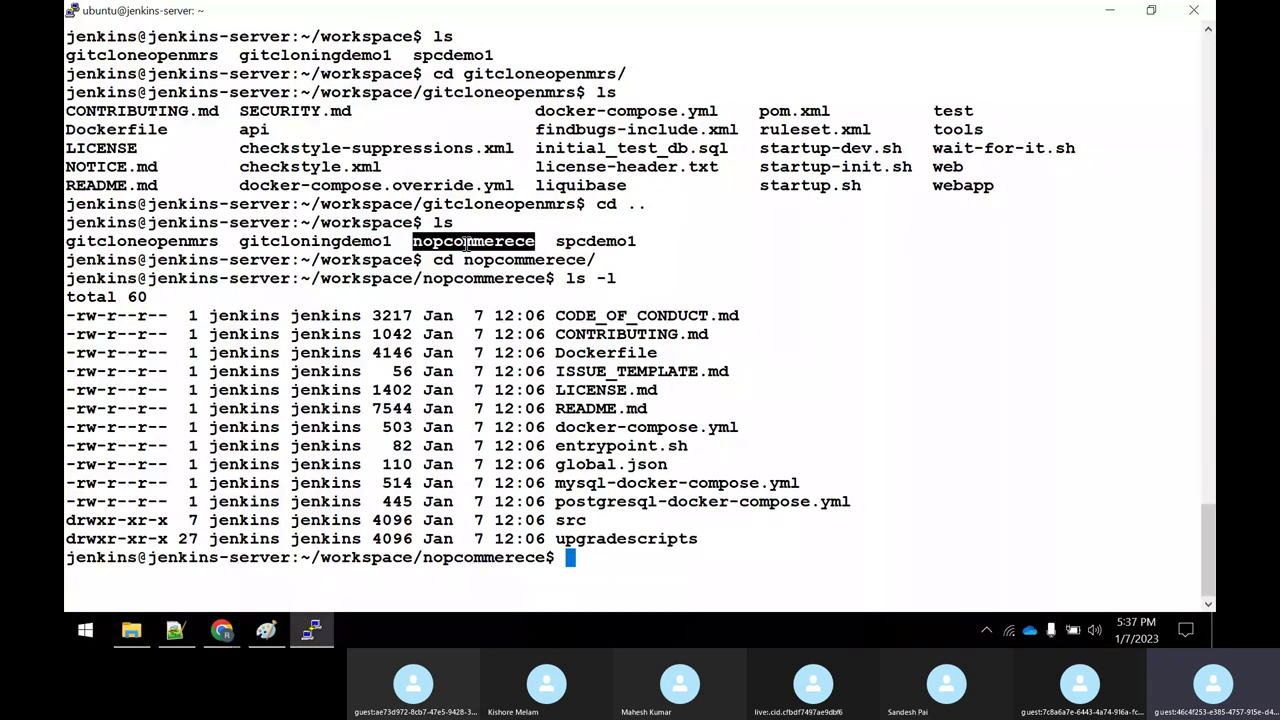
Step: Switch to the Notepad++ notes and add the line "exercise --> configure jenkins job to clone odoo project" below the nop commerce entry
{"action": "key", "text": "alt+Tab"}
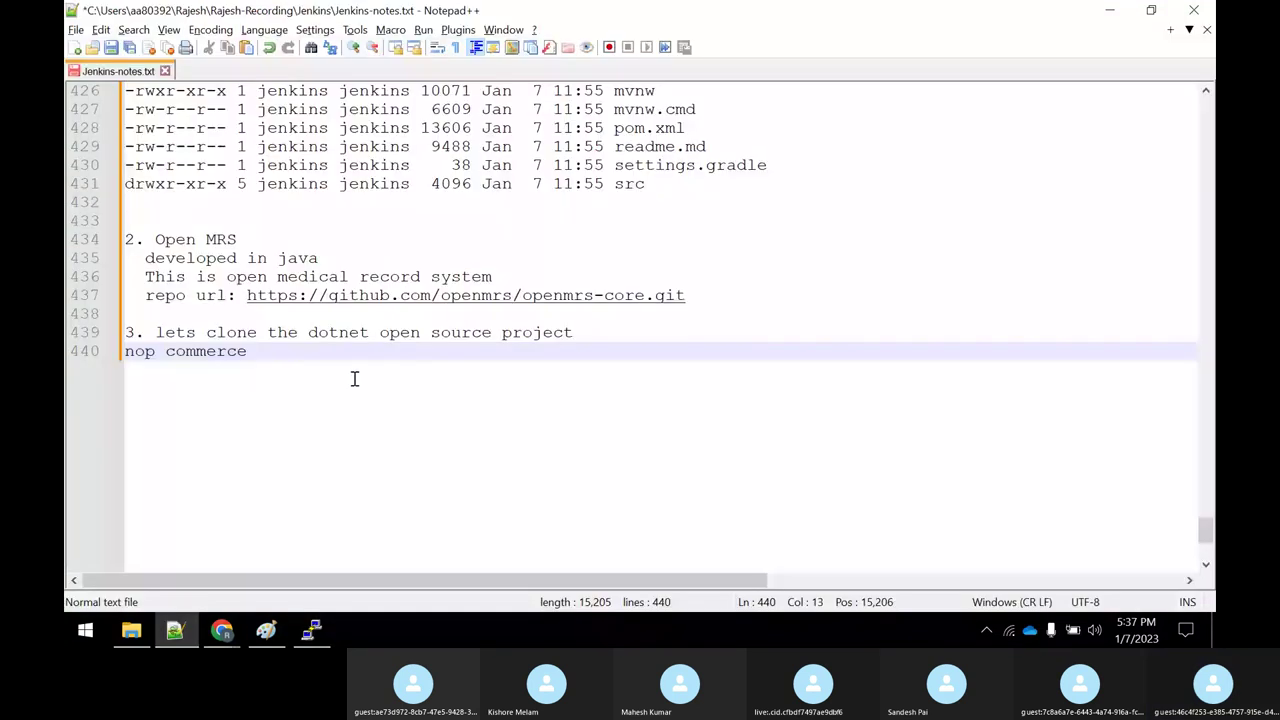
{"action": "key", "text": "Return"}
{"action": "key", "text": "Return"}
{"action": "type", "text": "exerc"}
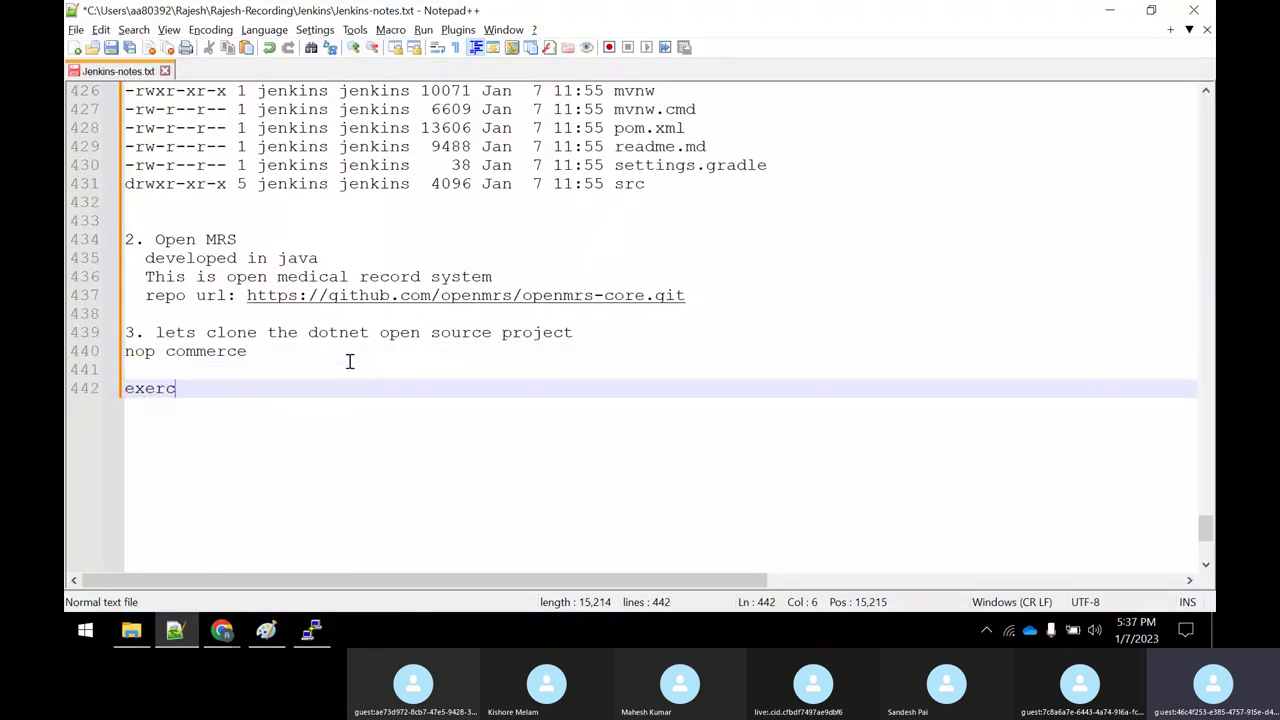
{"action": "type", "text": "i"}
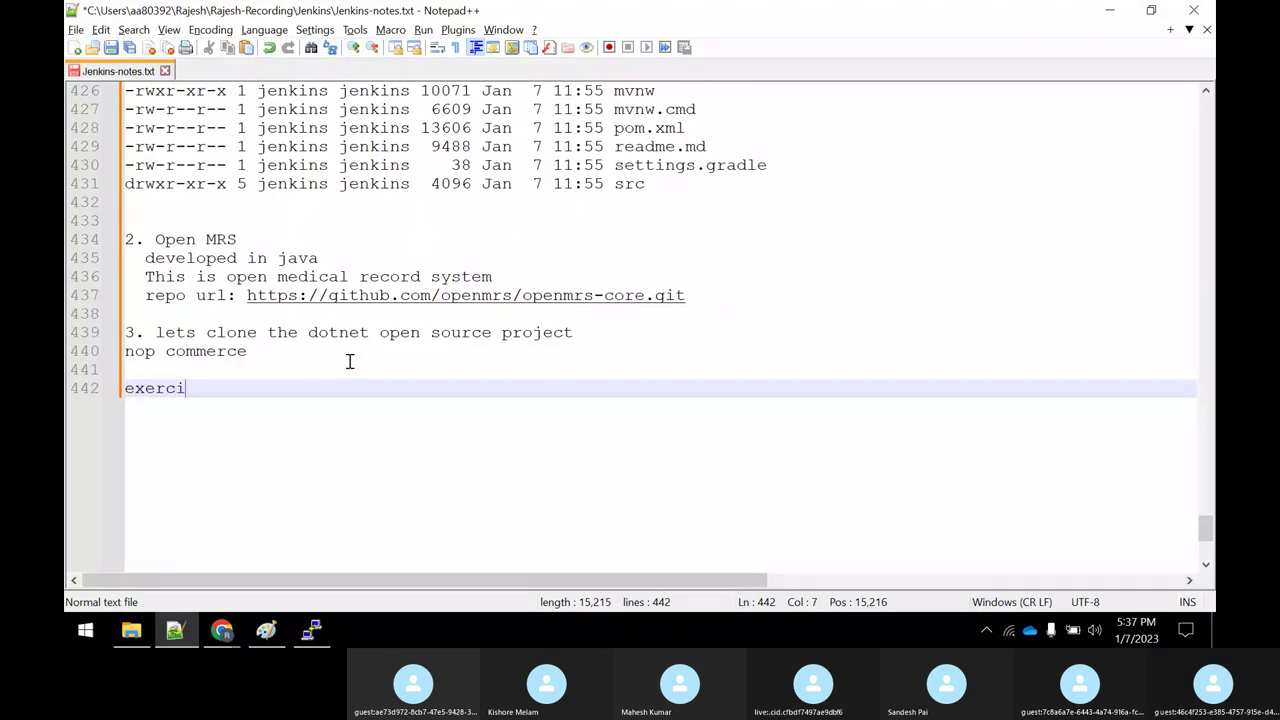
{"action": "type", "text": "se"}
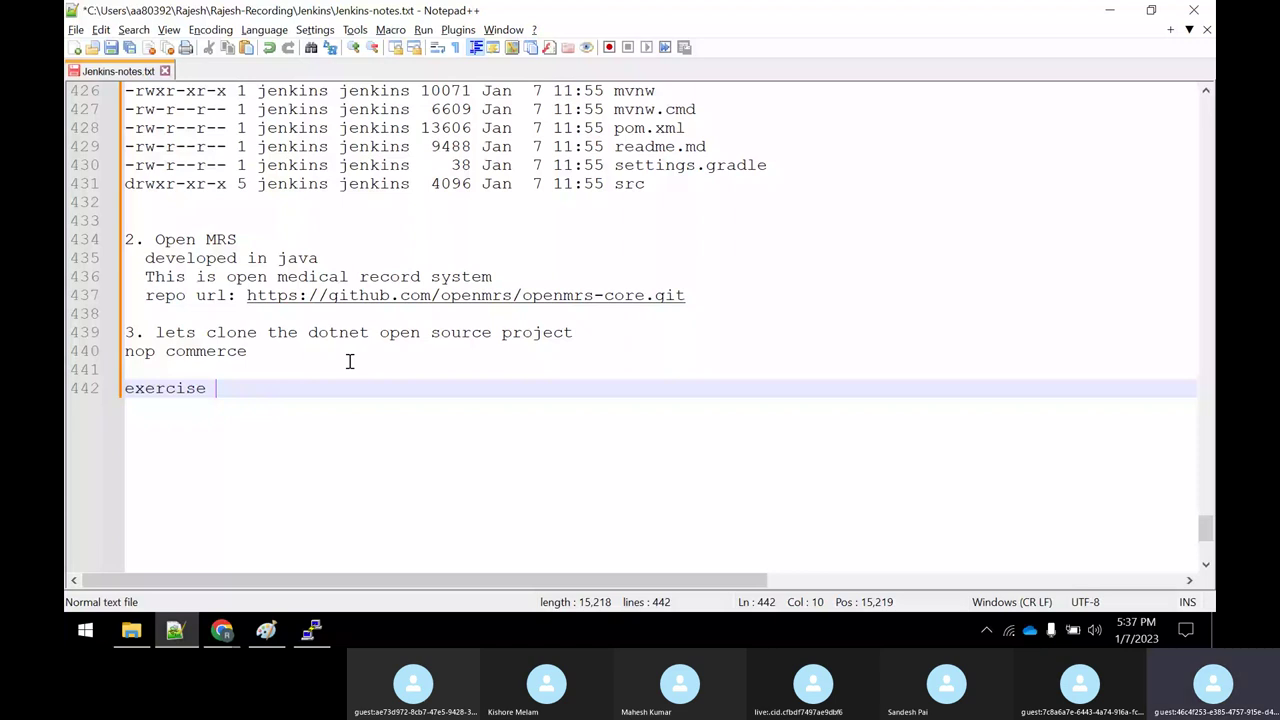
{"action": "type", "text": "--> config"}
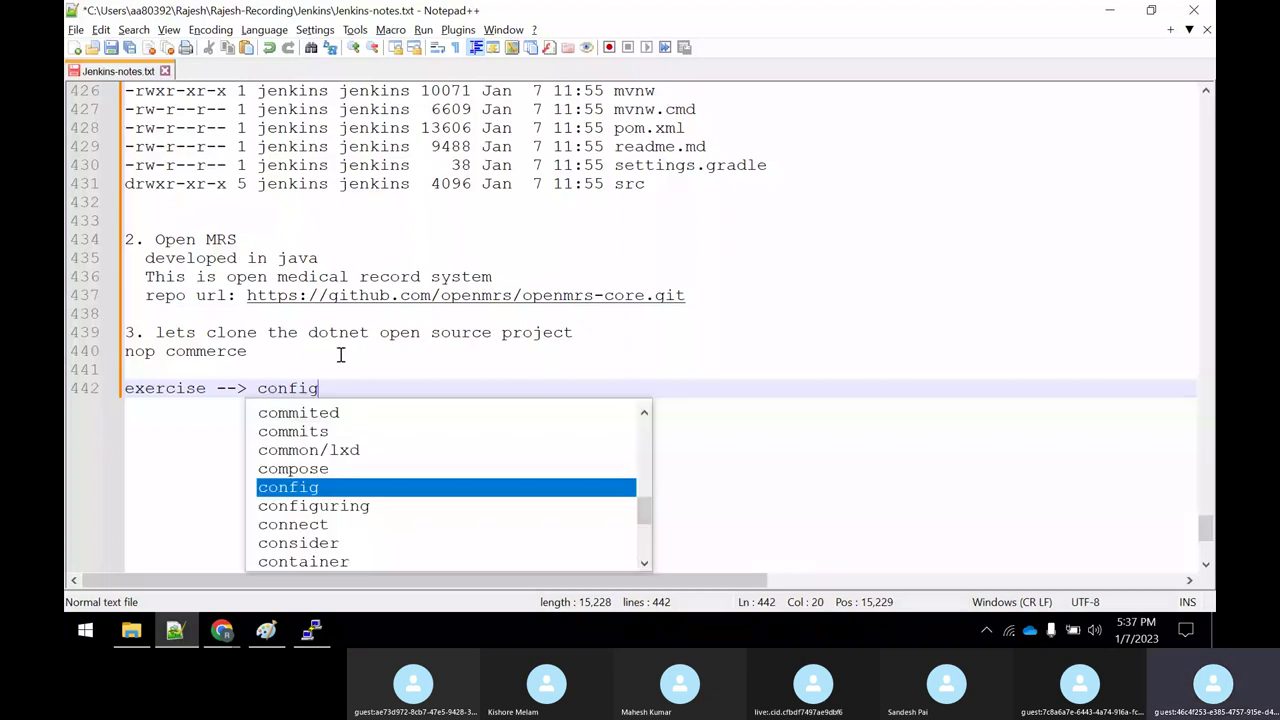
{"action": "type", "text": "y"}
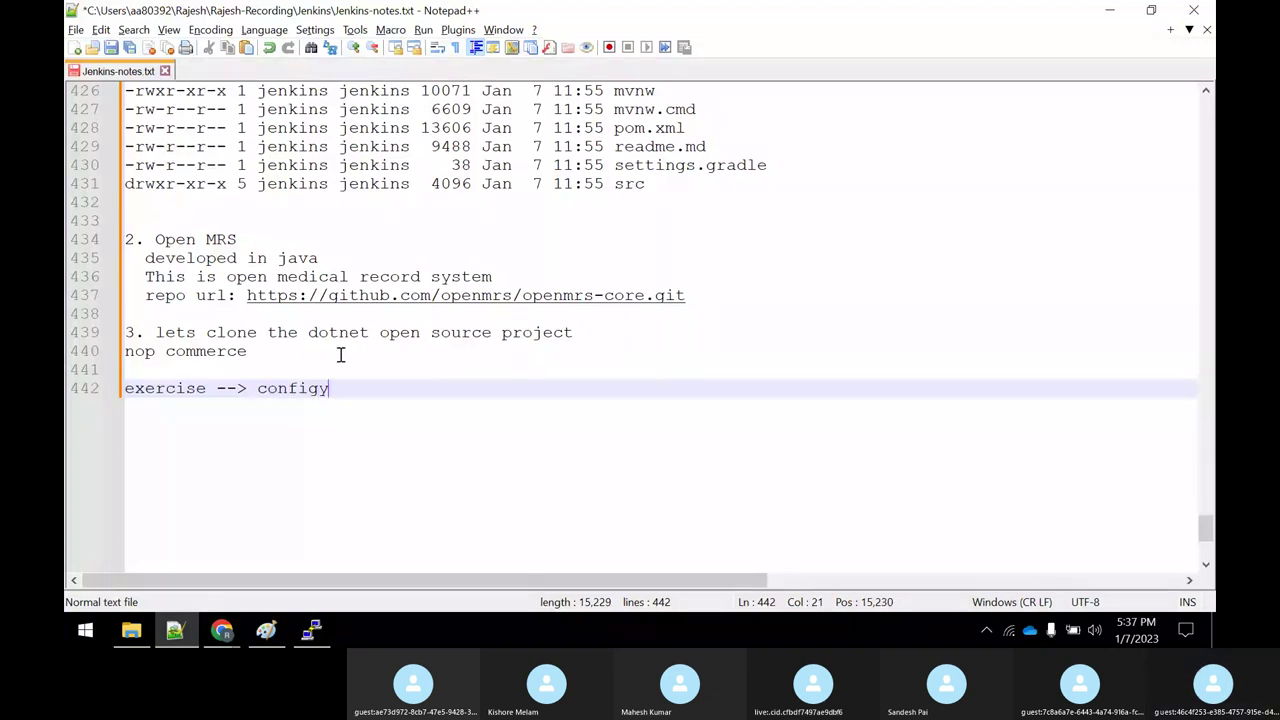
{"action": "key", "text": "BackSpace"}
{"action": "type", "text": "ure jenkins ko"}
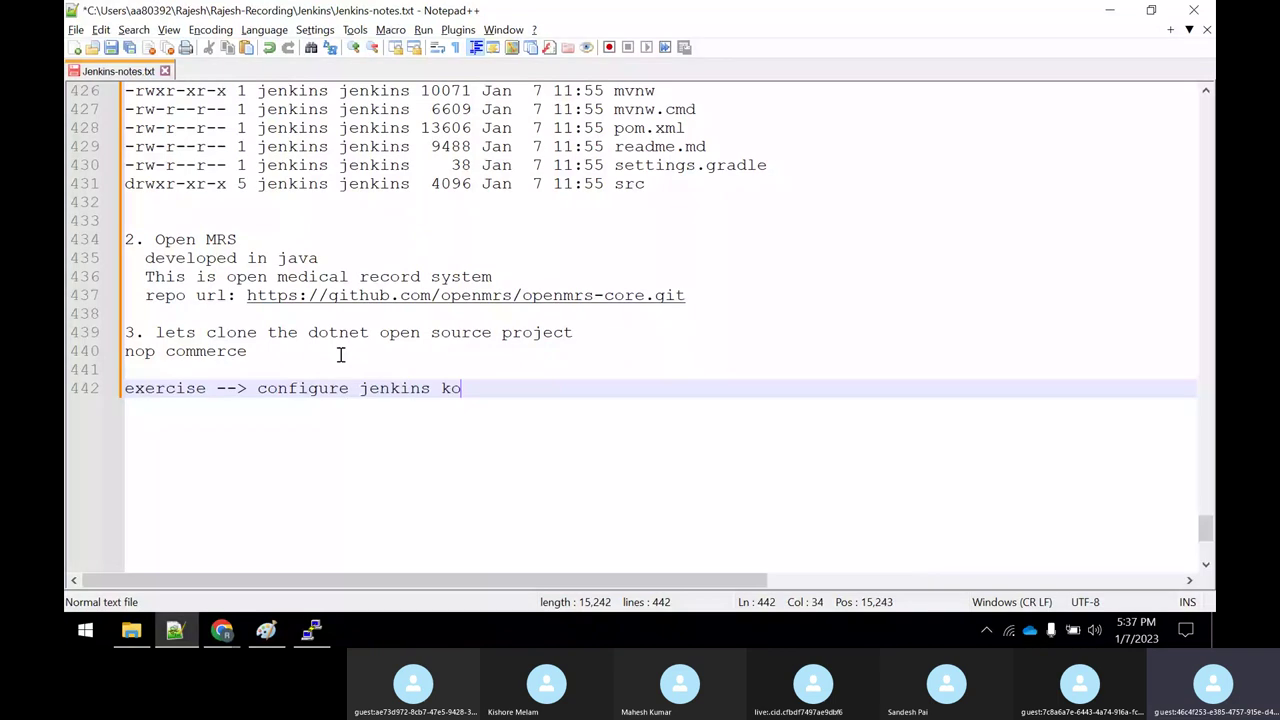
{"action": "key", "text": "BackSpace"}
{"action": "key", "text": "BackSpace"}
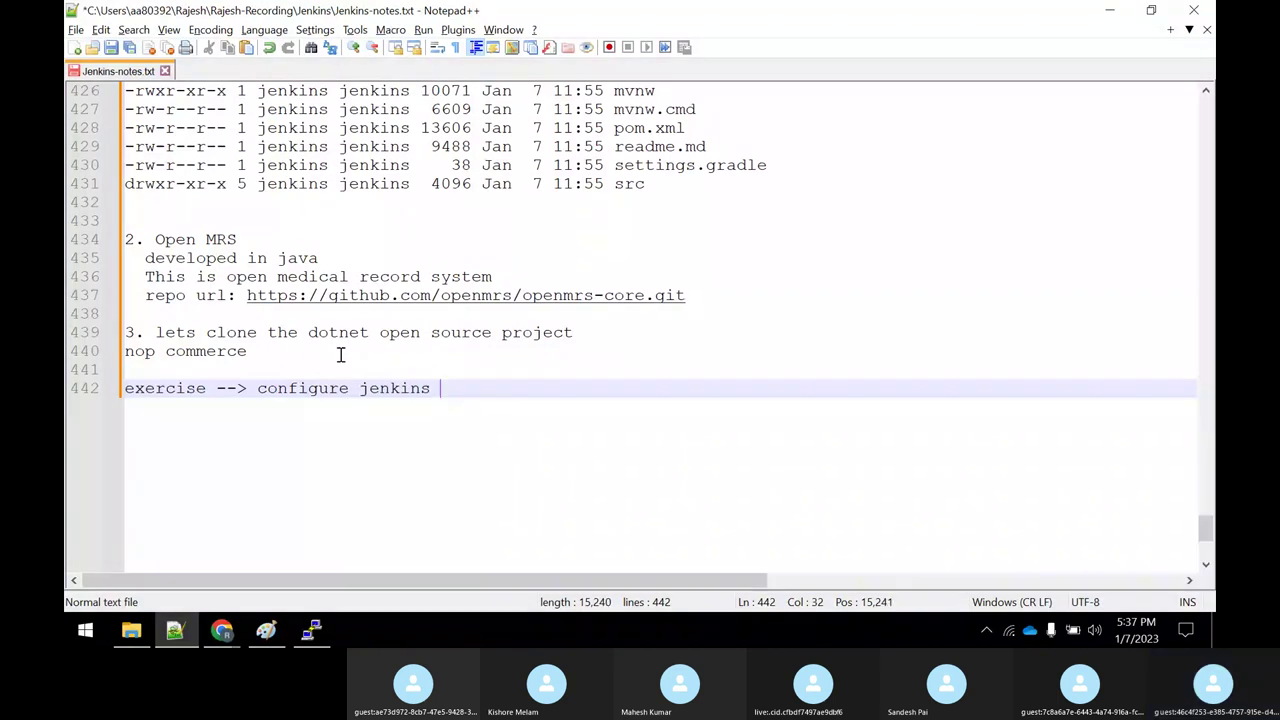
{"action": "type", "text": "job to clone odoo p"}
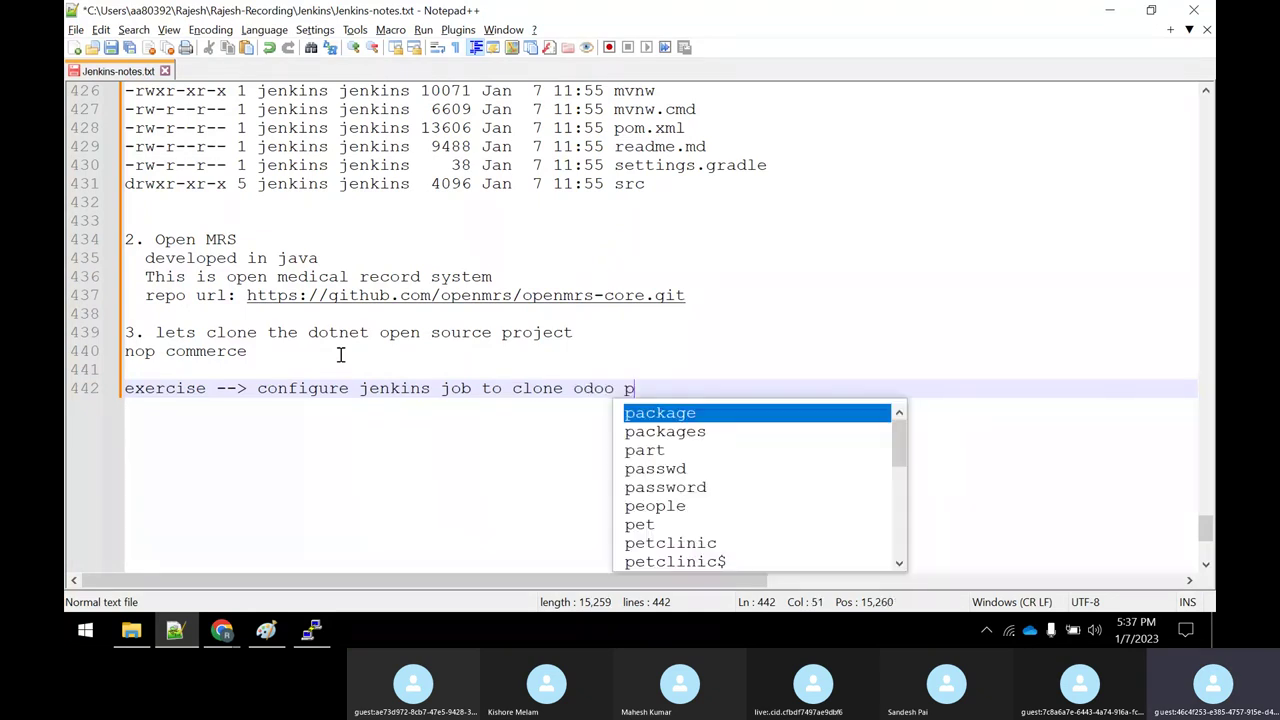
{"action": "type", "text": "roject"}
{"action": "key", "text": "Return"}
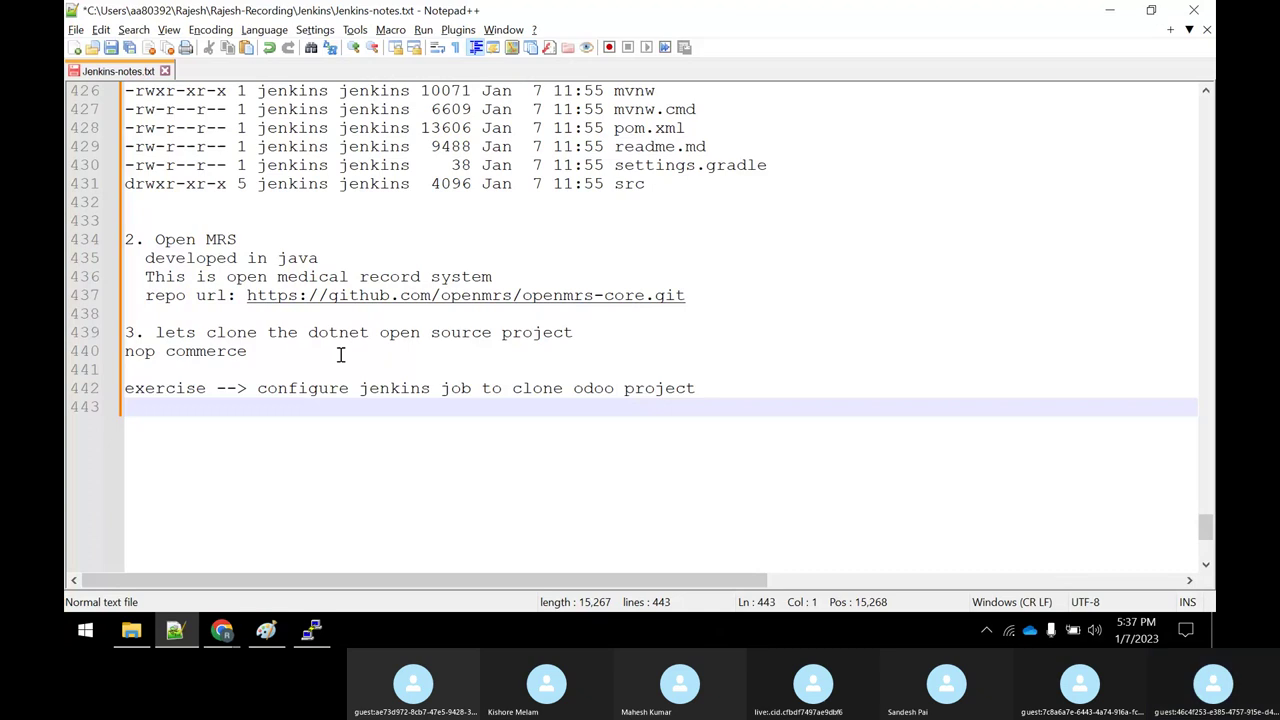
Step: Switch to Chrome, search Google for "odoo github" in a new tab and open the odoo/odoo repository
{"action": "key", "text": "alt+Tab"}
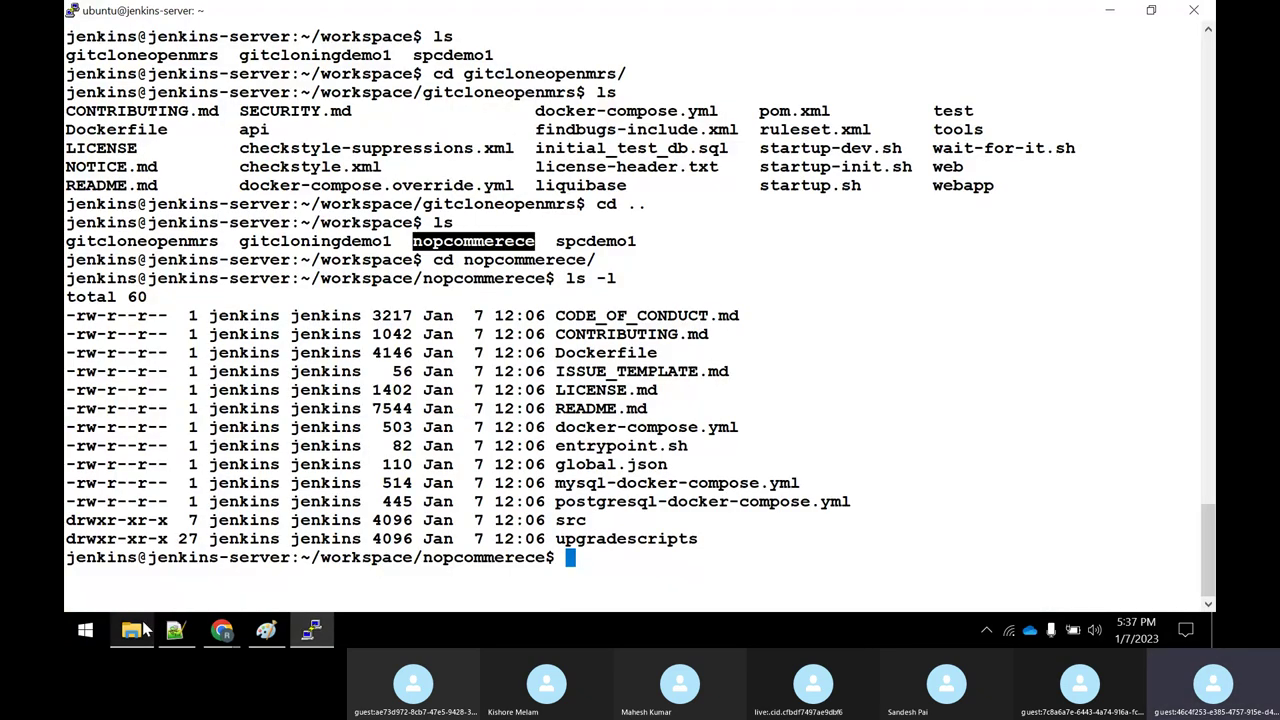
{"action": "left_click", "coordinate": [221, 630]}
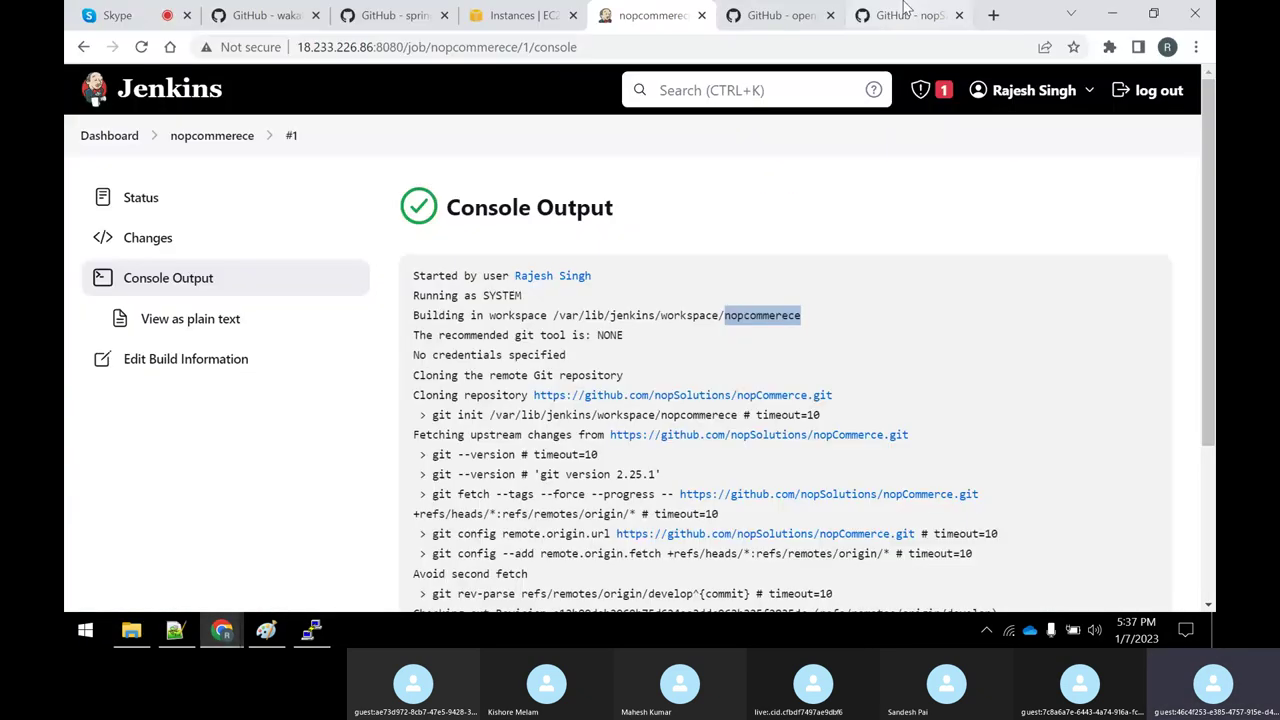
{"action": "left_click", "coordinate": [993, 16]}
{"action": "type", "text": "odoo"}
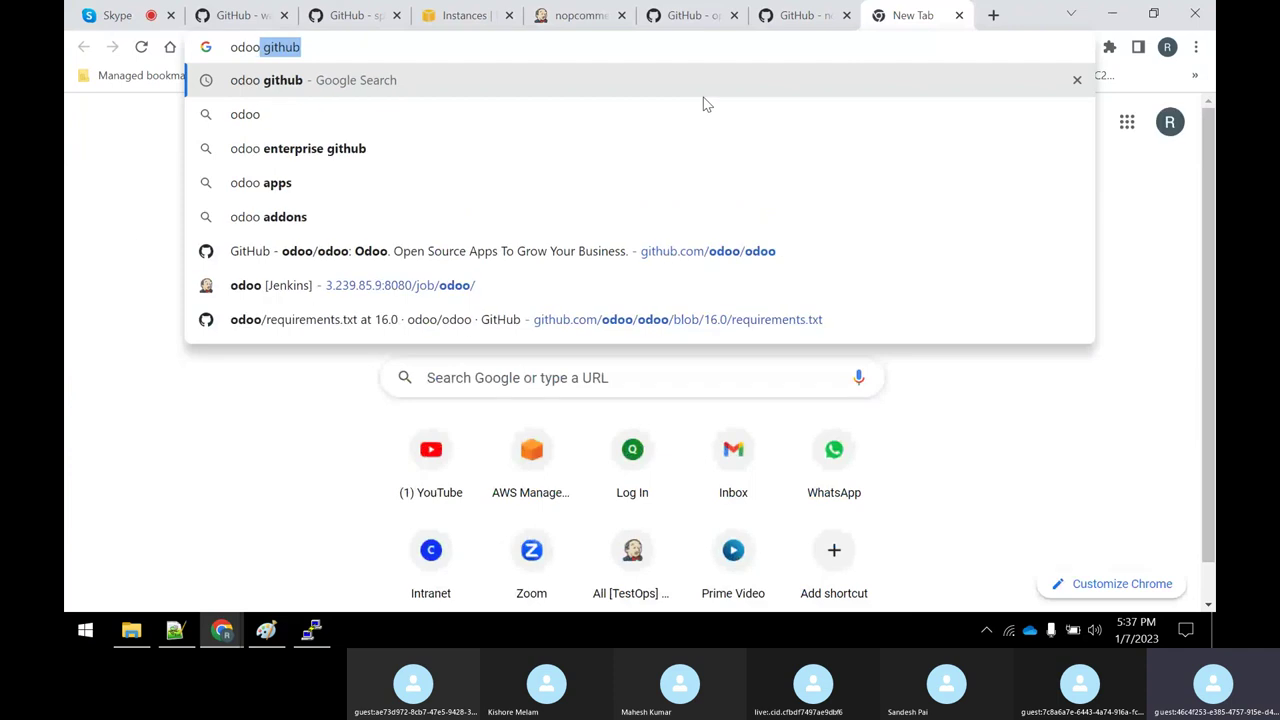
{"action": "key", "text": "Return"}
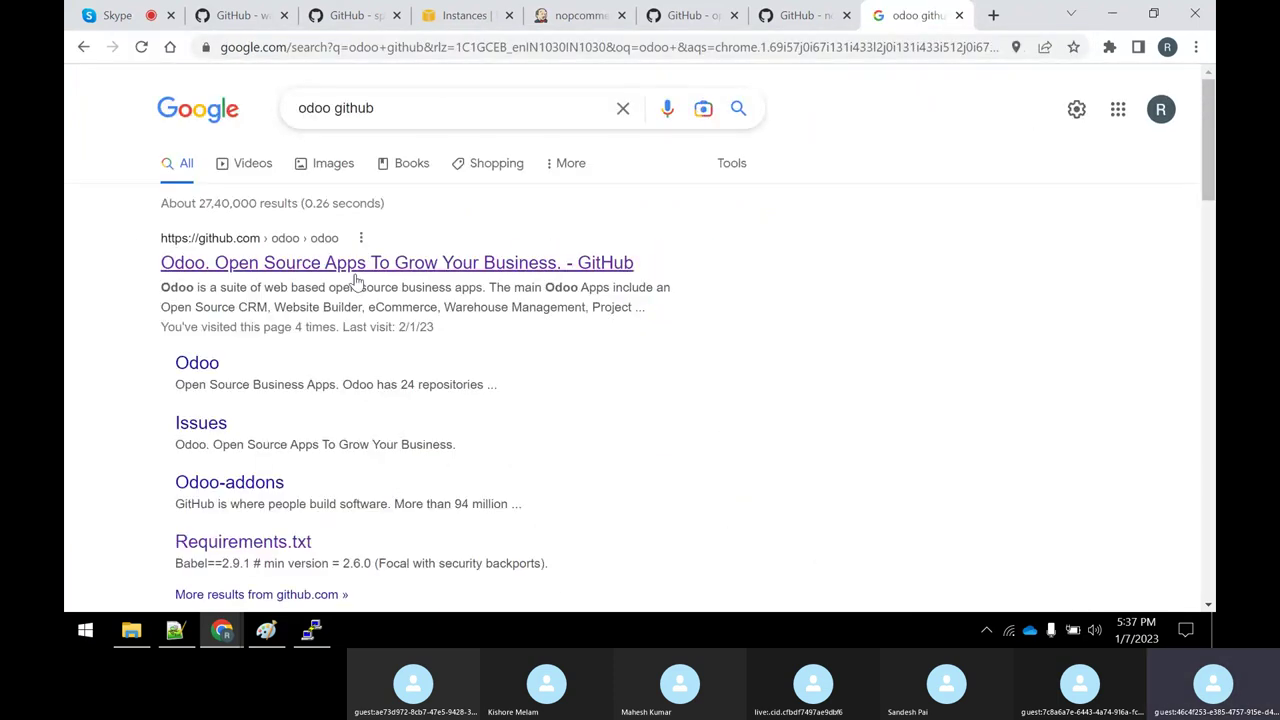
{"action": "left_click", "coordinate": [515, 264]}
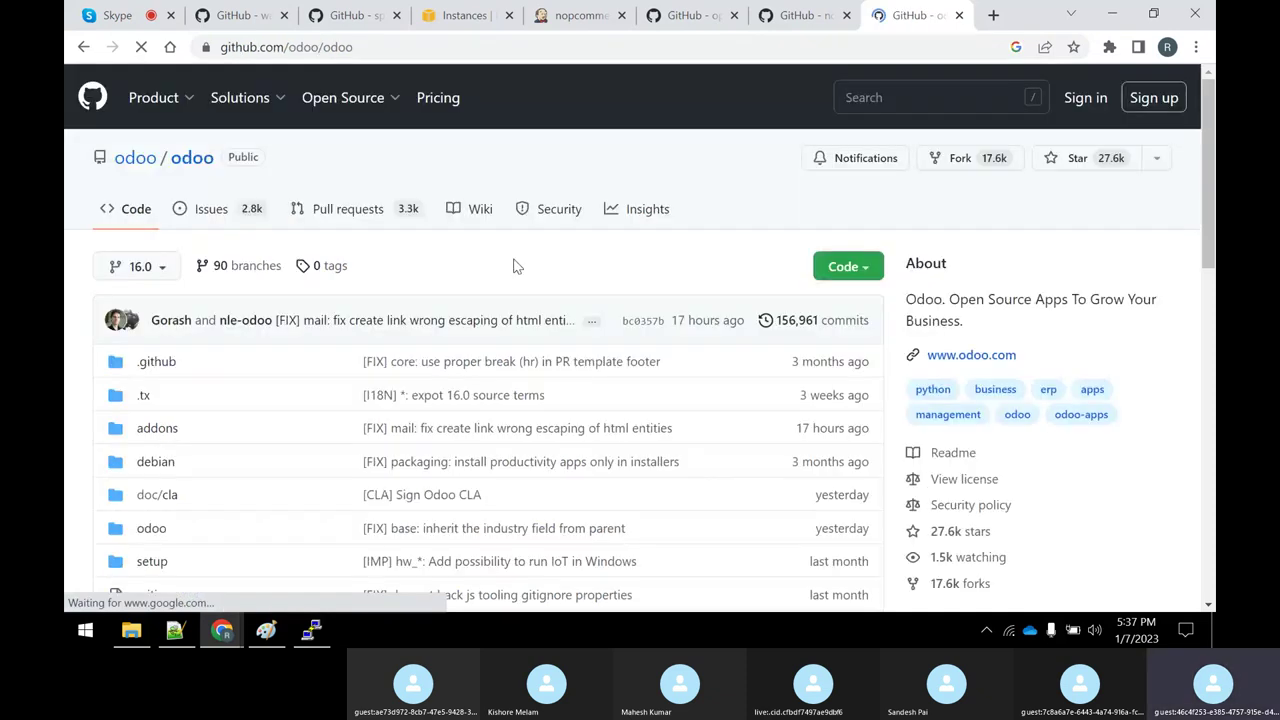
Step: Examine the odoo repository's HTTPS clone URL, its branch list and its files
{"action": "left_click", "coordinate": [848, 266]}
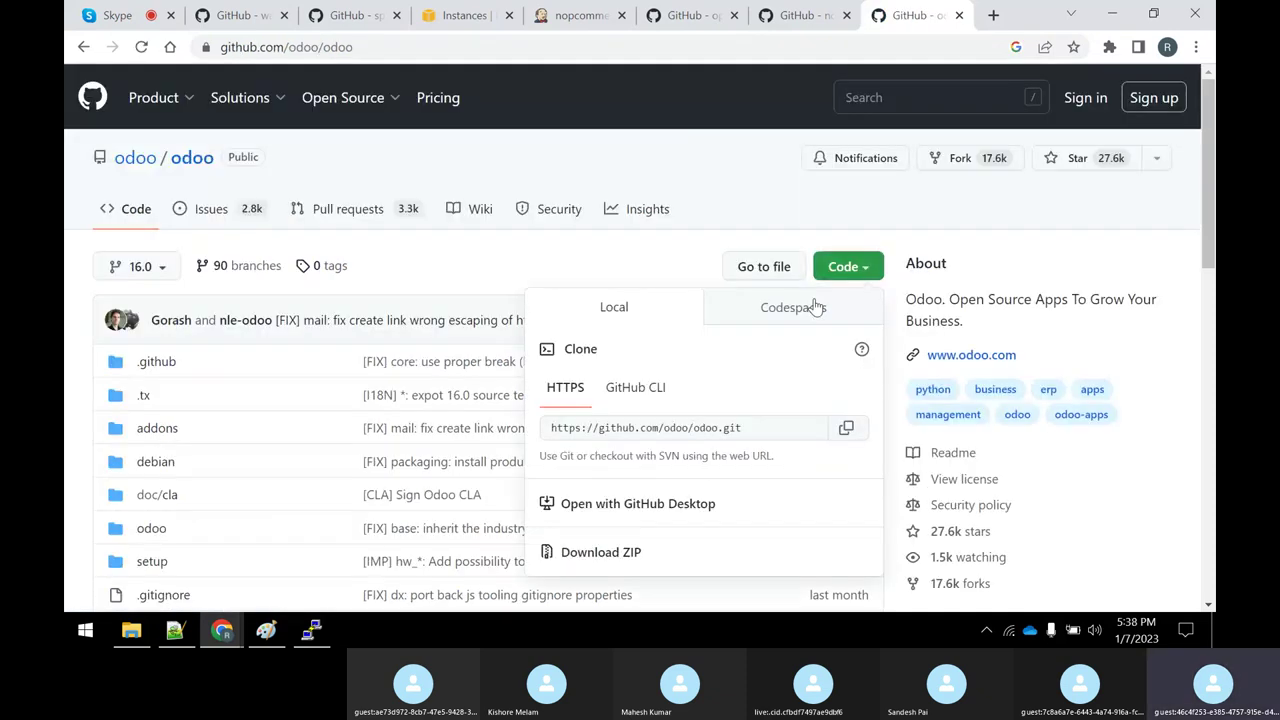
{"action": "left_click", "coordinate": [838, 432]}
{"action": "left_click", "coordinate": [168, 271]}
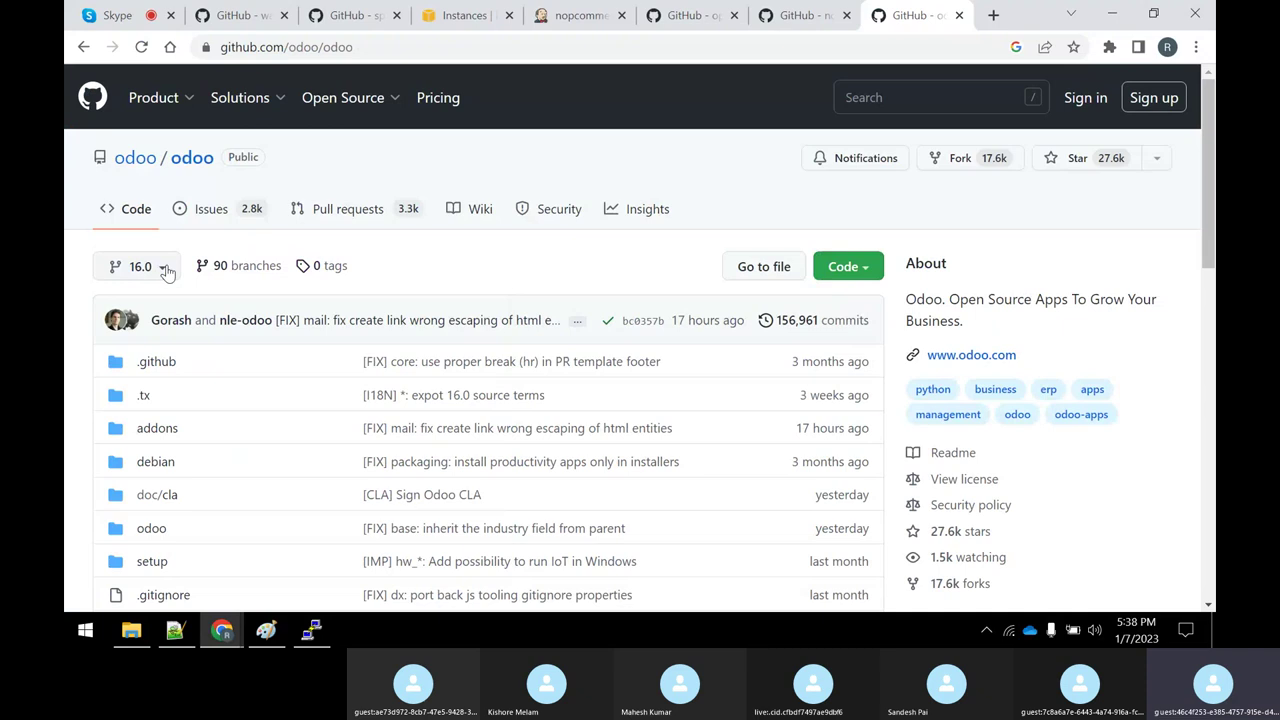
{"action": "left_click", "coordinate": [165, 268]}
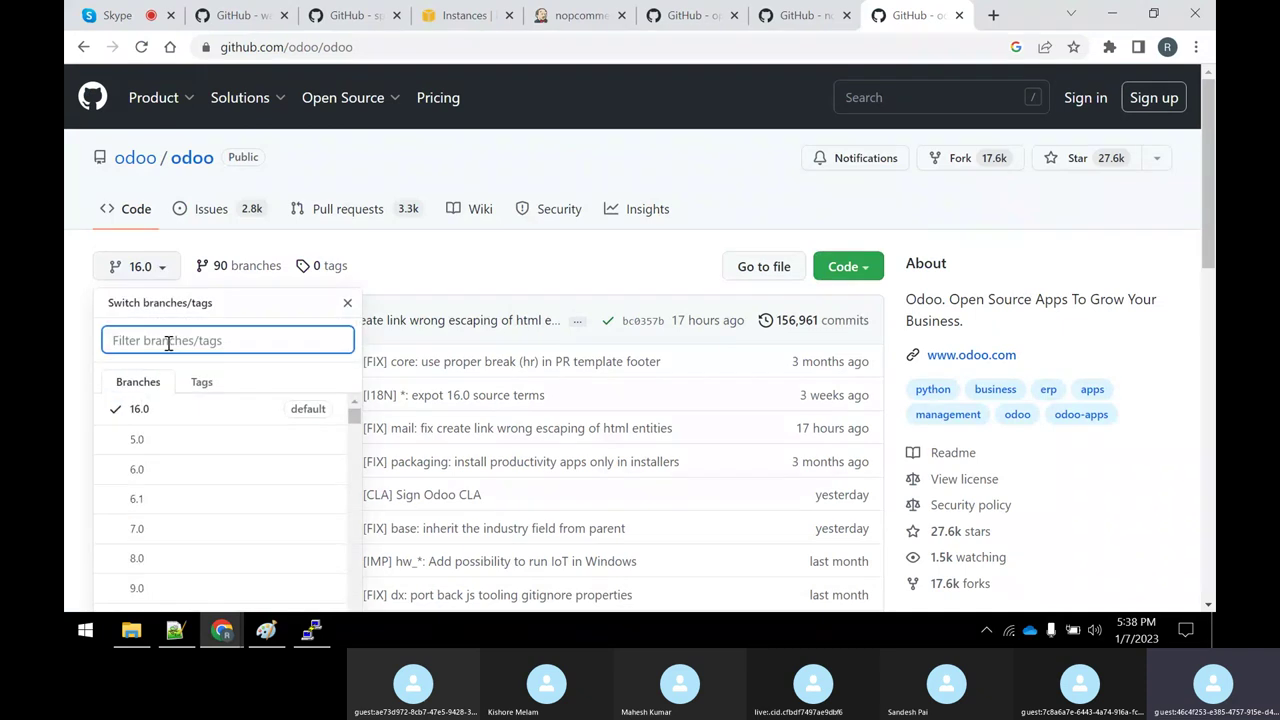
{"action": "left_click", "coordinate": [393, 355]}
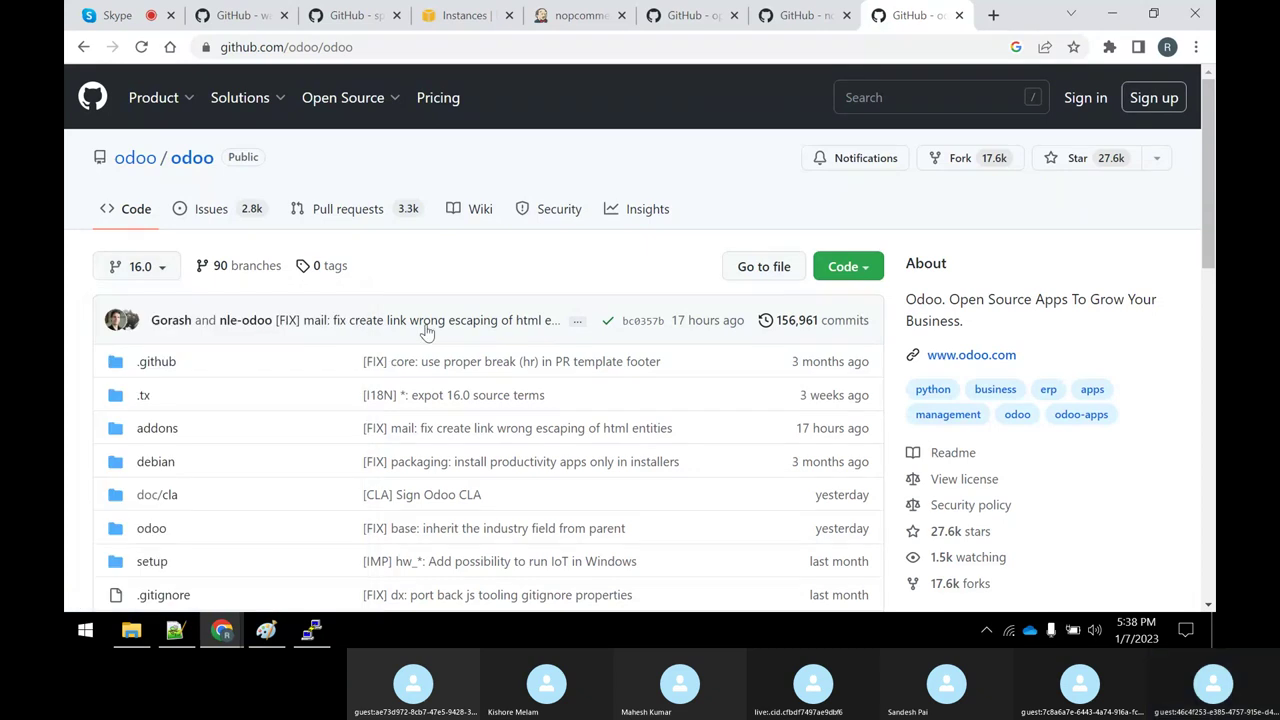
{"action": "scroll", "coordinate": [577, 452], "scroll_direction": "down", "scroll_amount": 3}
{"action": "scroll", "coordinate": [577, 452], "scroll_direction": "down", "scroll_amount": 3}
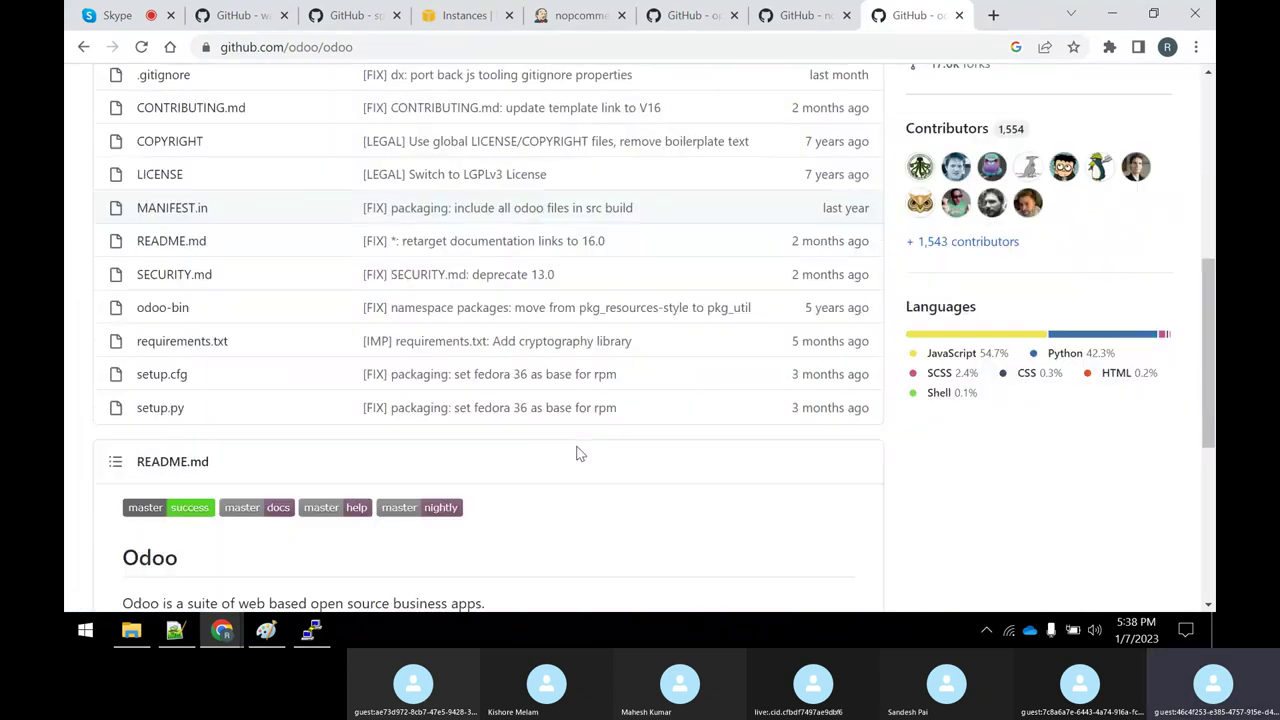
{"action": "scroll", "coordinate": [555, 398], "scroll_direction": "up", "scroll_amount": 10}
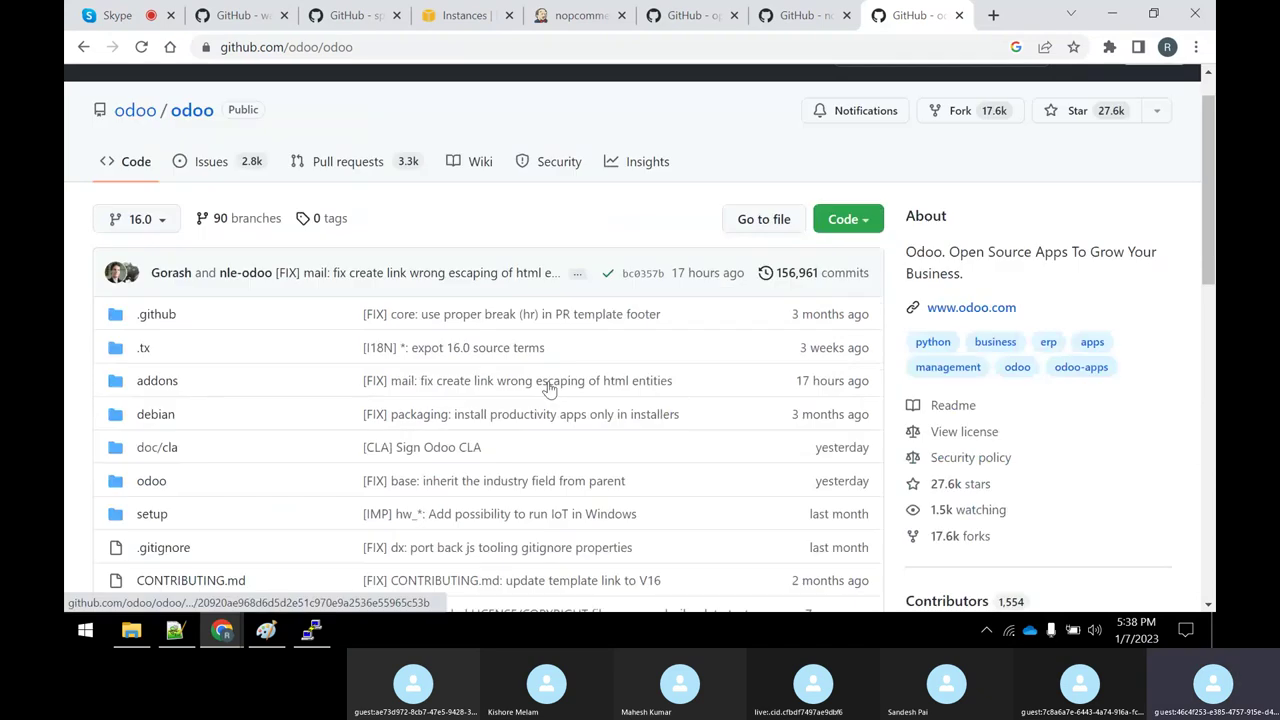
Step: Close the Jenkins, OpenMRS, nopCommerce and odoo browser tabs, and switch to the pipeline diagram in Paint
{"action": "left_click", "coordinate": [591, 17]}
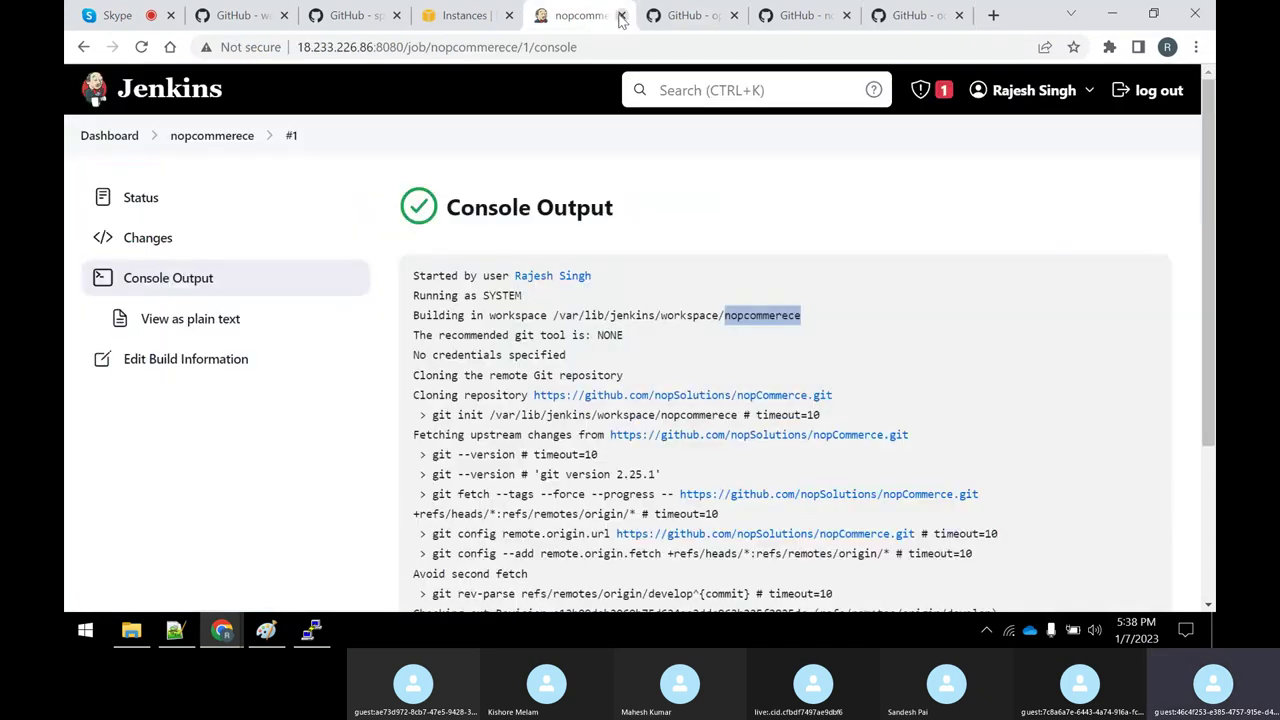
{"action": "left_click", "coordinate": [621, 16]}
{"action": "left_click", "coordinate": [621, 16]}
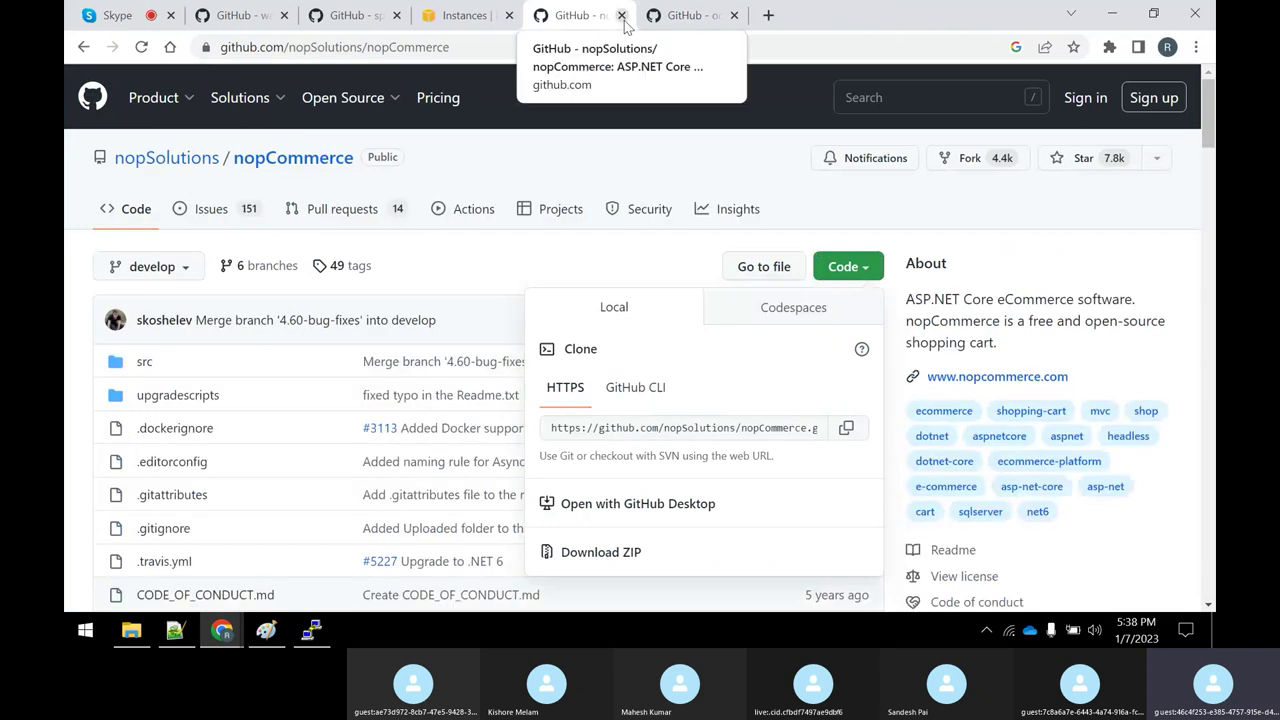
{"action": "left_click", "coordinate": [621, 16]}
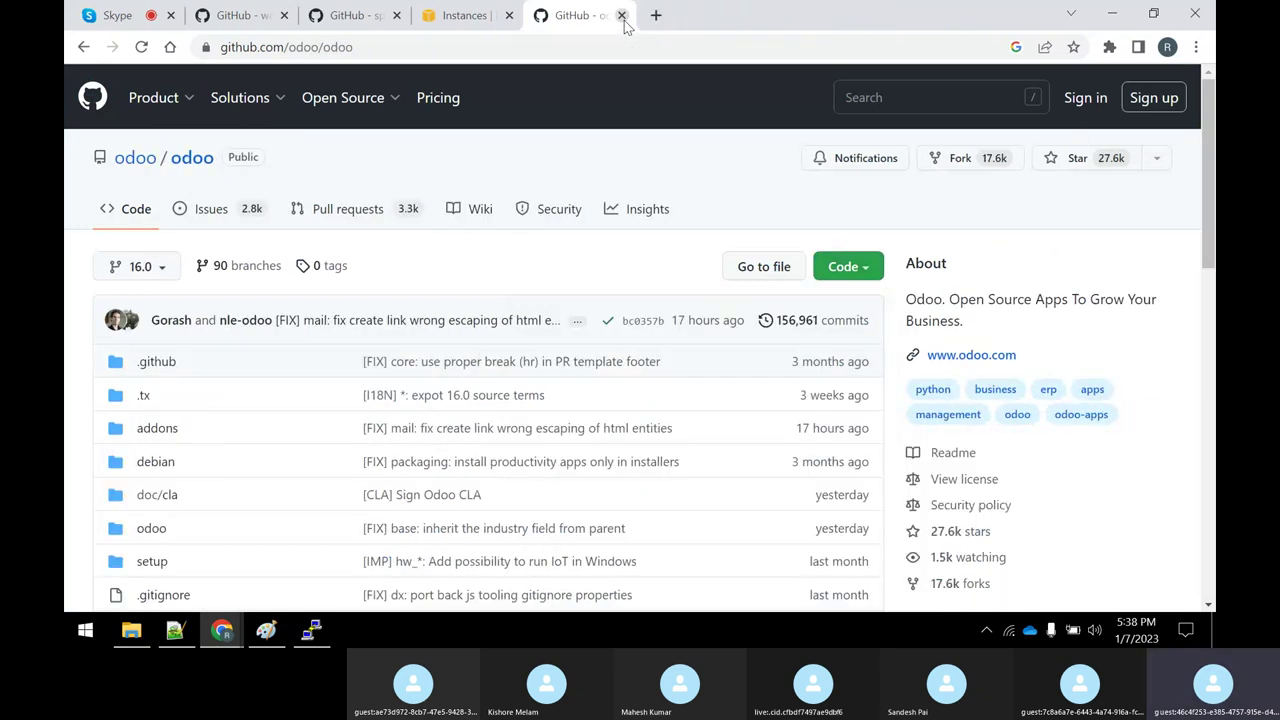
{"action": "left_click", "coordinate": [621, 16]}
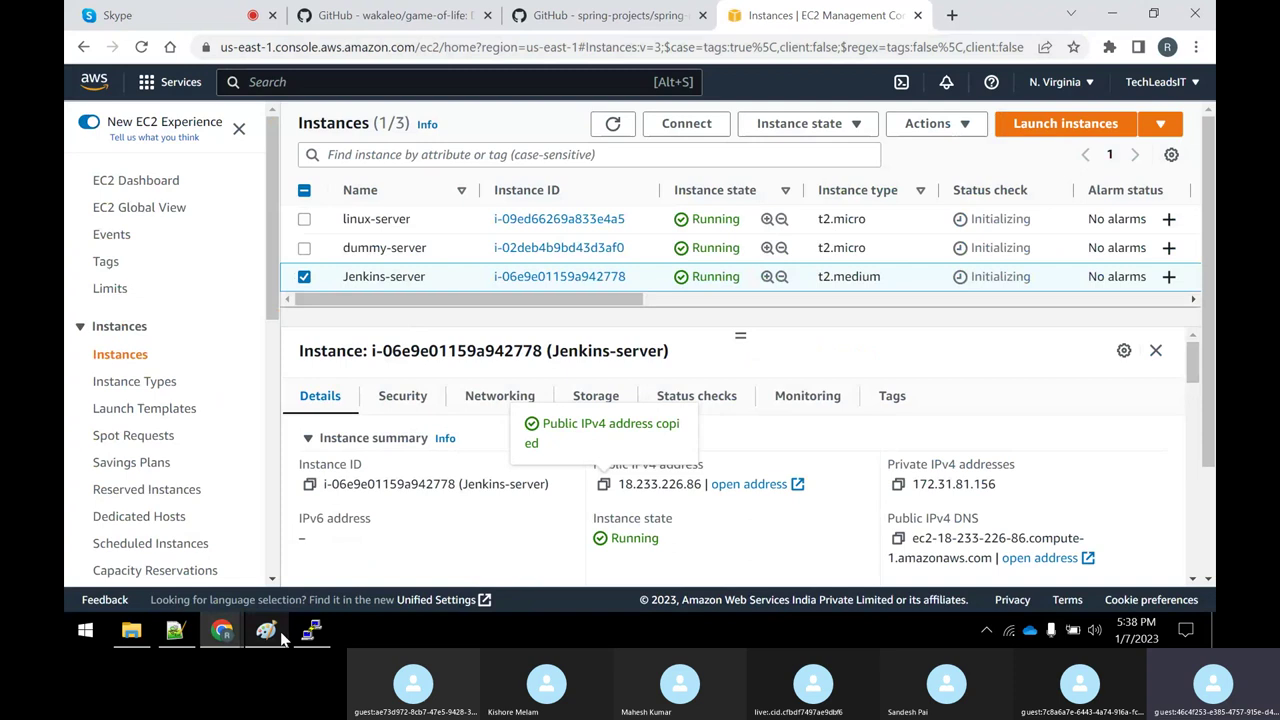
{"action": "left_click", "coordinate": [276, 633]}
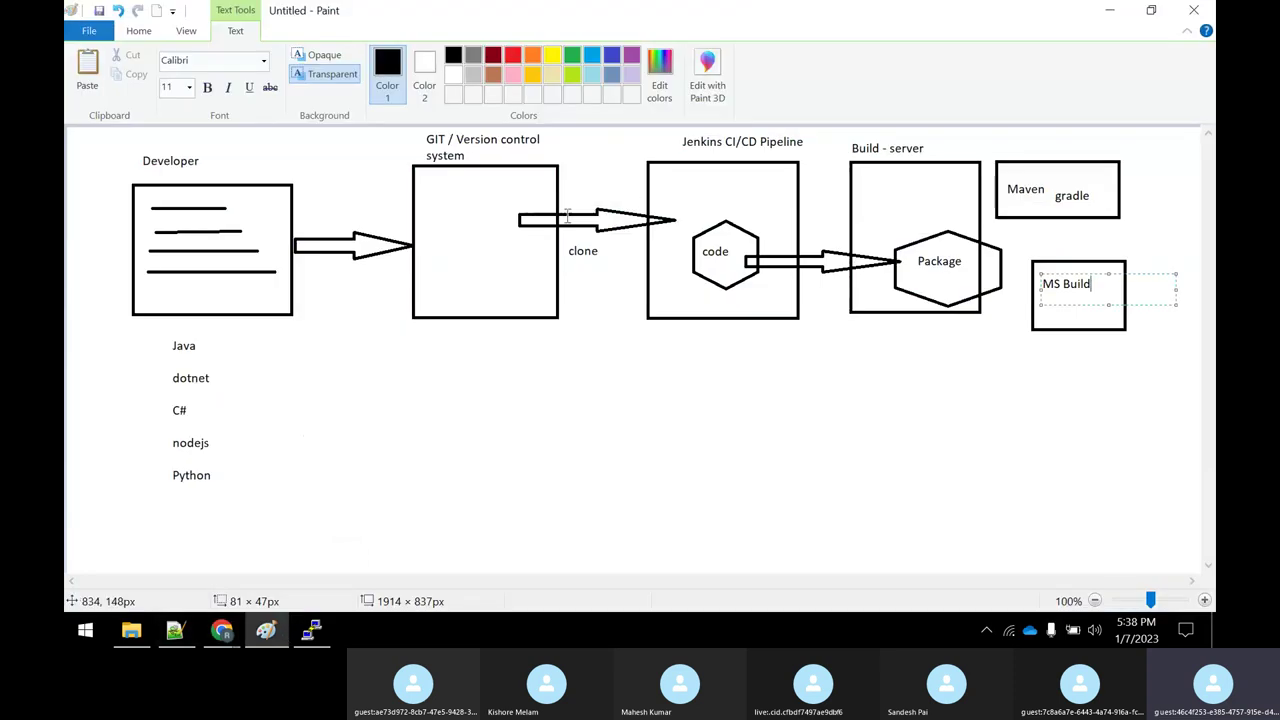